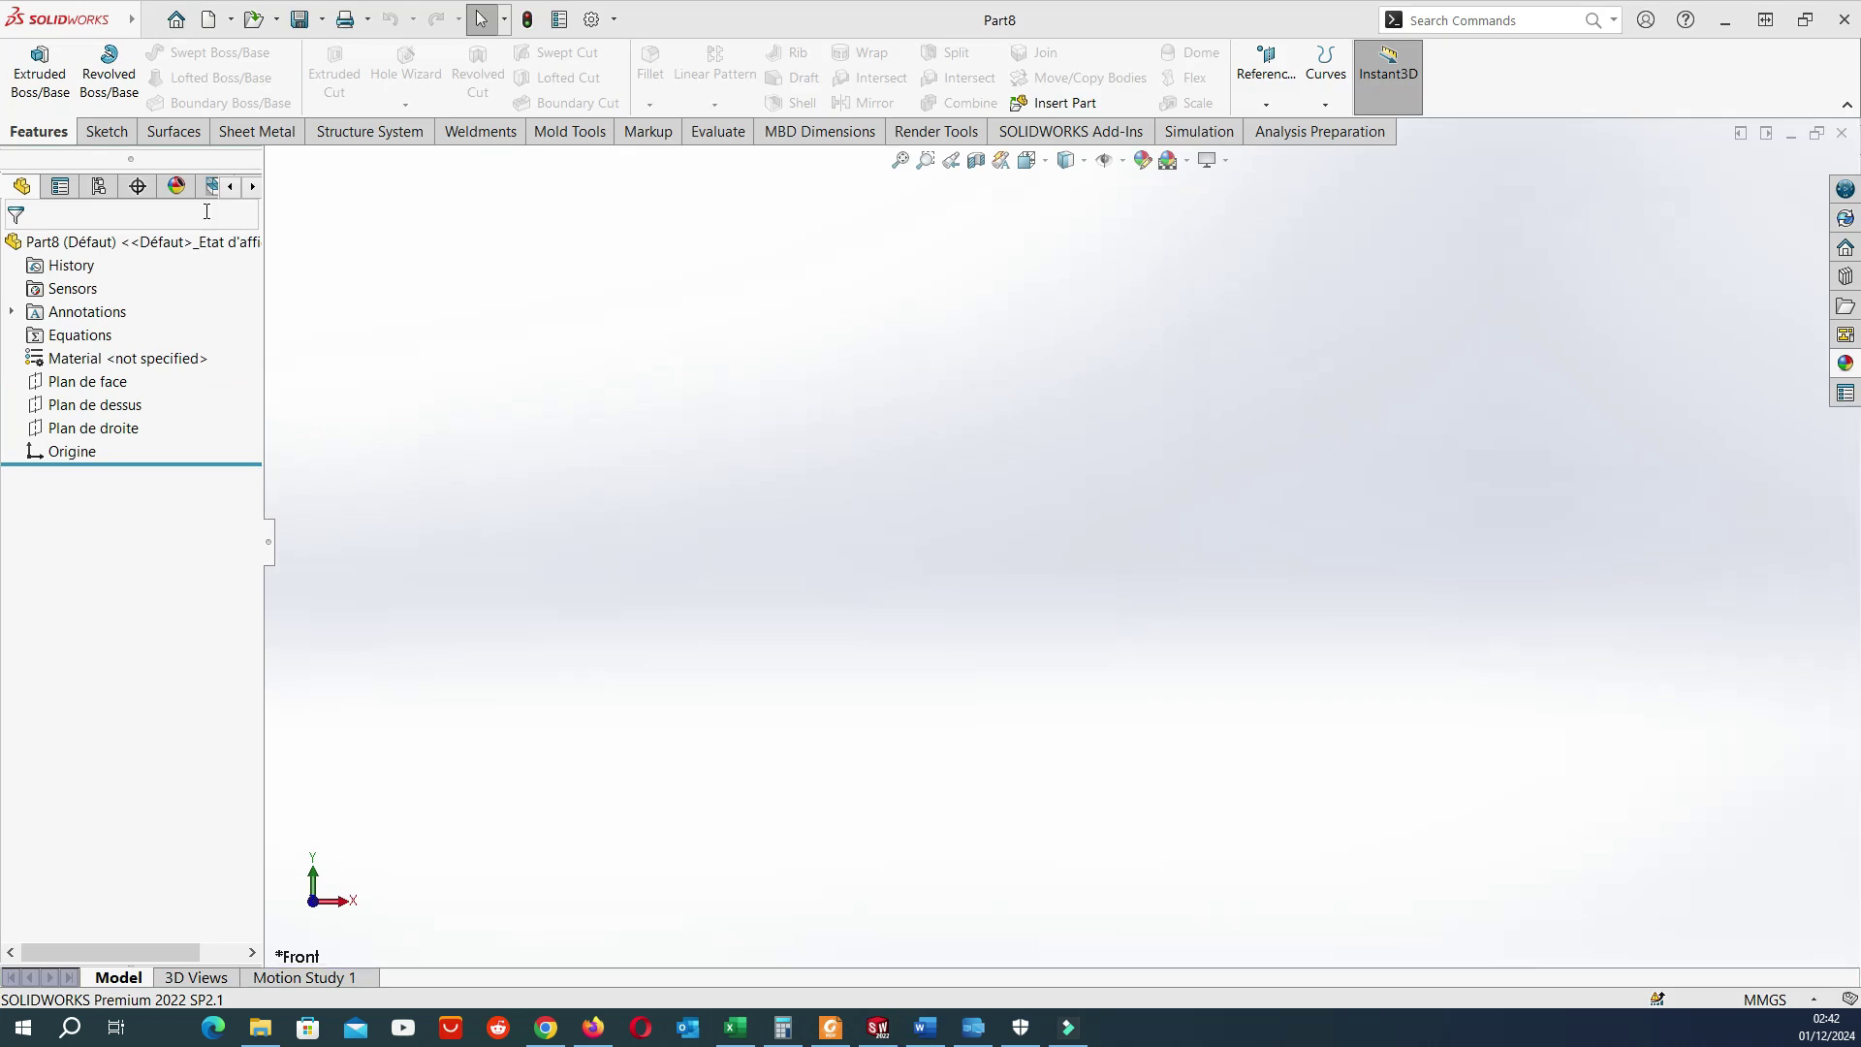
Sketch two concentric circles centred on the origin on Plan de dessus, with radii of about 32 mm and 48 mm.
{"action": "left_click", "coordinate": [102, 405]}
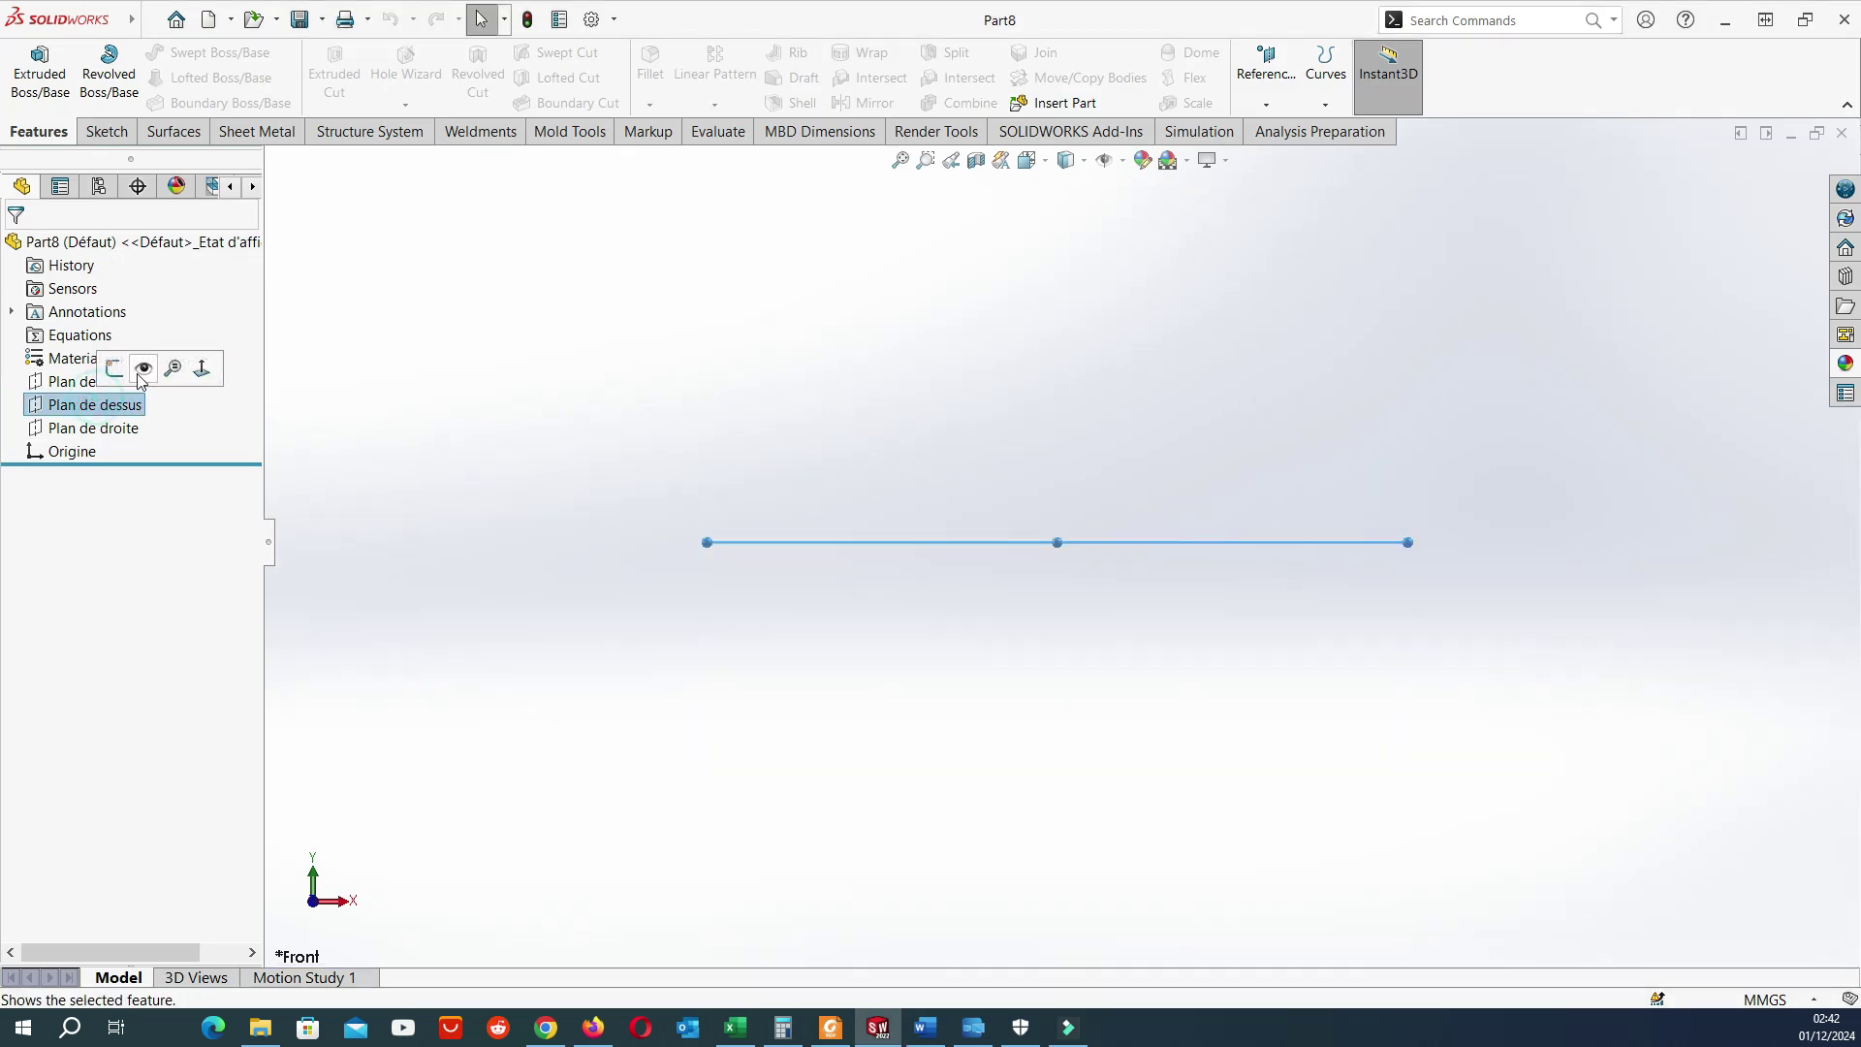
{"action": "left_click", "coordinate": [120, 366]}
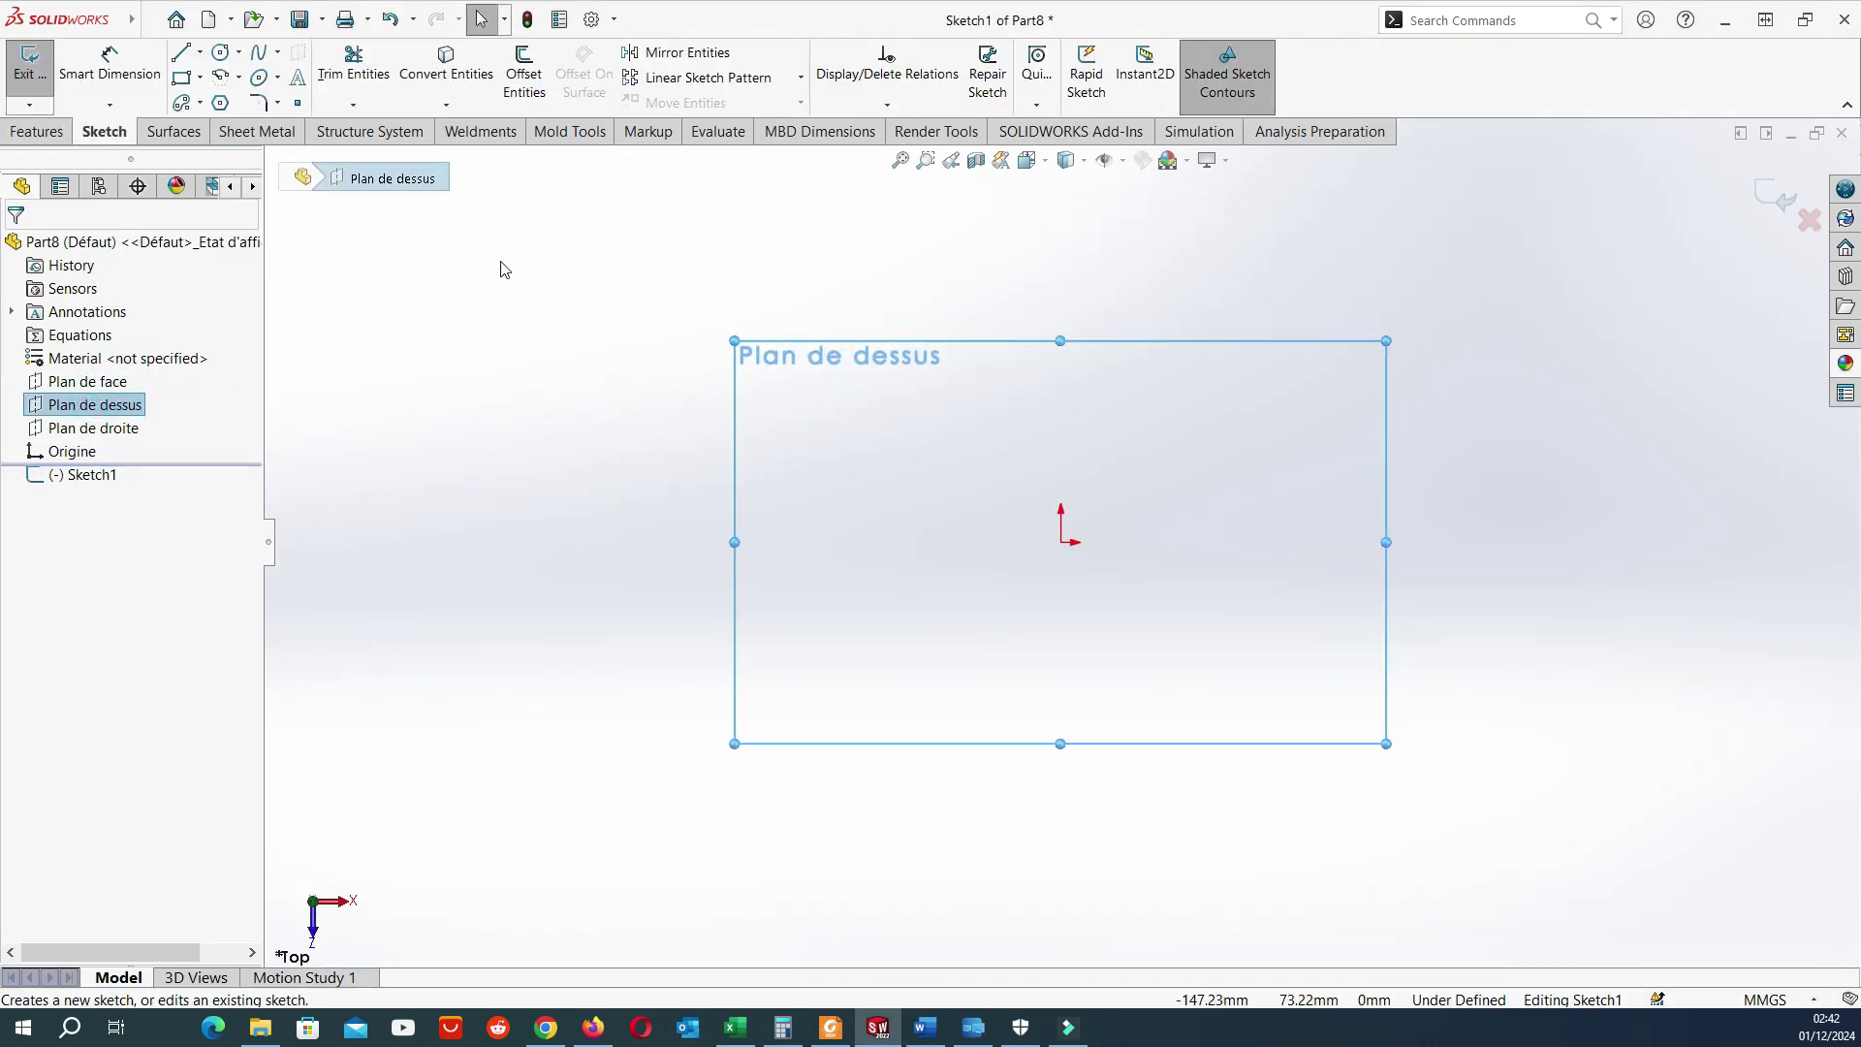
{"action": "left_click", "coordinate": [221, 55]}
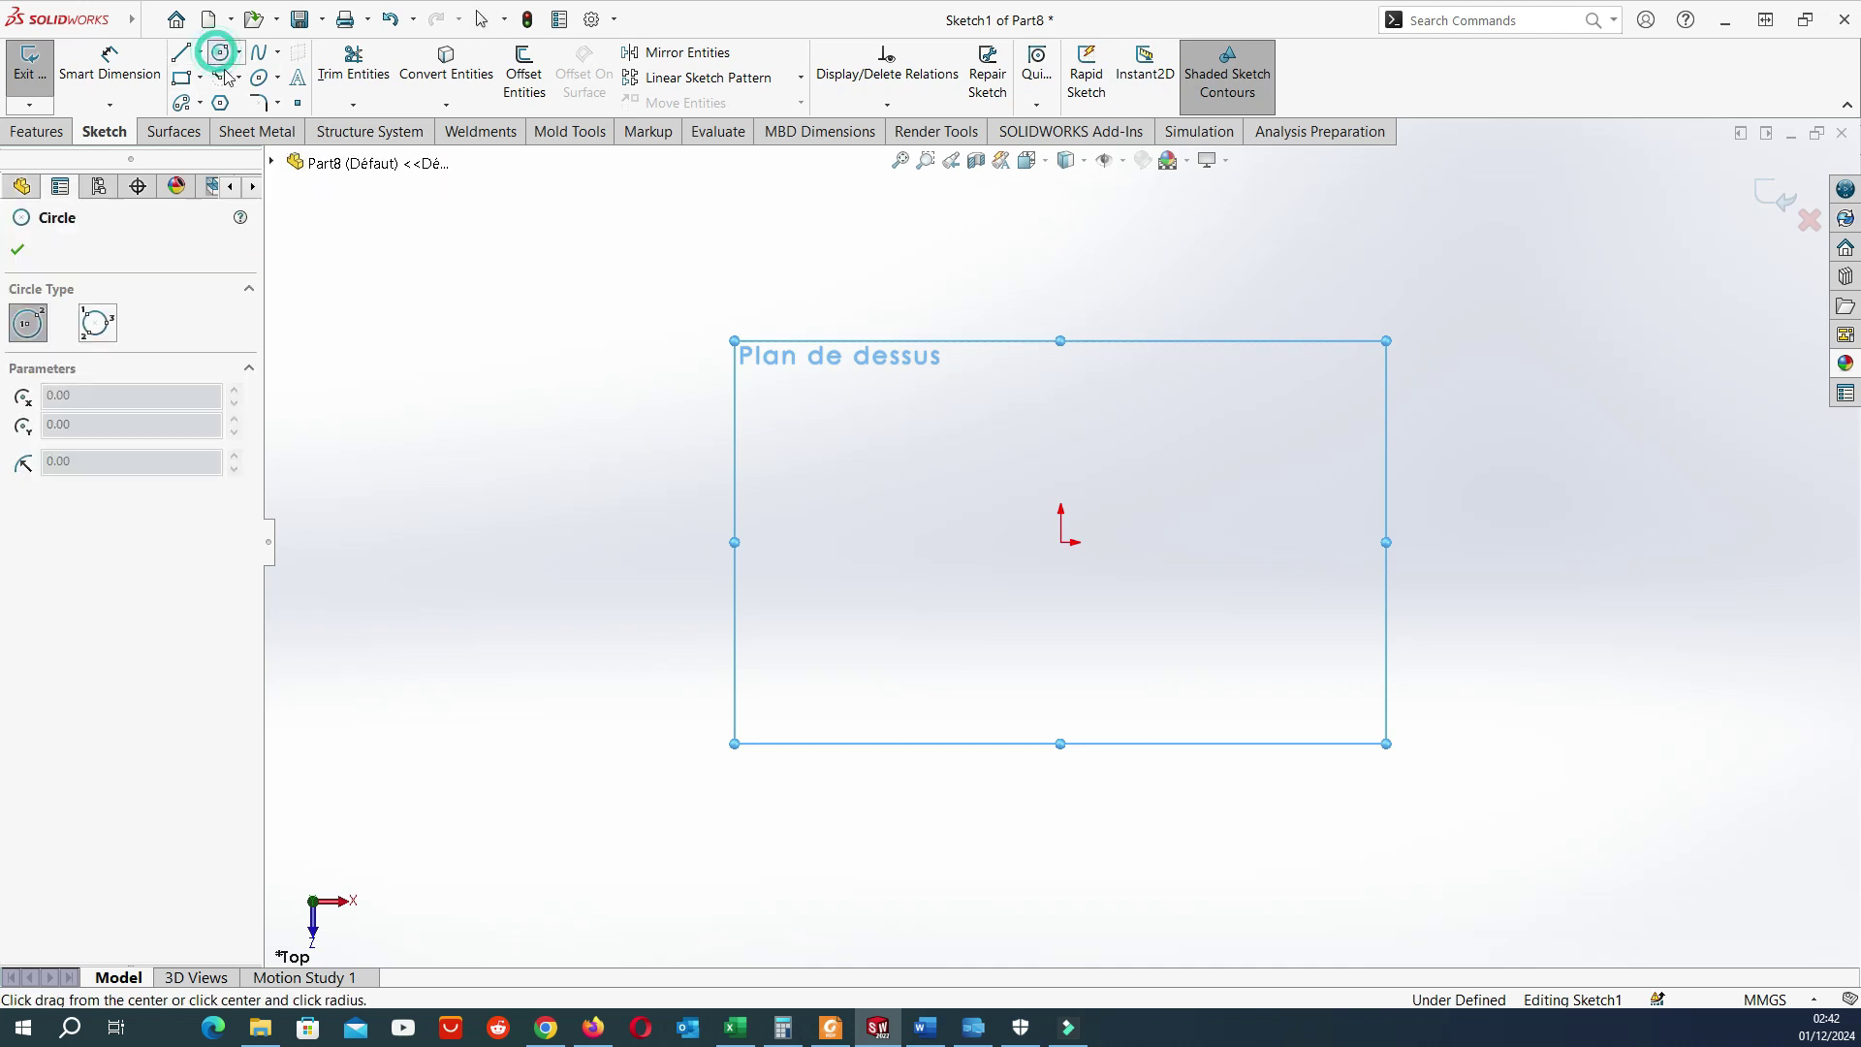
{"action": "left_click_drag", "start_coordinate": [1061, 544], "coordinate": [1128, 451]}
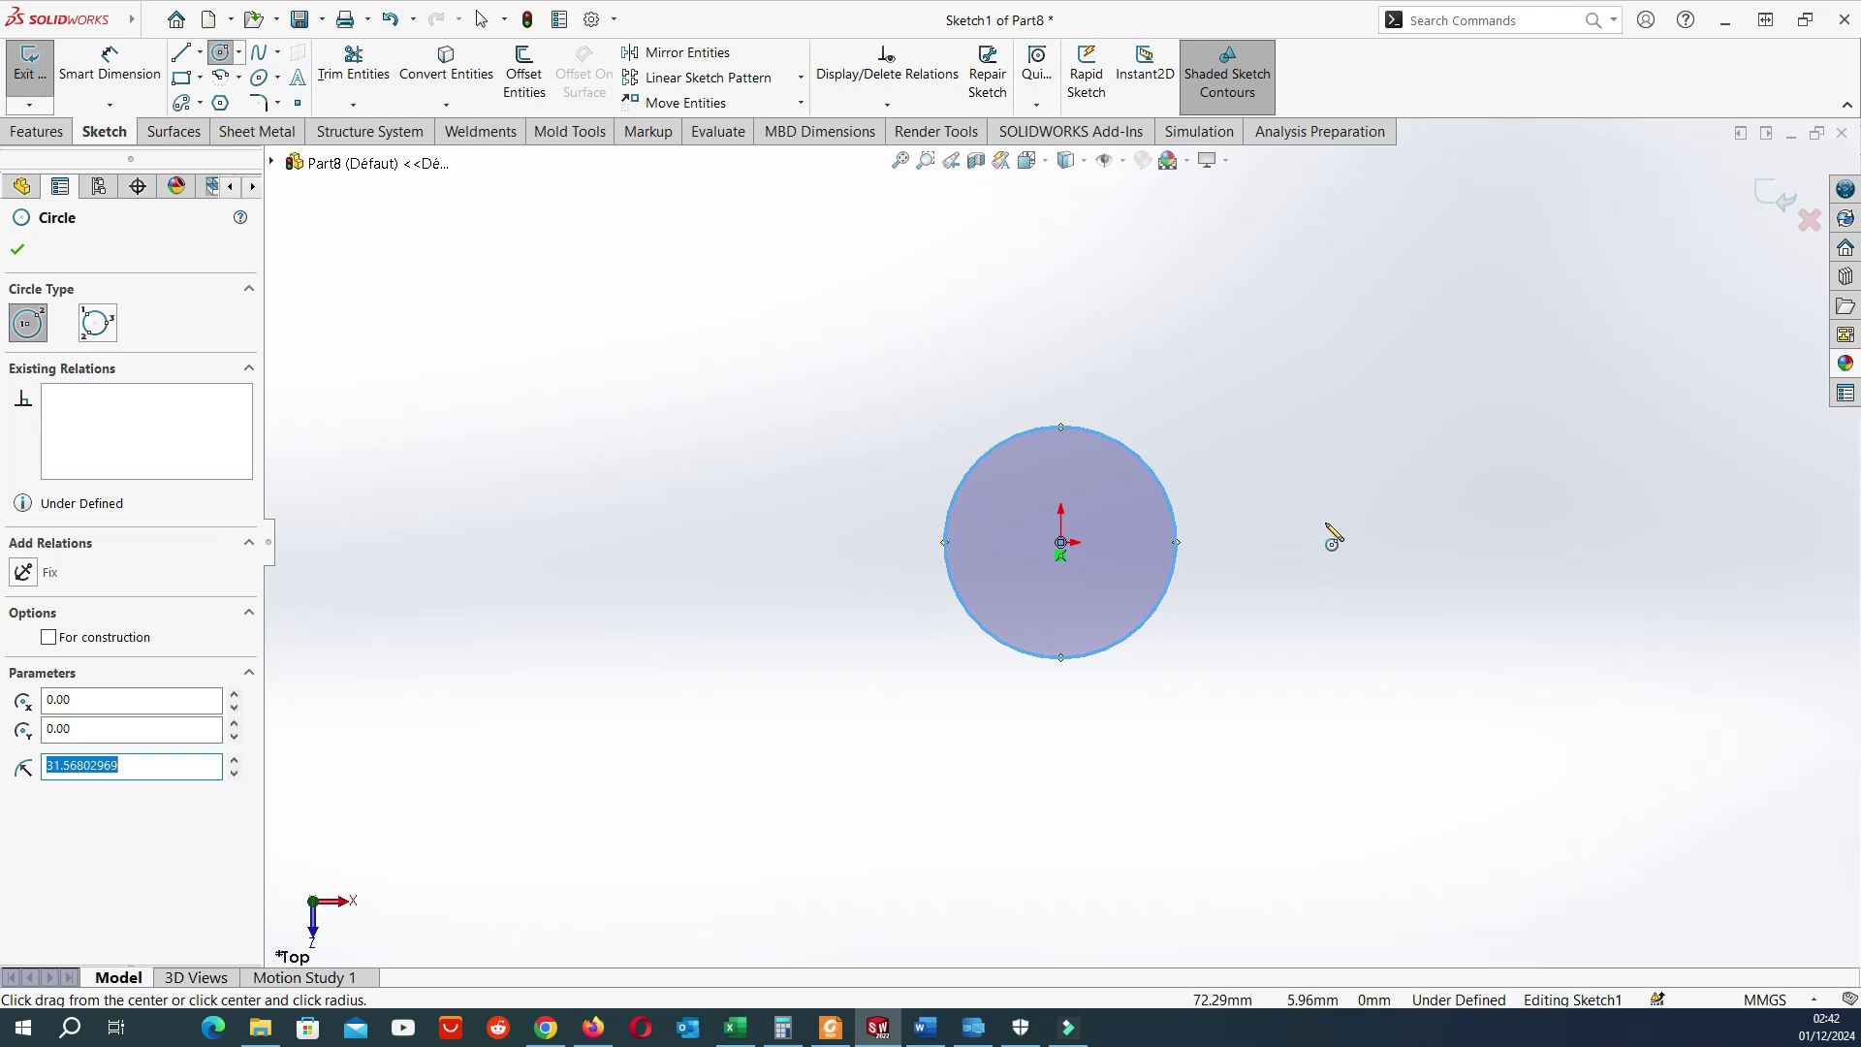
{"action": "scroll", "coordinate": [1333, 538], "scroll_direction": "down", "scroll_amount": 2}
{"action": "mouse_move", "coordinate": [912, 553]}
{"action": "left_mouse_down"}
{"action": "mouse_move", "coordinate": [1066, 486]}
{"action": "mouse_move", "coordinate": [1120, 397]}
{"action": "mouse_move", "coordinate": [1139, 434]}
{"action": "left_mouse_up"}
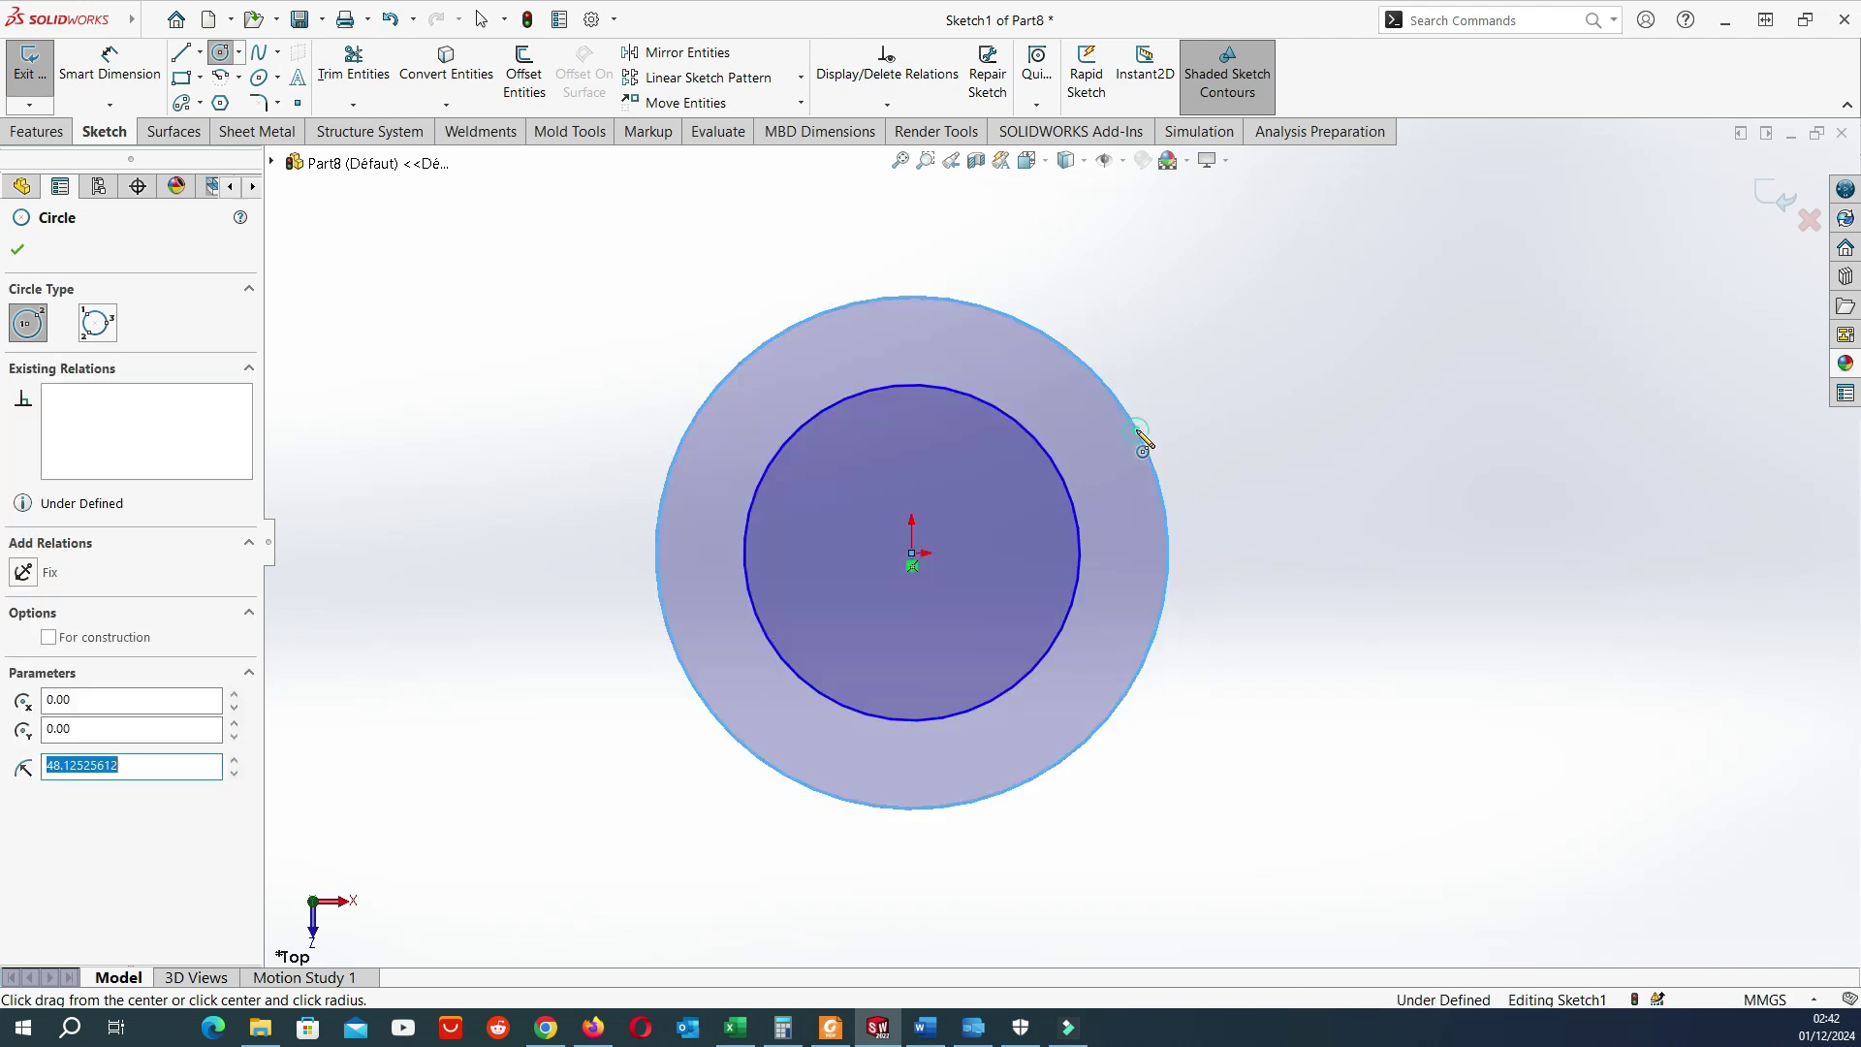
Dimension the inner circle's diameter as 44.4 mm and the outer circle's diameter as 64.4 mm.
{"action": "left_click", "coordinate": [127, 64]}
{"action": "left_click", "coordinate": [725, 464]}
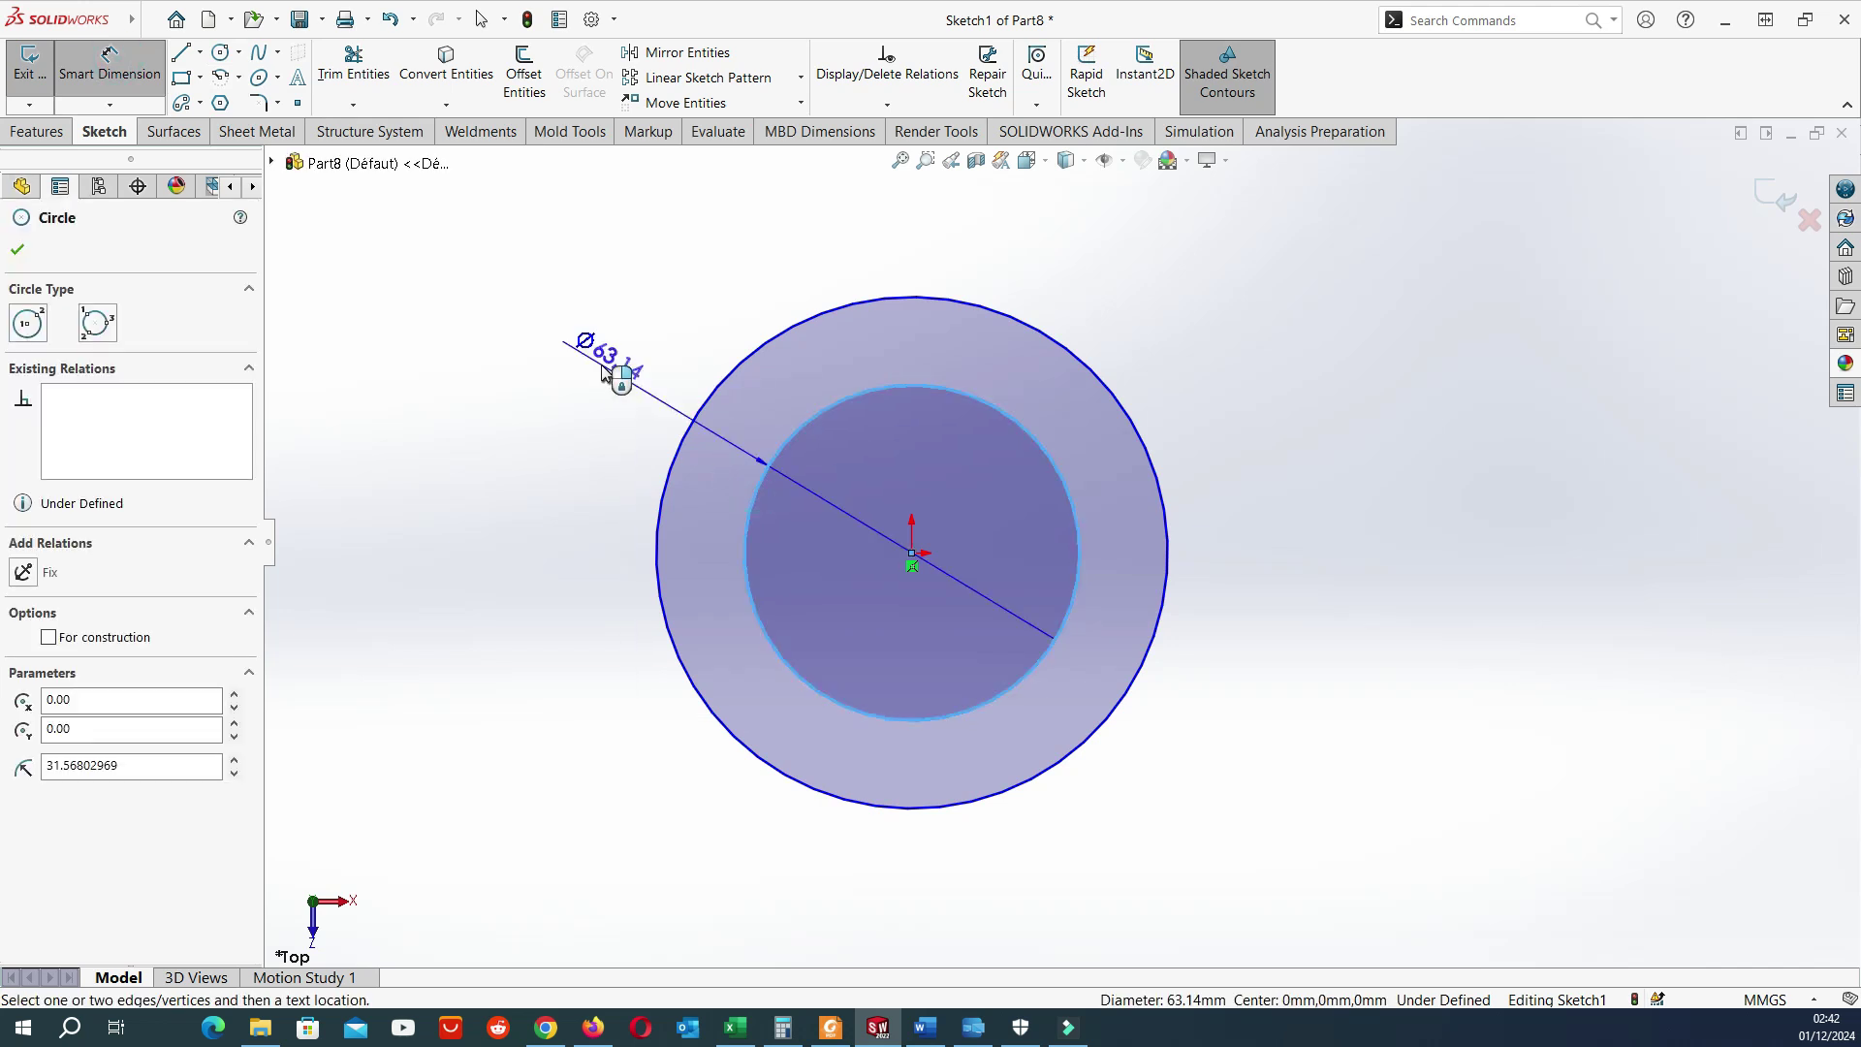
{"action": "left_click", "coordinate": [606, 365]}
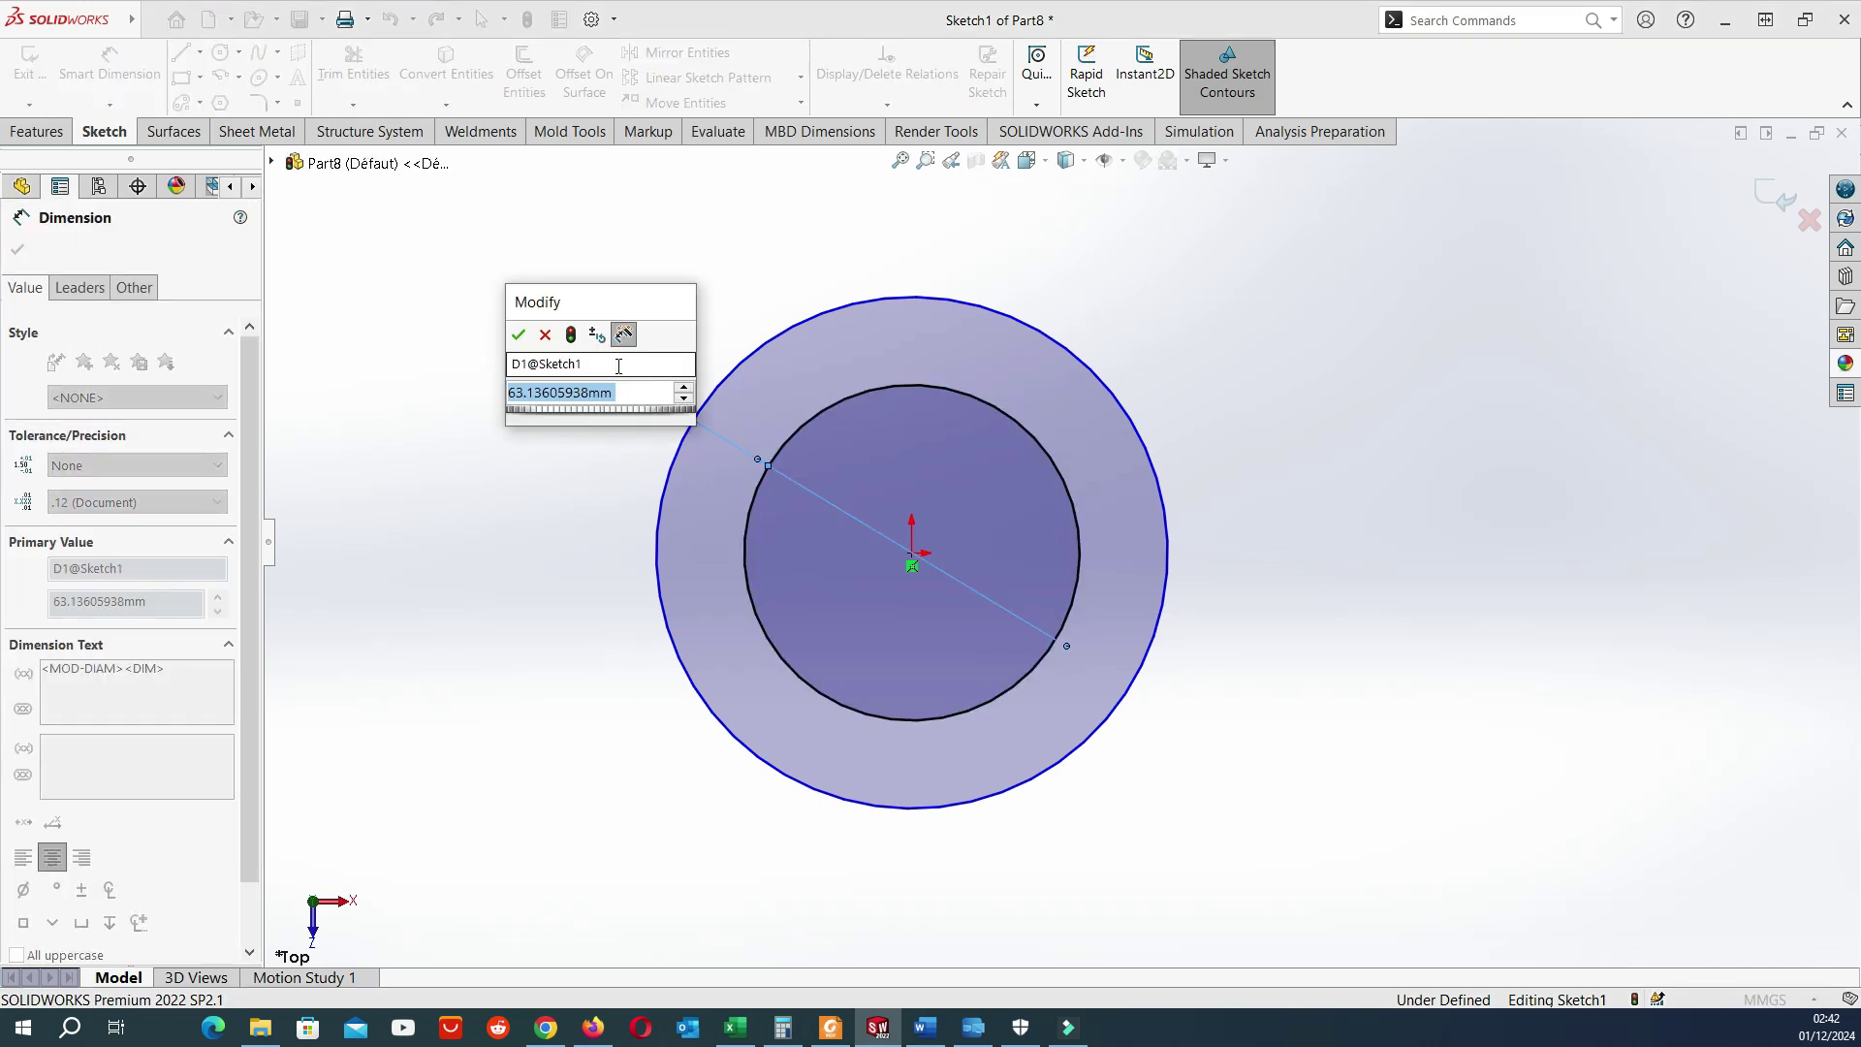
{"action": "type", "text": "44.4"}
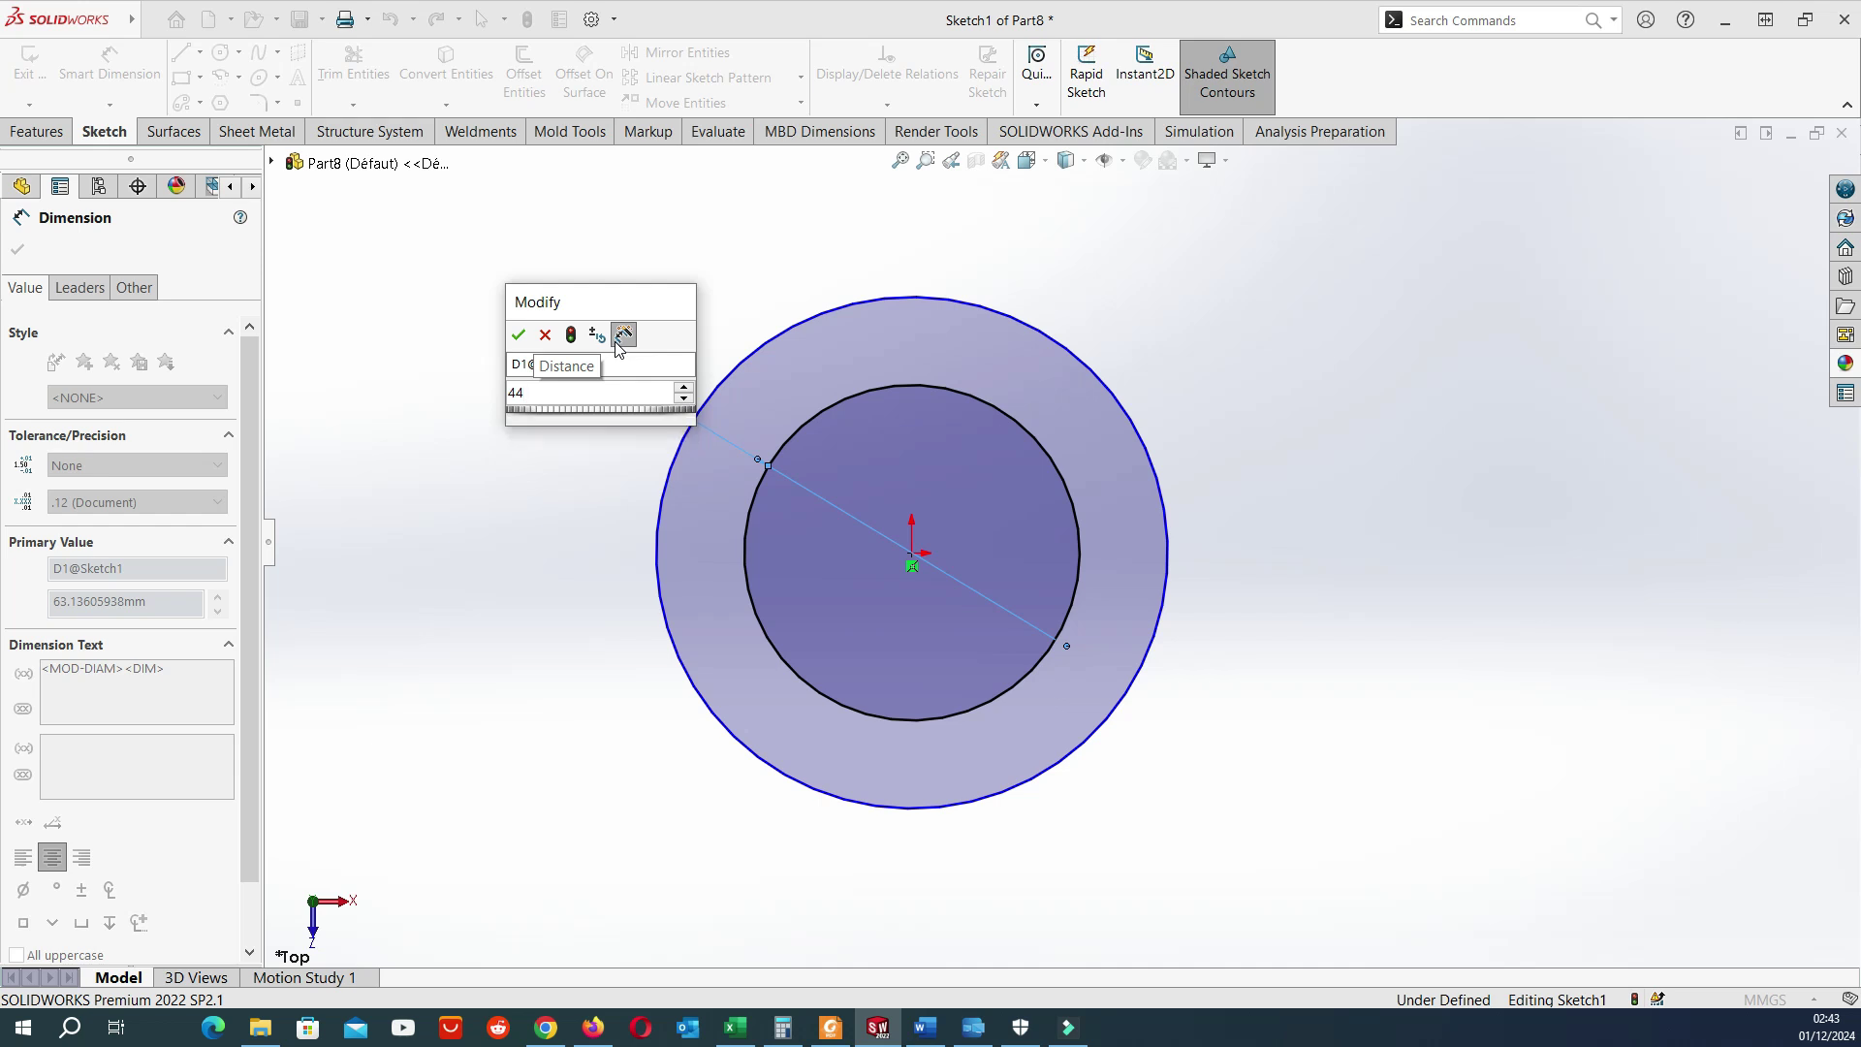
{"action": "key", "text": "Return"}
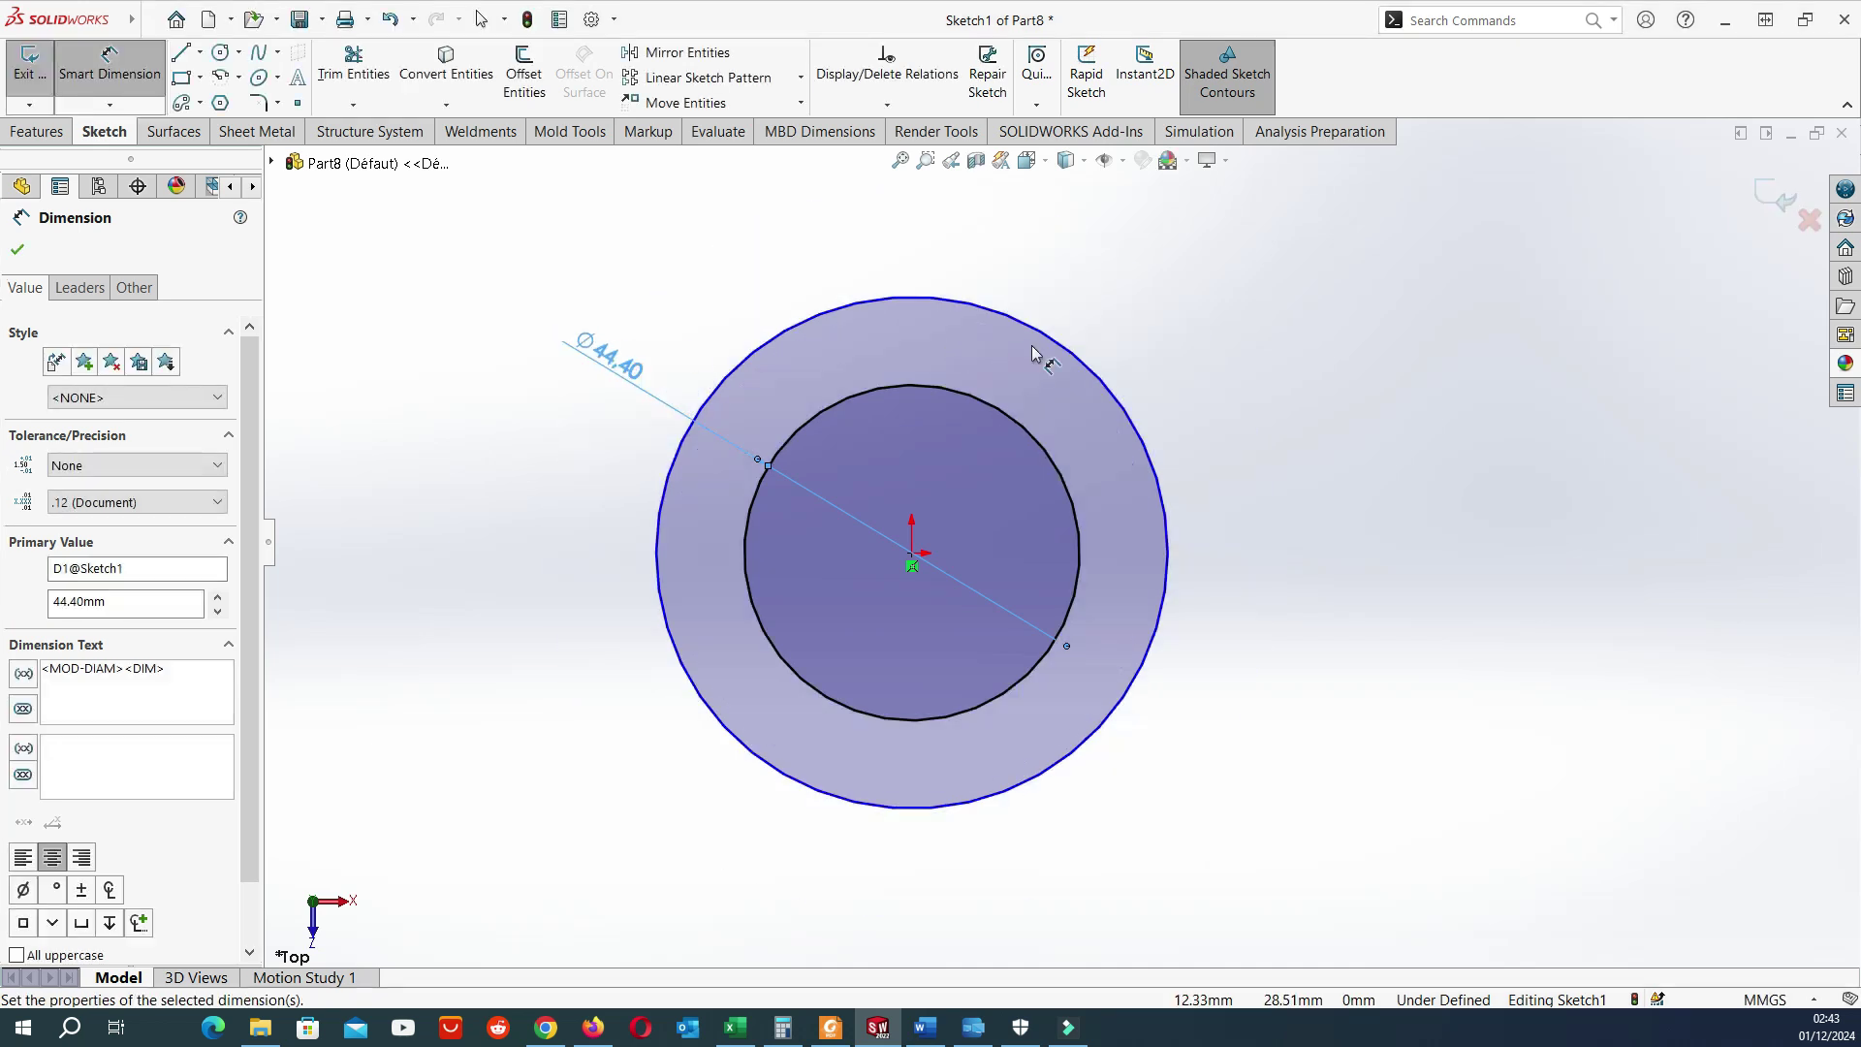
{"action": "left_click", "coordinate": [1133, 417]}
{"action": "left_click", "coordinate": [1163, 364]}
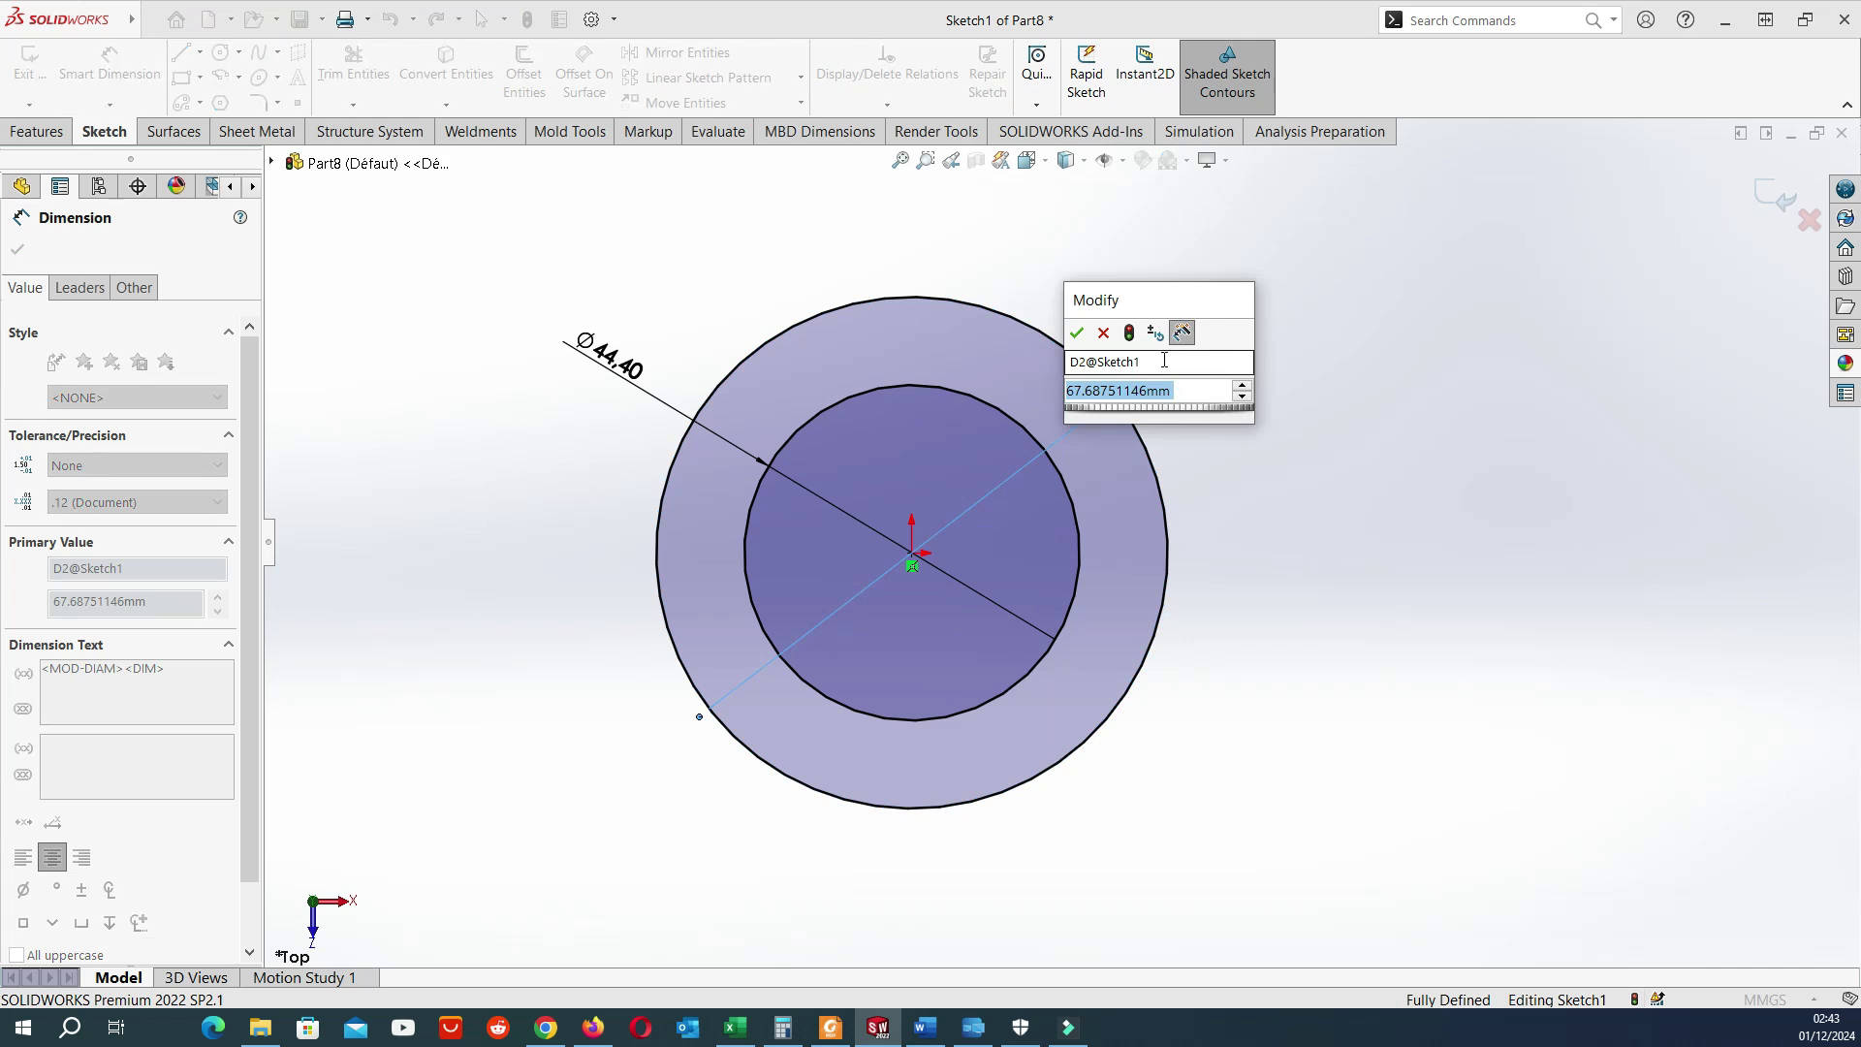
{"action": "type", "text": "64.4"}
{"action": "key", "text": "Return"}
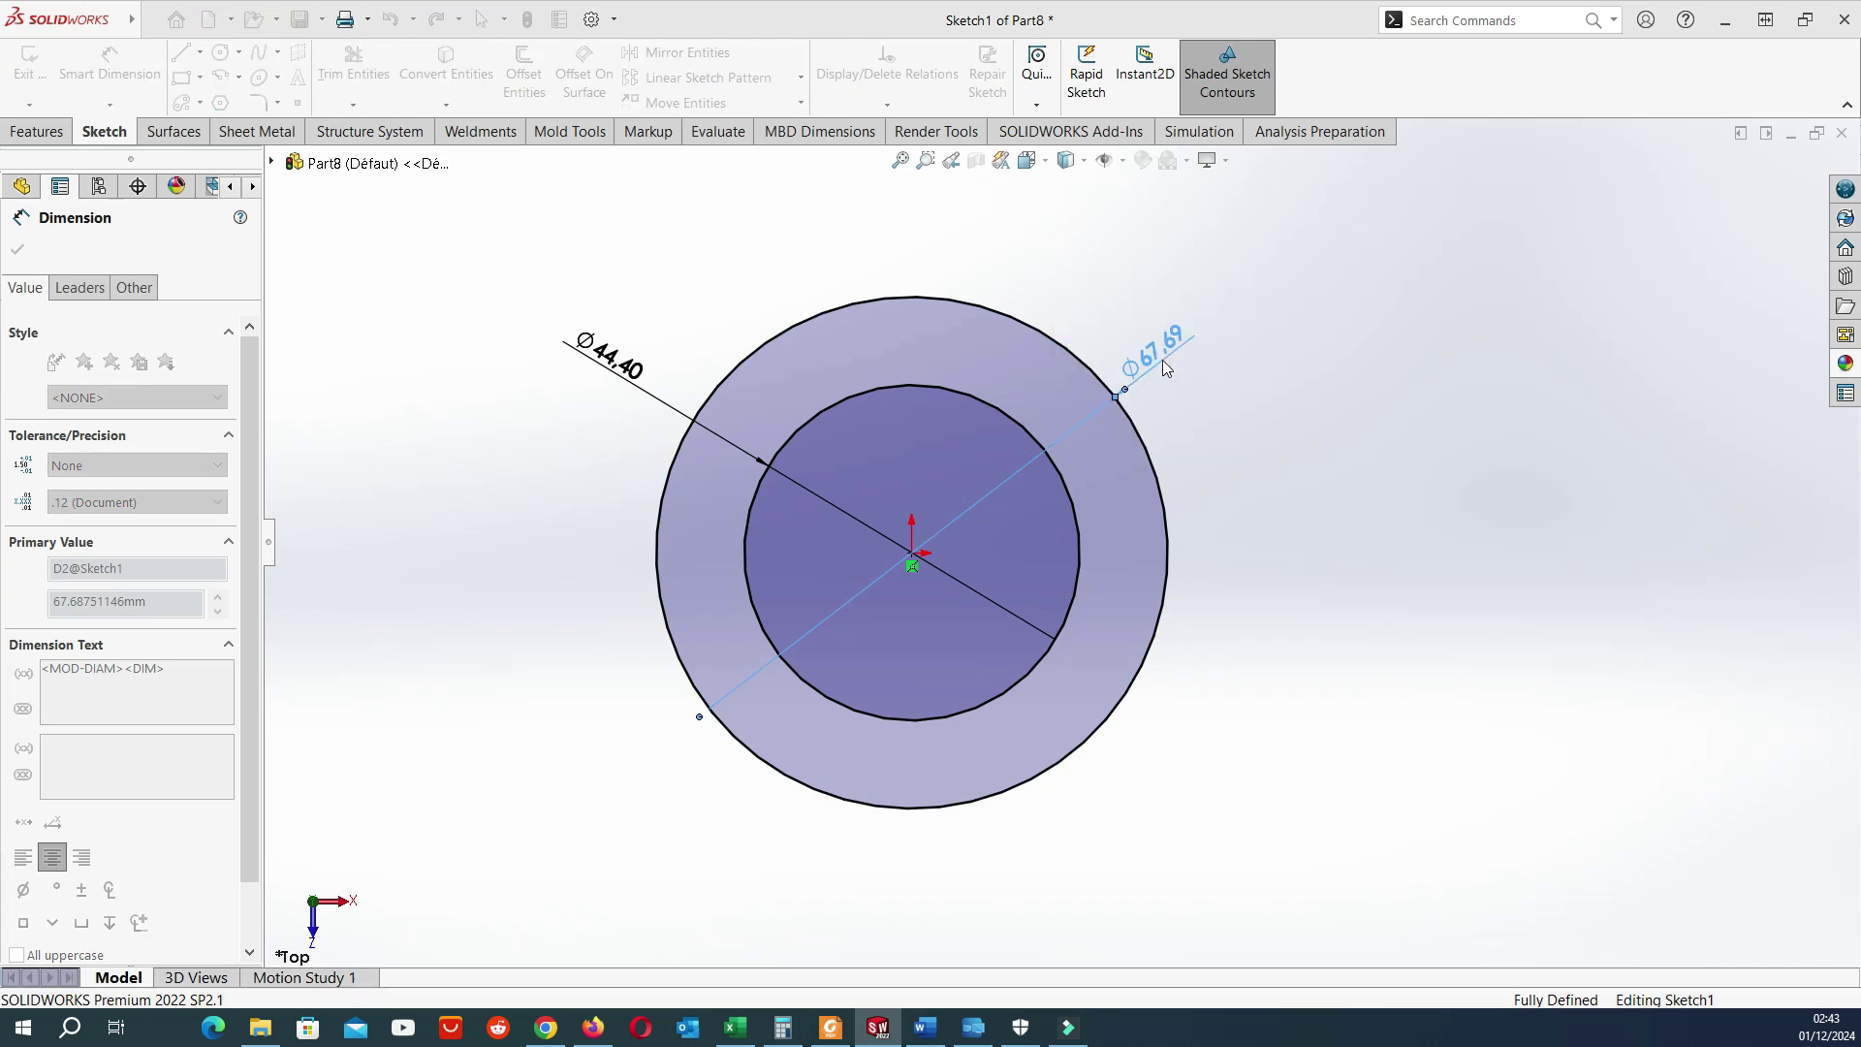
{"action": "left_click", "coordinate": [1231, 492]}
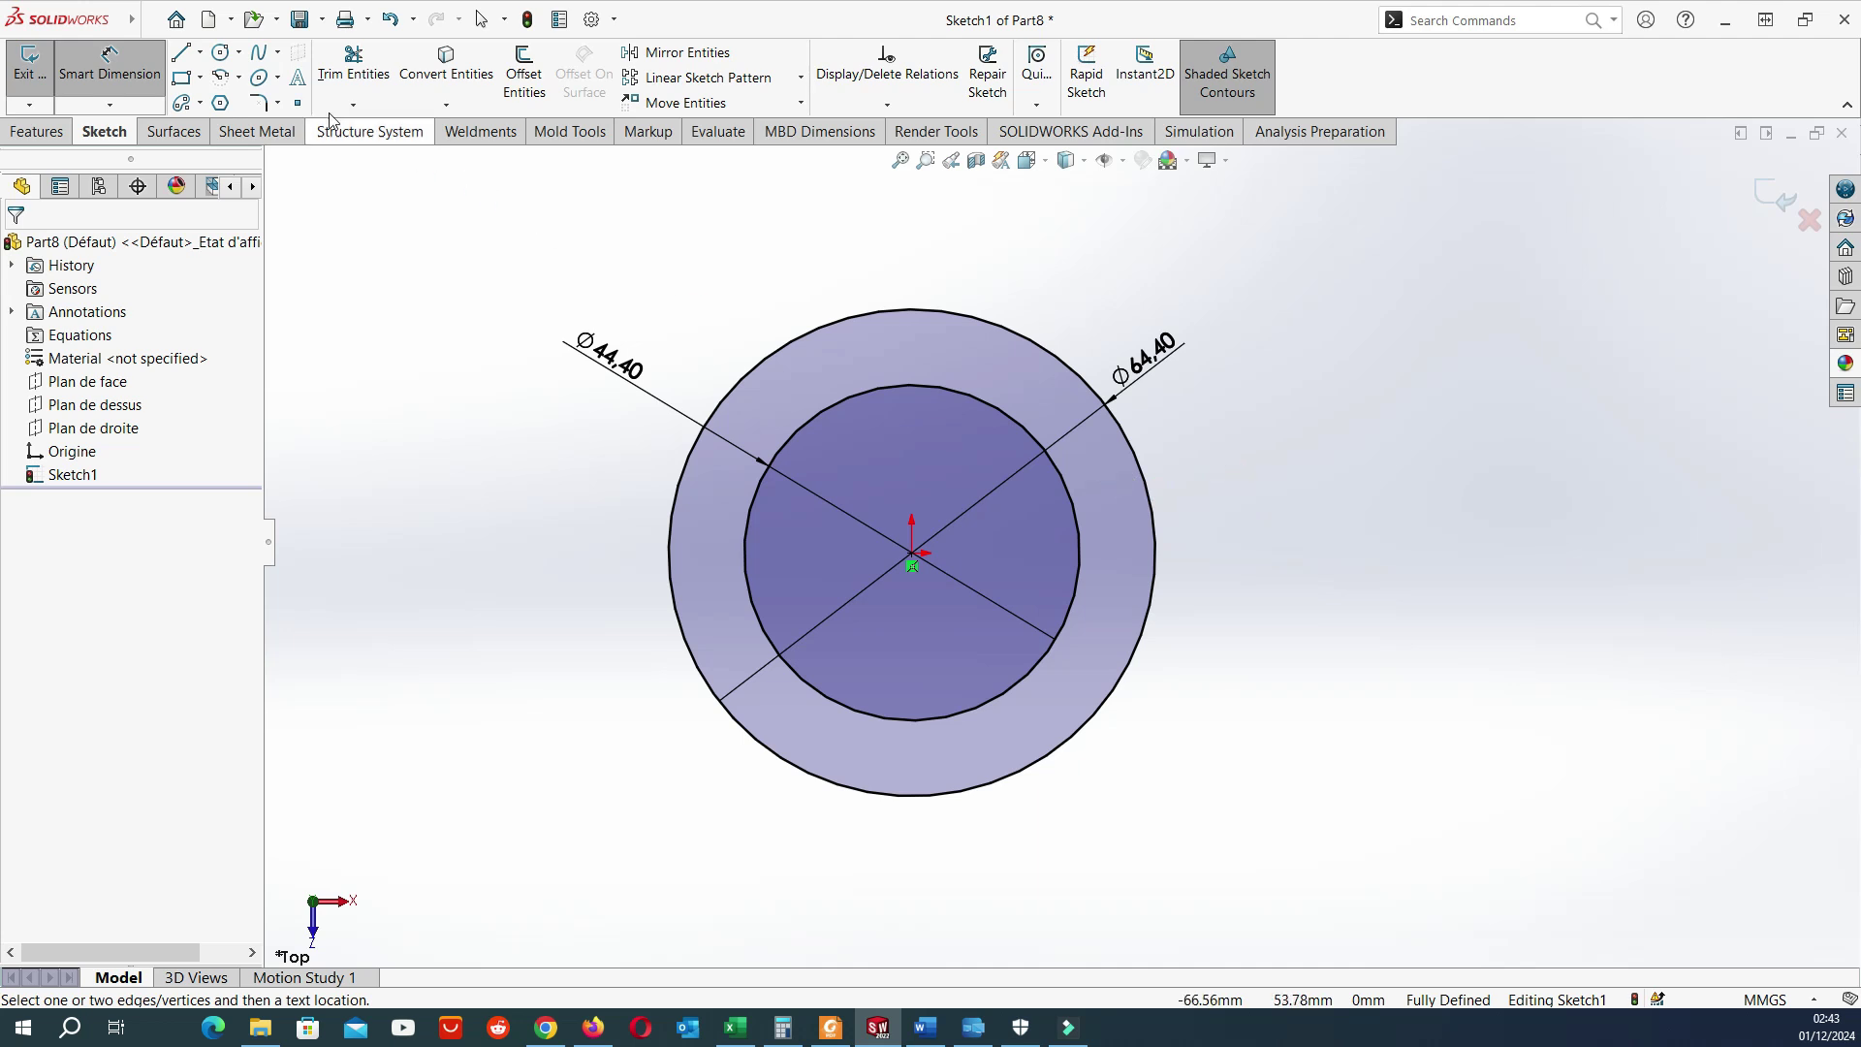
Sketch a small circle overlapping the ring on its right side, level with the origin, and dimension its diameter as 15.64 mm.
{"action": "left_click", "coordinate": [220, 52]}
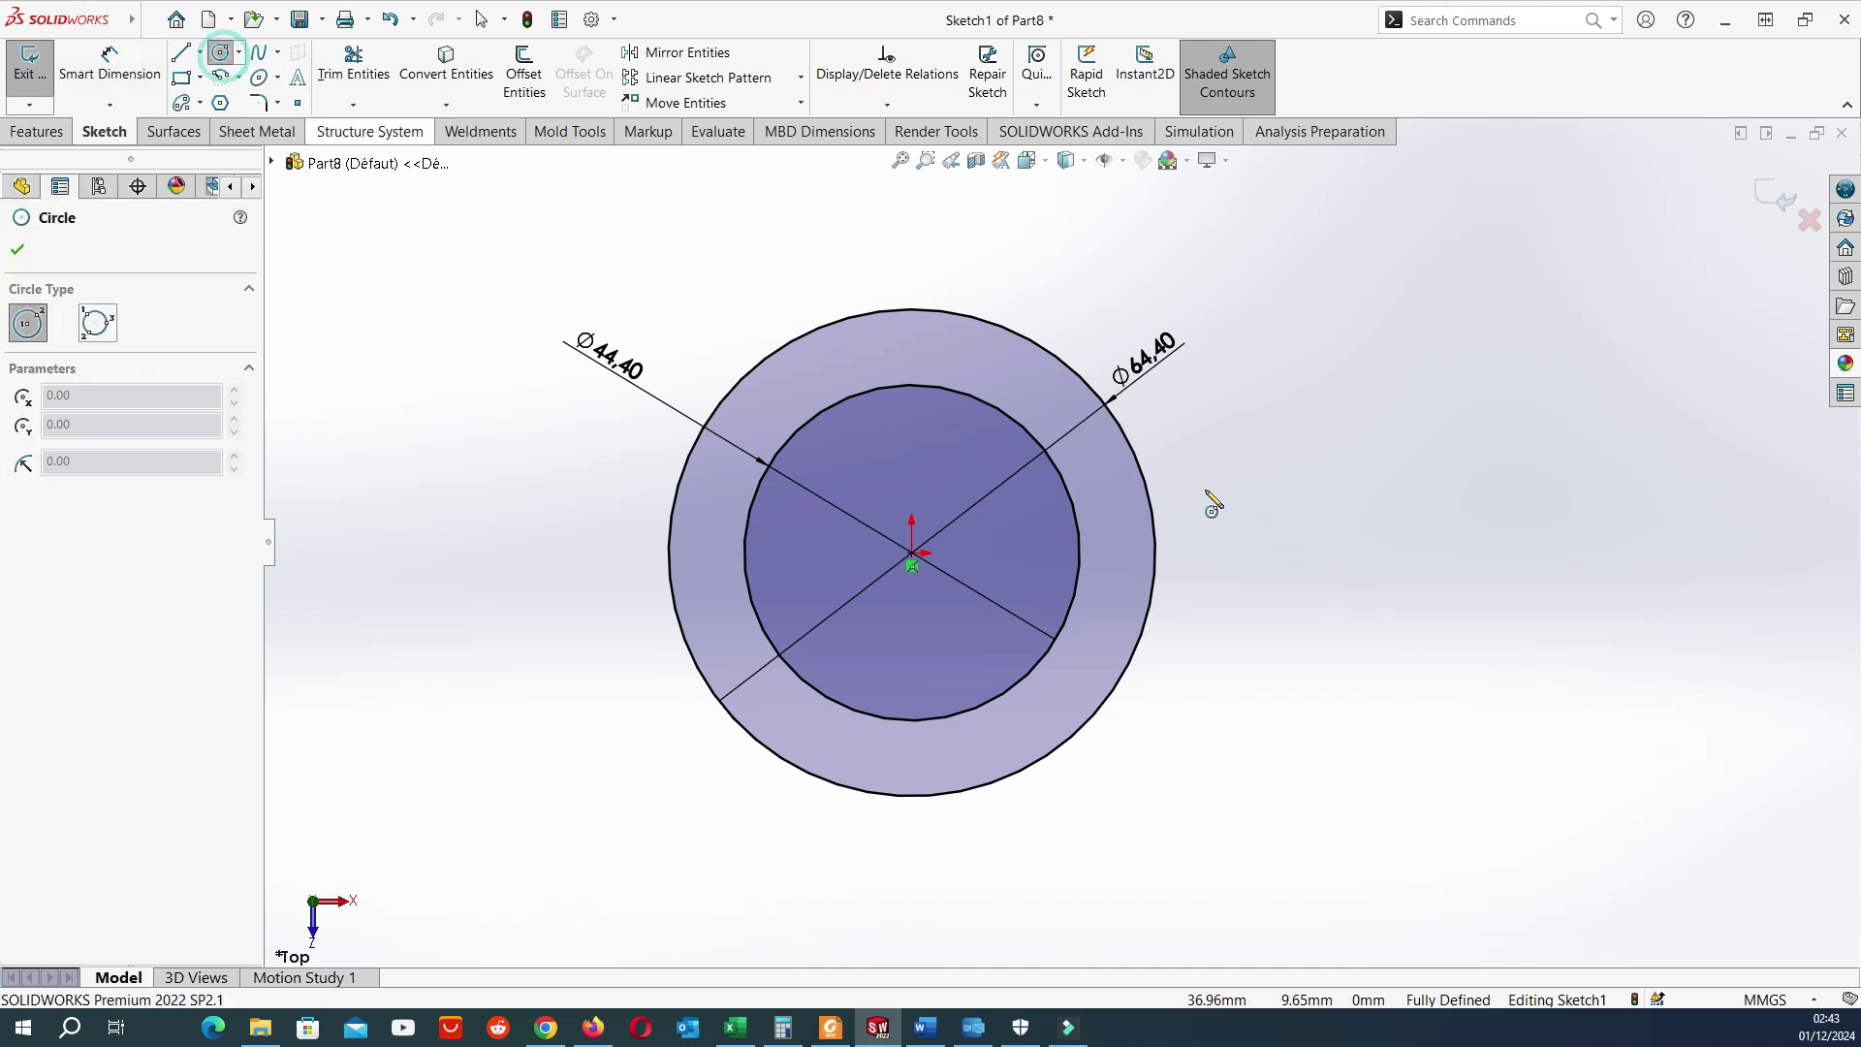
{"action": "left_click", "coordinate": [1113, 553]}
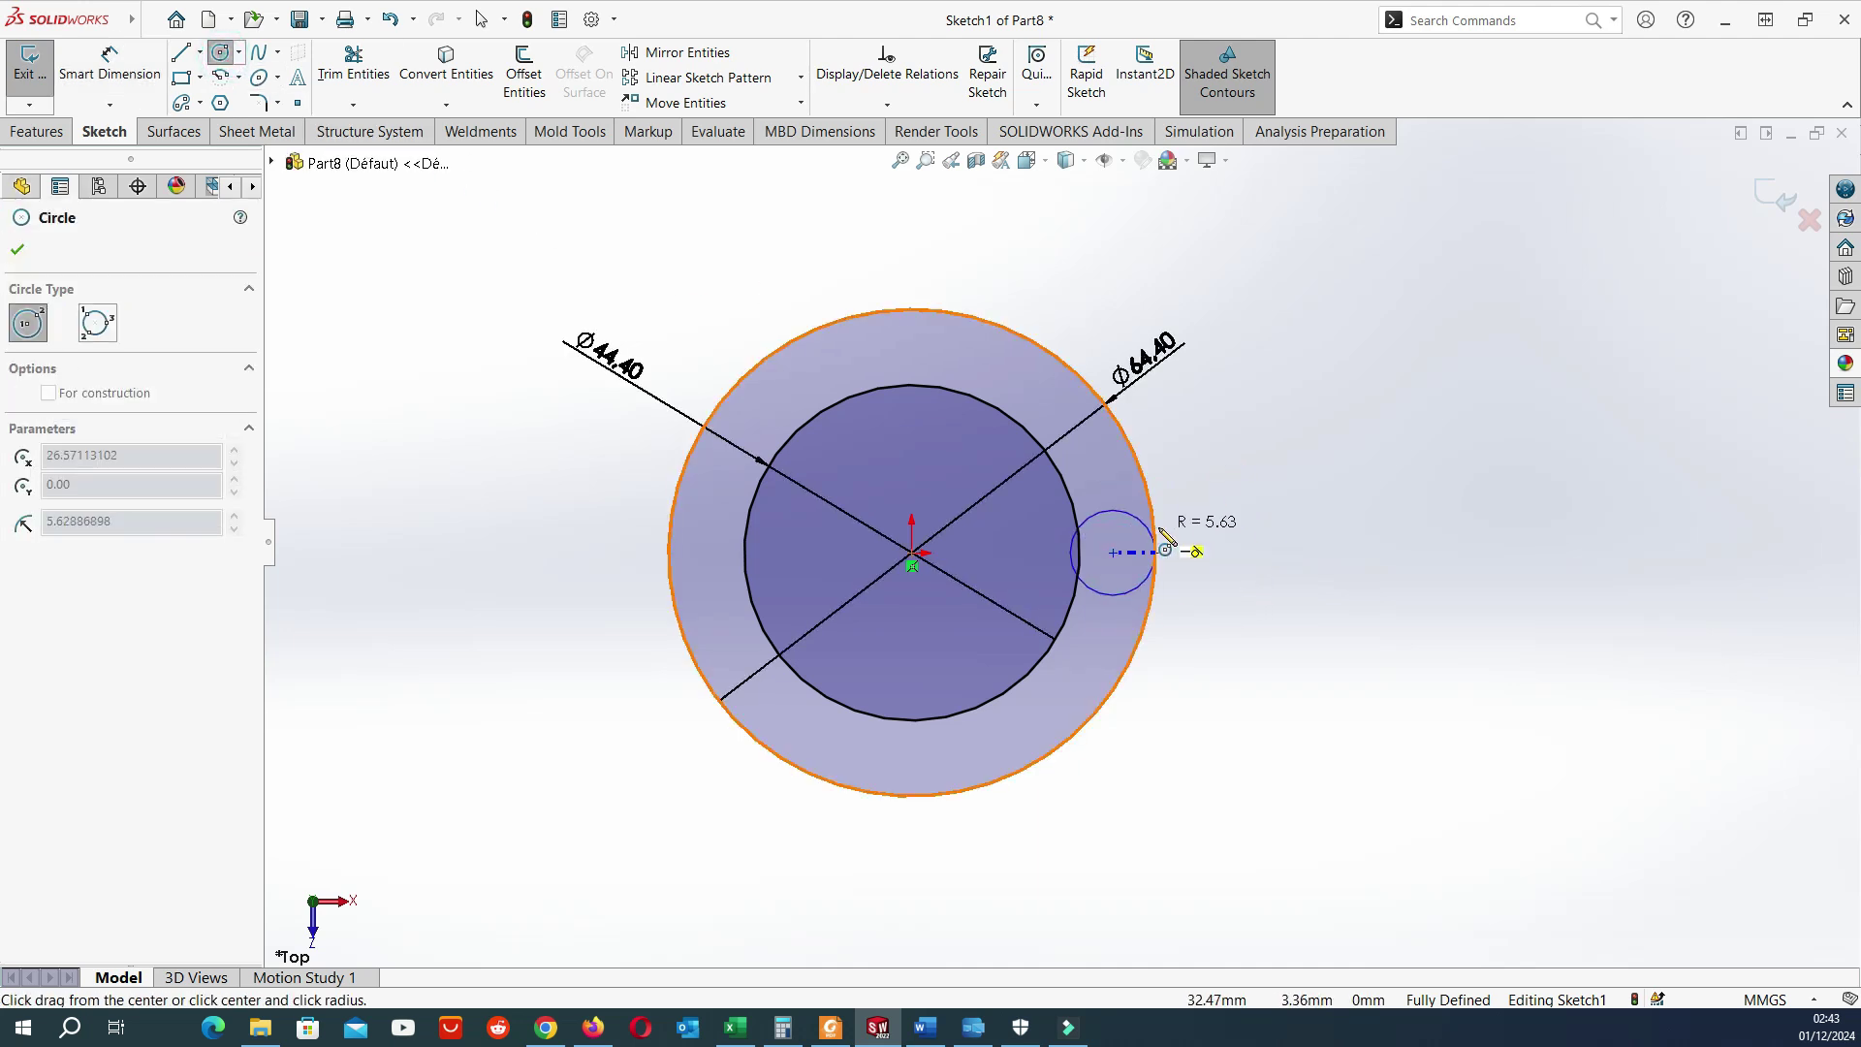
{"action": "left_click", "coordinate": [1174, 545]}
{"action": "left_click", "coordinate": [110, 66]}
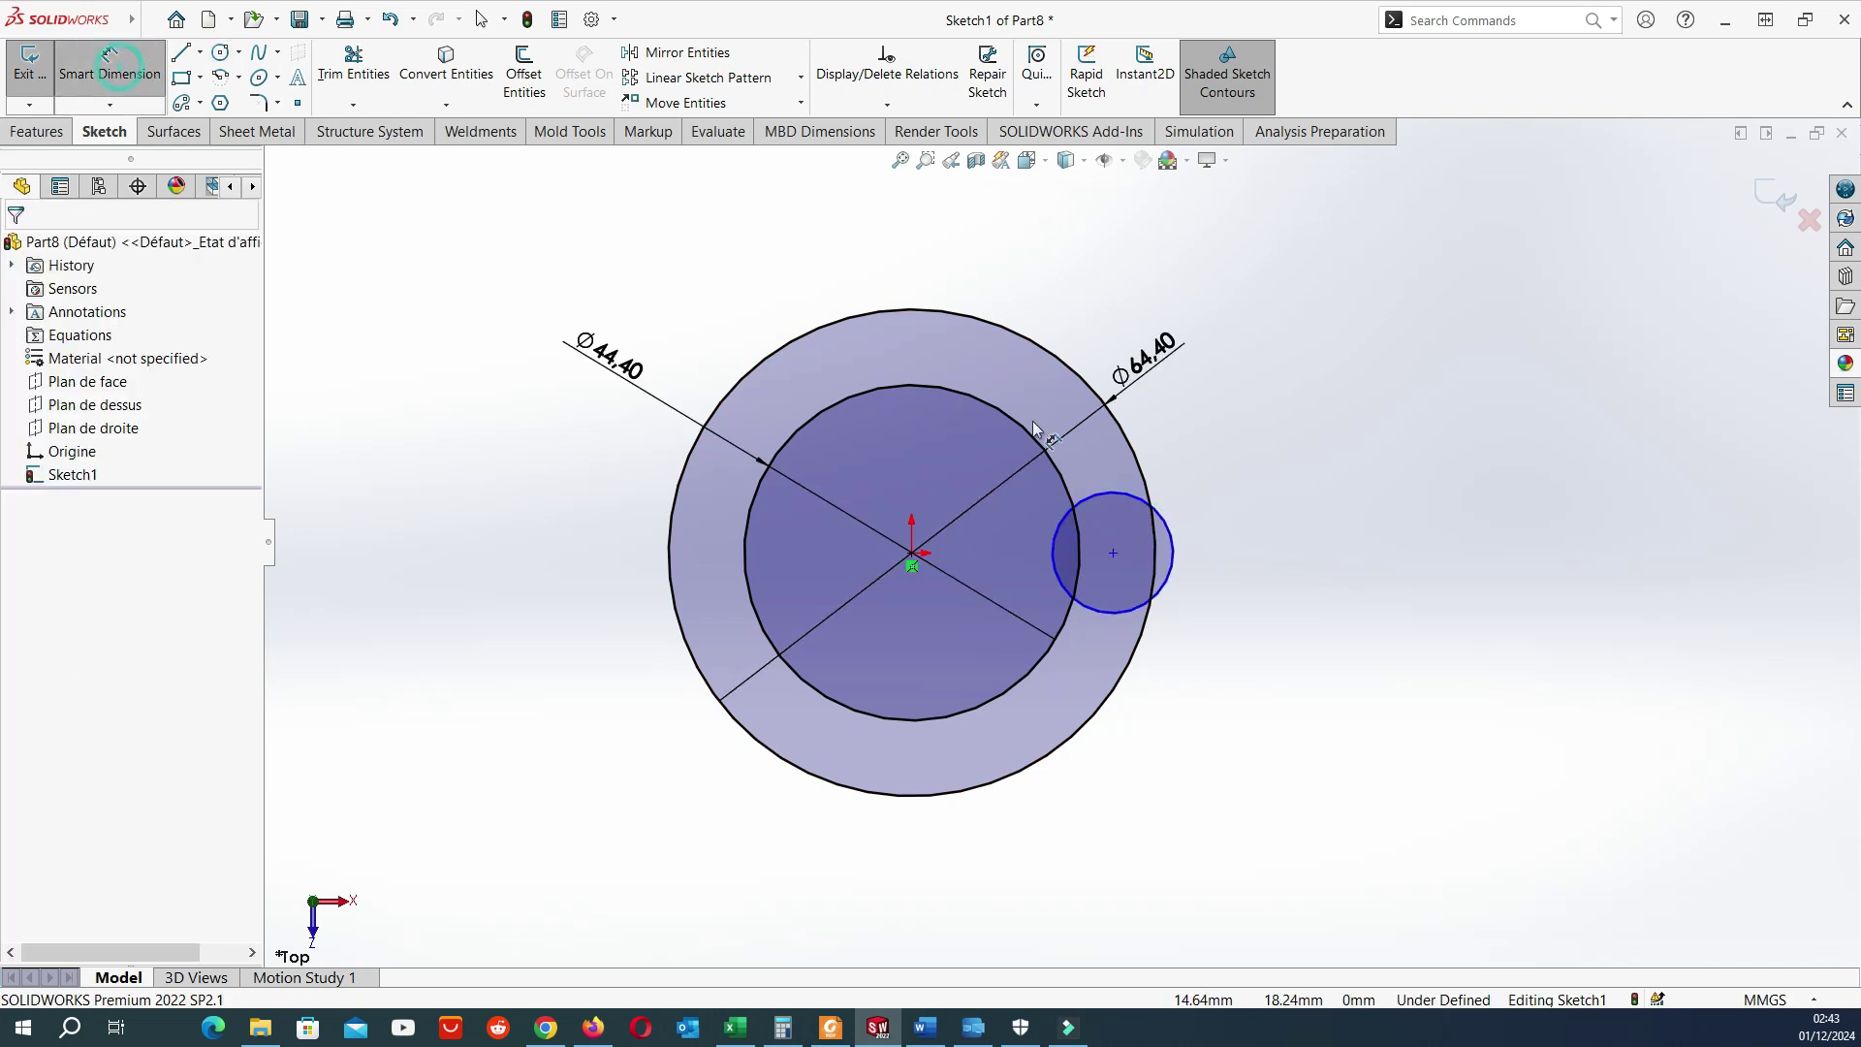
{"action": "left_click", "coordinate": [1170, 599]}
{"action": "left_click", "coordinate": [1205, 665]}
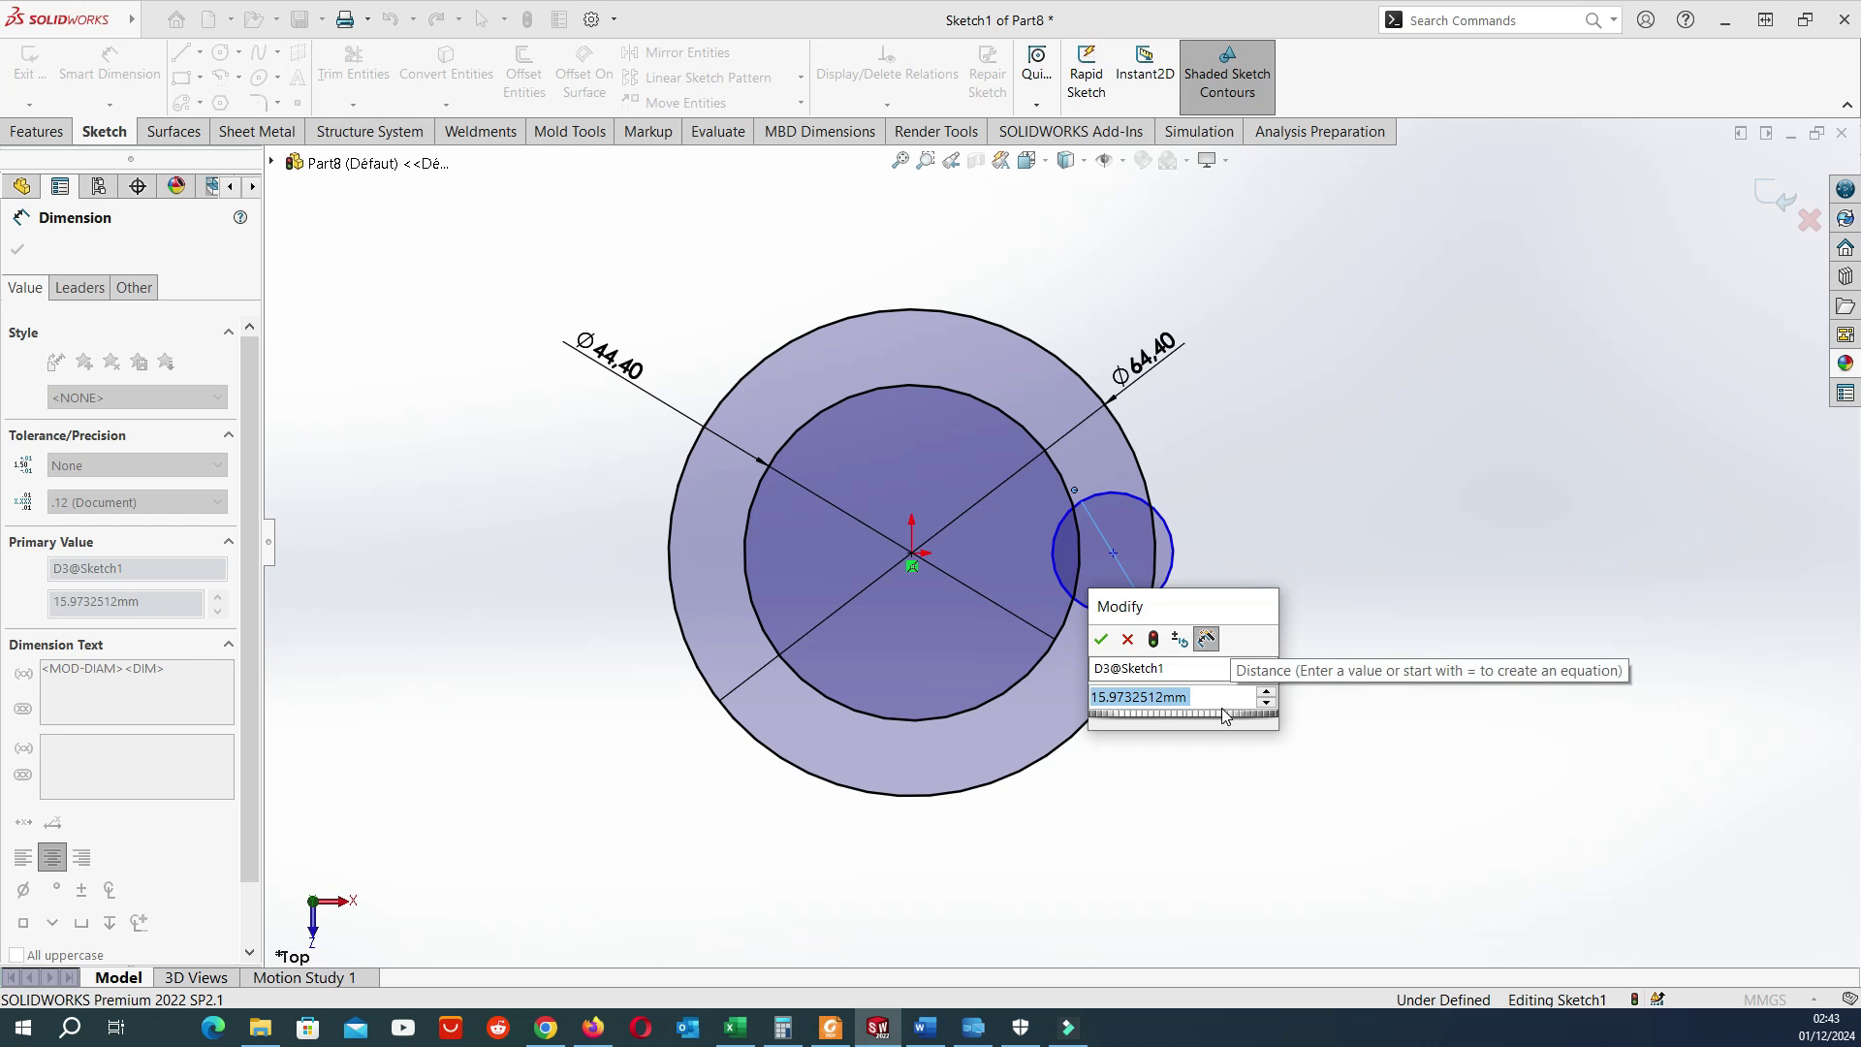
{"action": "type", "text": "15.64"}
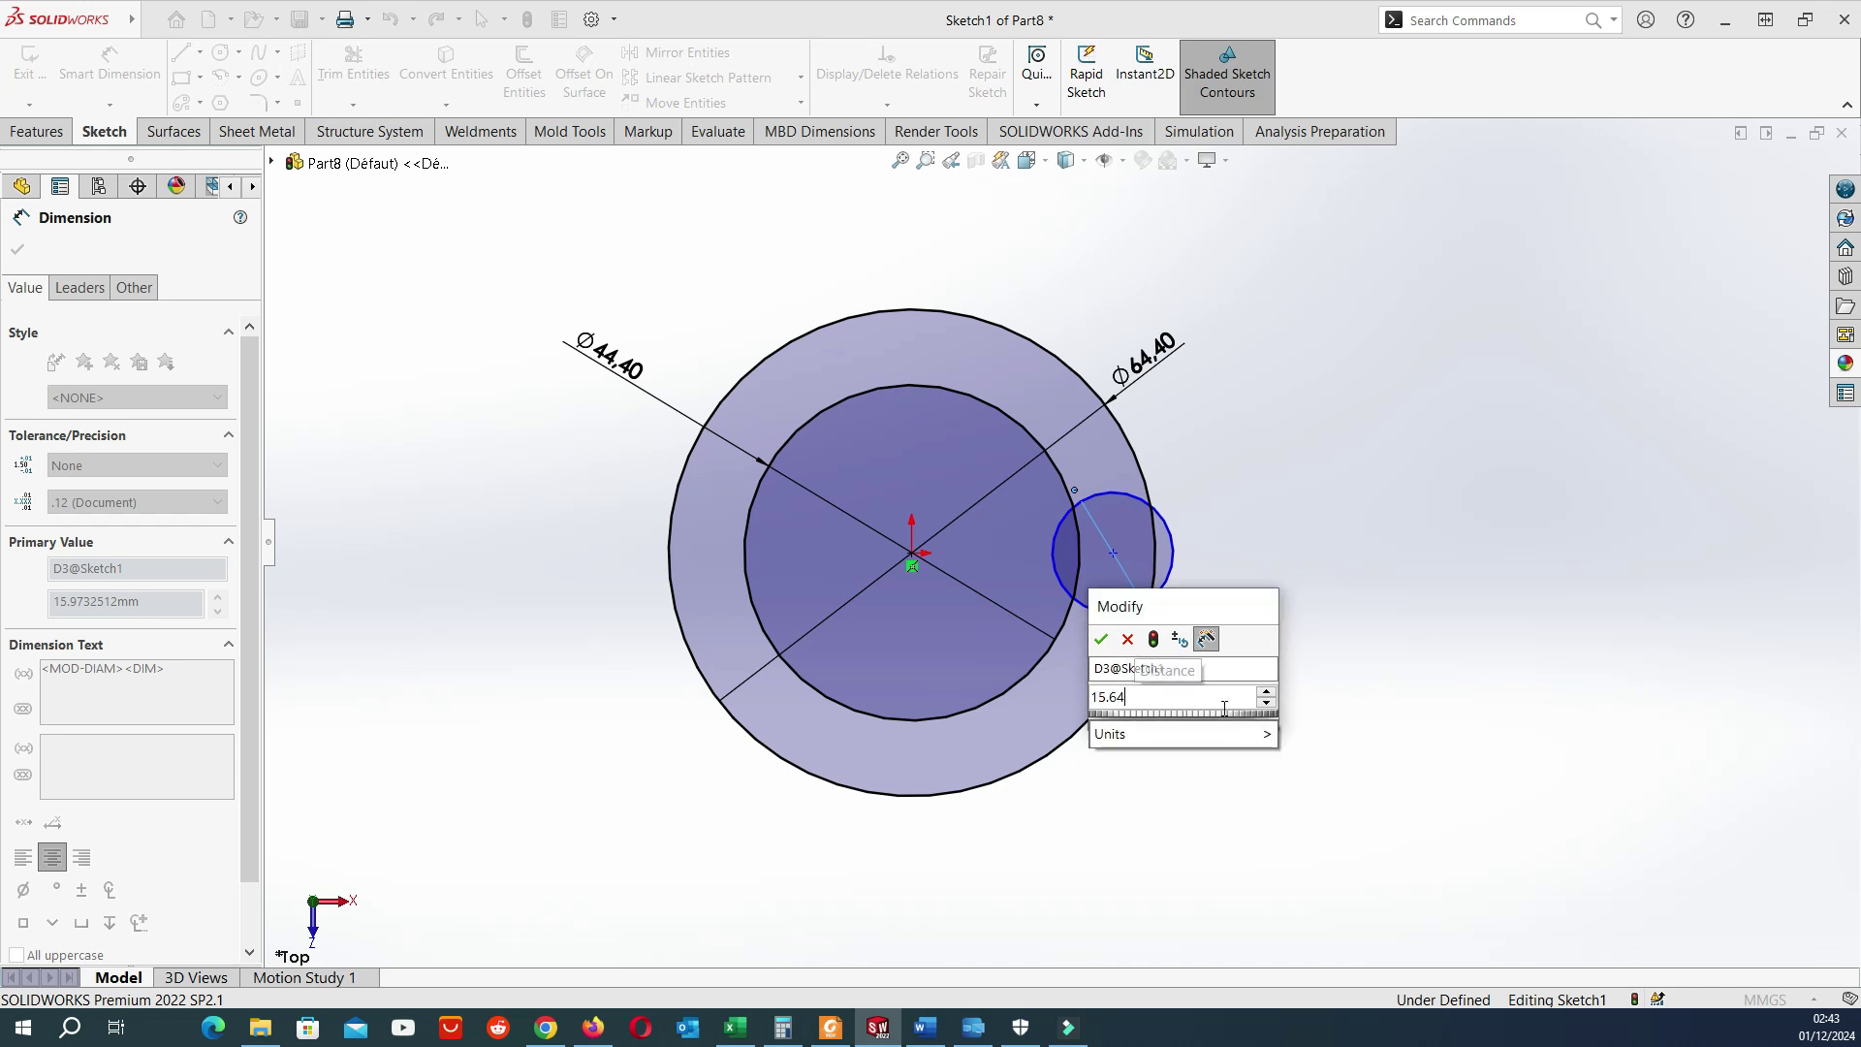
{"action": "key", "text": "Return"}
{"action": "key", "text": "Escape"}
{"action": "scroll", "coordinate": [1163, 615], "scroll_direction": "up", "scroll_amount": 2}
{"action": "key", "text": "Escape"}
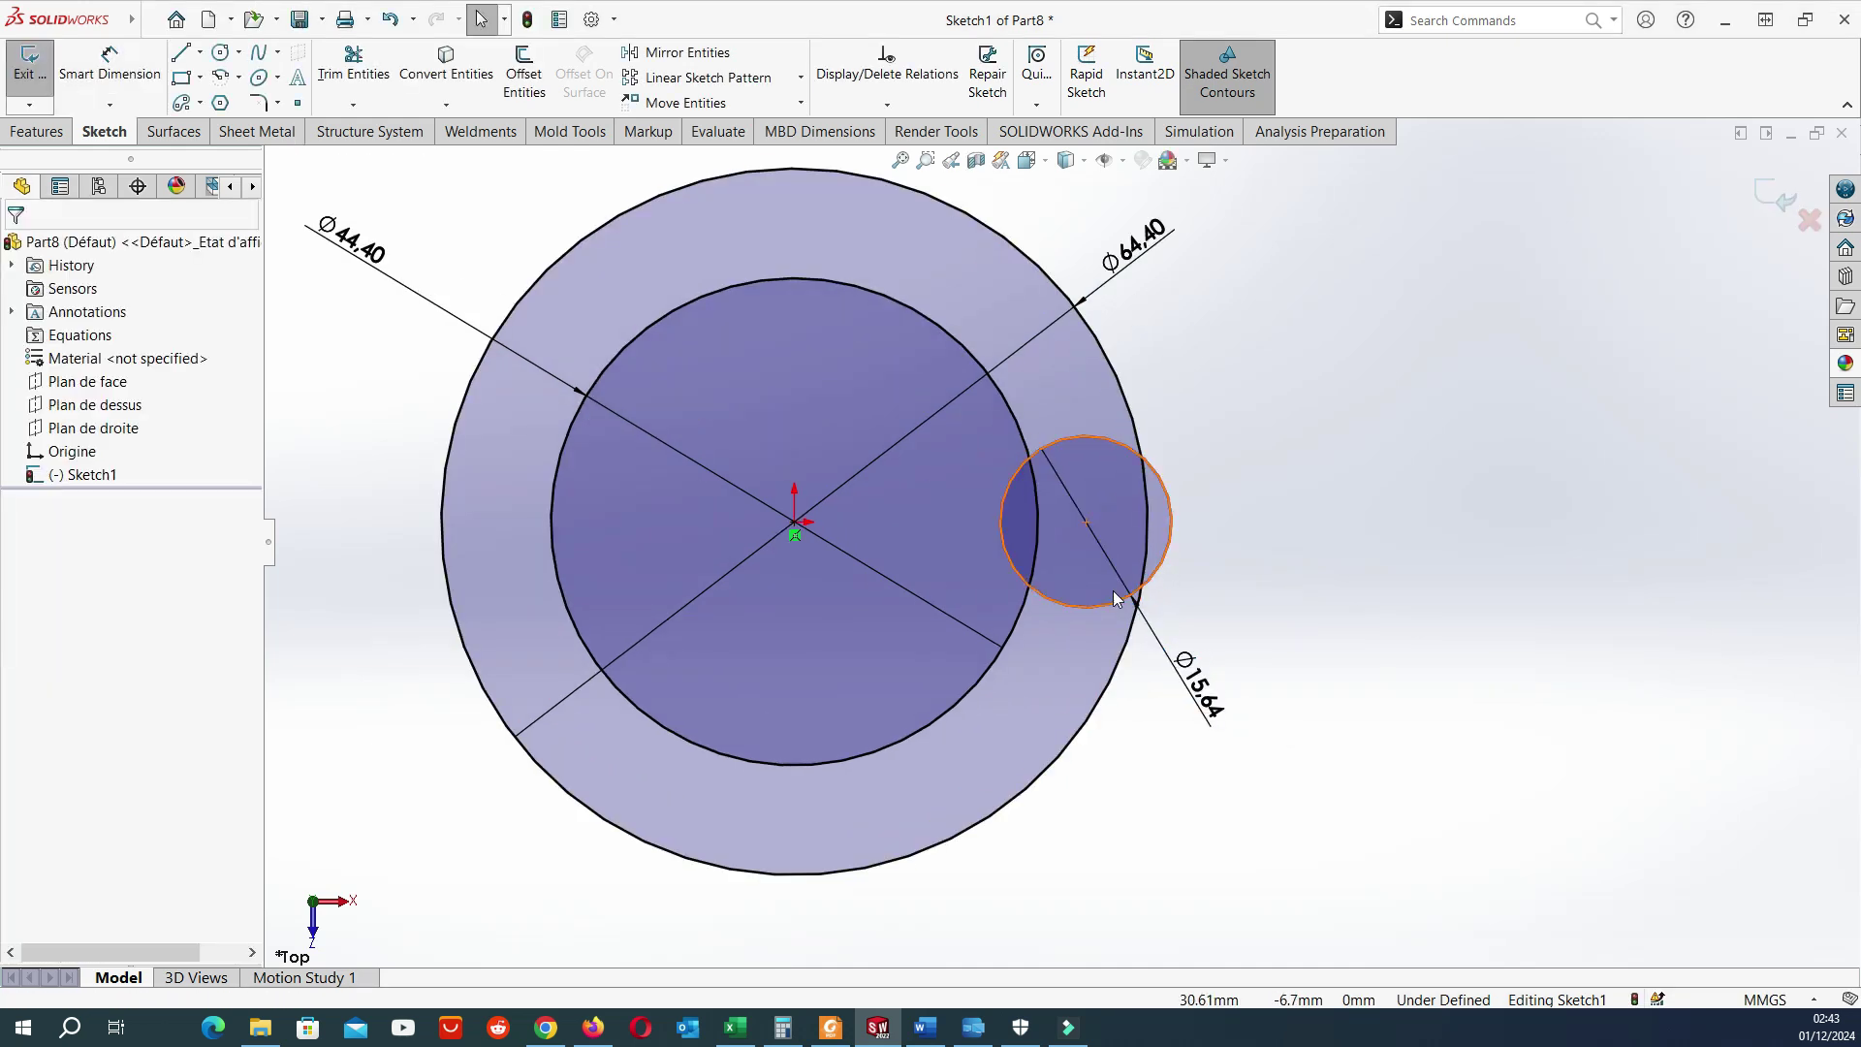
Add a horizontal relation between the small circle's centre and the origin.
{"action": "left_click", "coordinate": [1086, 522]}
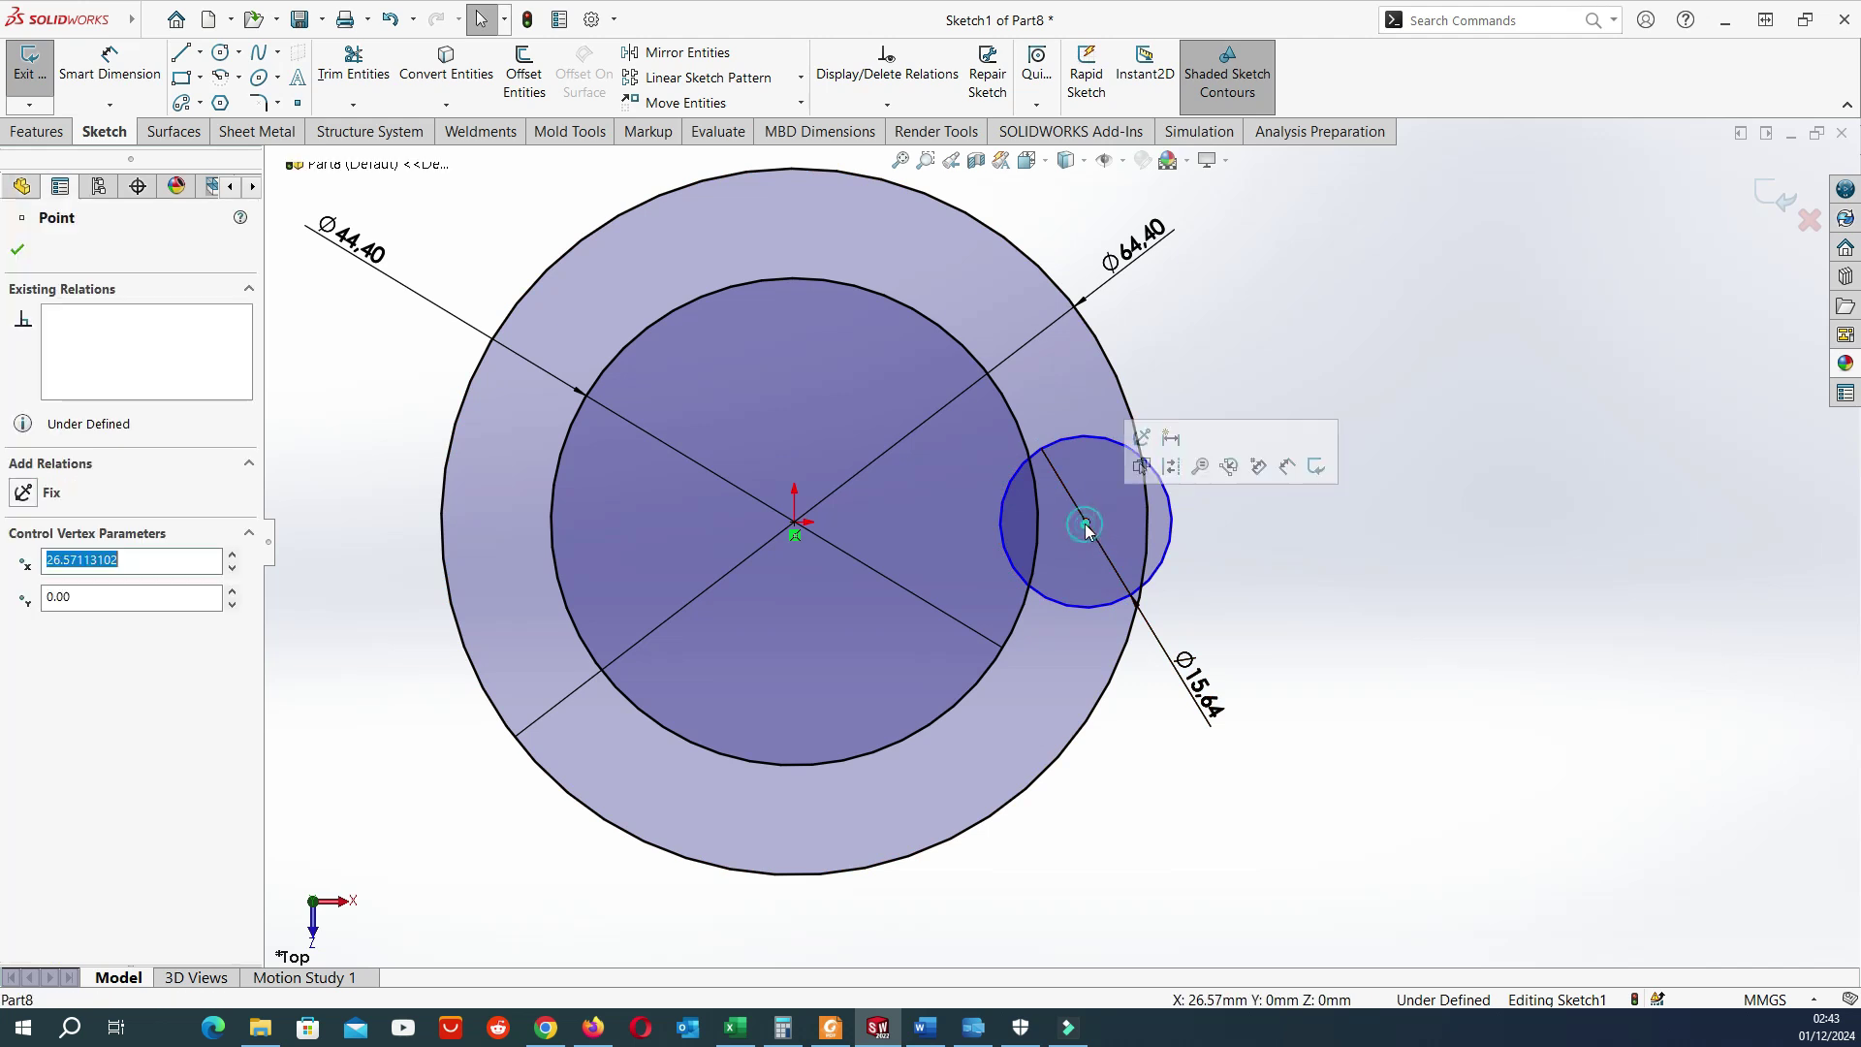
{"action": "left_click", "coordinate": [795, 522], "text": "ctrl"}
{"action": "left_click", "coordinate": [853, 433]}
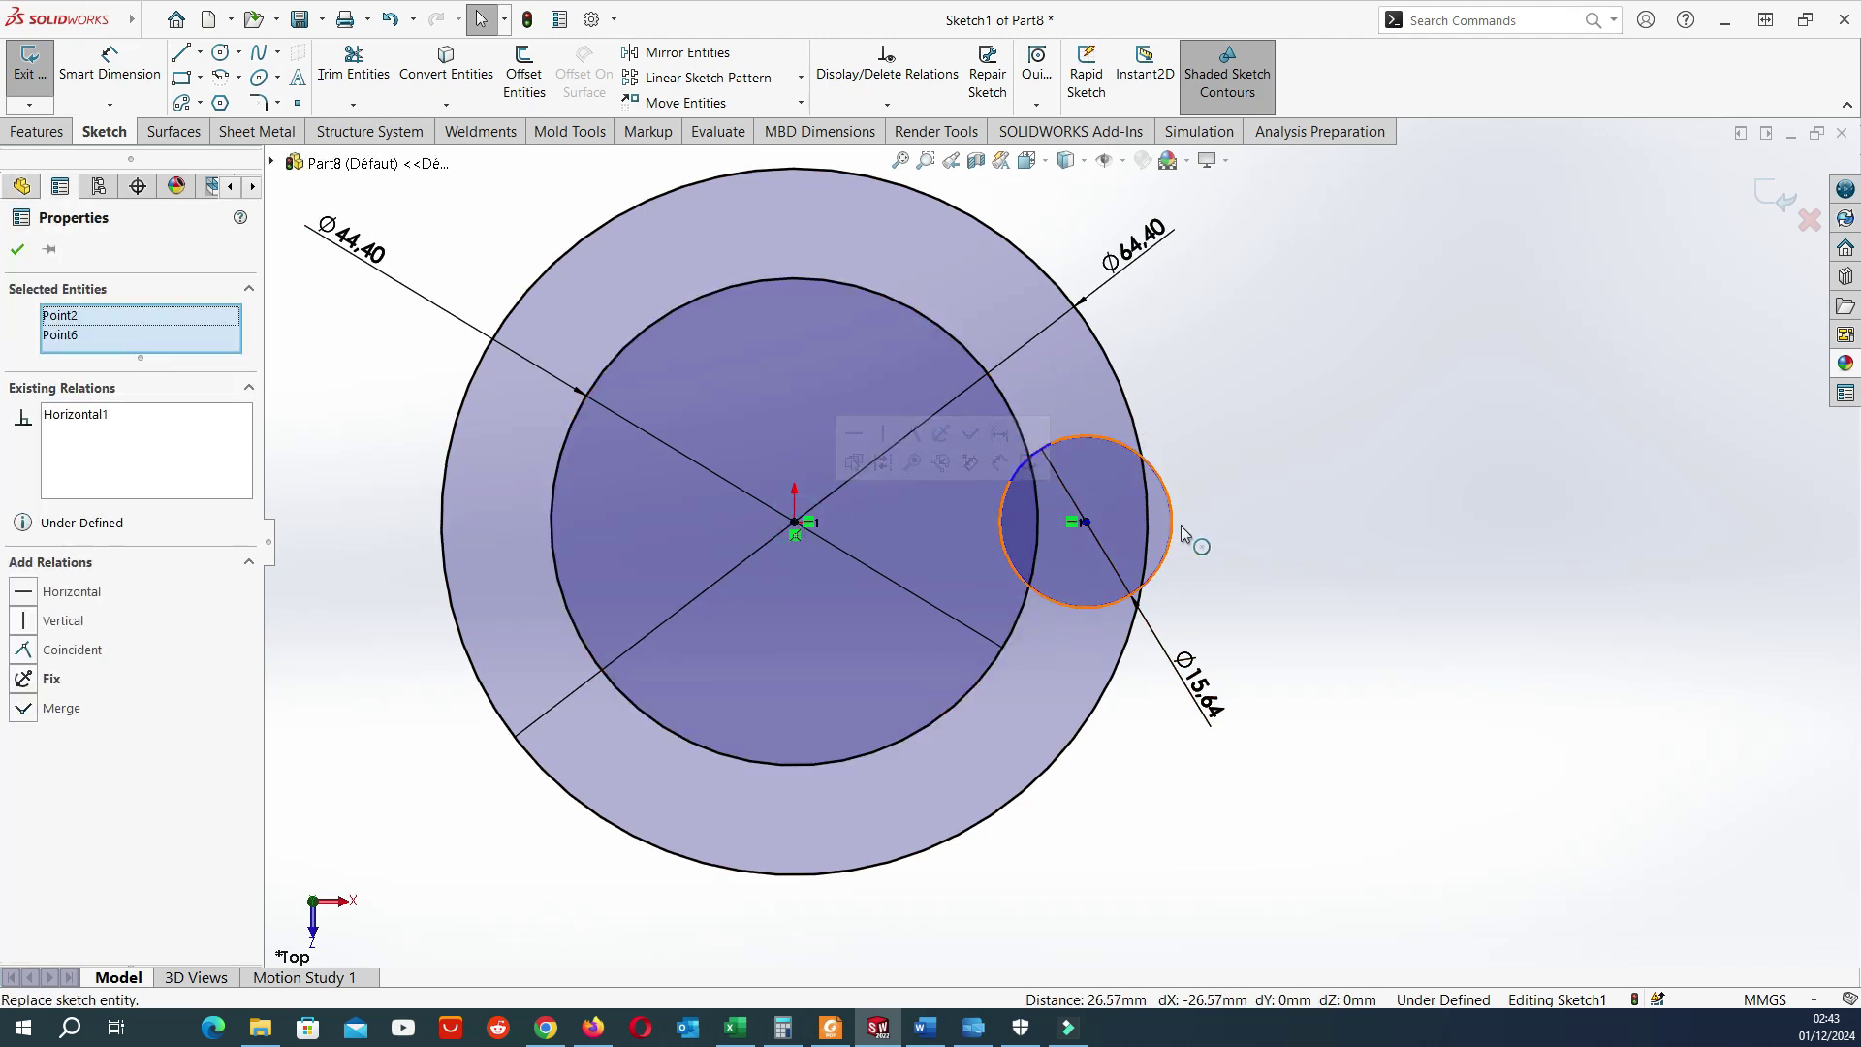
{"action": "left_click", "coordinate": [1212, 514]}
Dimension the horizontal distance from the origin to the small circle's centre as 24.92 mm.
{"action": "left_click", "coordinate": [87, 70]}
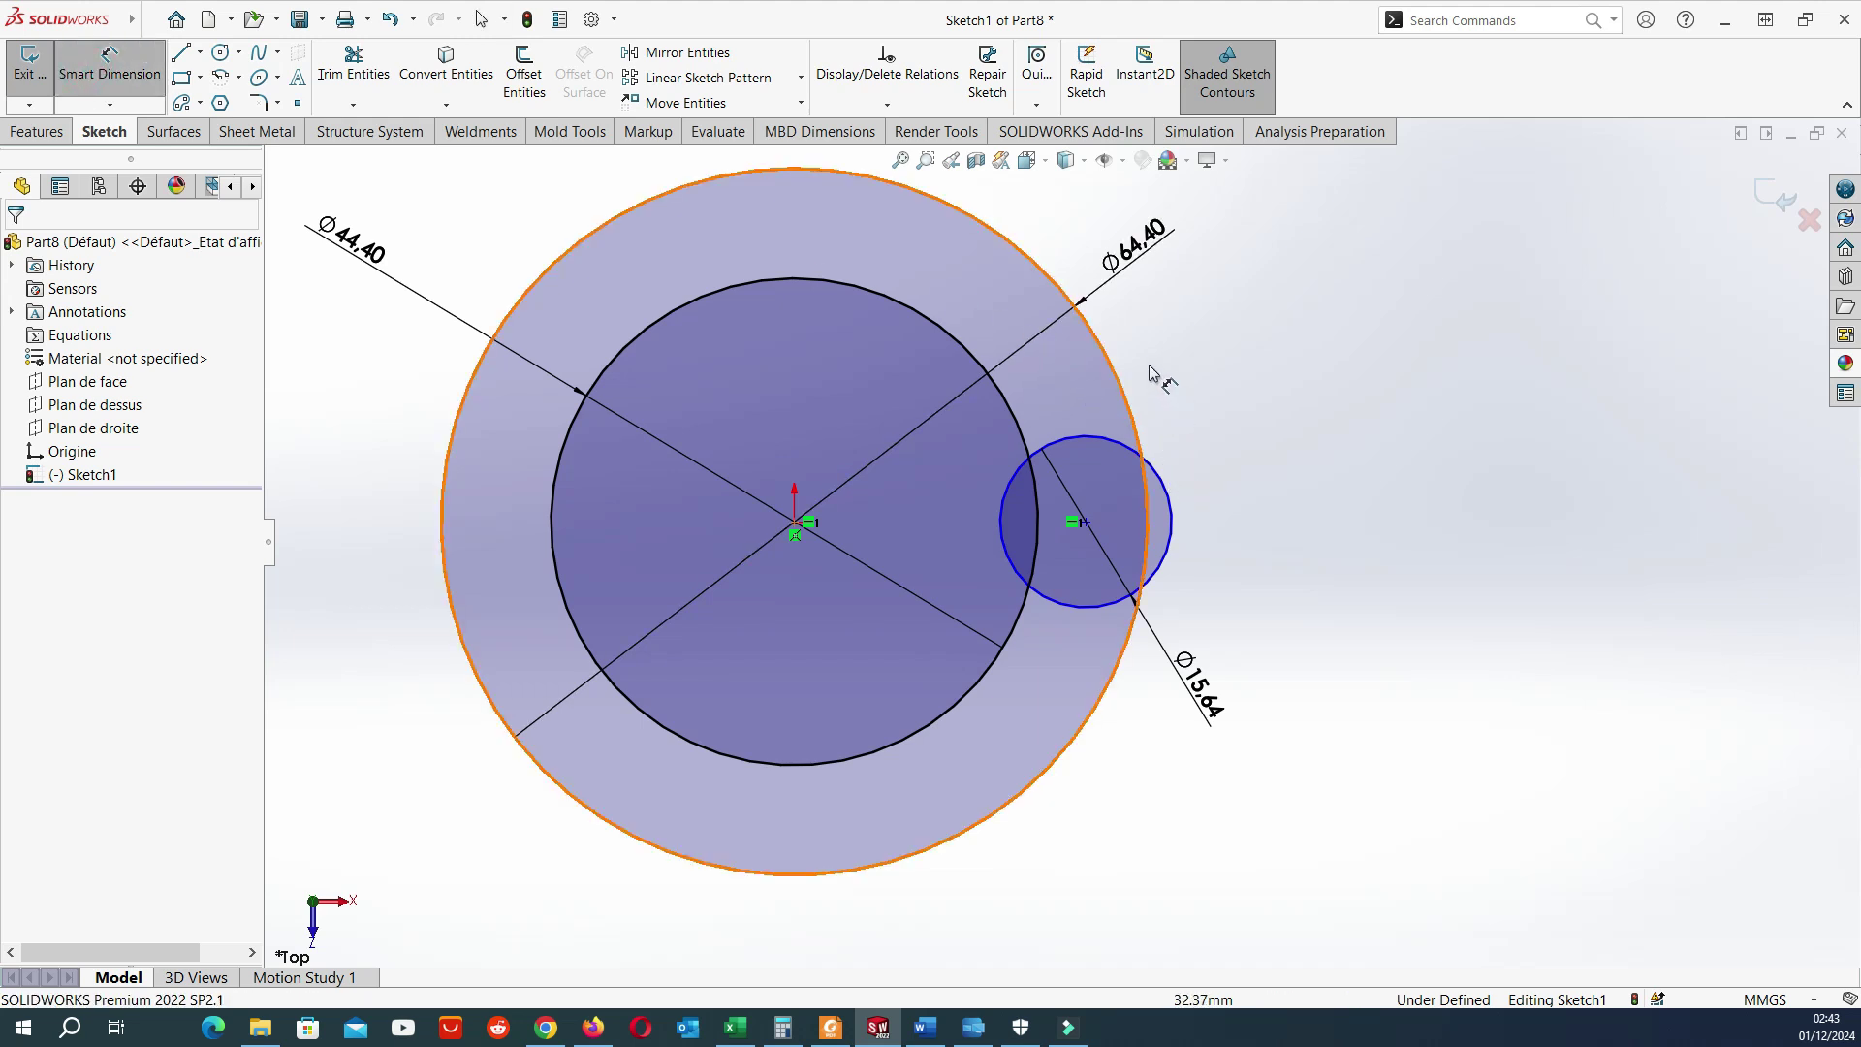
{"action": "left_click", "coordinate": [1084, 523]}
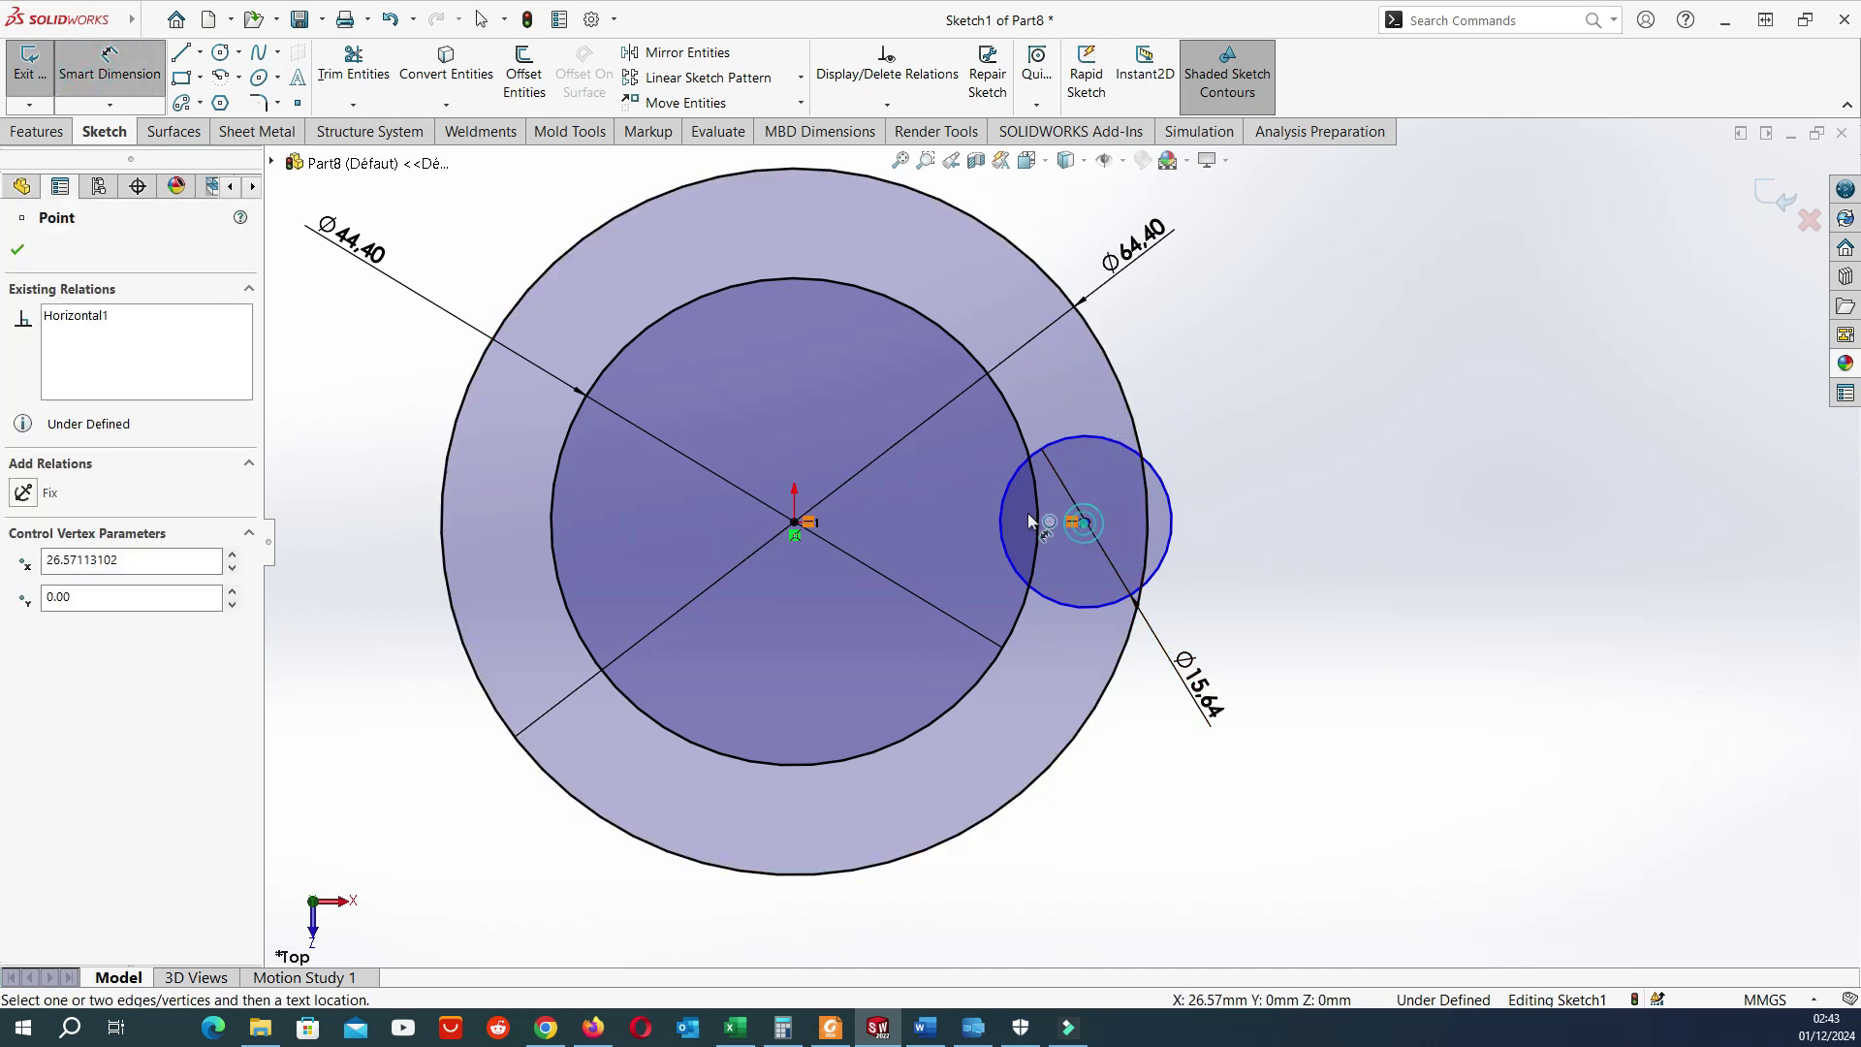
{"action": "left_click", "coordinate": [795, 524]}
{"action": "scroll", "coordinate": [930, 514], "scroll_direction": "up", "scroll_amount": 3}
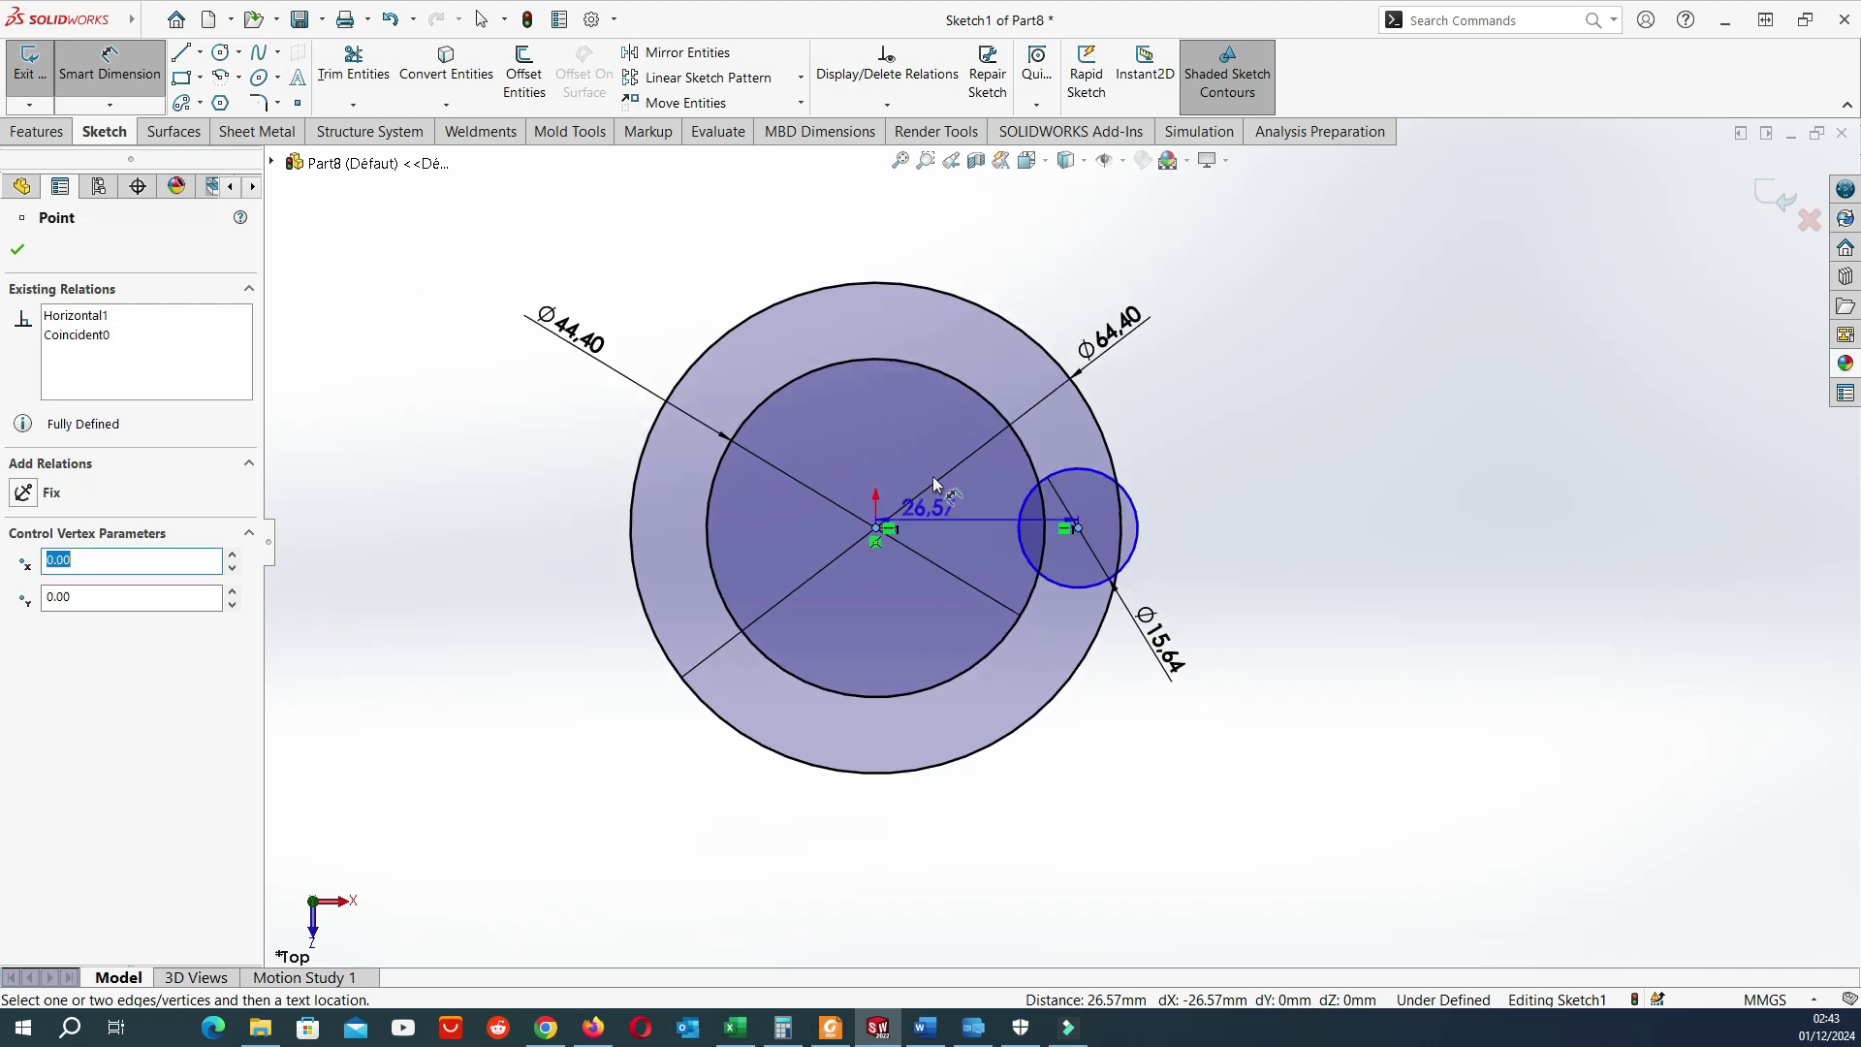
{"action": "left_click", "coordinate": [969, 260]}
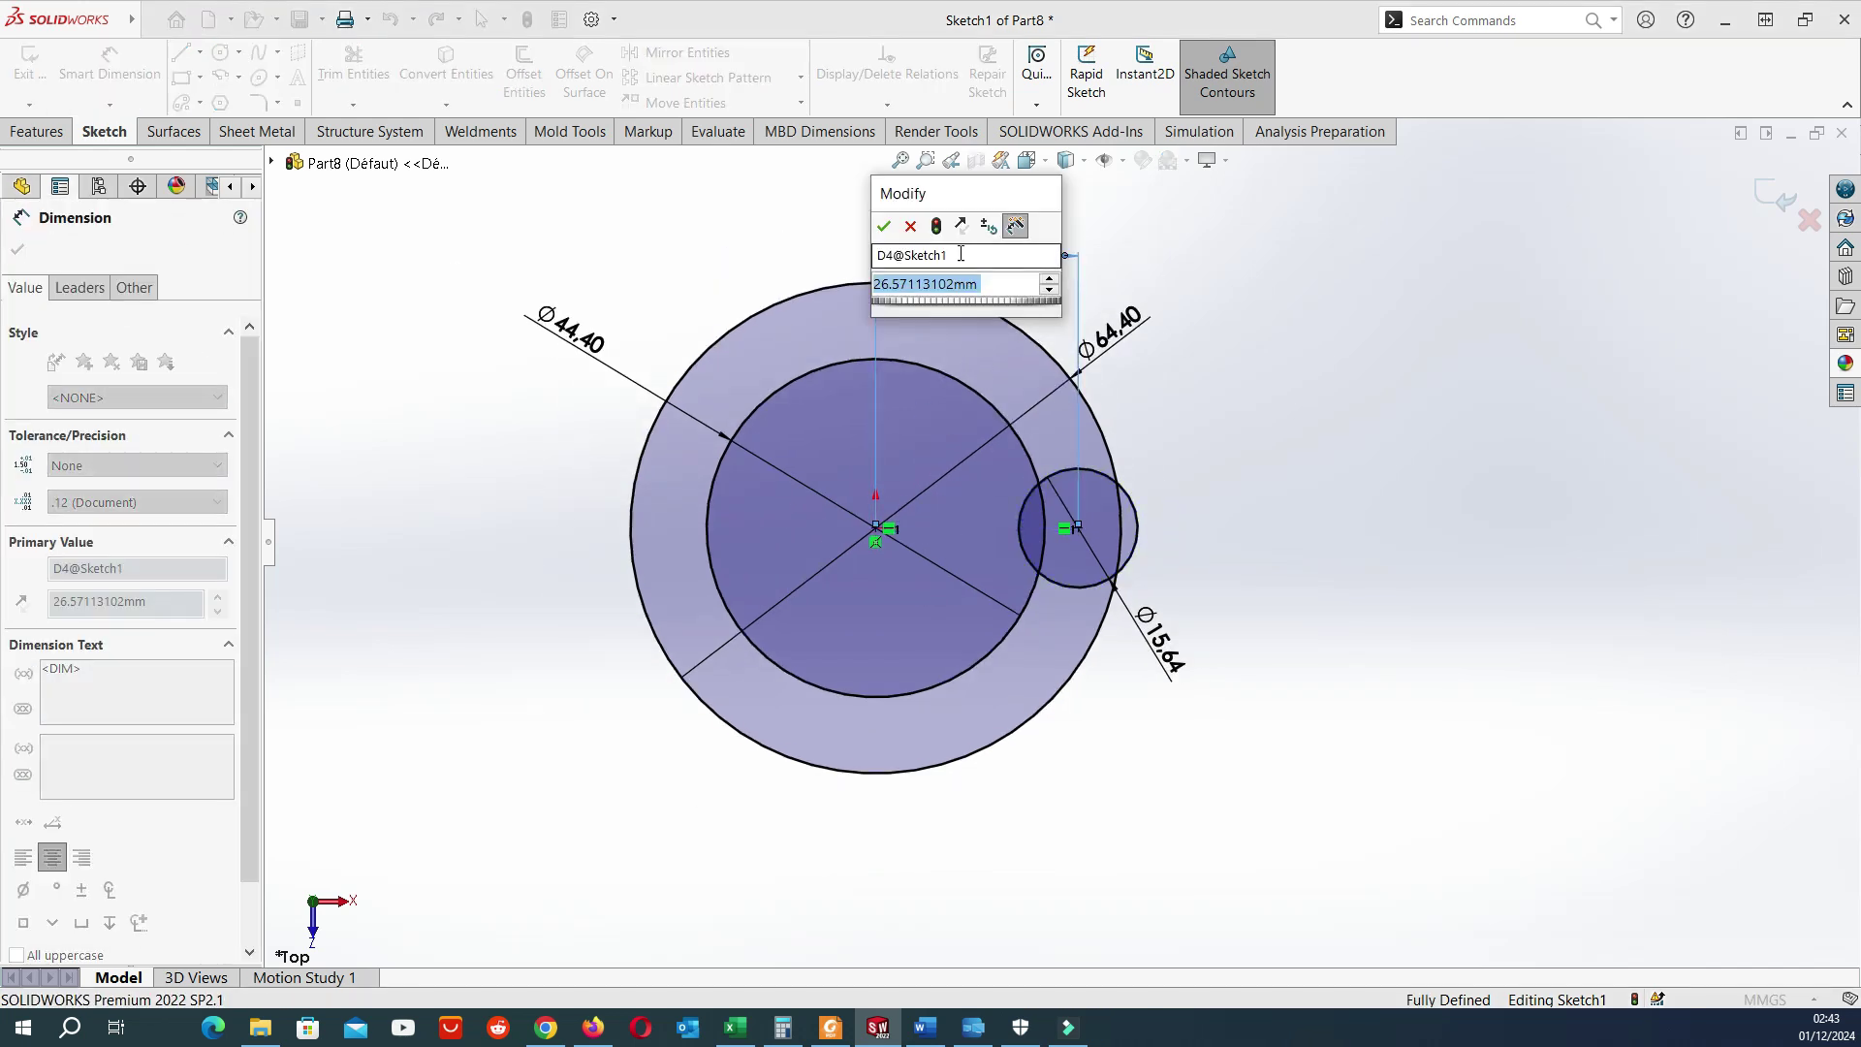
{"action": "type", "text": "26.57"}
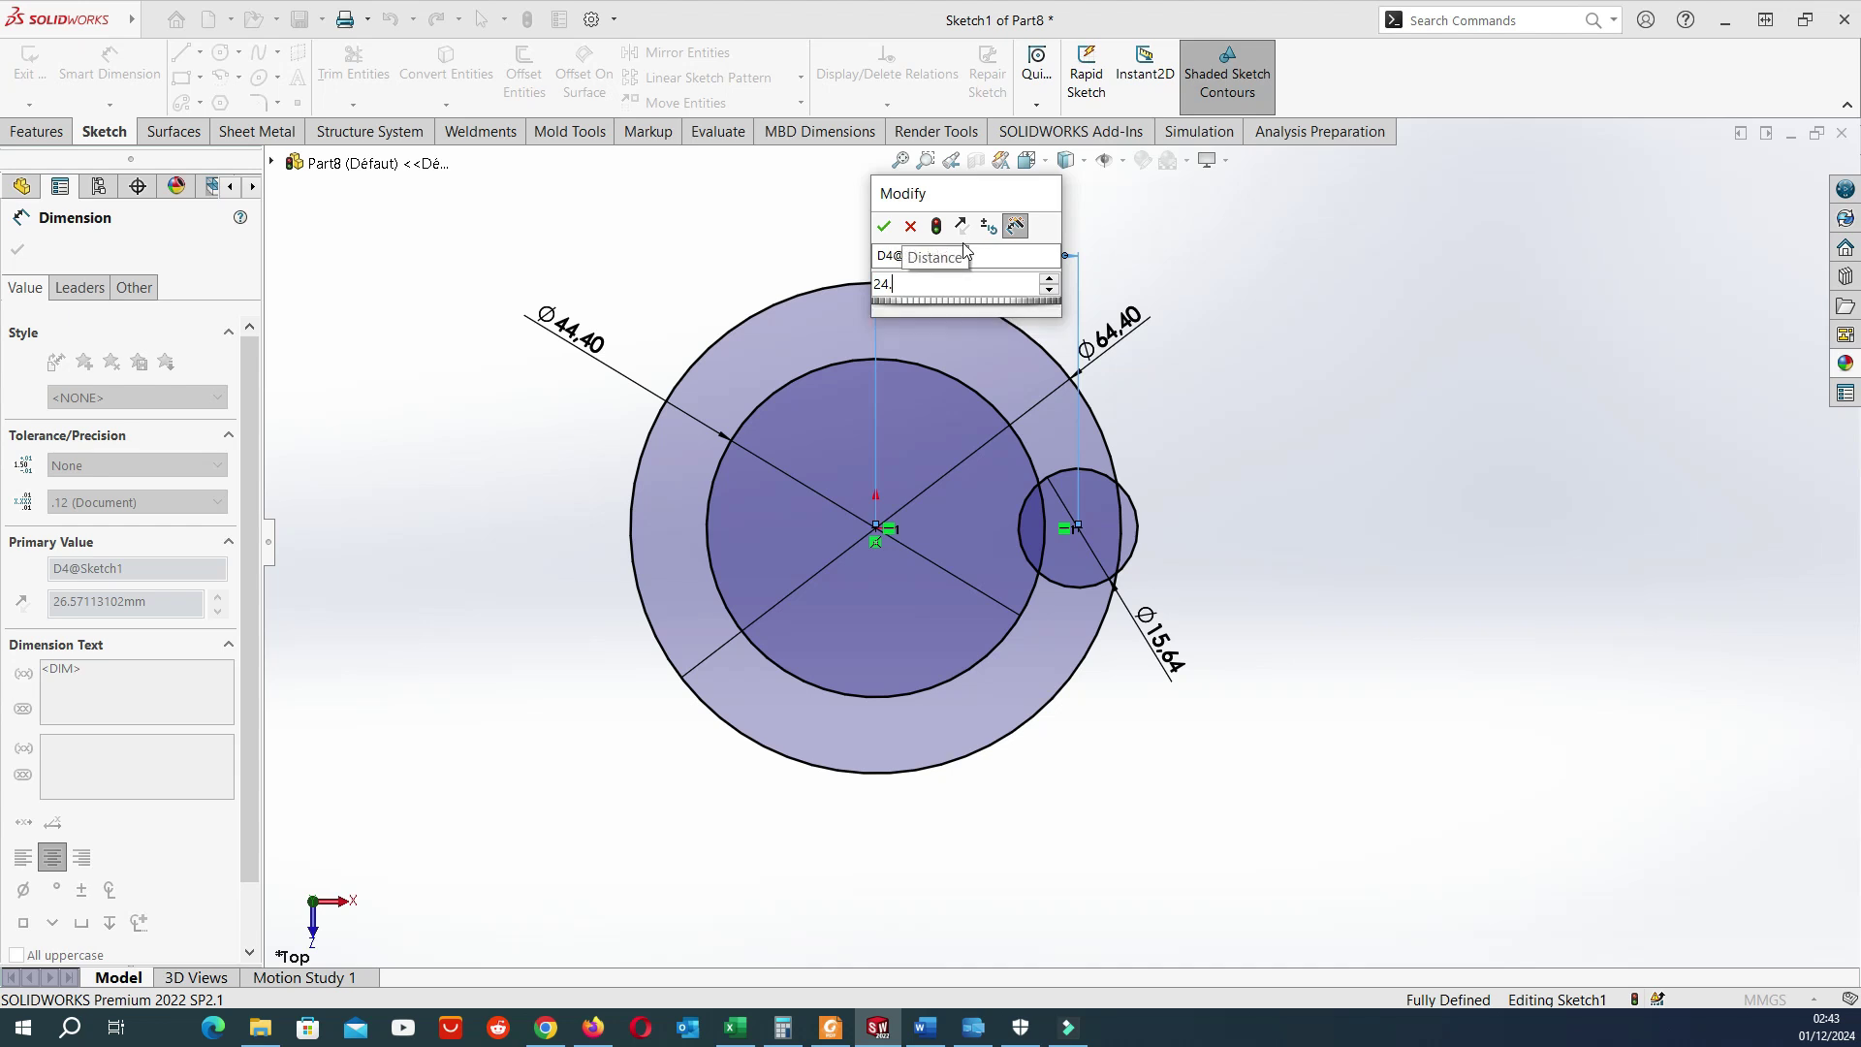
{"action": "key", "text": "Return"}
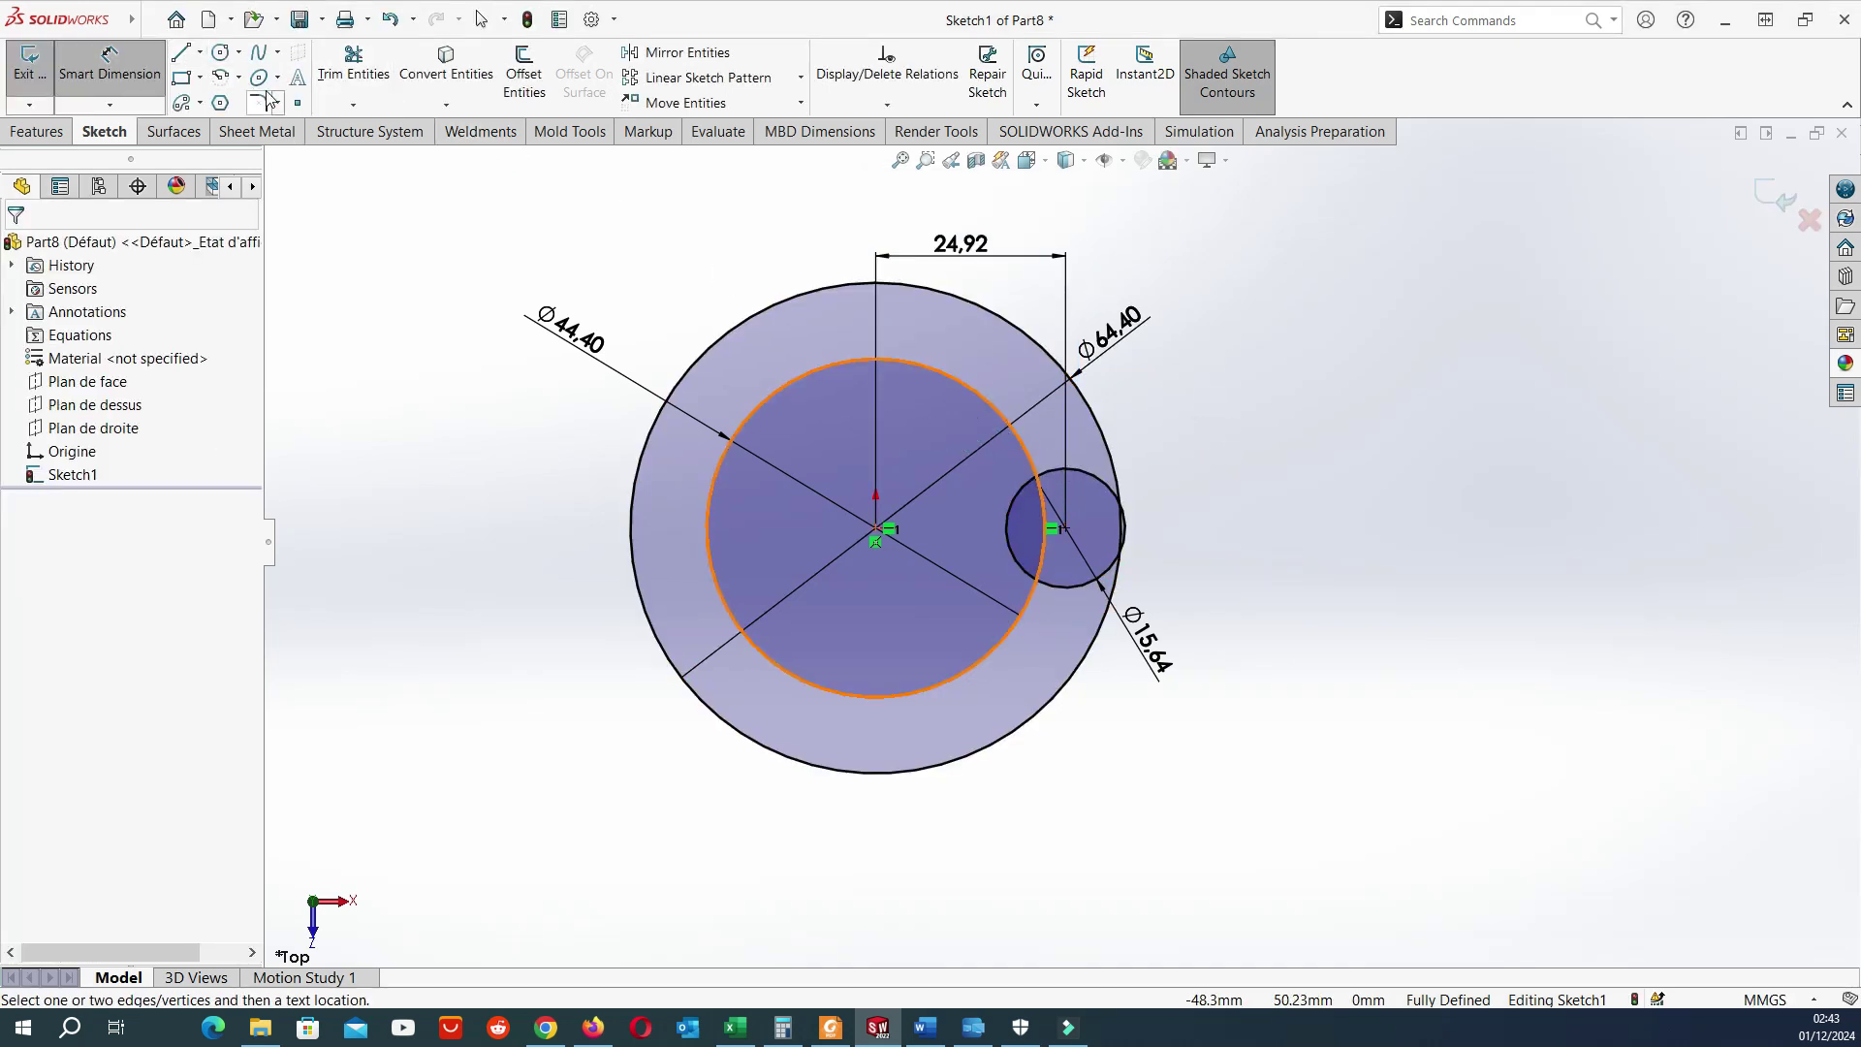
Sketch a 3 Point Arc of about 41 mm radius from the 44.4 mm circle's lower right to the underside of the small circle.
{"action": "left_click", "coordinate": [240, 78]}
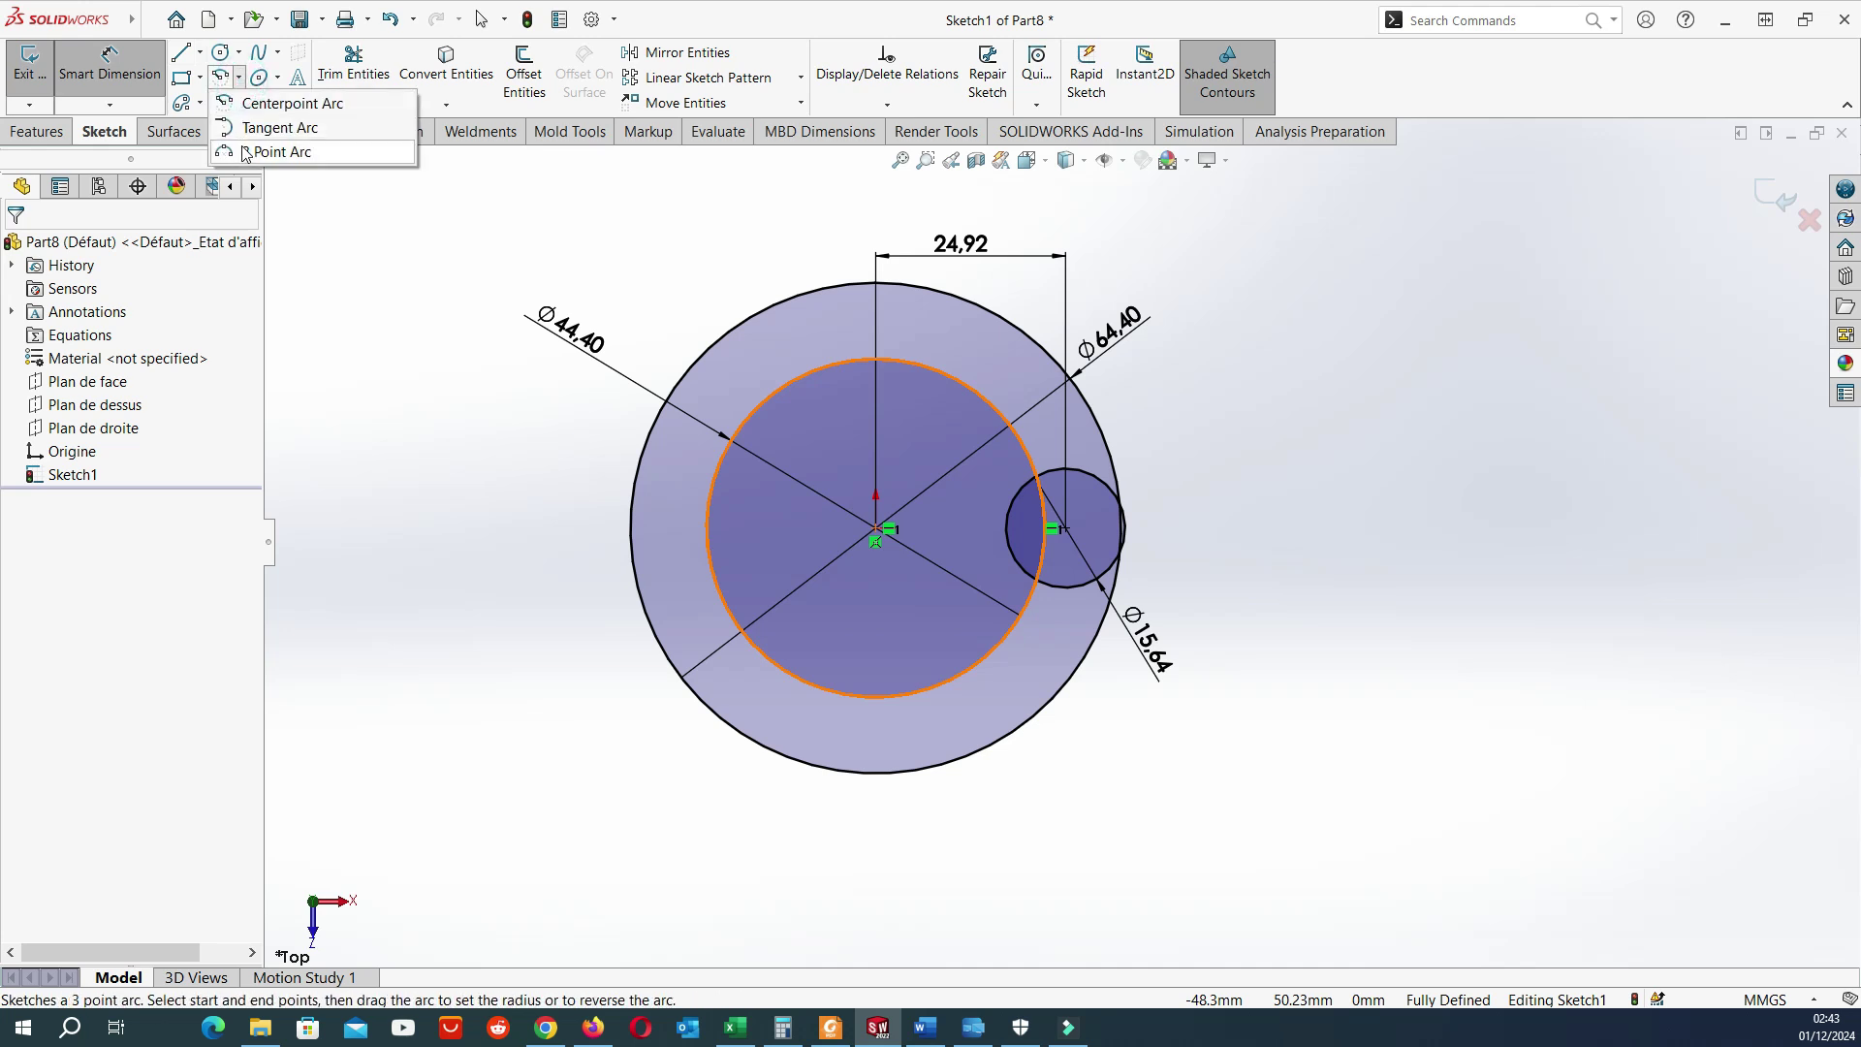
{"action": "left_click", "coordinate": [245, 153]}
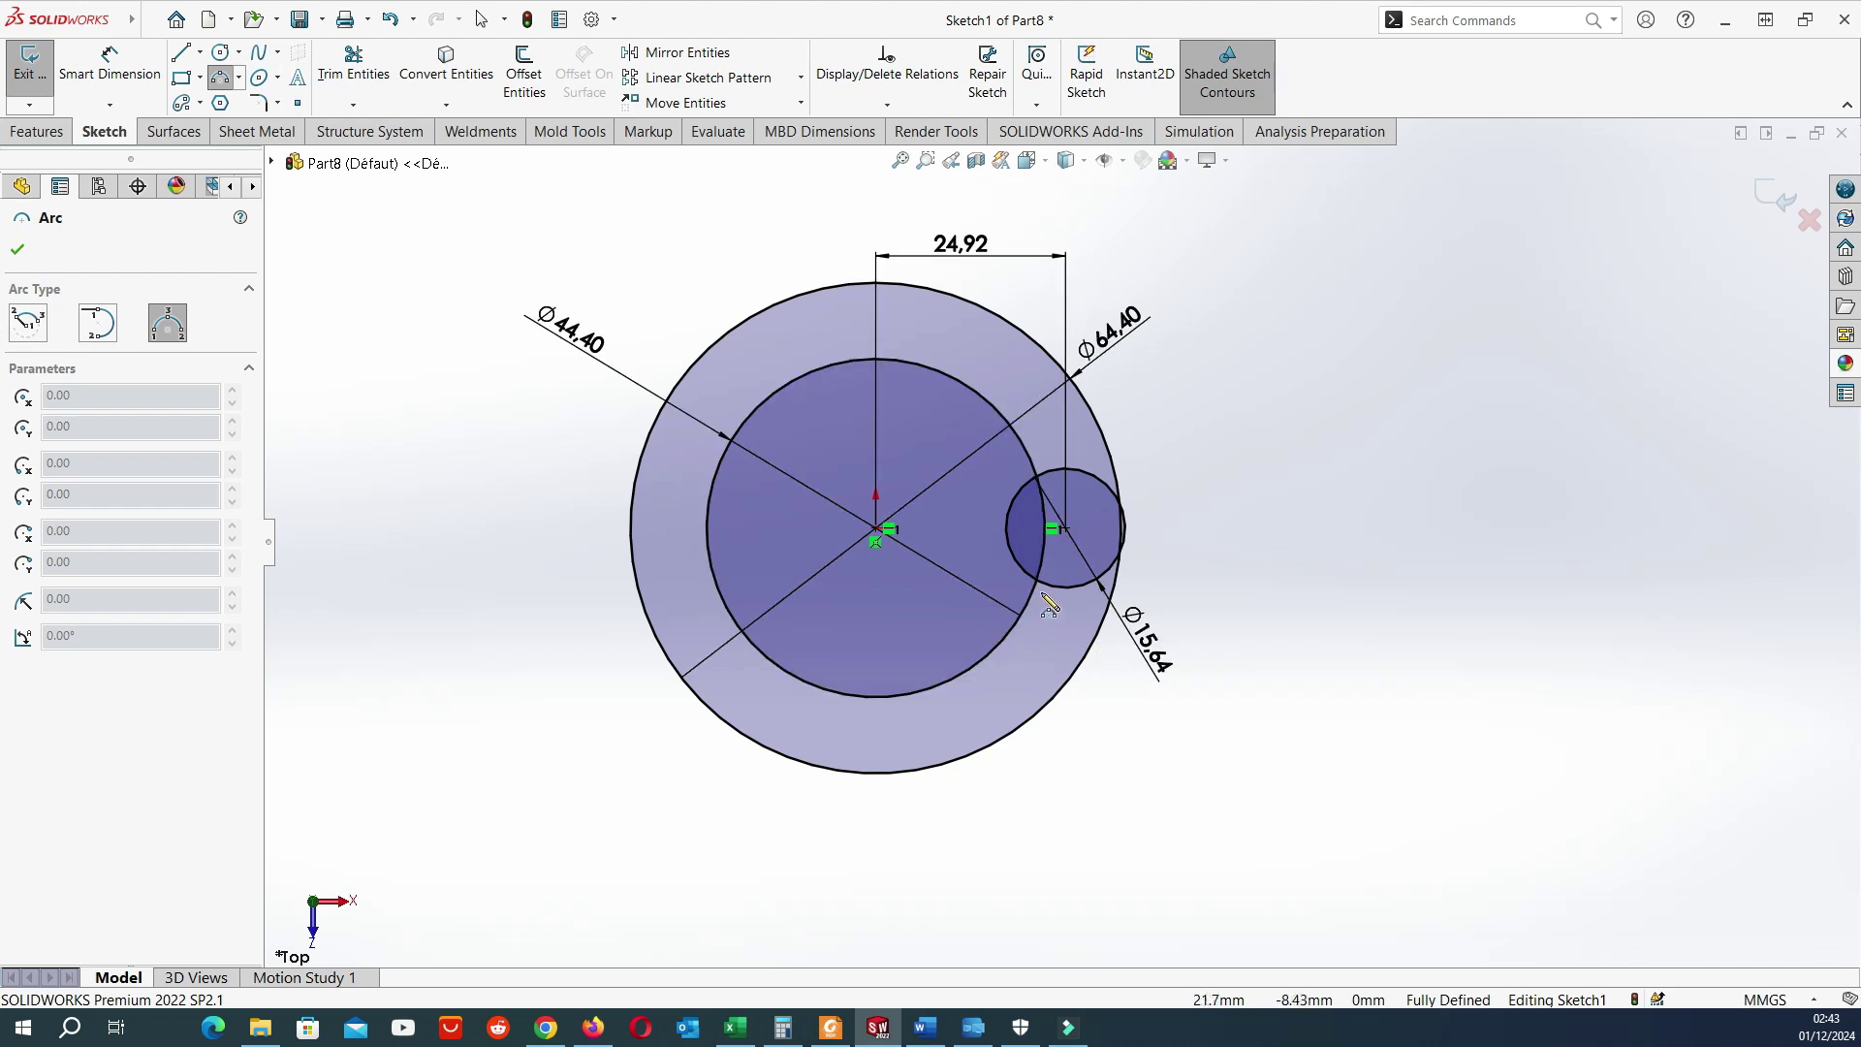
{"action": "left_click", "coordinate": [242, 78]}
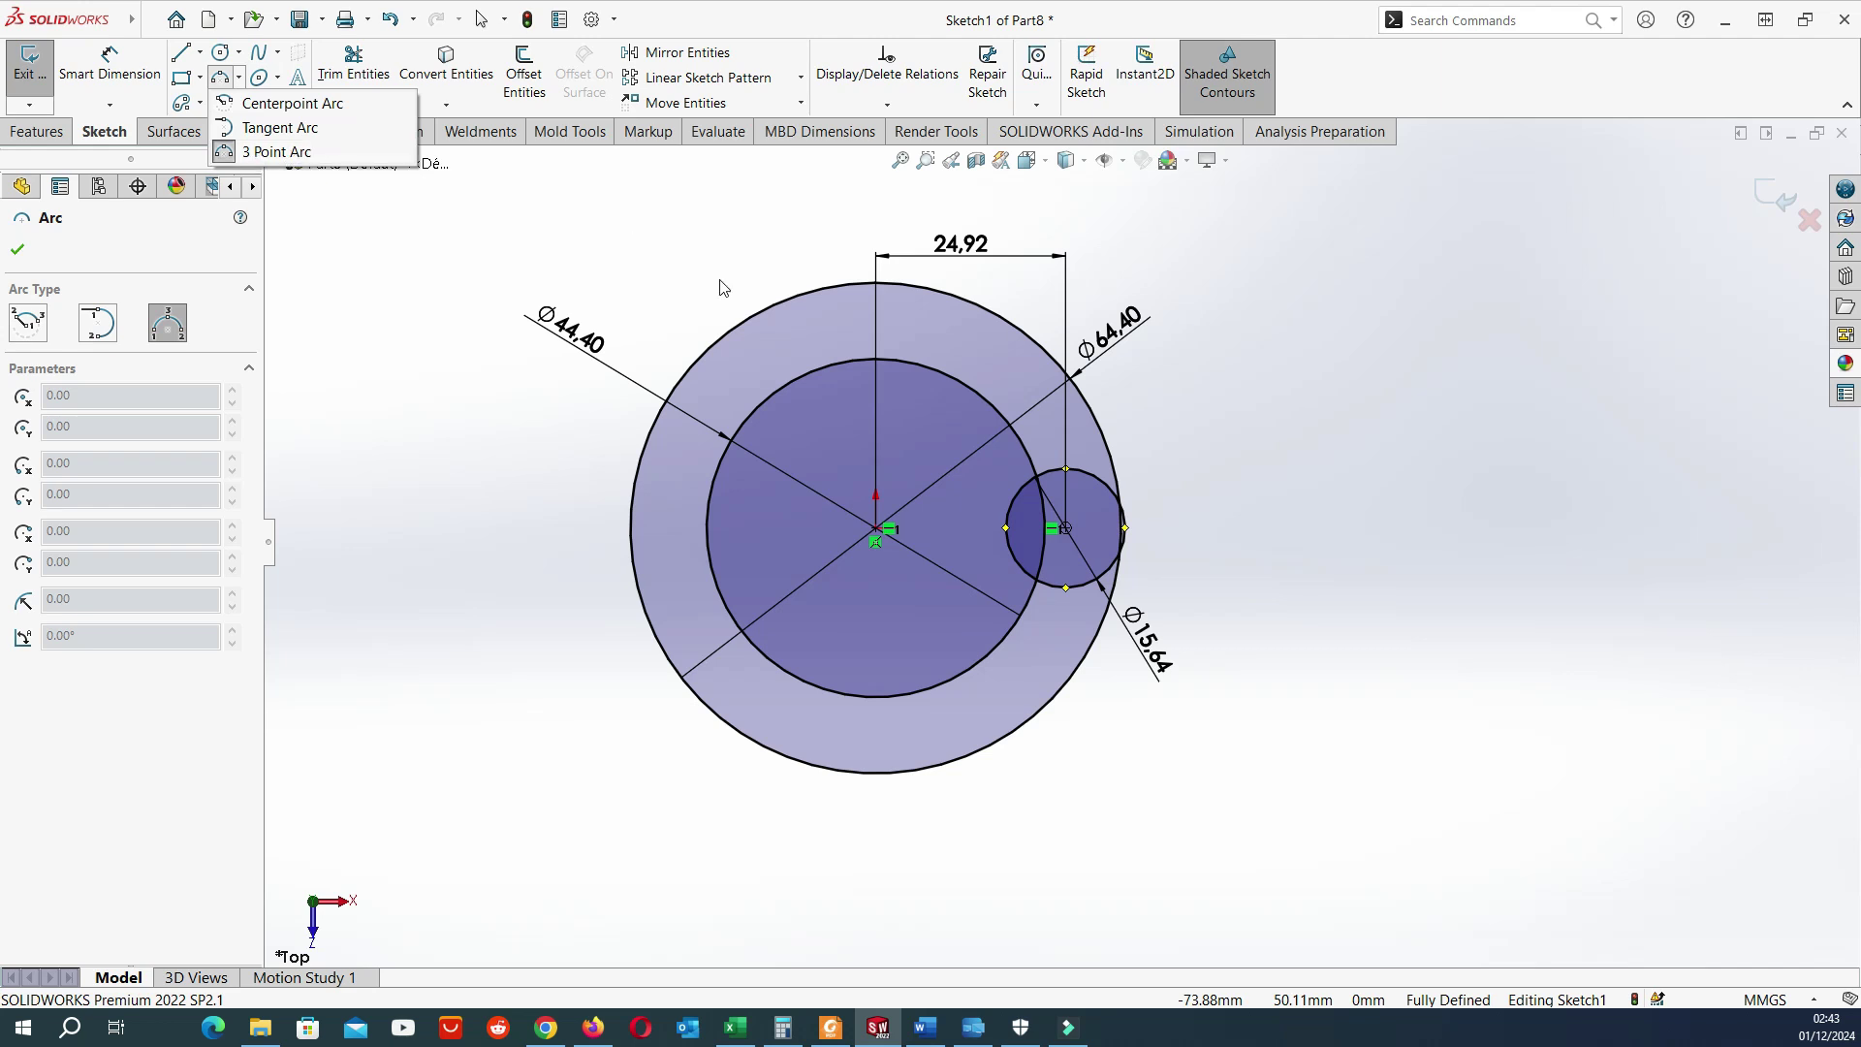
{"action": "left_click", "coordinate": [259, 79]}
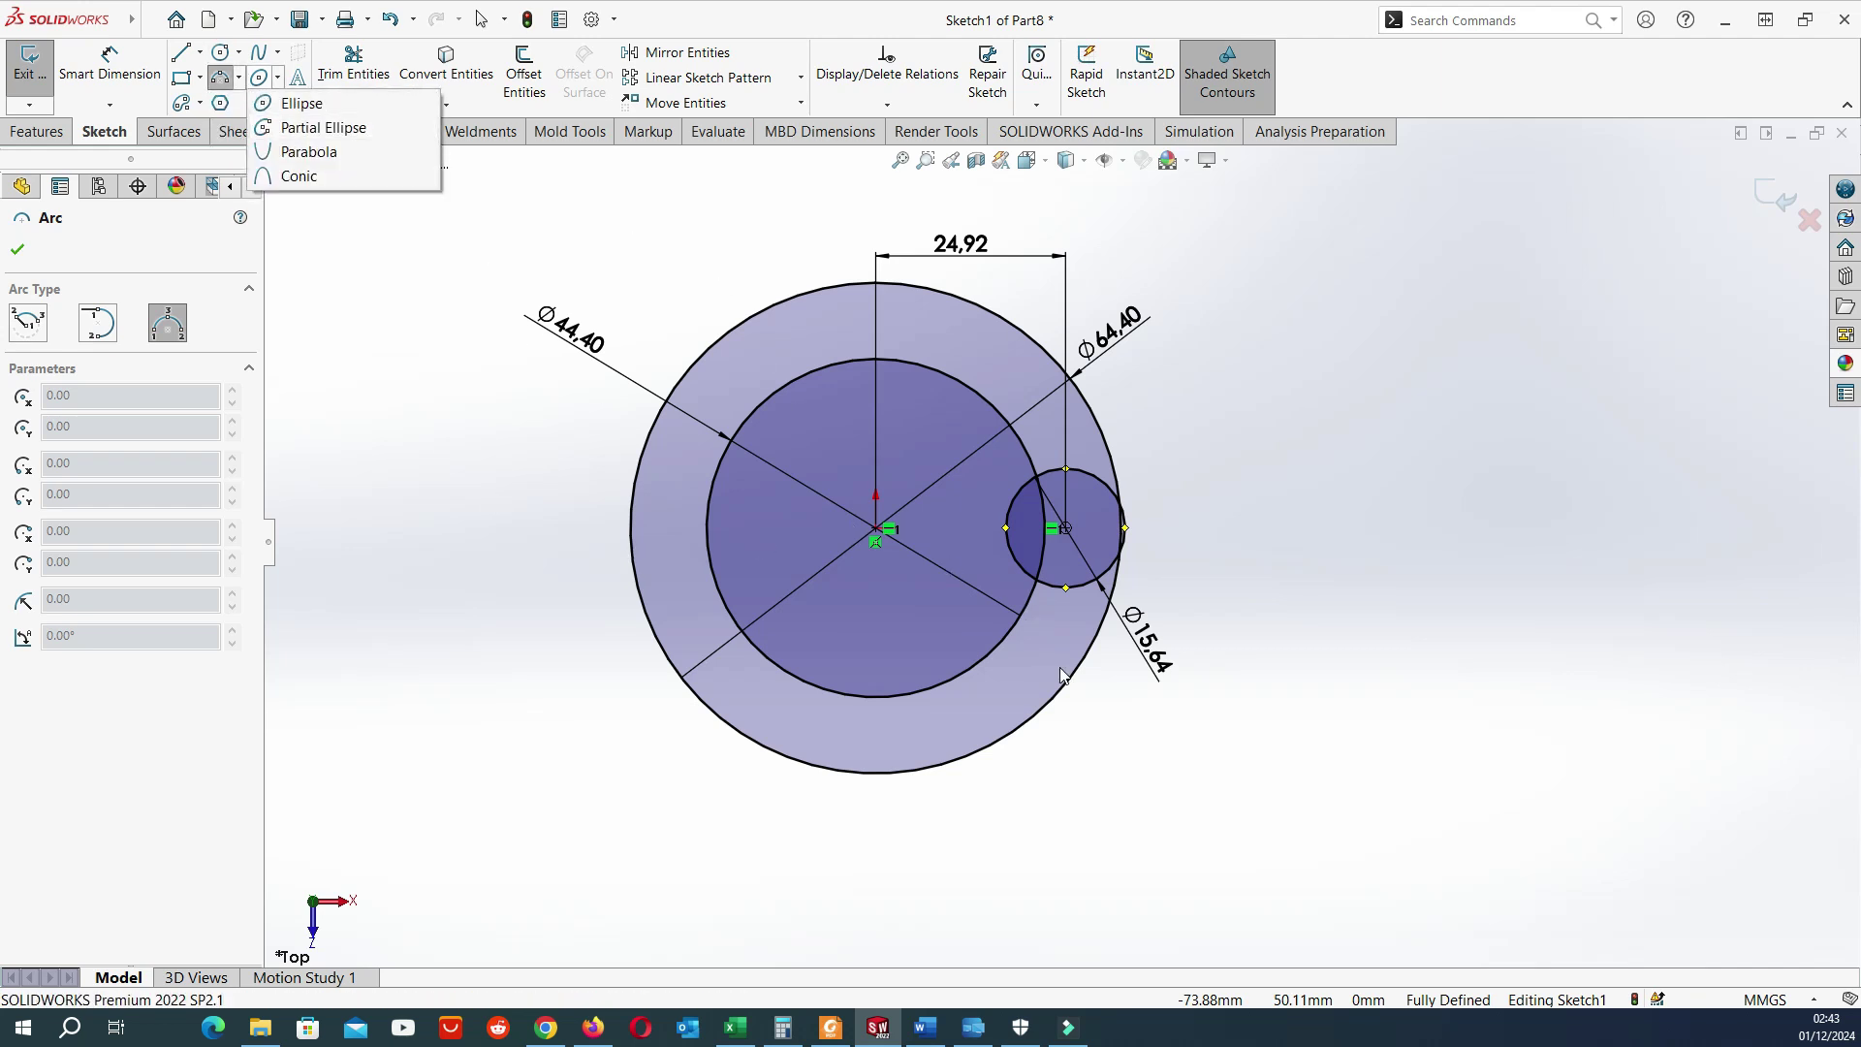
{"action": "key", "text": "Escape"}
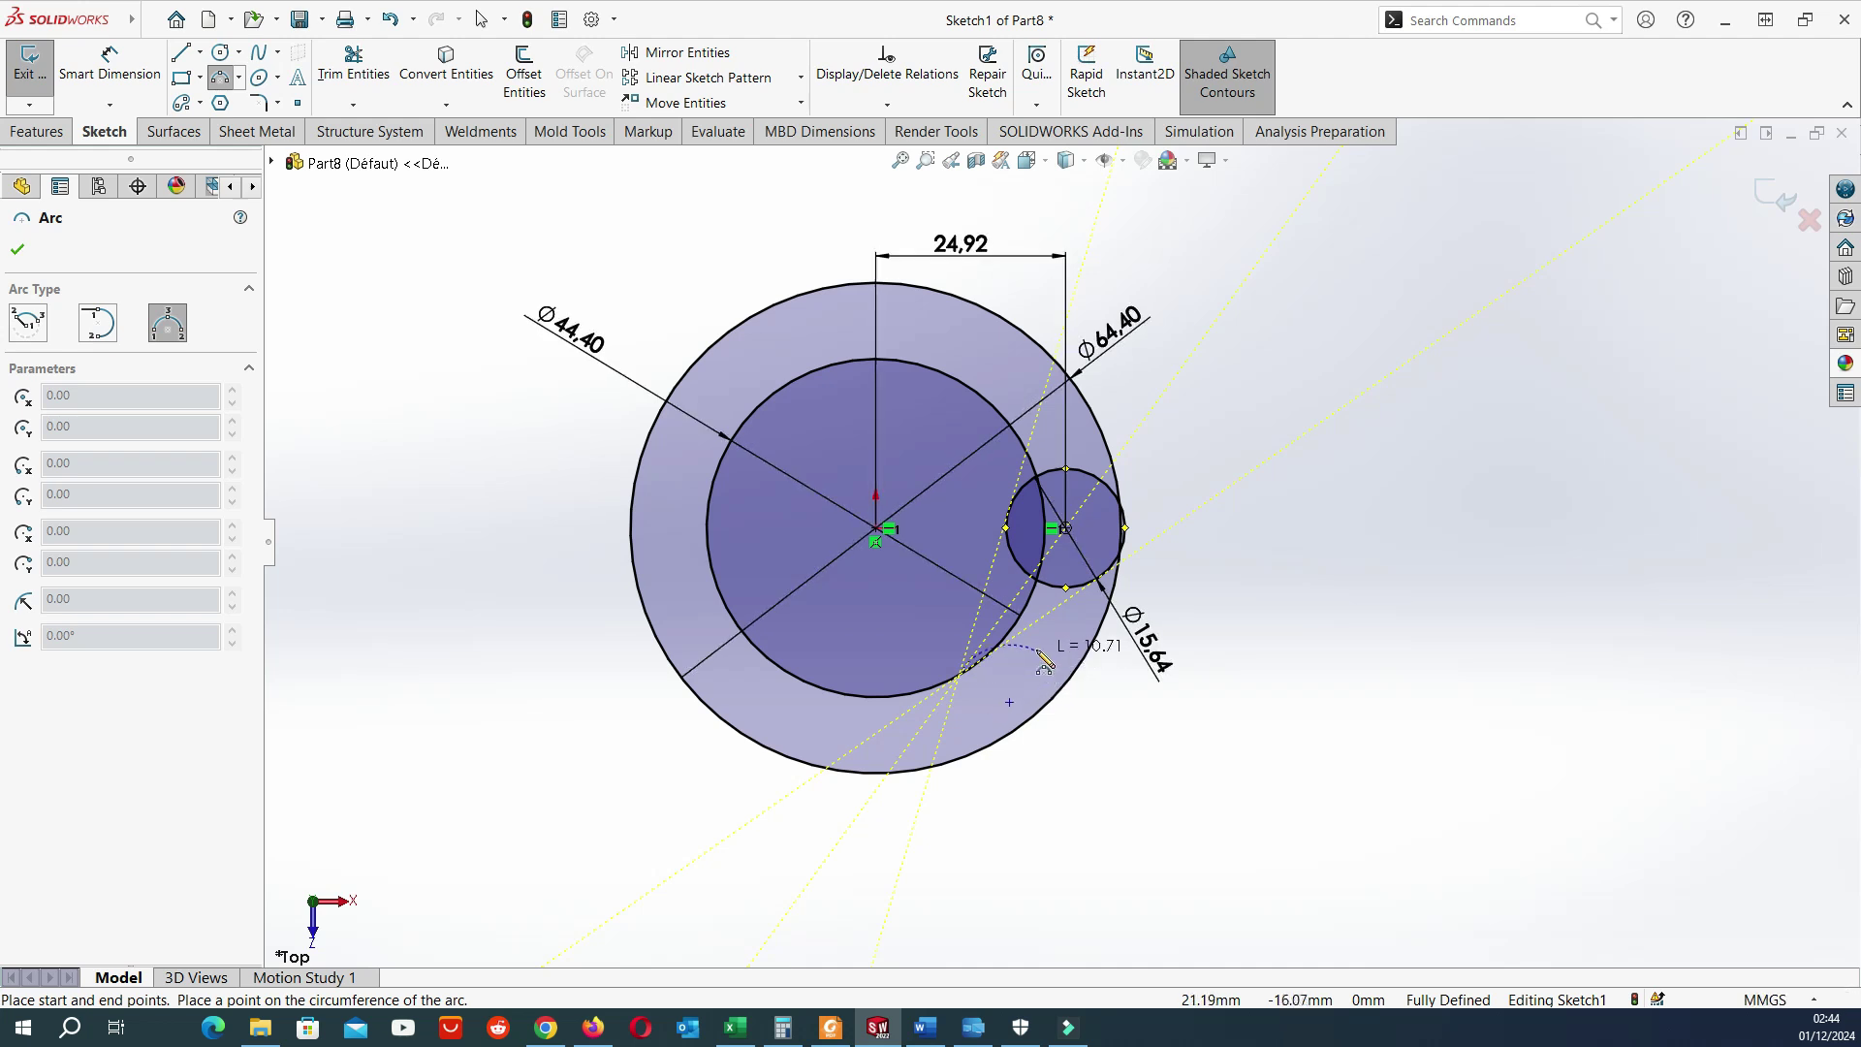
{"action": "key", "text": "Escape"}
{"action": "key", "text": "Return"}
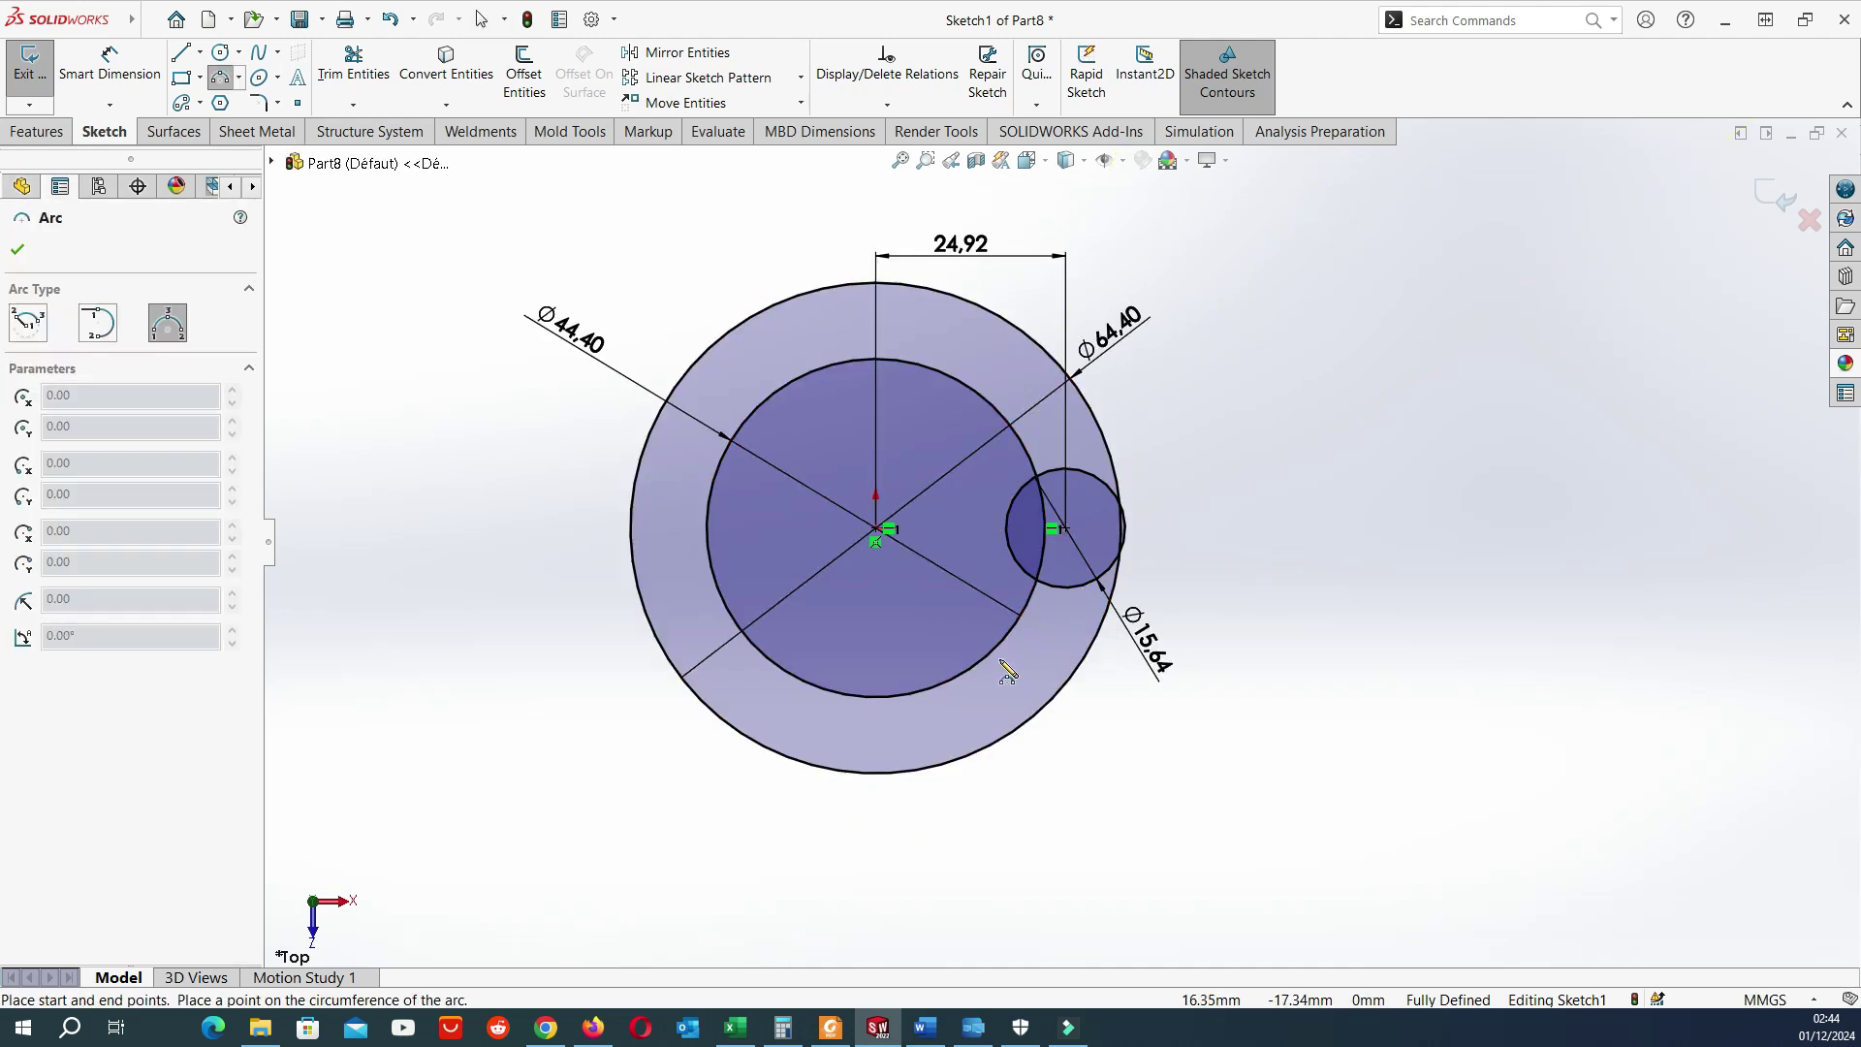
{"action": "left_click", "coordinate": [989, 665]}
{"action": "scroll", "coordinate": [1088, 581], "scroll_direction": "down", "scroll_amount": 4}
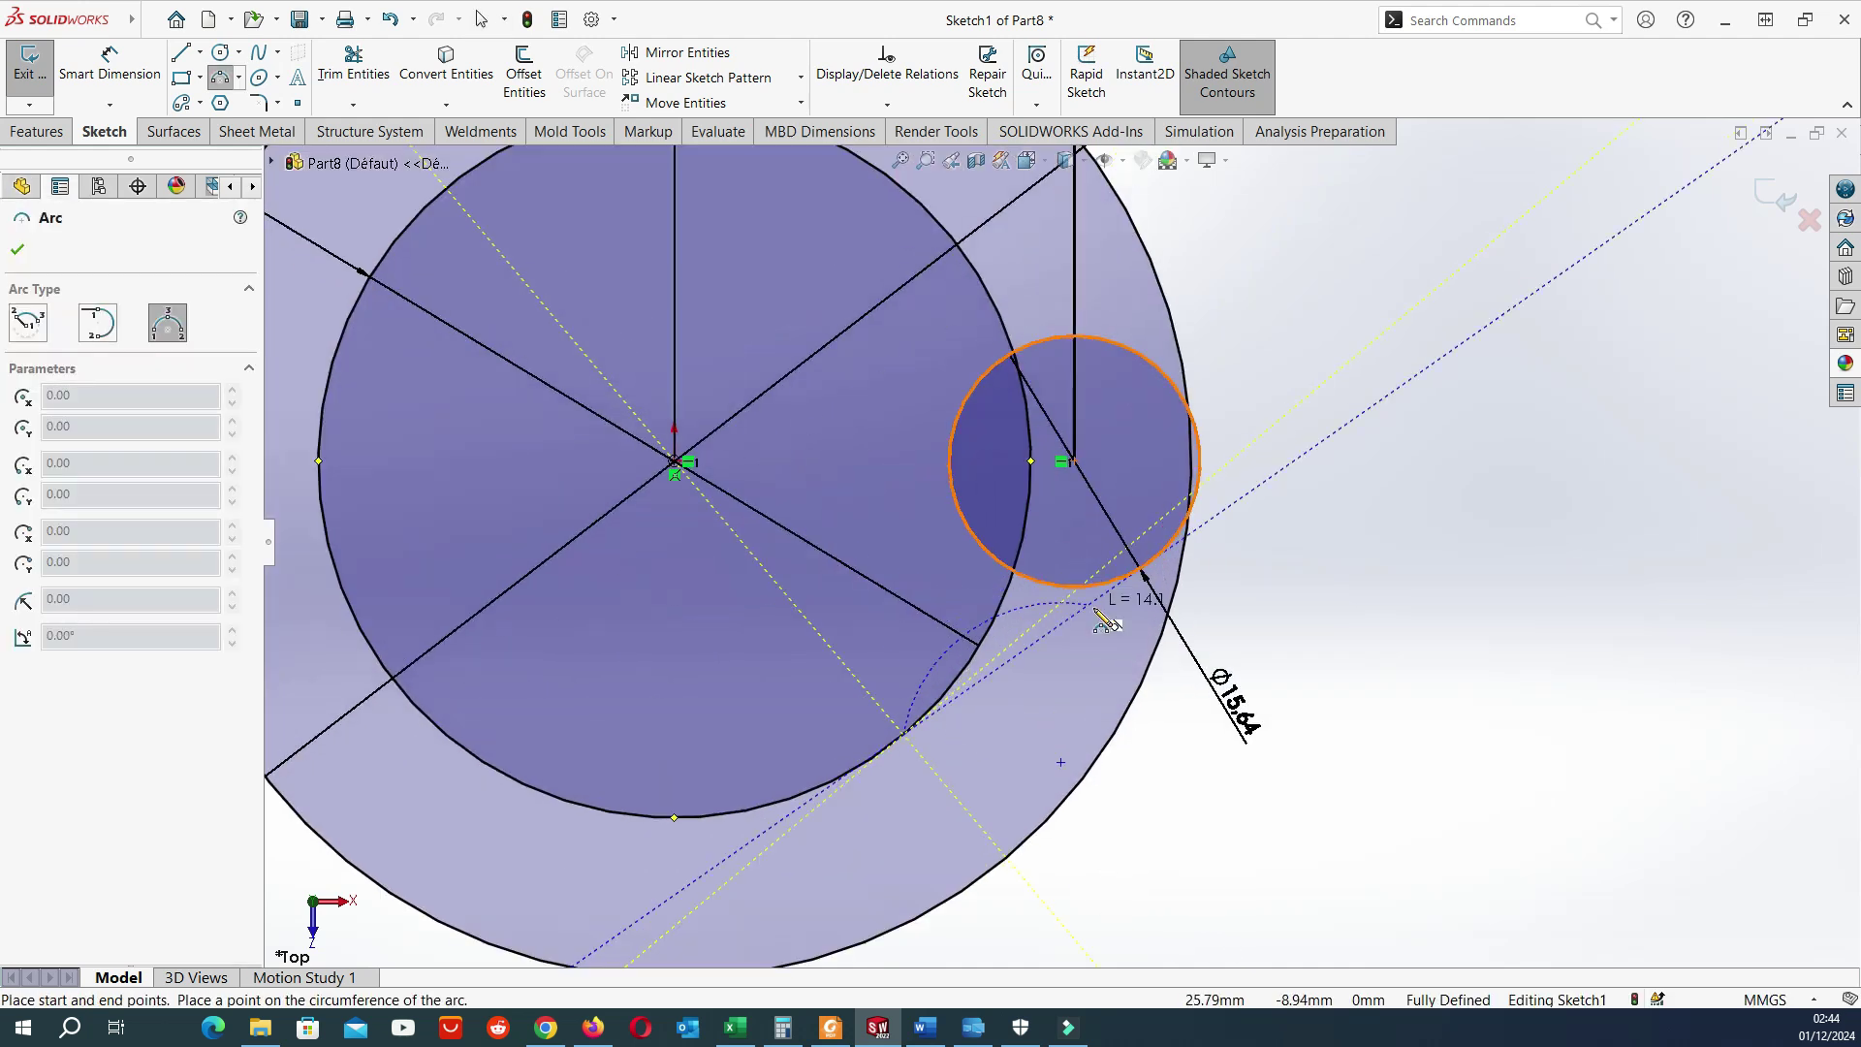
{"action": "left_click", "coordinate": [1118, 584]}
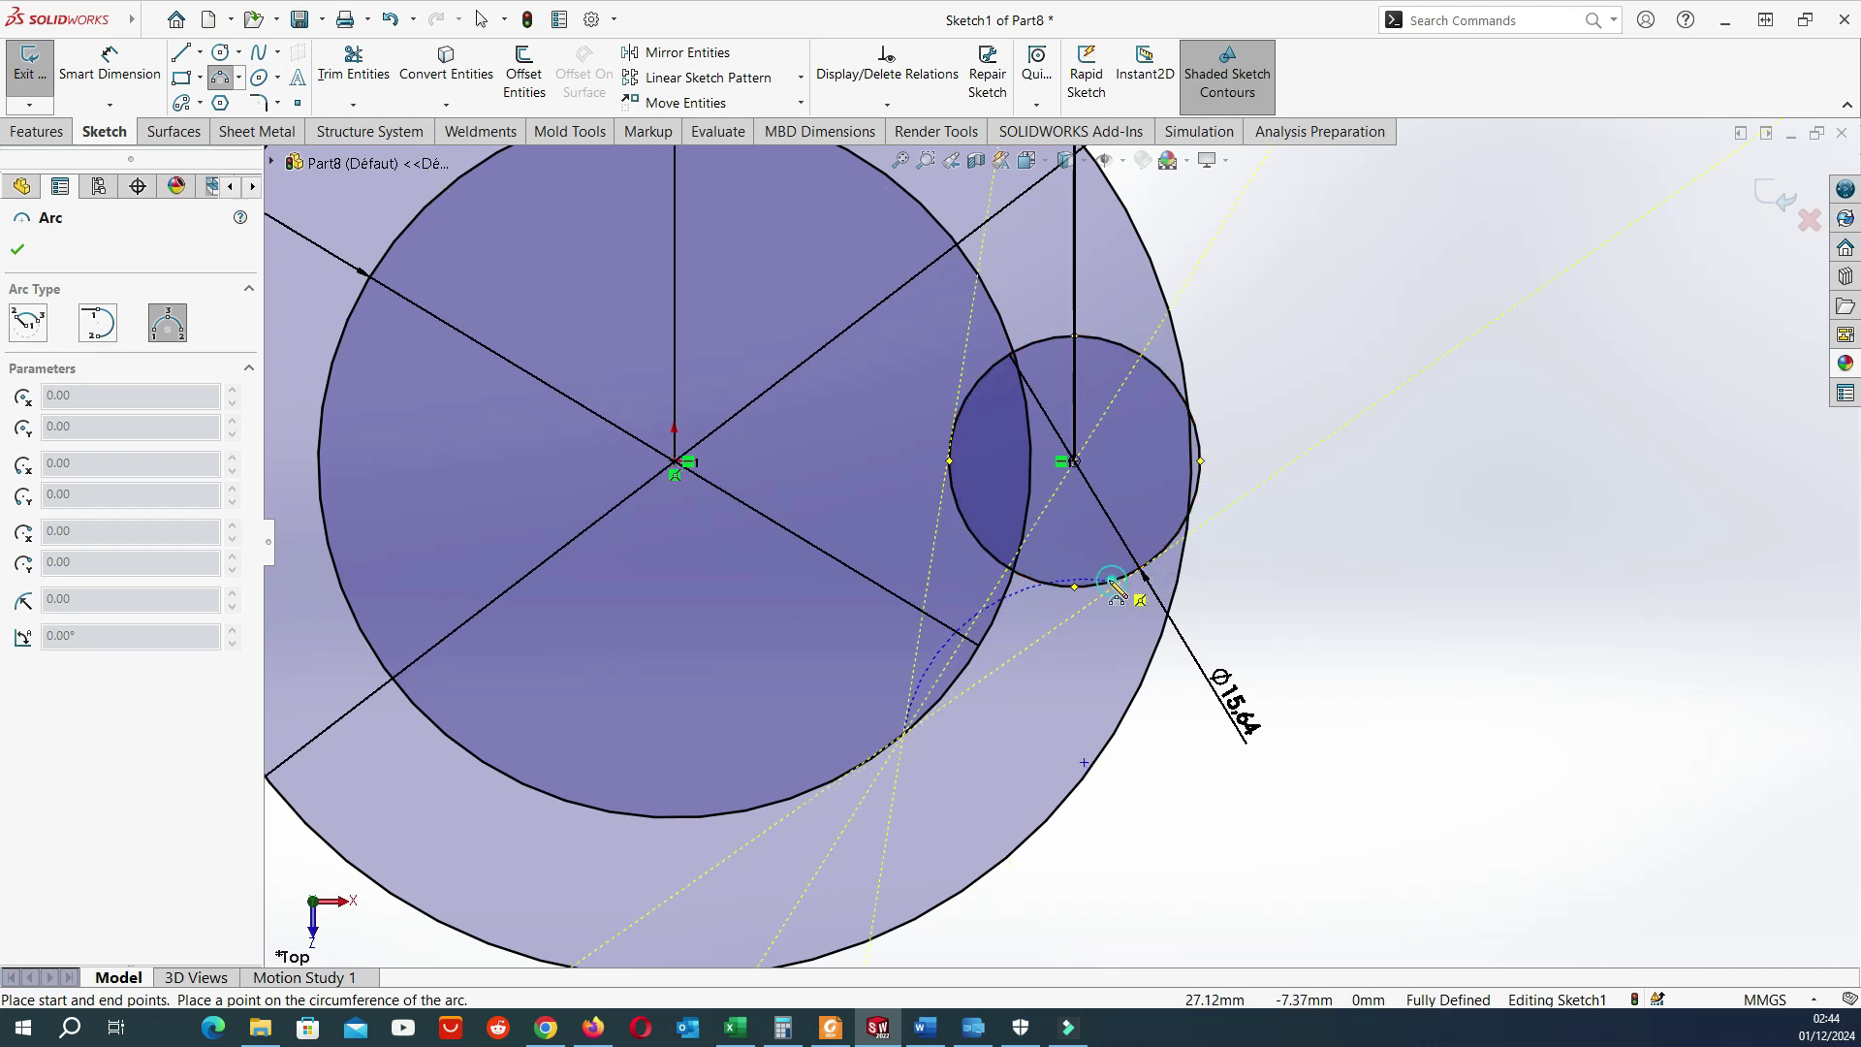
{"action": "left_click", "coordinate": [1060, 625]}
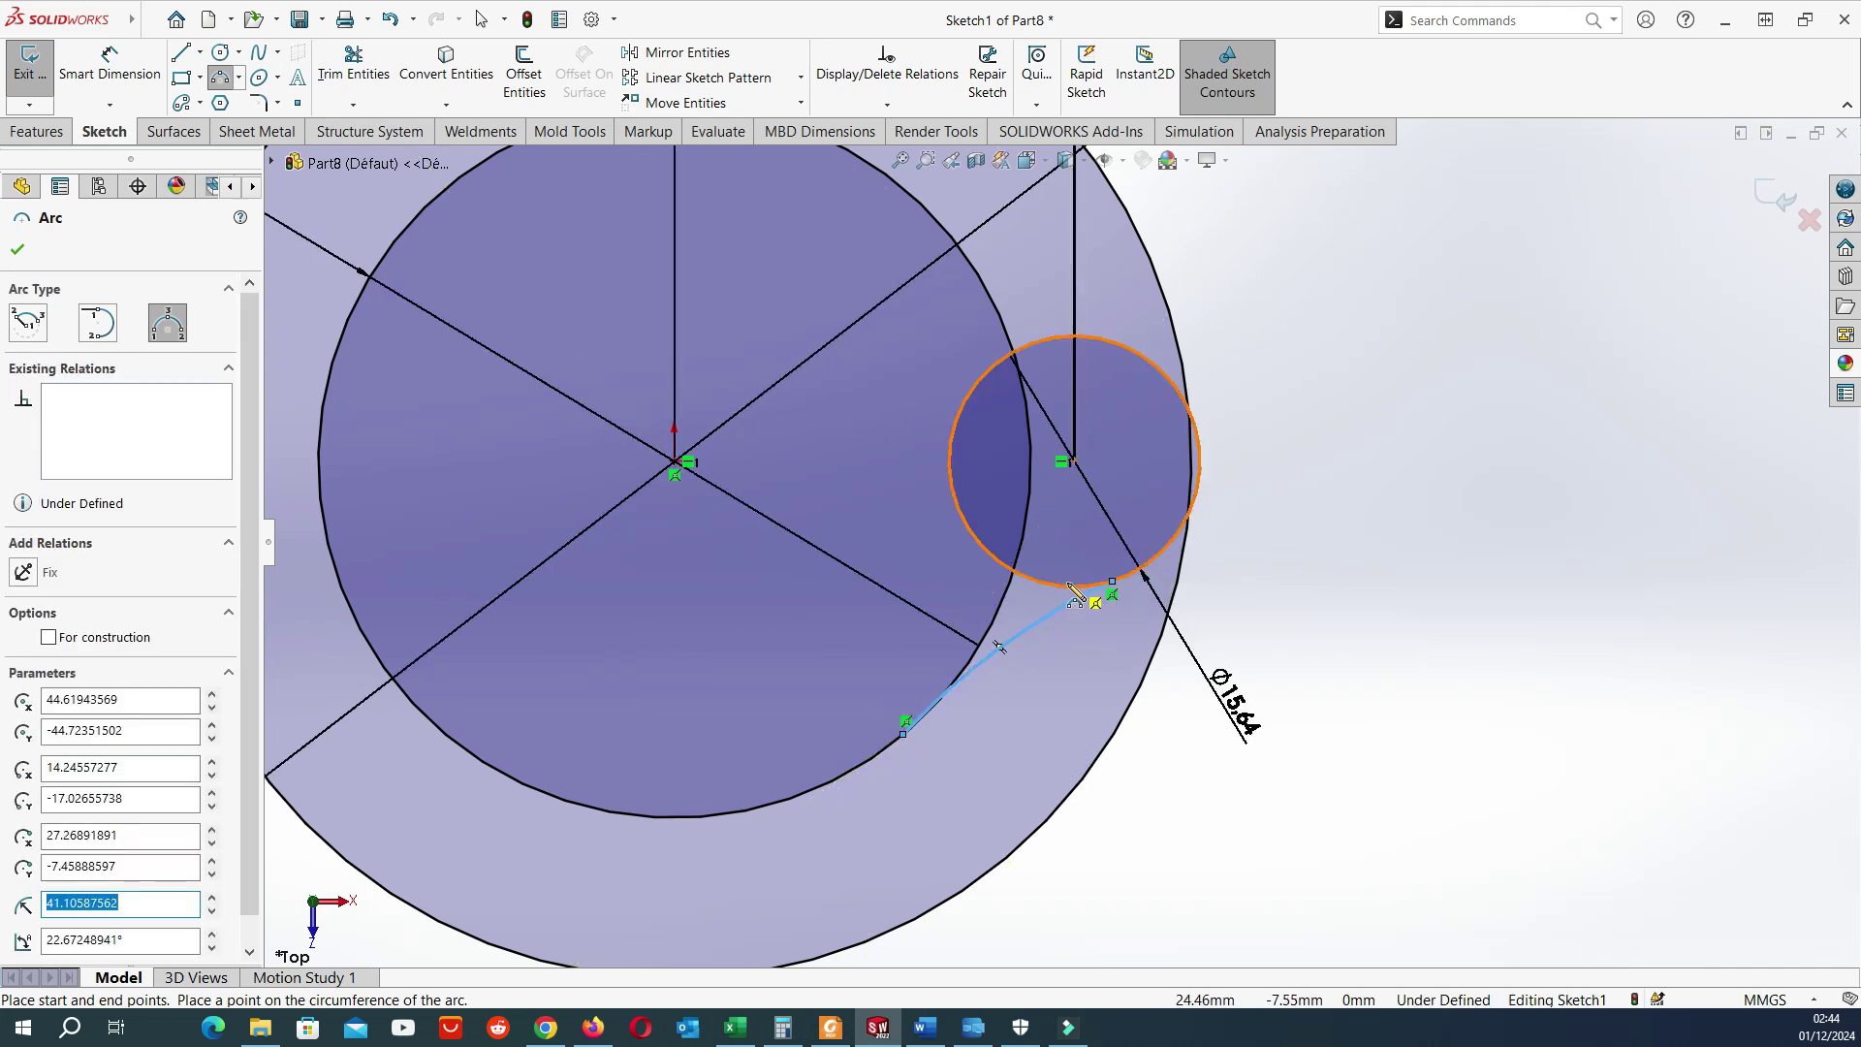
Make the connecting arc tangent to the 44.4 mm circle.
{"action": "key", "text": "Escape"}
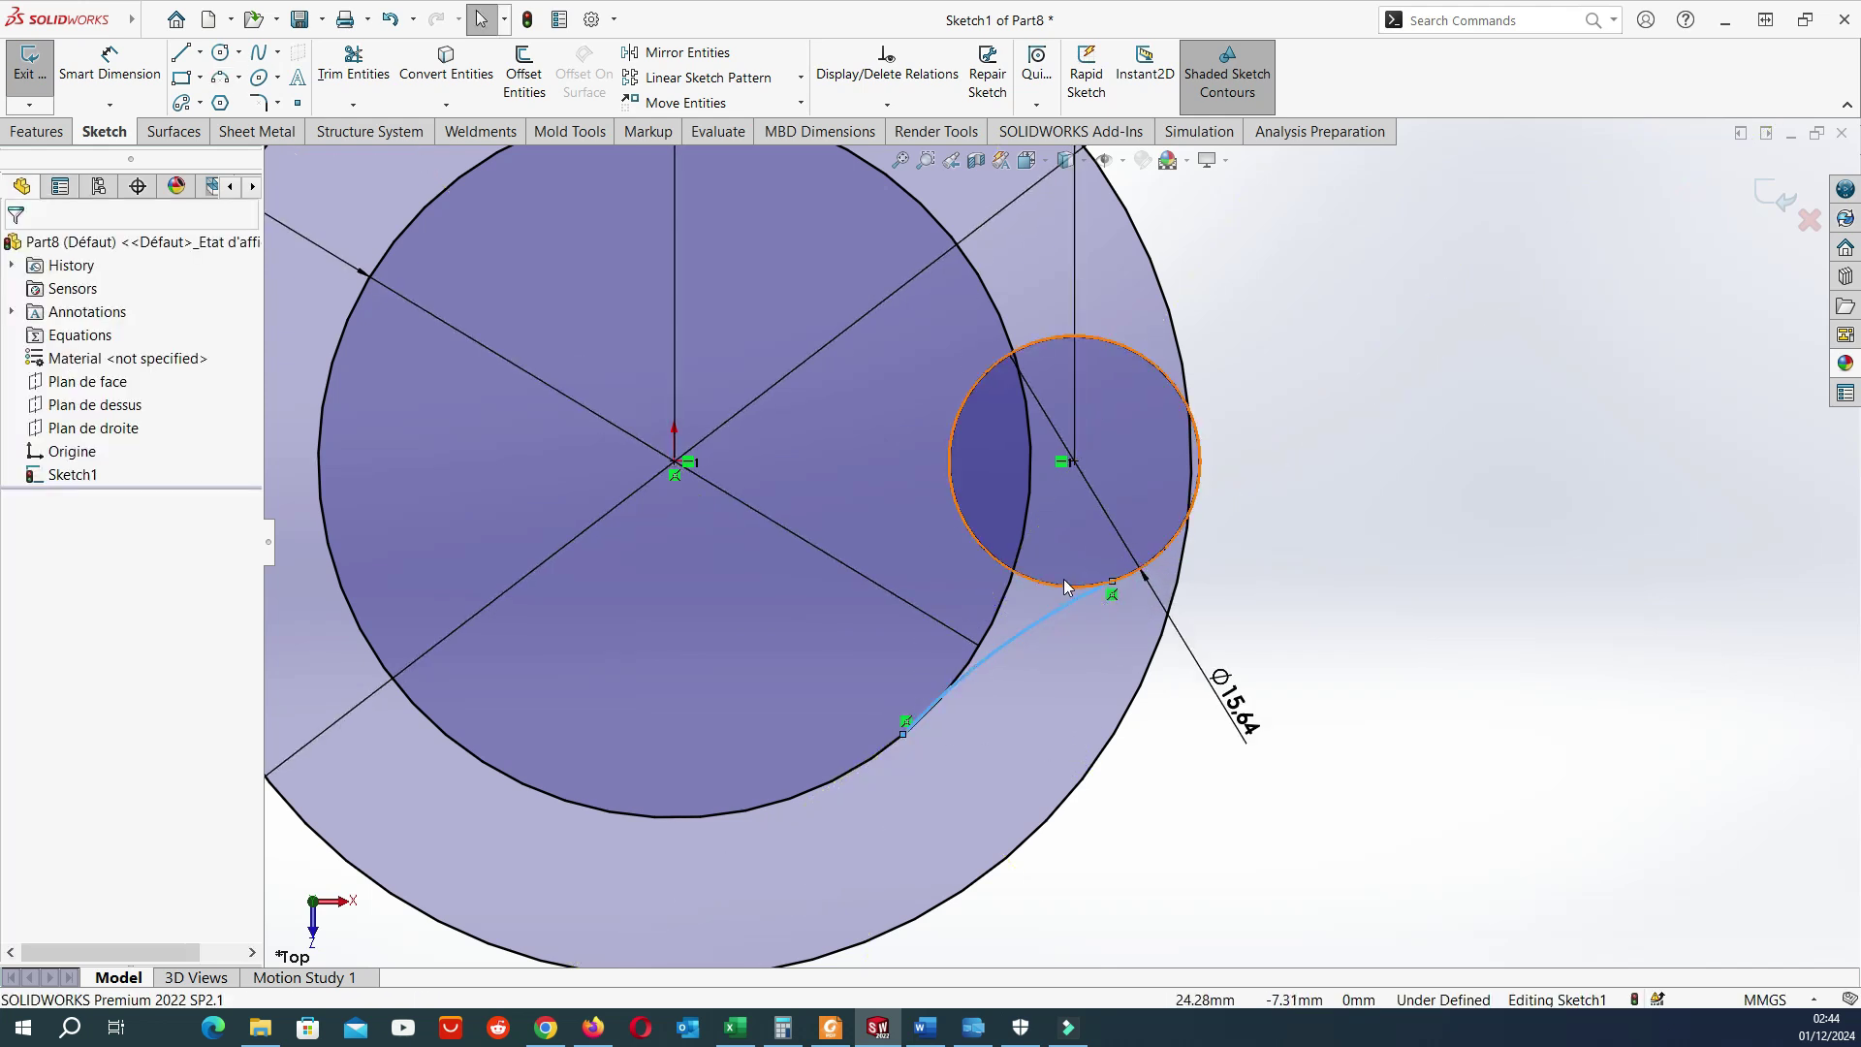
{"action": "left_click", "coordinate": [977, 656], "text": "ctrl"}
{"action": "left_click", "coordinate": [1060, 563]}
{"action": "left_click", "coordinate": [1199, 774]}
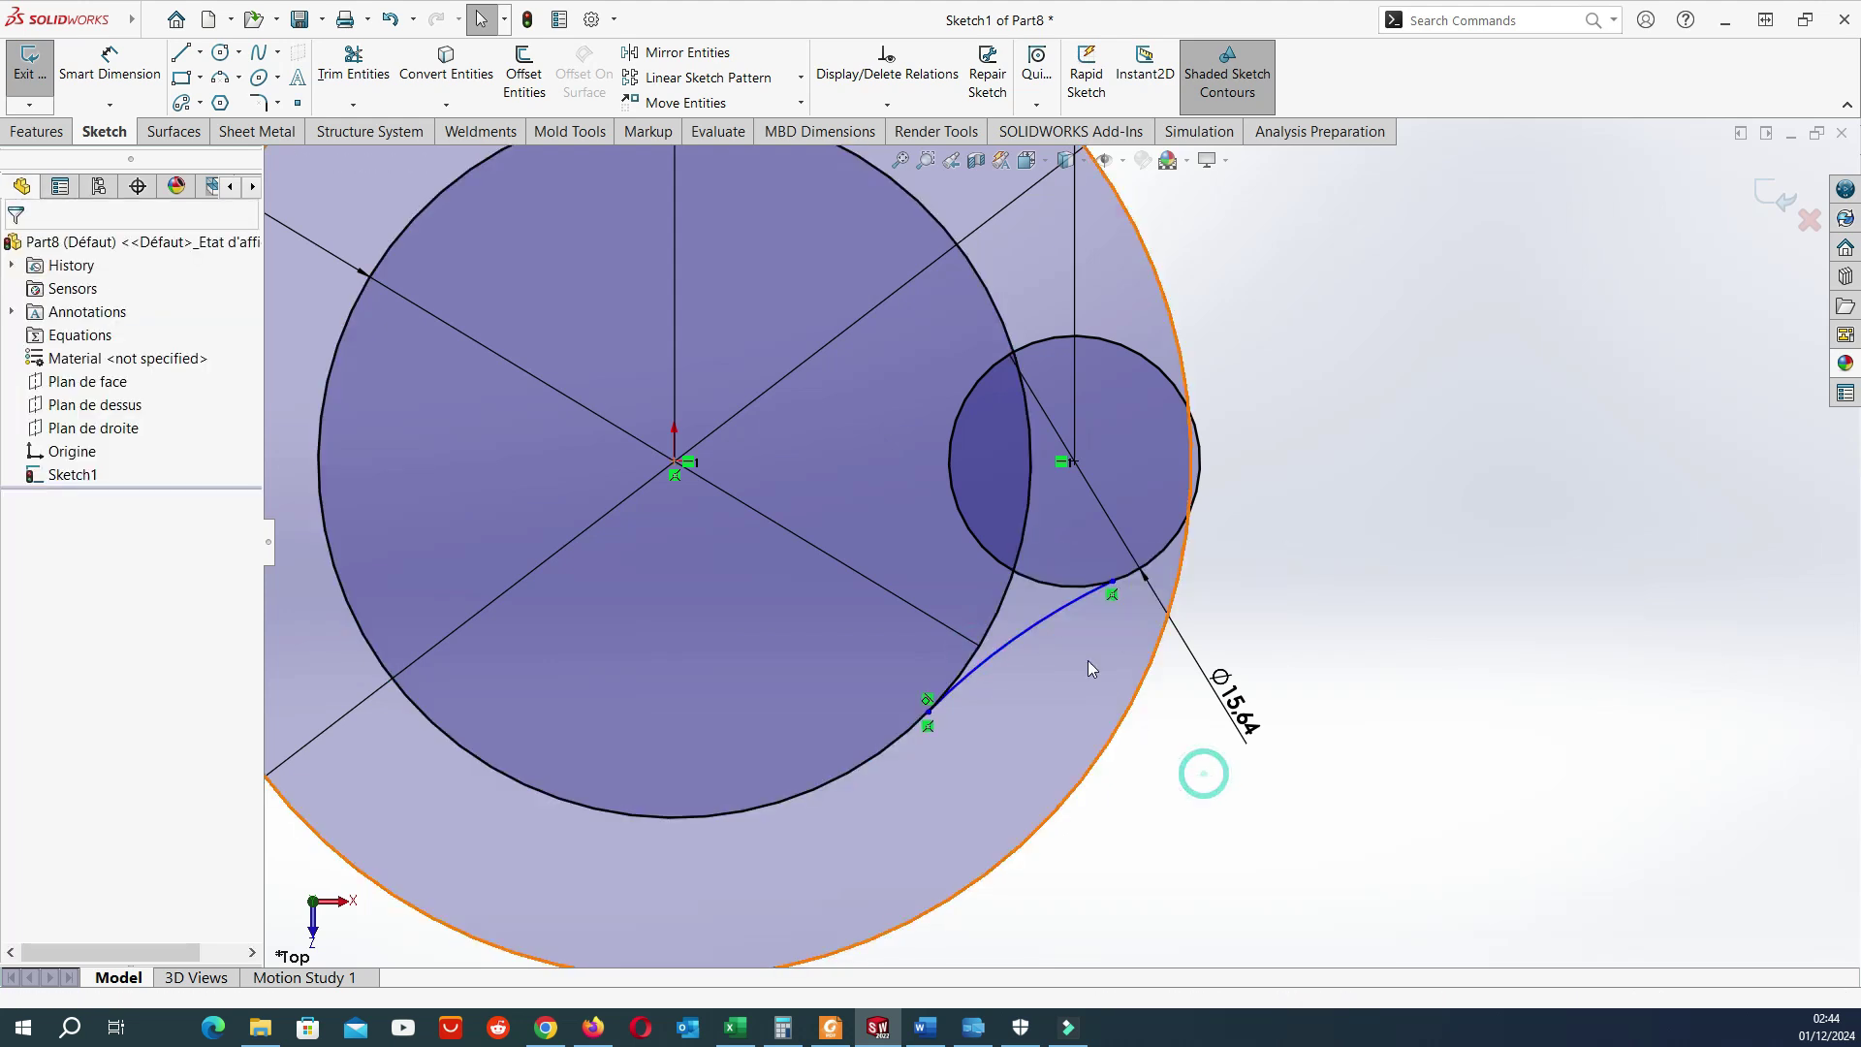
Add a tangent relation between the connecting arc and the small 15.64 mm circle.
{"action": "left_click", "coordinate": [1074, 596]}
{"action": "left_click", "coordinate": [1072, 590], "text": "ctrl"}
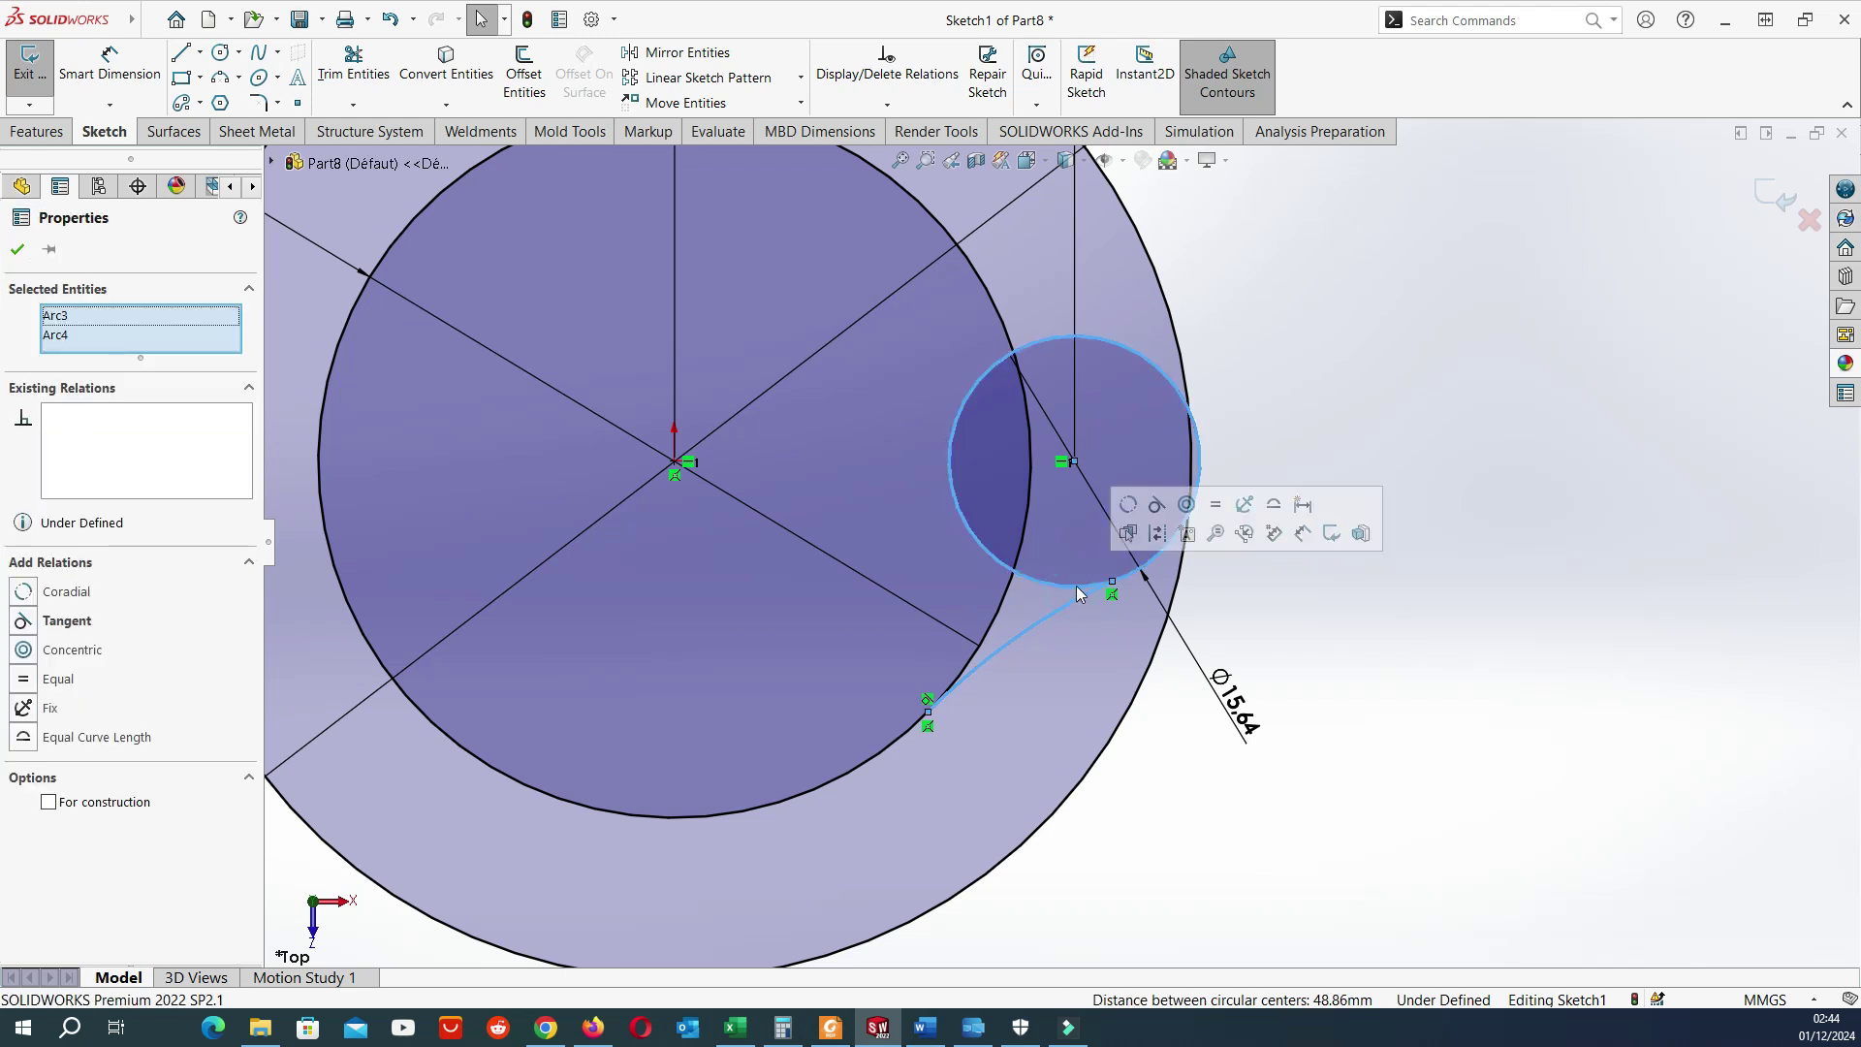
{"action": "left_click", "coordinate": [1154, 506]}
{"action": "left_click", "coordinate": [1288, 625]}
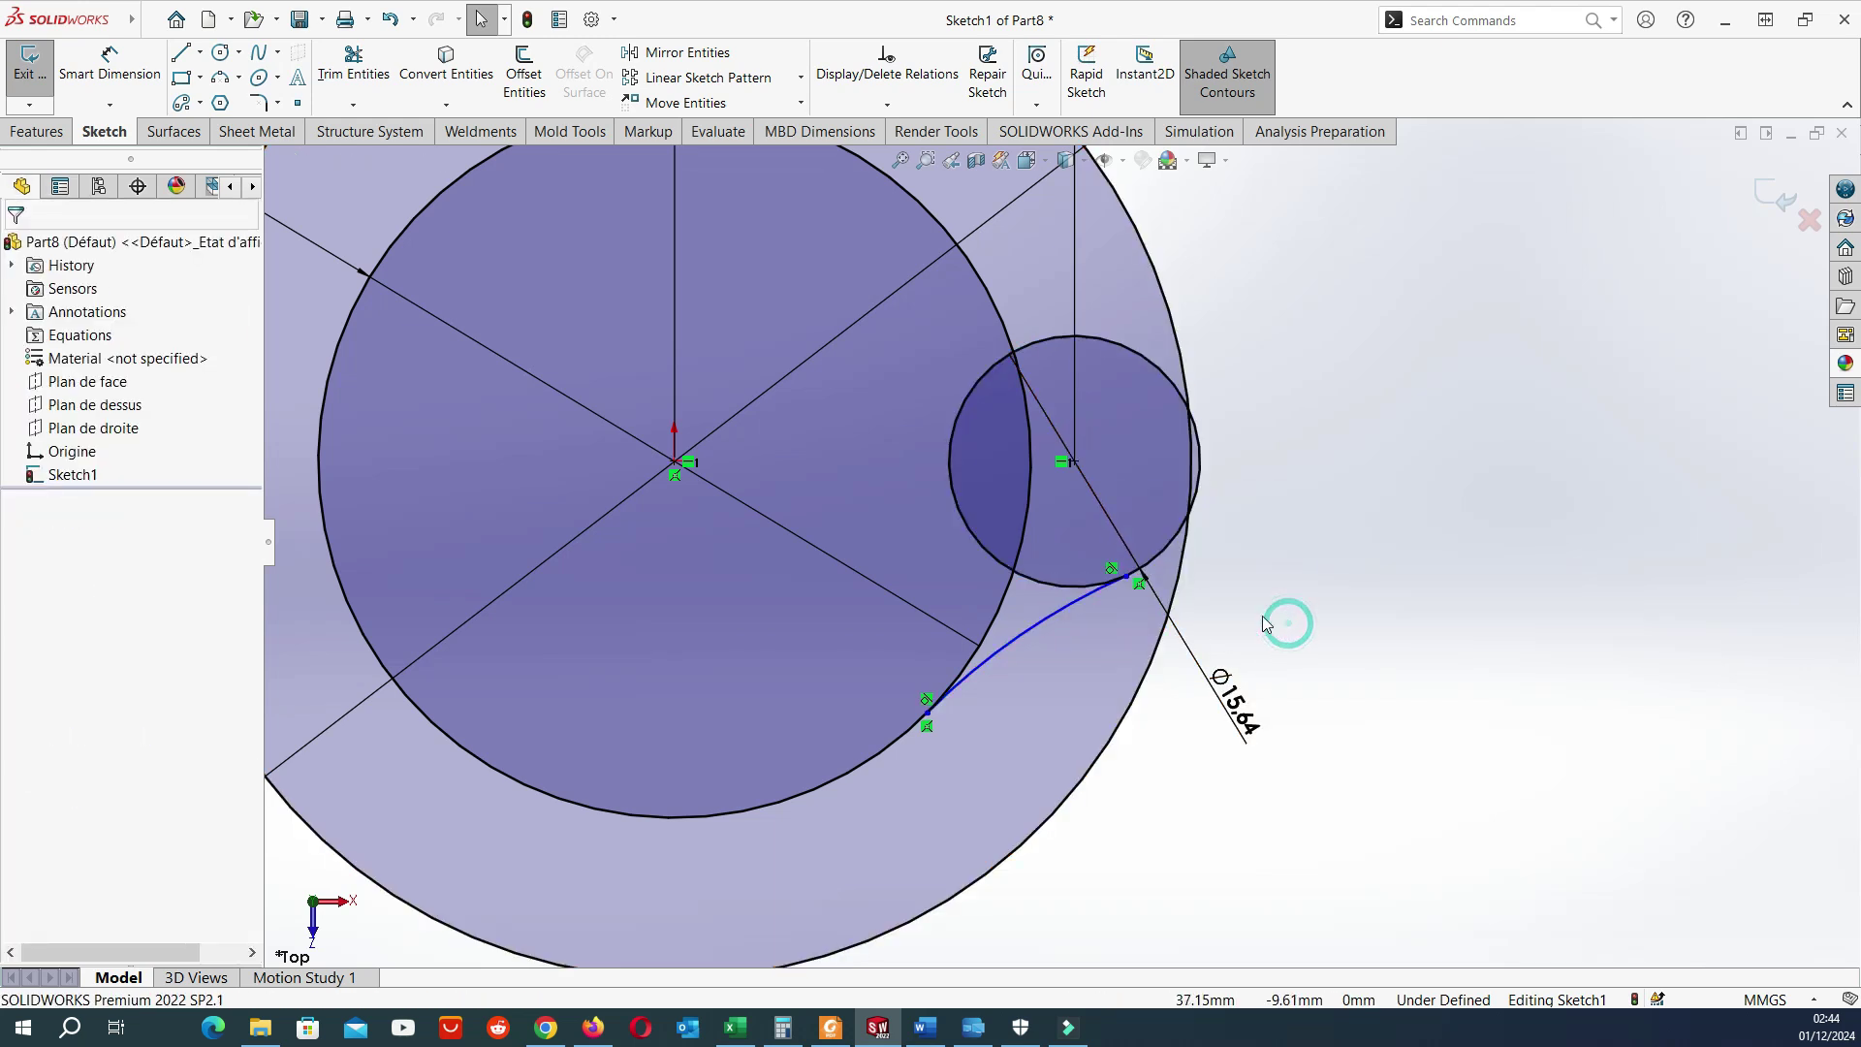
{"action": "left_click", "coordinate": [1015, 638]}
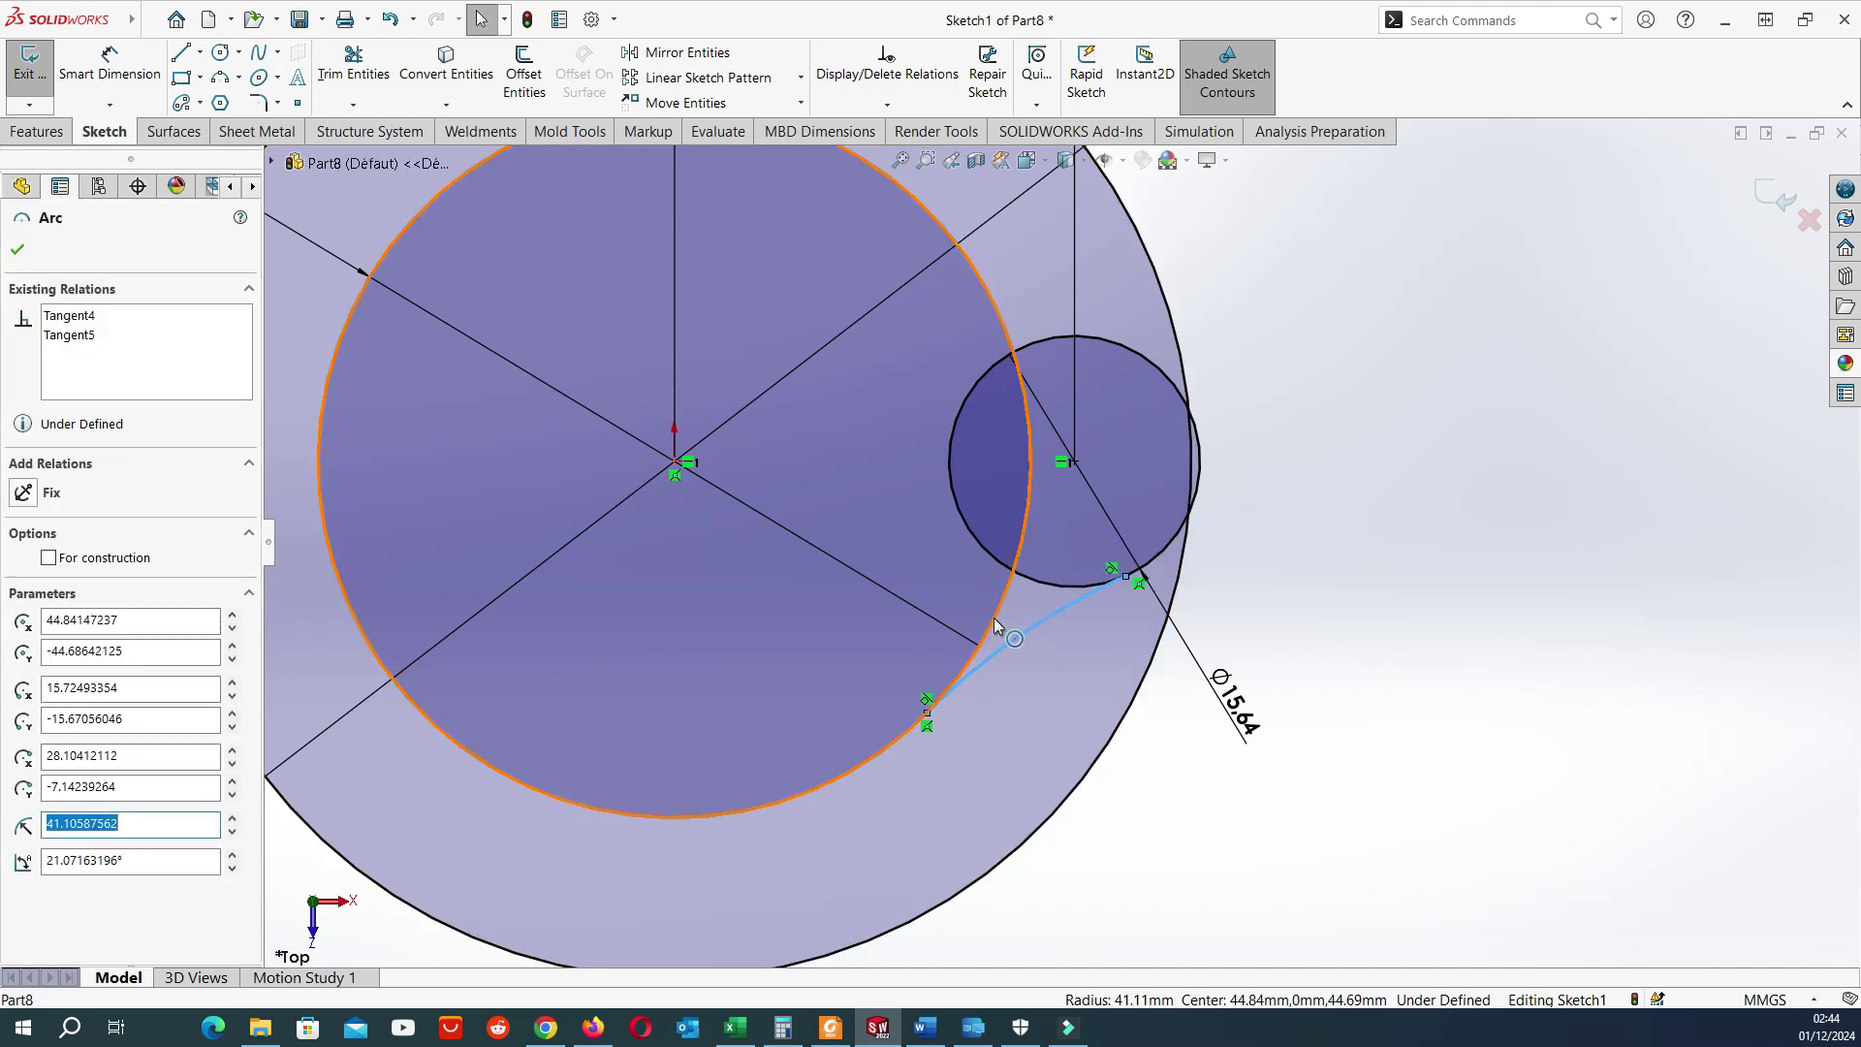
{"action": "left_click", "coordinate": [994, 618], "text": "ctrl"}
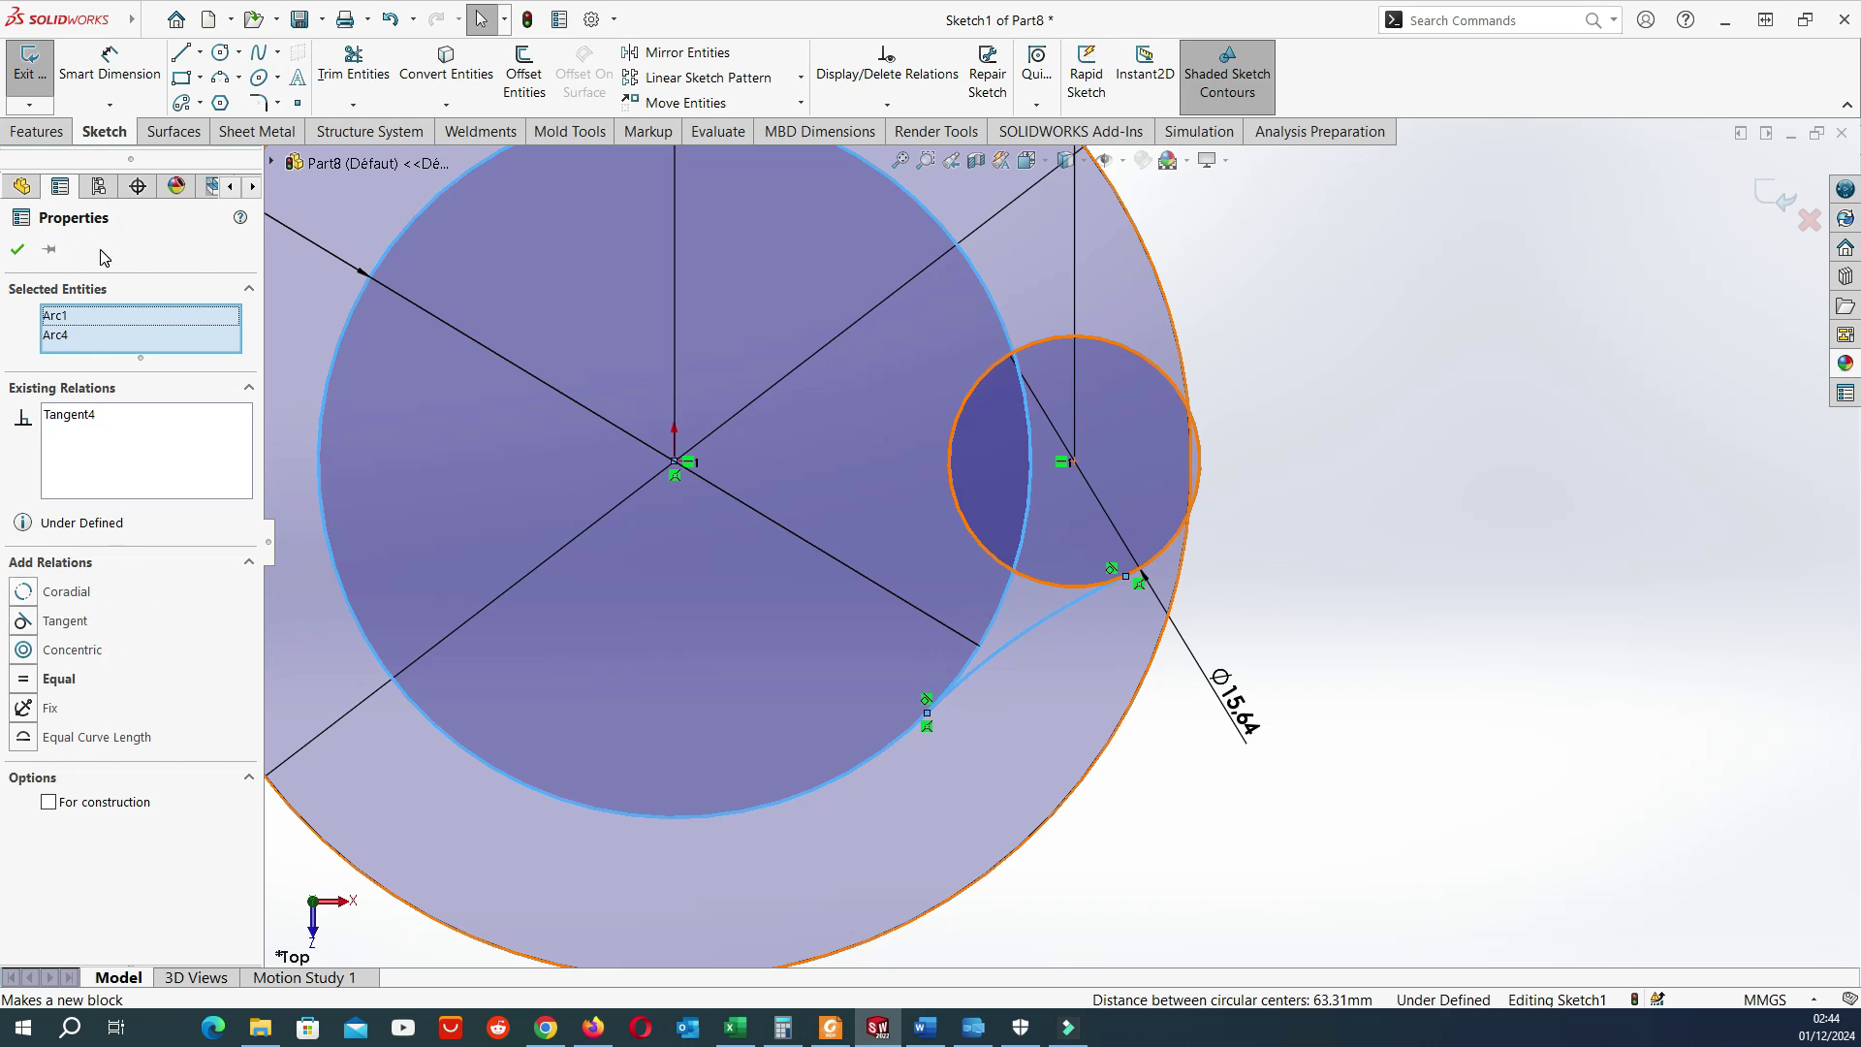
{"action": "key", "text": "Escape"}
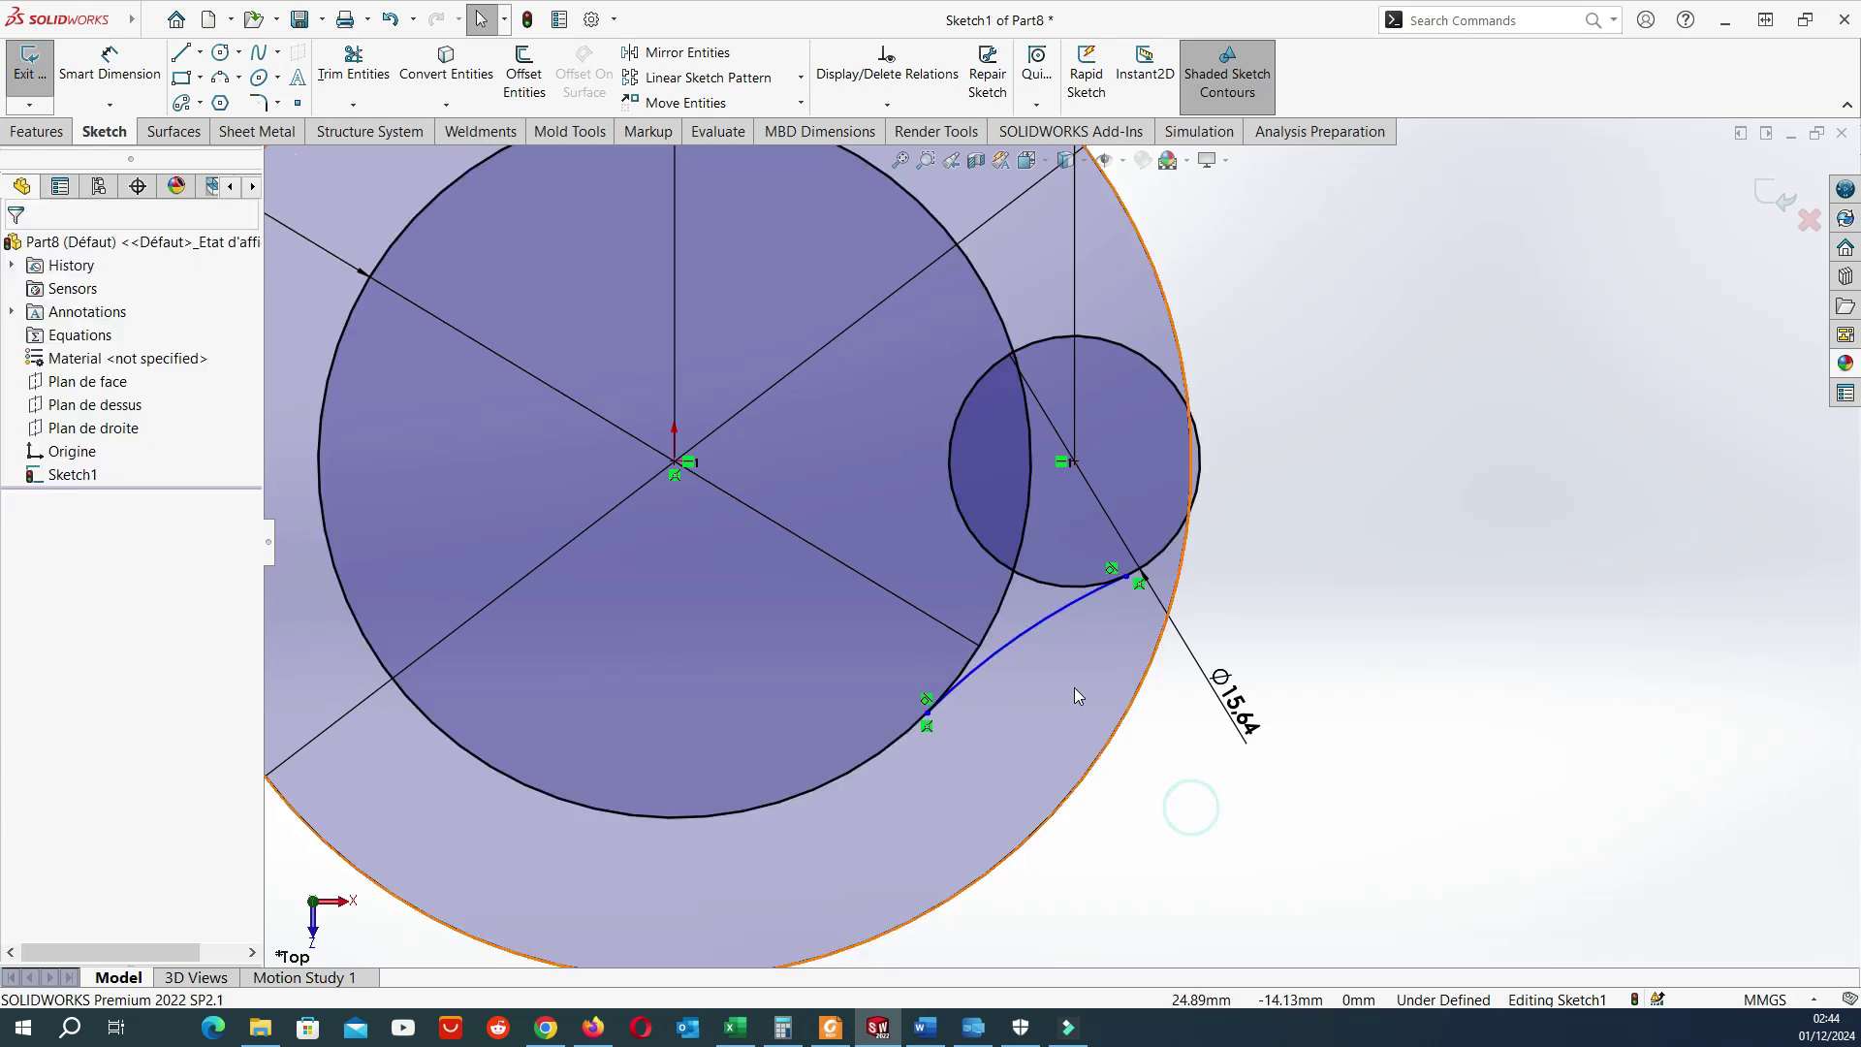
Dimension the connecting arc's radius as 113.16 mm.
{"action": "scroll", "coordinate": [1074, 688], "scroll_direction": "up", "scroll_amount": 2}
{"action": "left_click", "coordinate": [106, 64]}
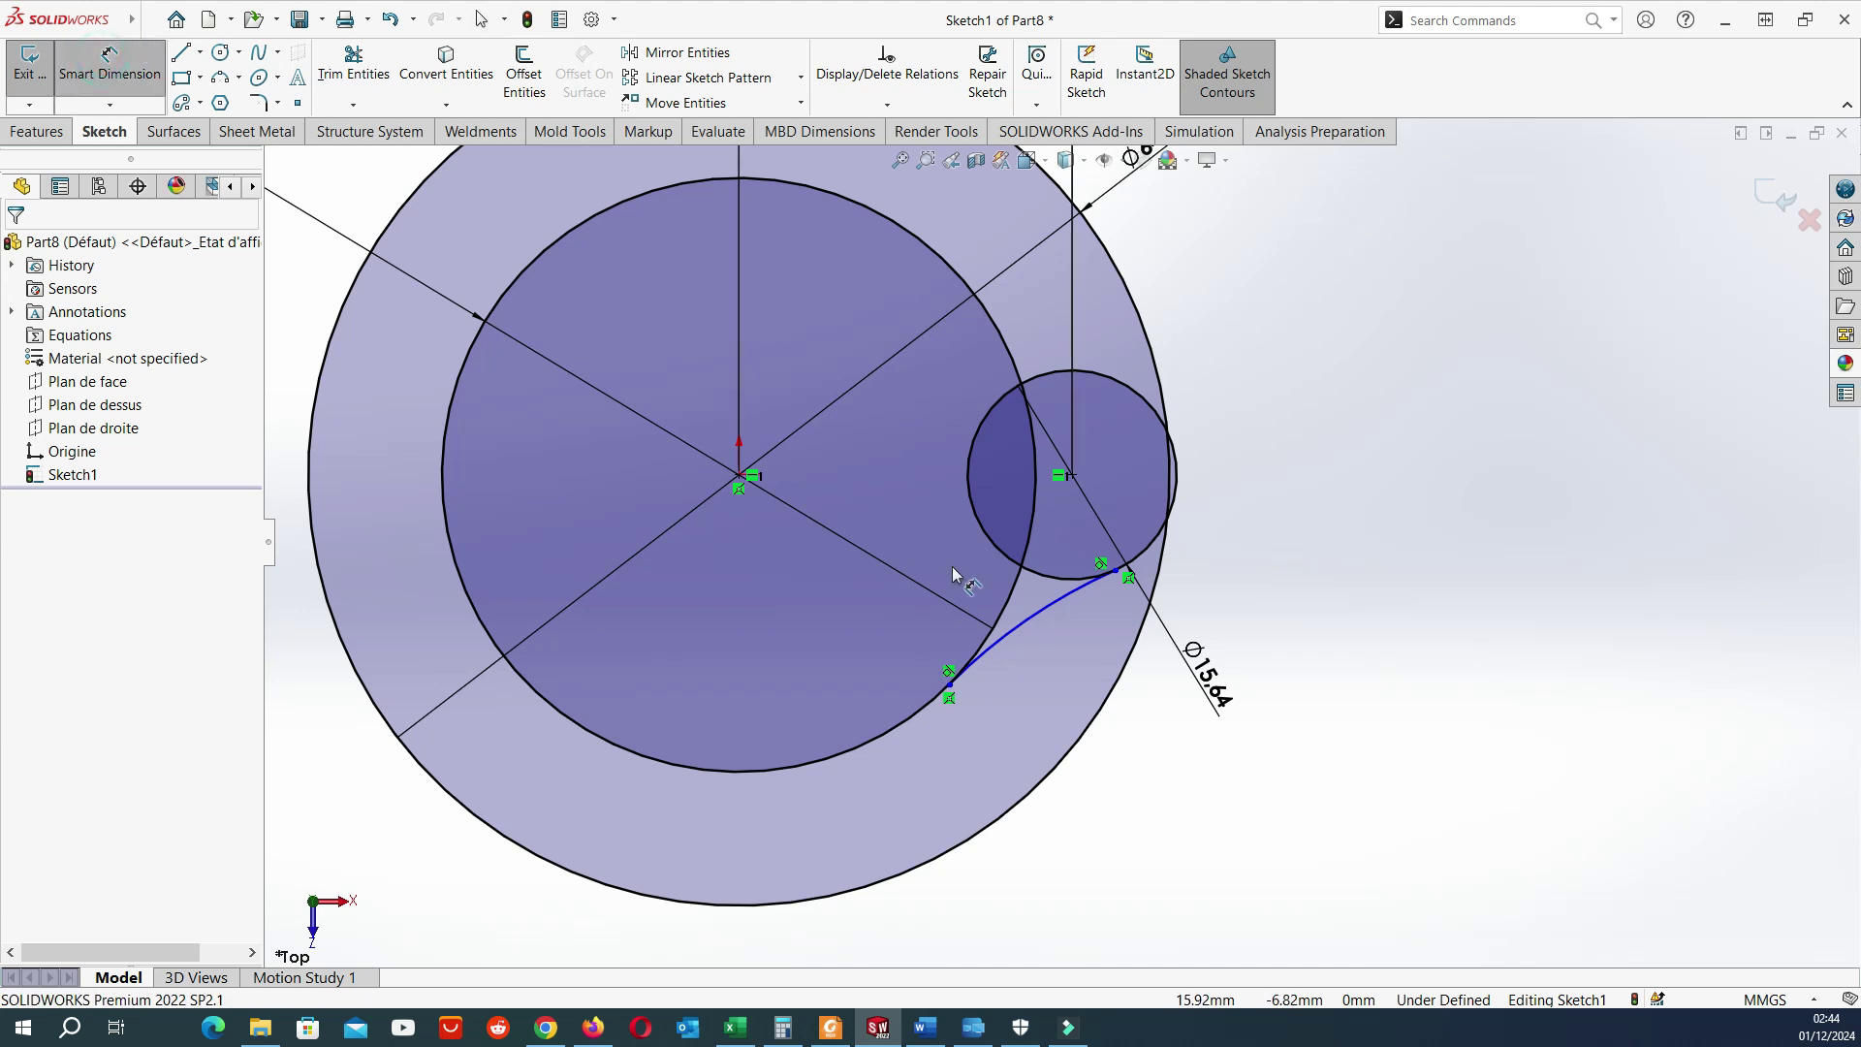
{"action": "left_click", "coordinate": [1023, 616]}
{"action": "left_click", "coordinate": [1061, 674]}
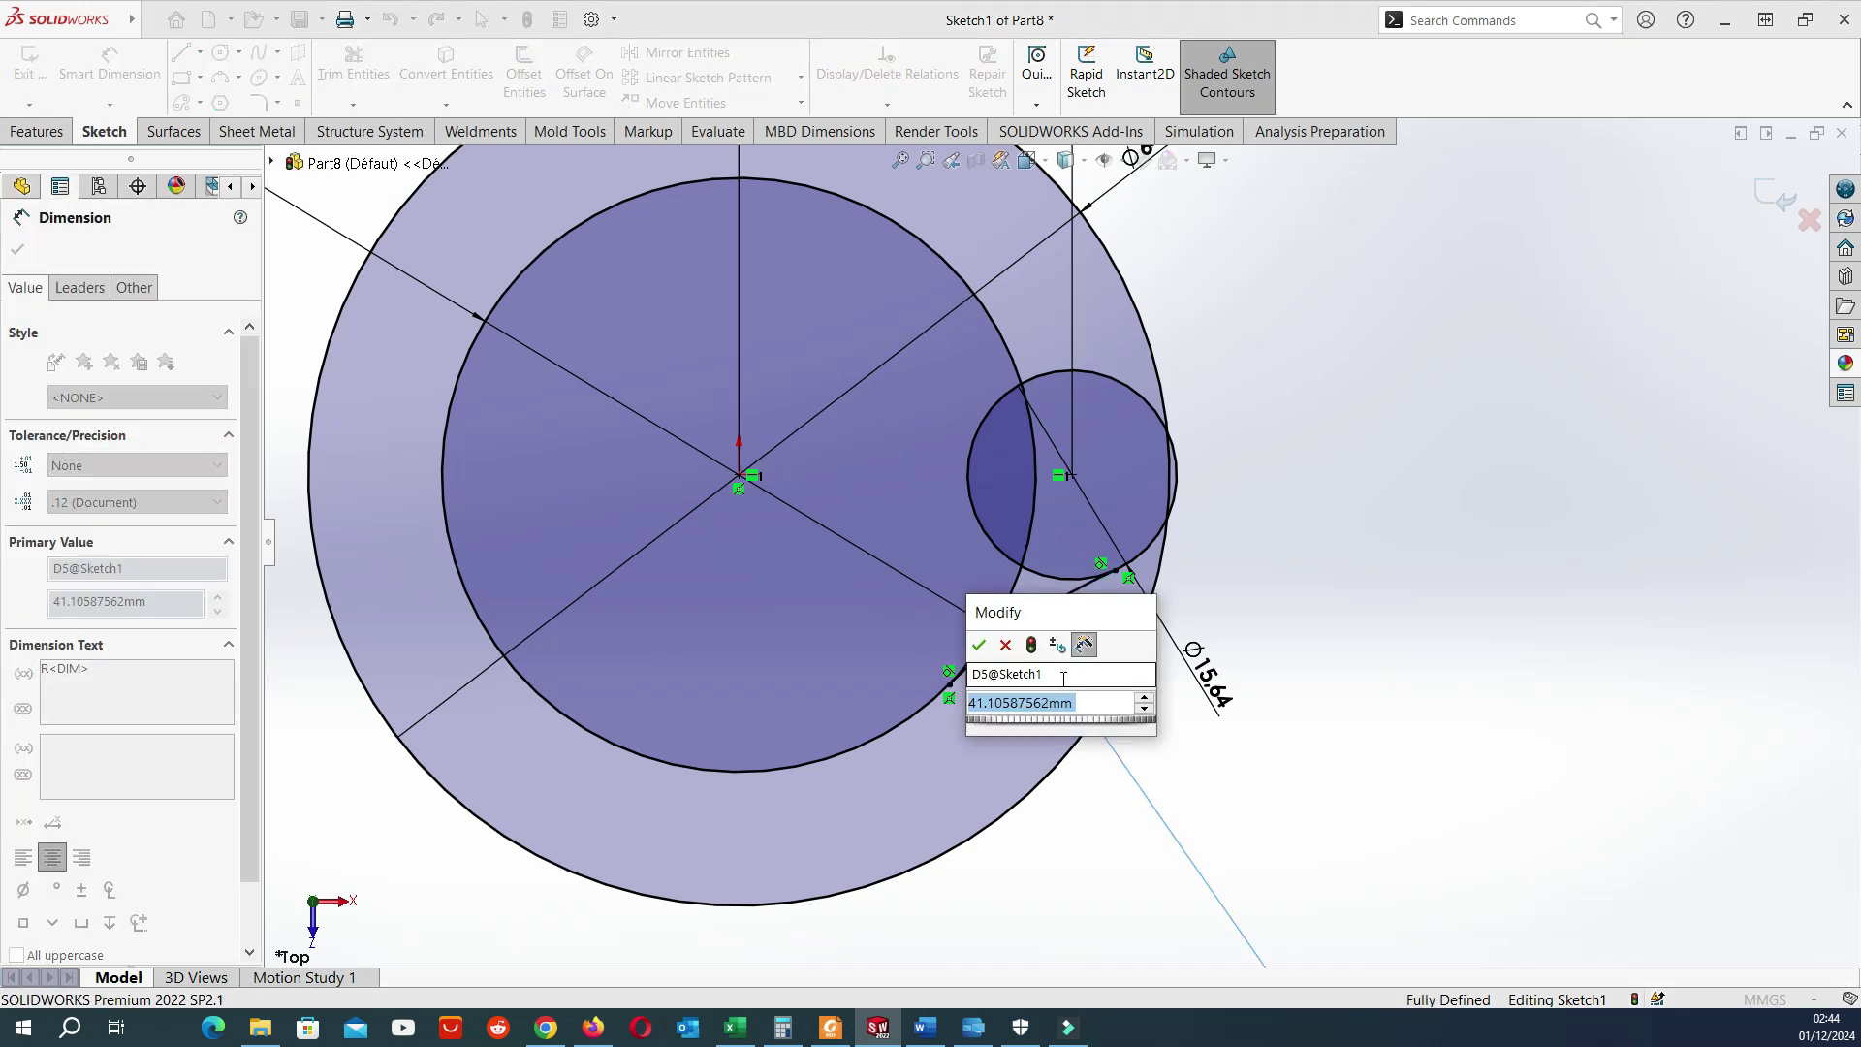
{"action": "type", "text": "113.46"}
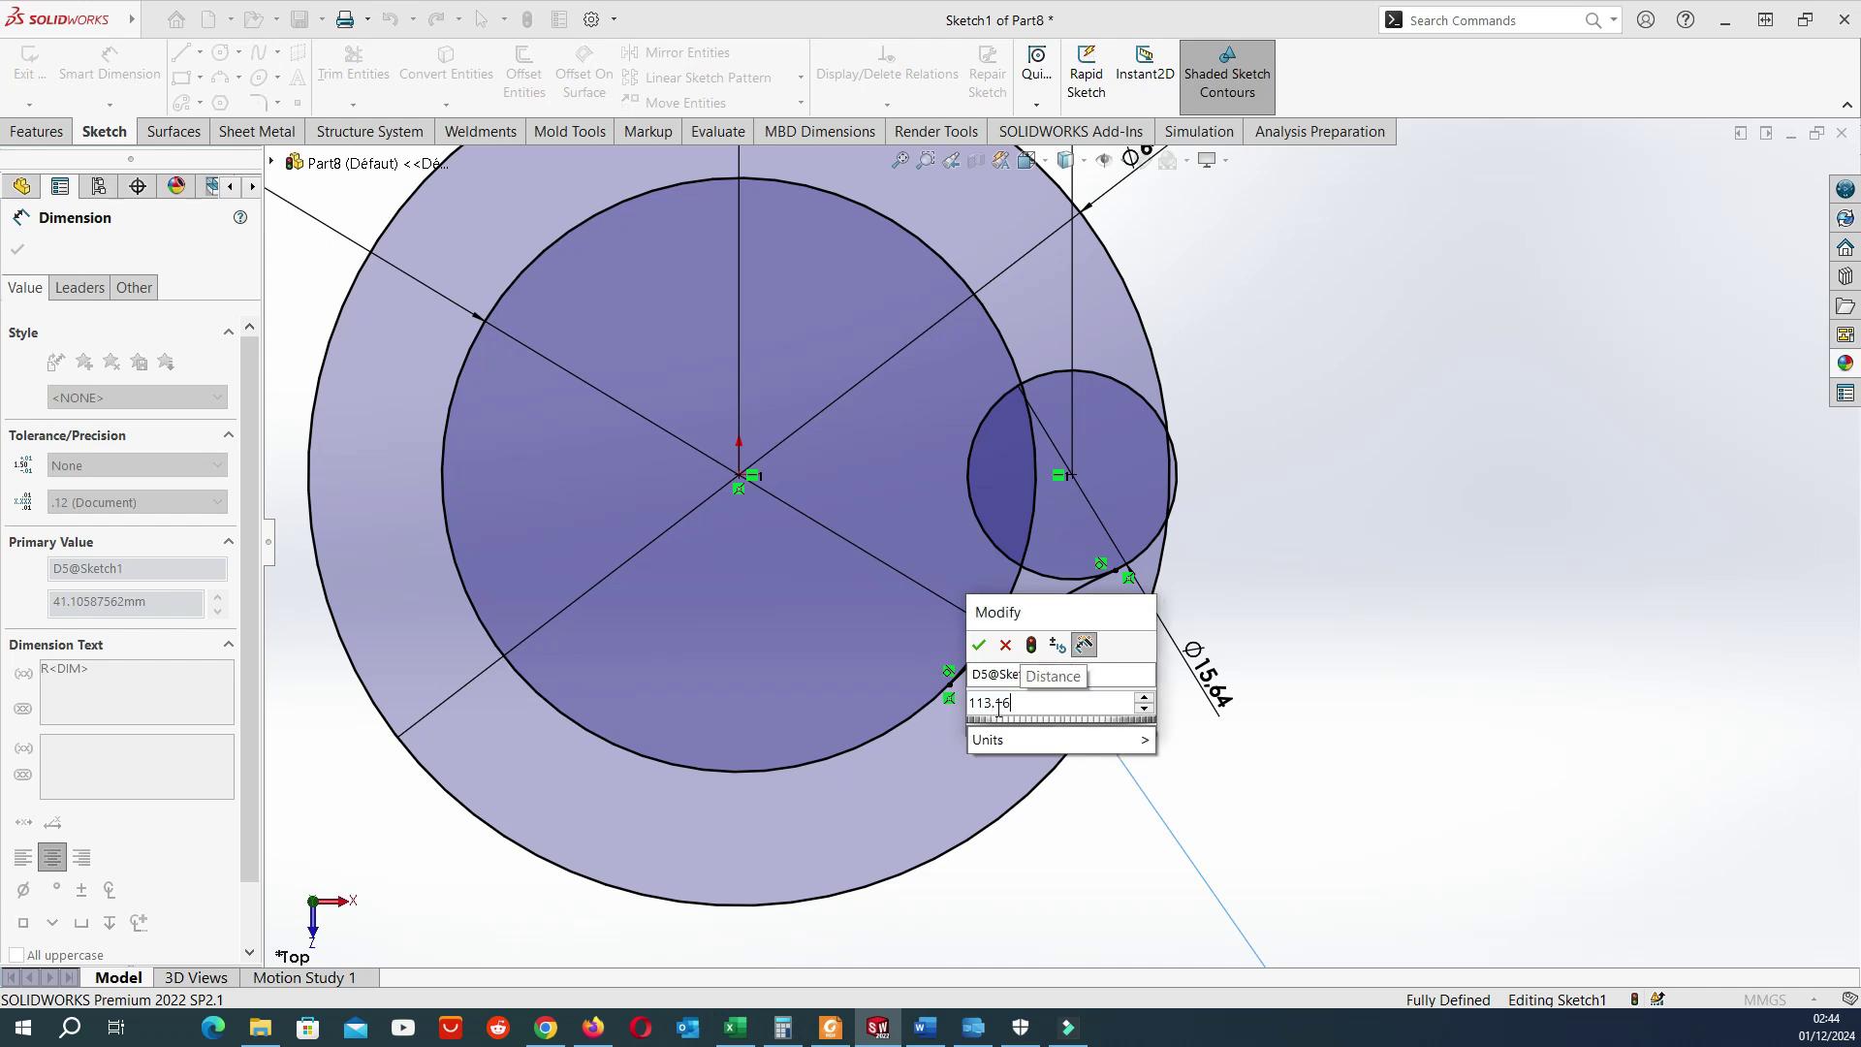
{"action": "key", "text": "Return"}
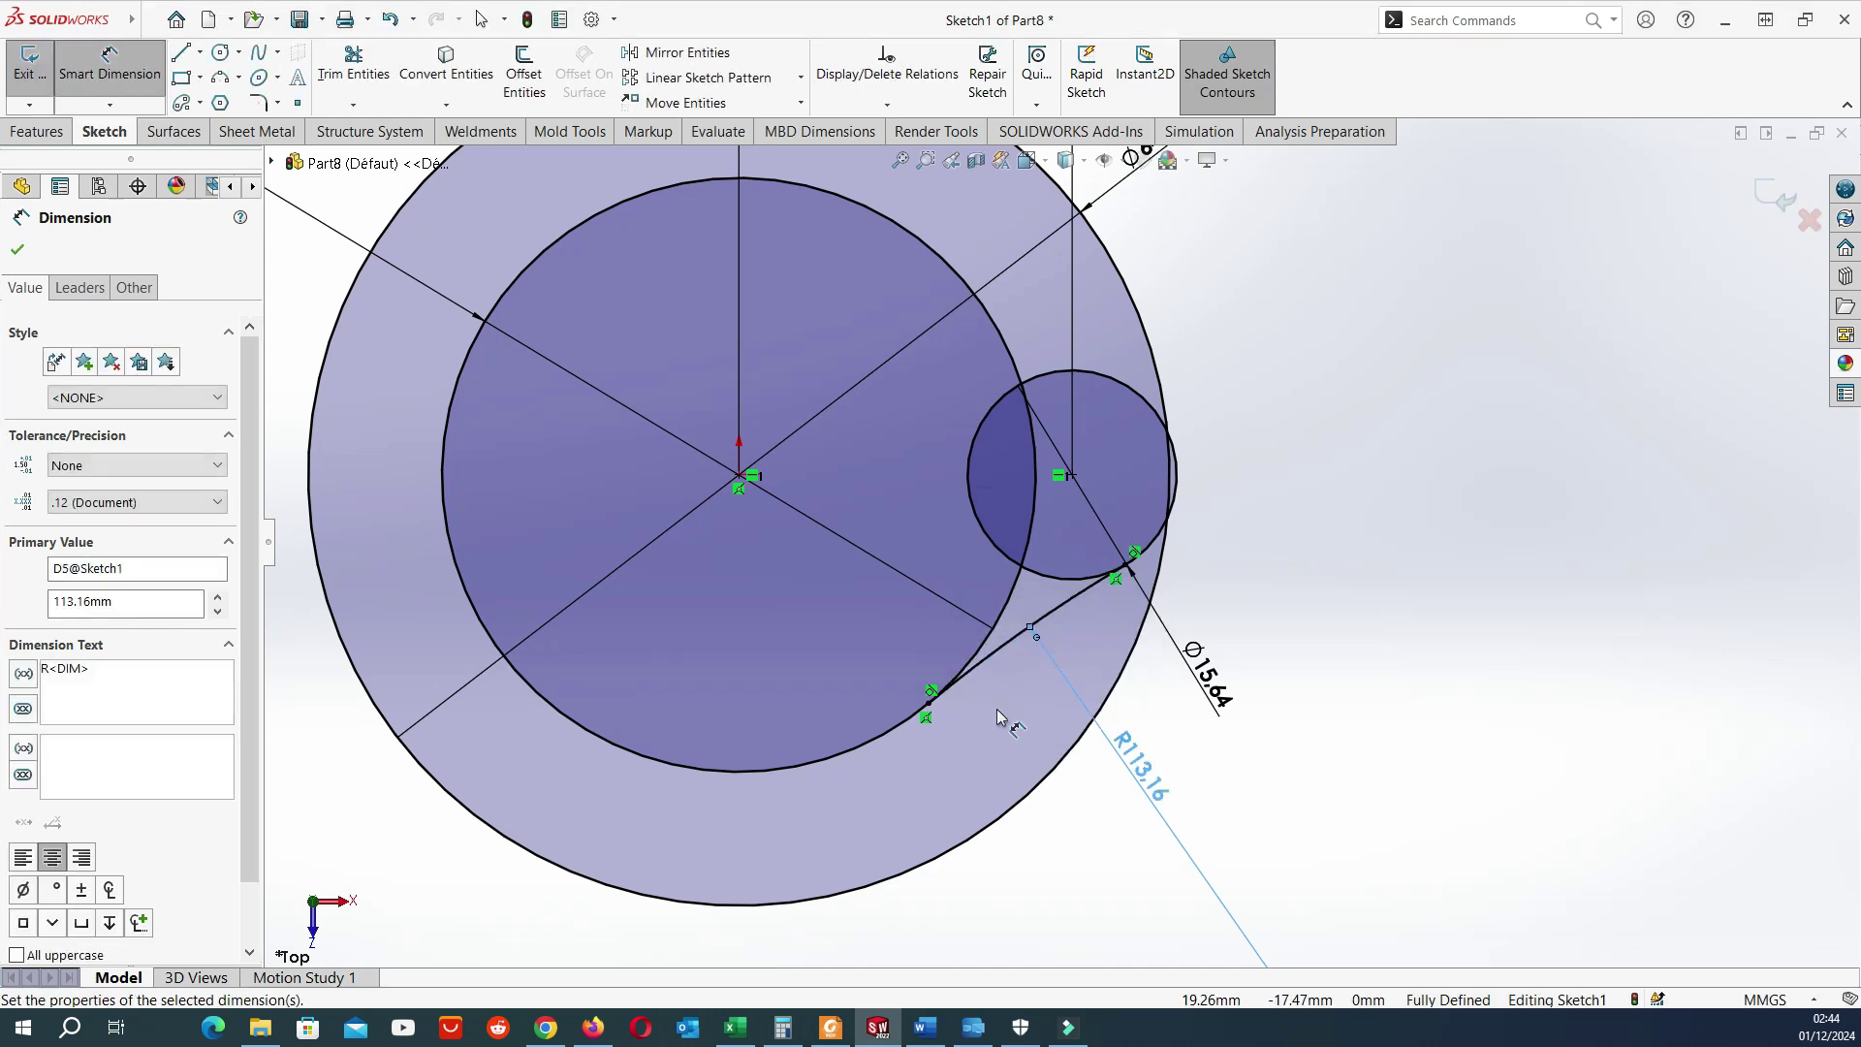
{"action": "left_click", "coordinate": [1358, 624]}
{"action": "scroll", "coordinate": [1192, 596], "scroll_direction": "up", "scroll_amount": 1}
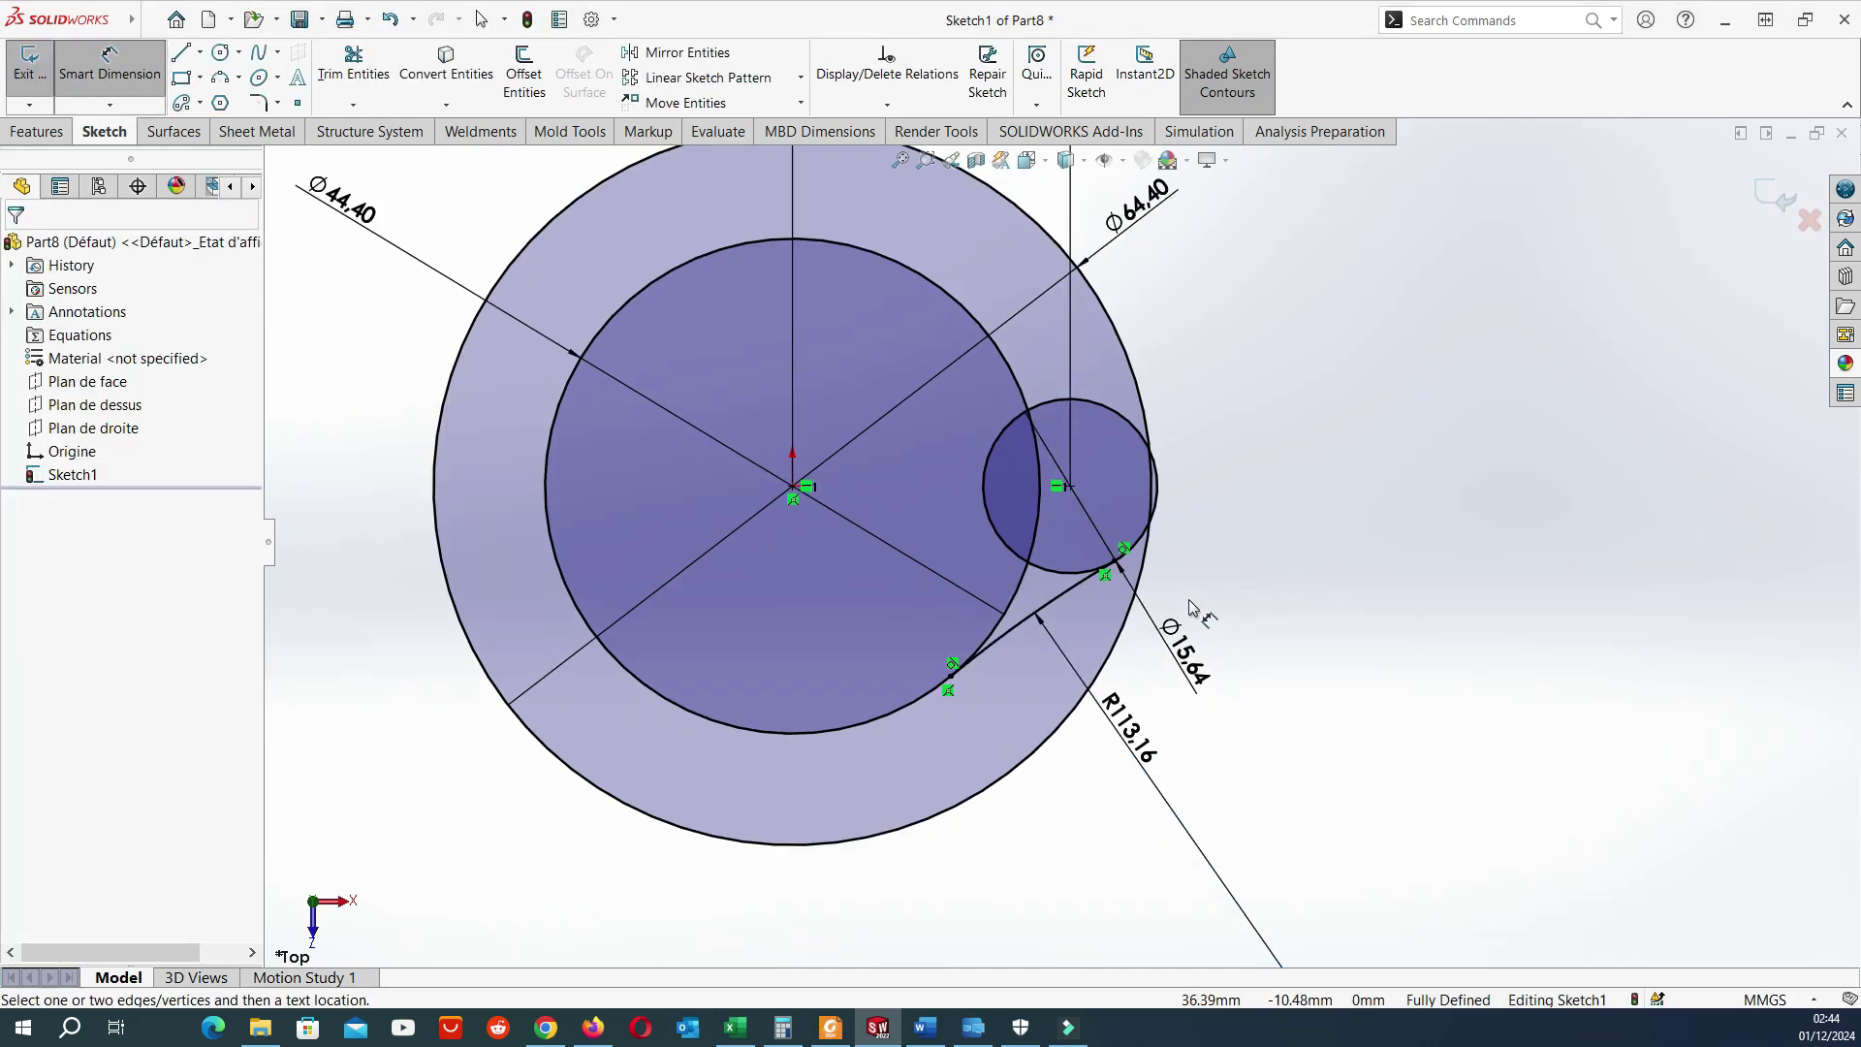
Sketch a horizontal centerline about 46 mm long from the origin through the small circle's centre and beyond it.
{"action": "left_click", "coordinate": [200, 53]}
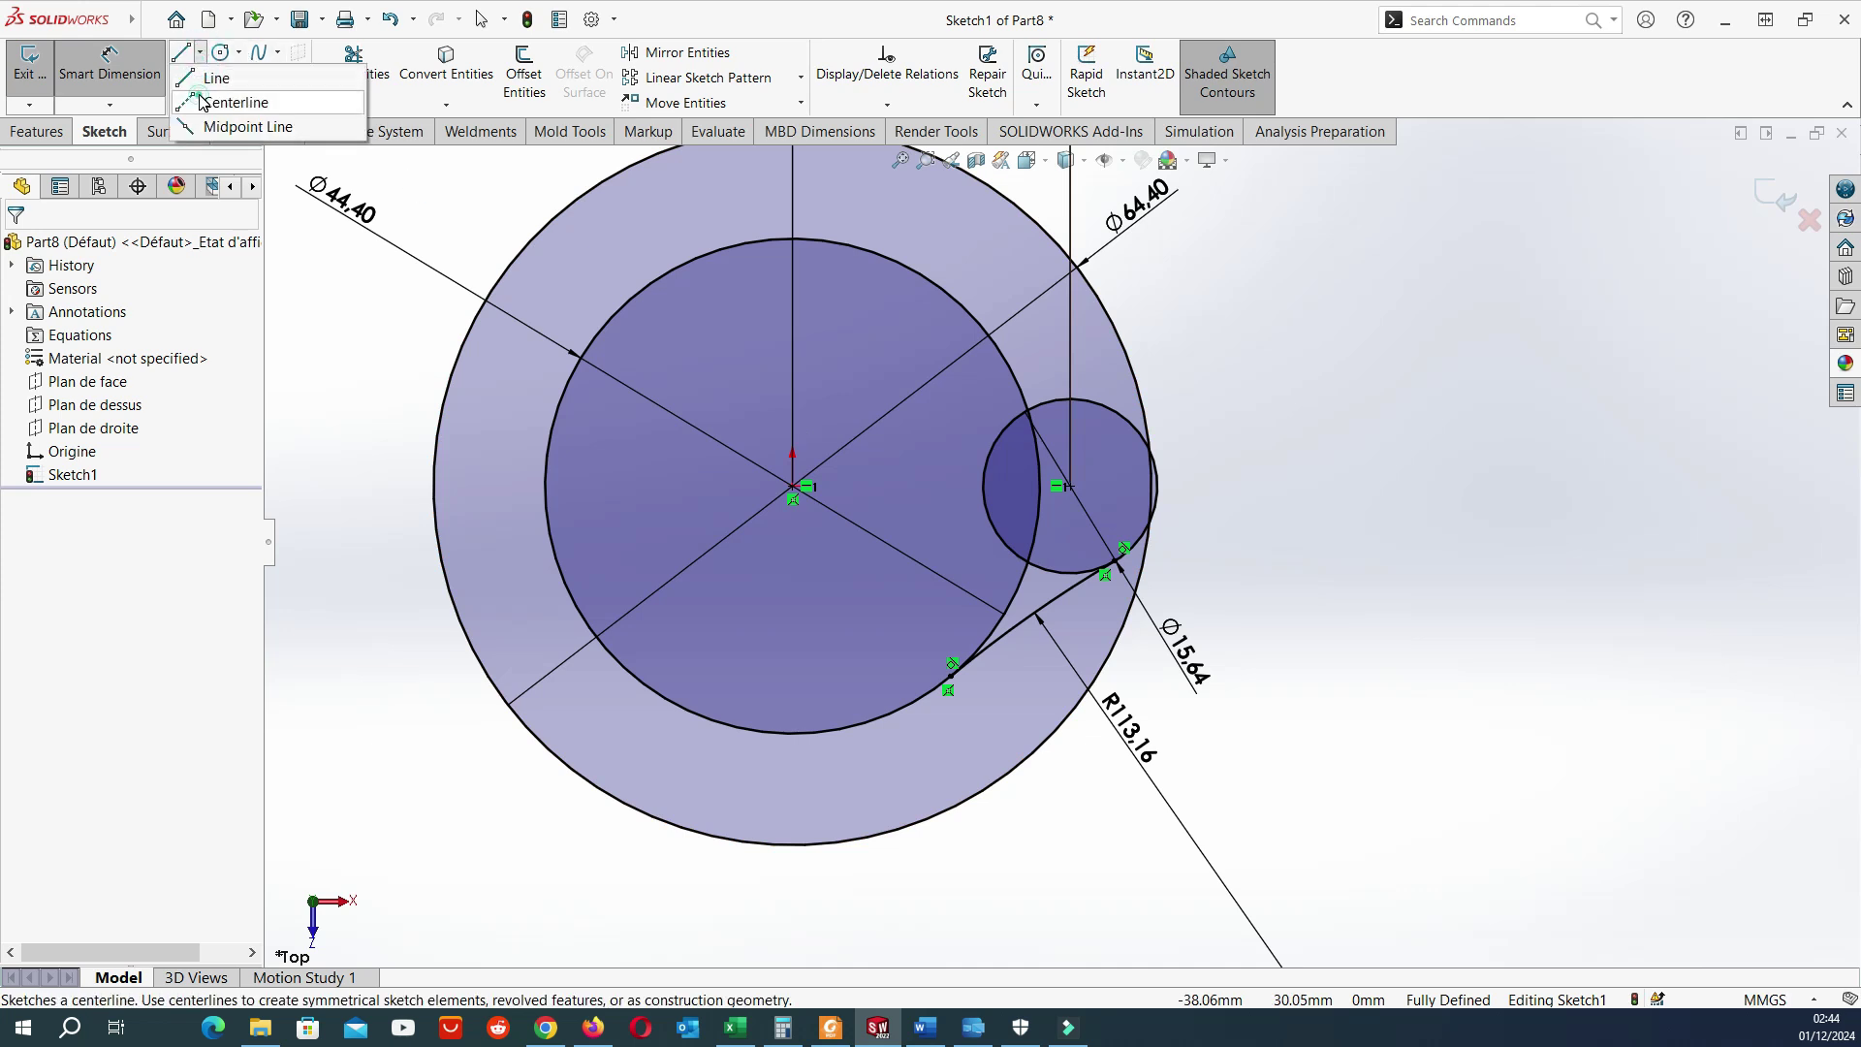
{"action": "left_click", "coordinate": [221, 91]}
{"action": "left_click_drag", "start_coordinate": [793, 490], "coordinate": [1303, 486]}
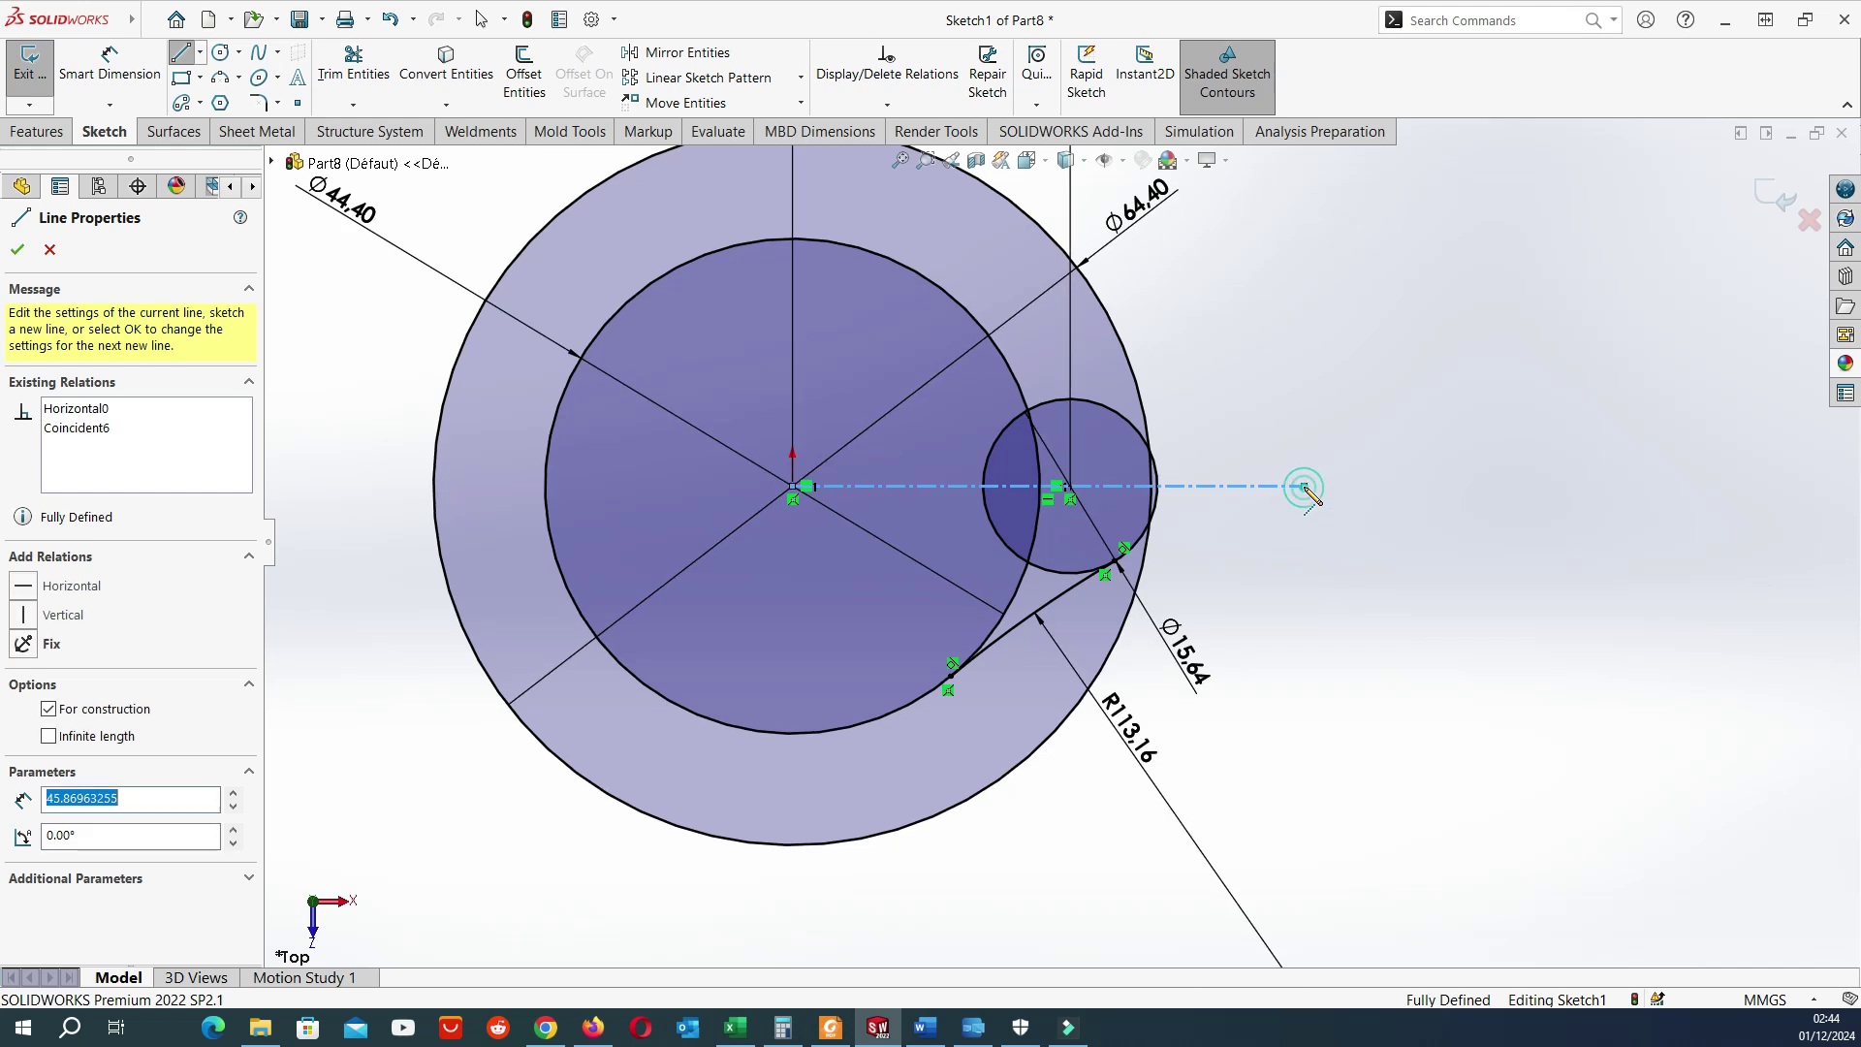
{"action": "key", "text": "Escape"}
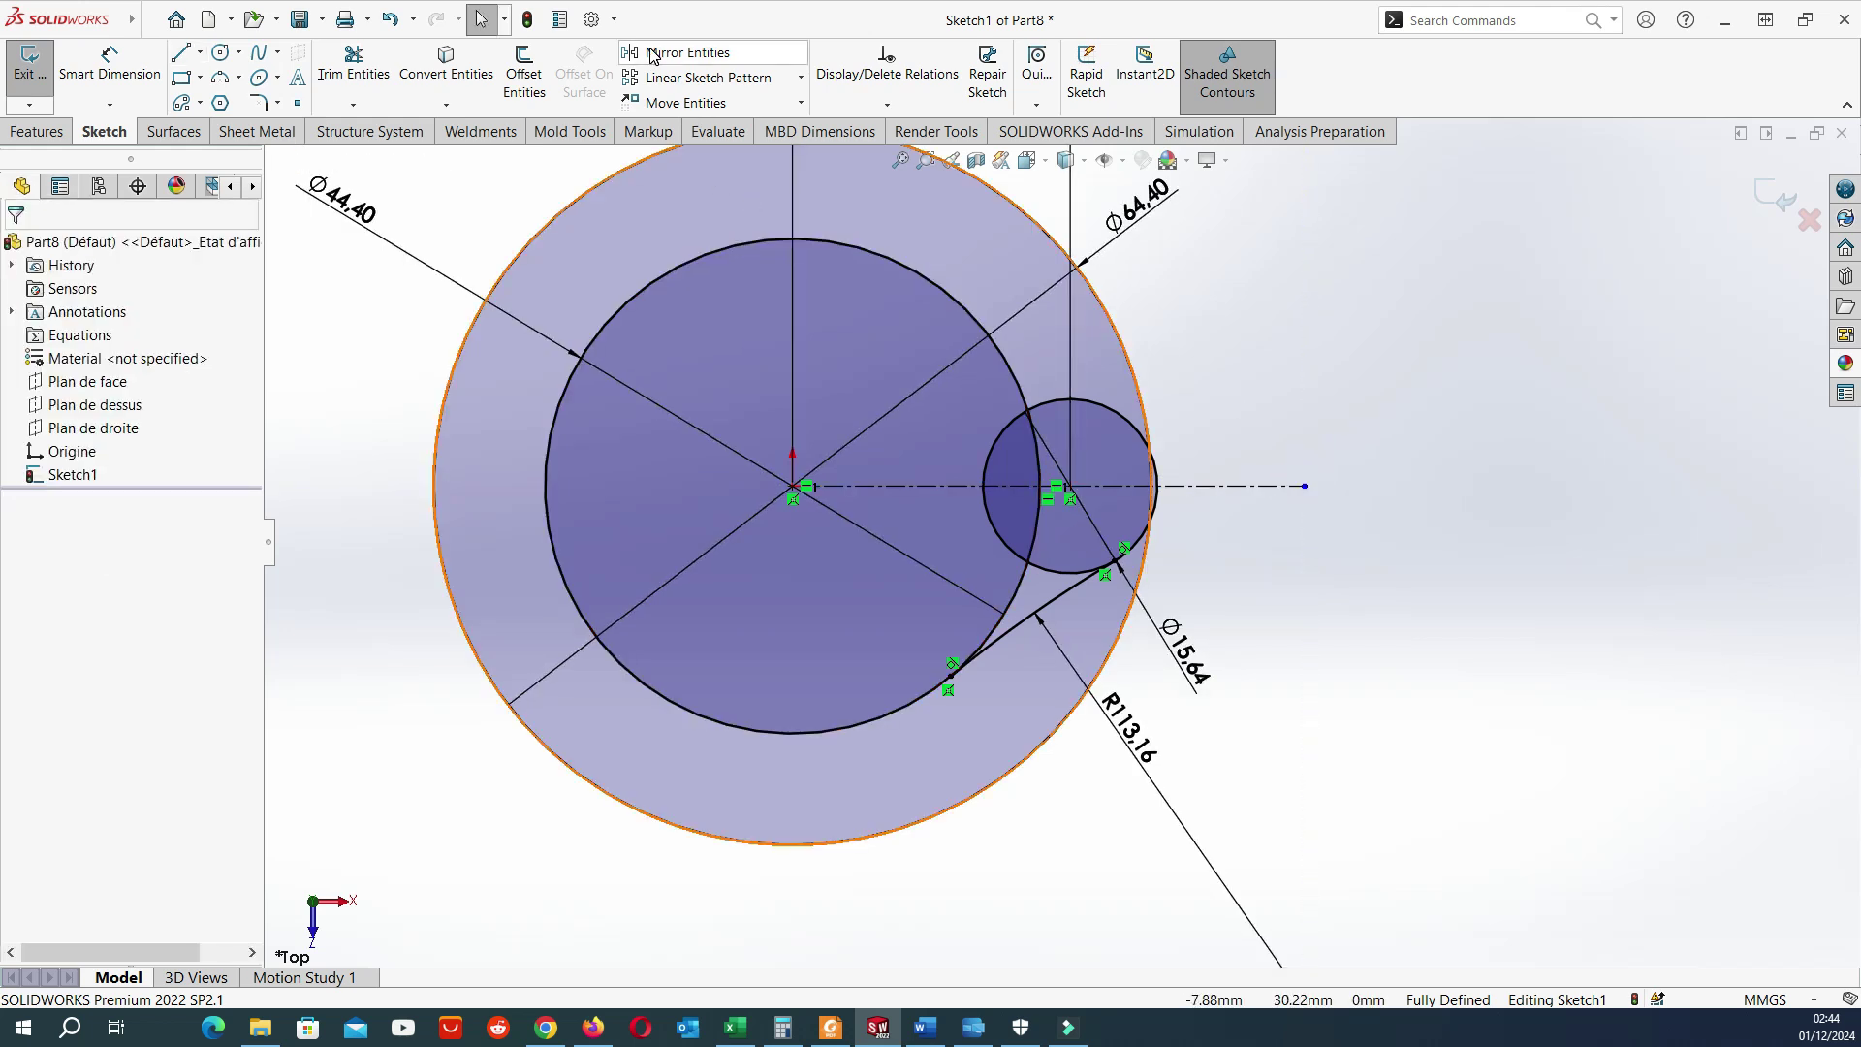
Mirror the R113.16 connecting arc about the horizontal centerline, keeping the original.
{"action": "left_click", "coordinate": [652, 54]}
{"action": "left_click", "coordinate": [142, 535]}
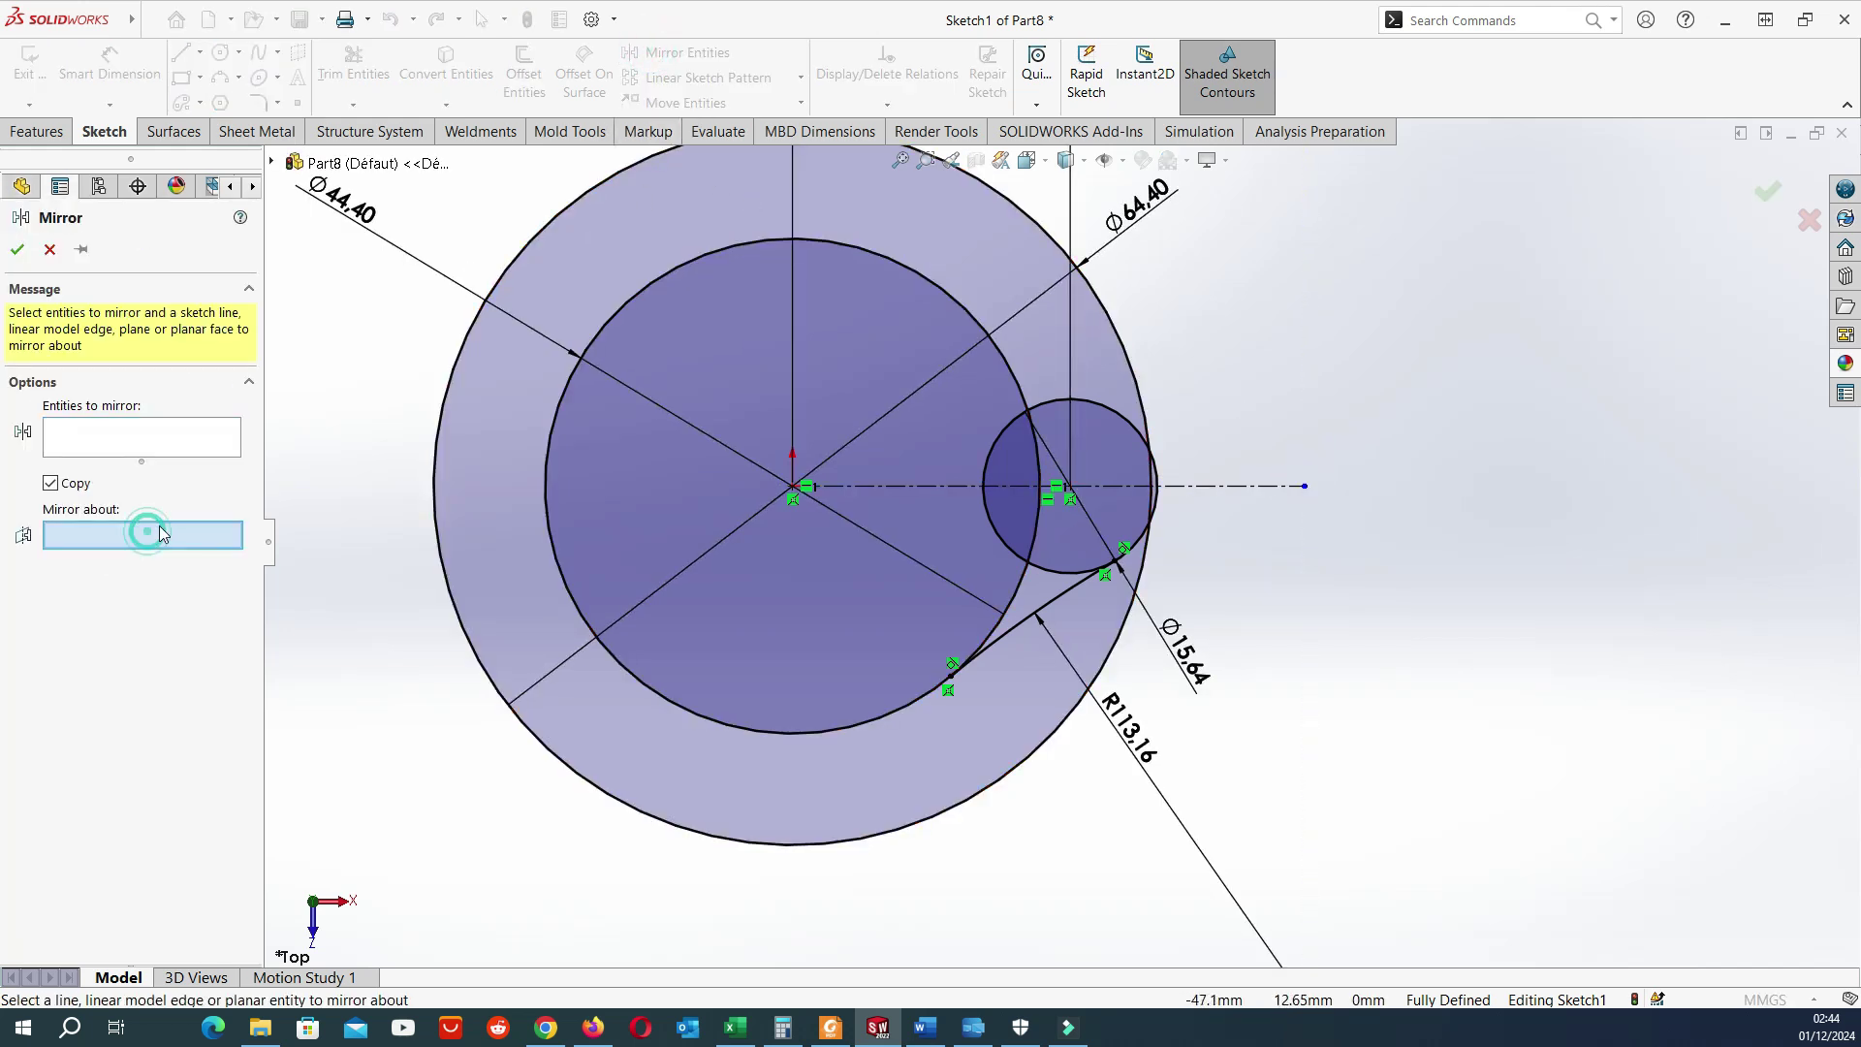
{"action": "left_click", "coordinate": [876, 483]}
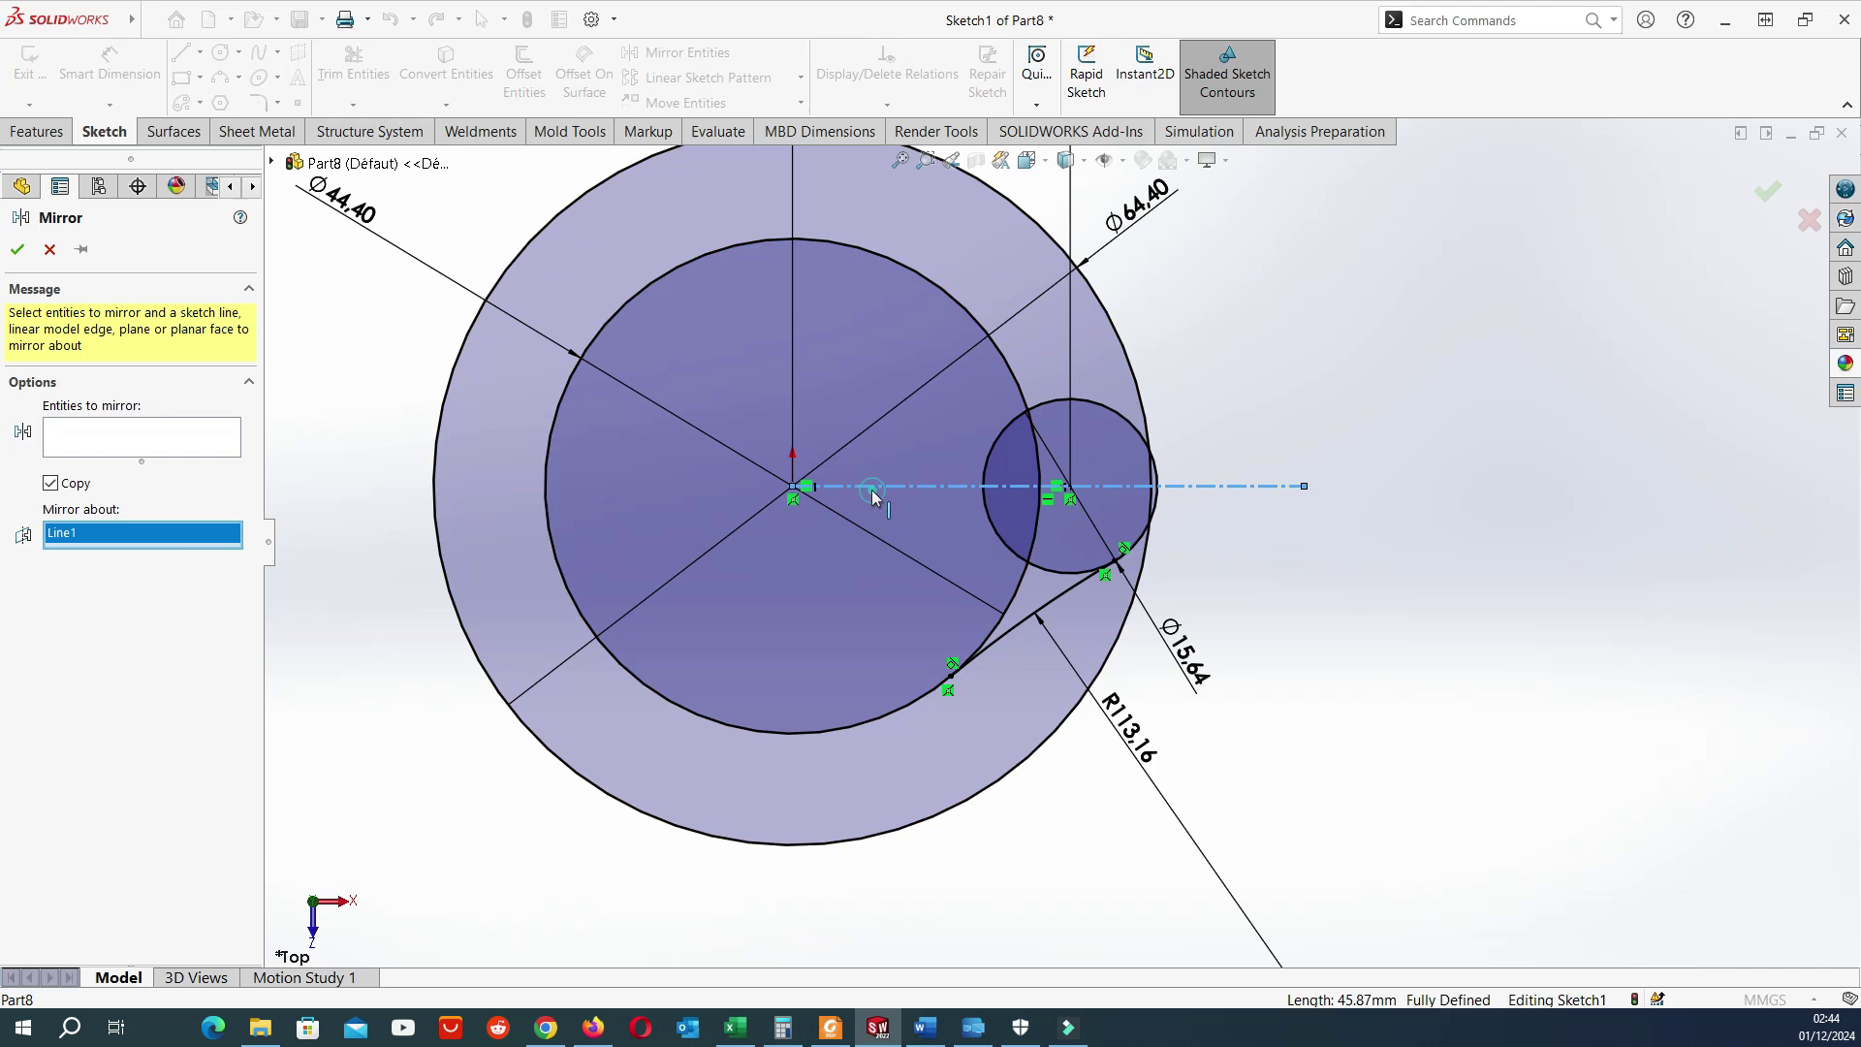
{"action": "left_click", "coordinate": [201, 433]}
{"action": "left_click", "coordinate": [1061, 599]}
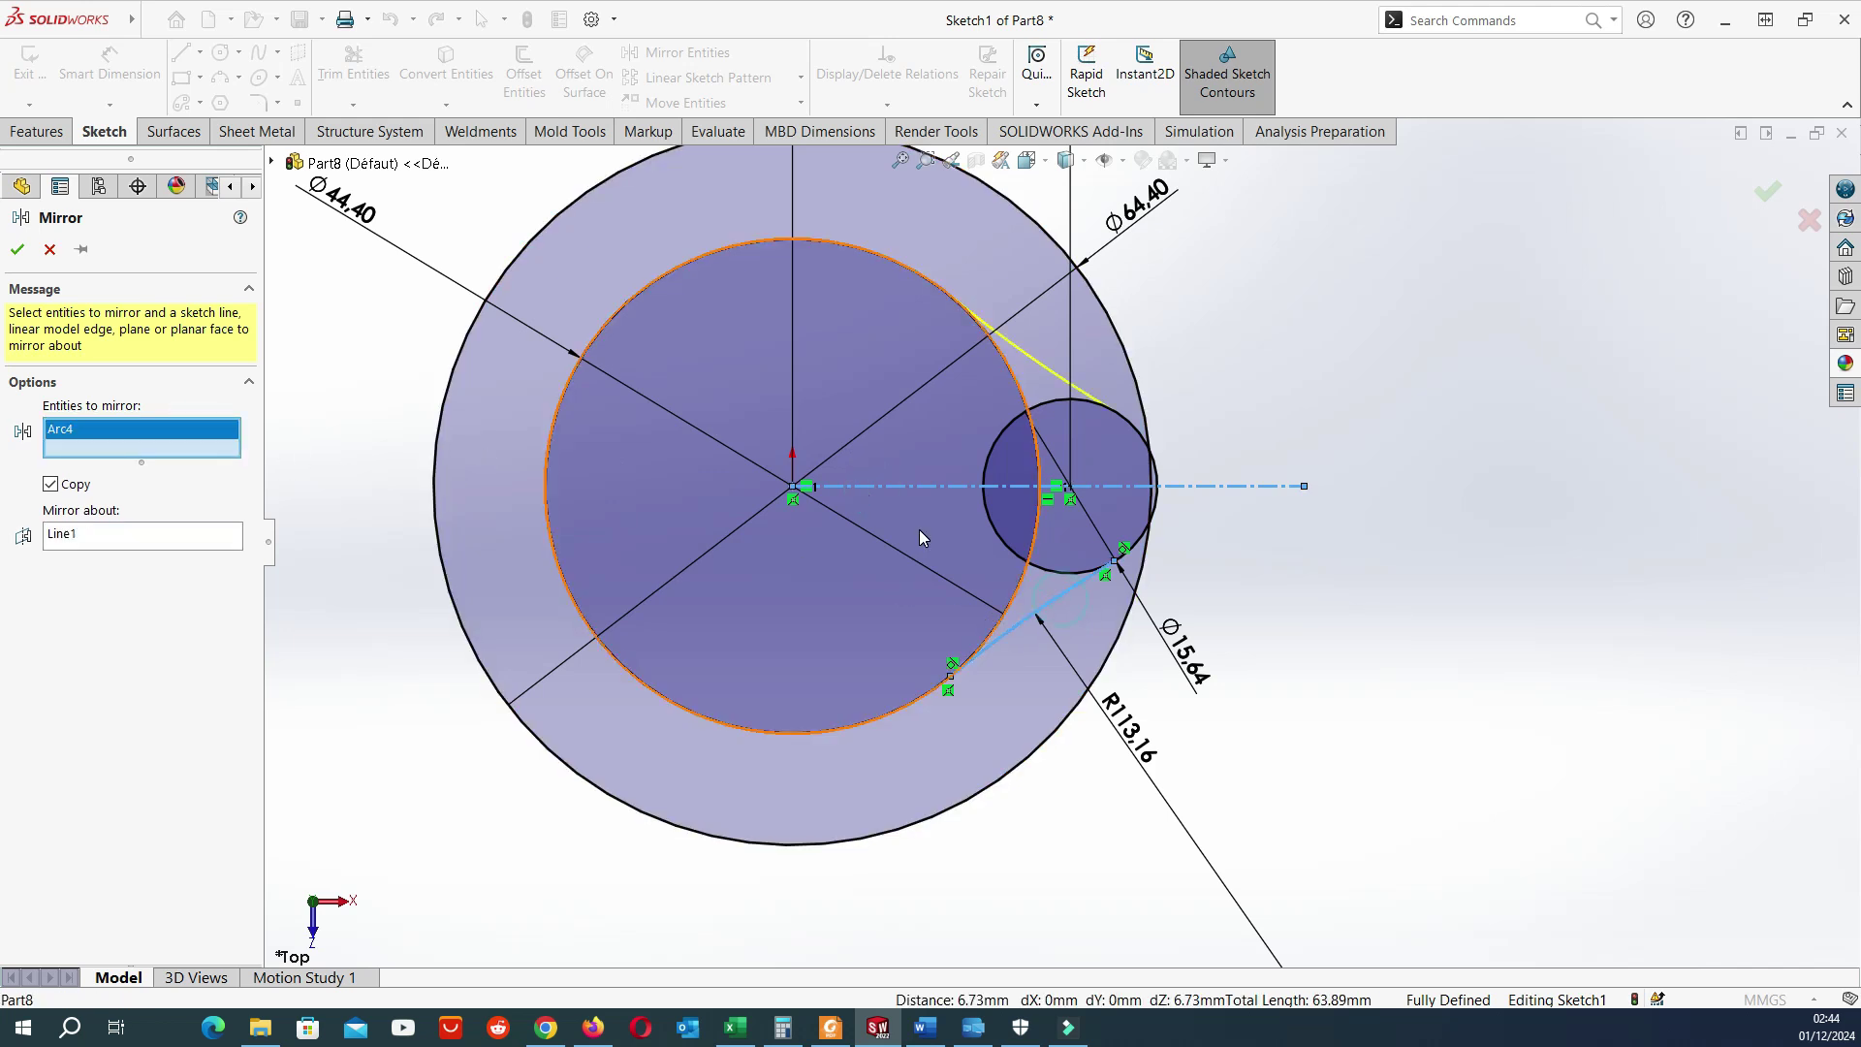
{"action": "left_click", "coordinate": [19, 250]}
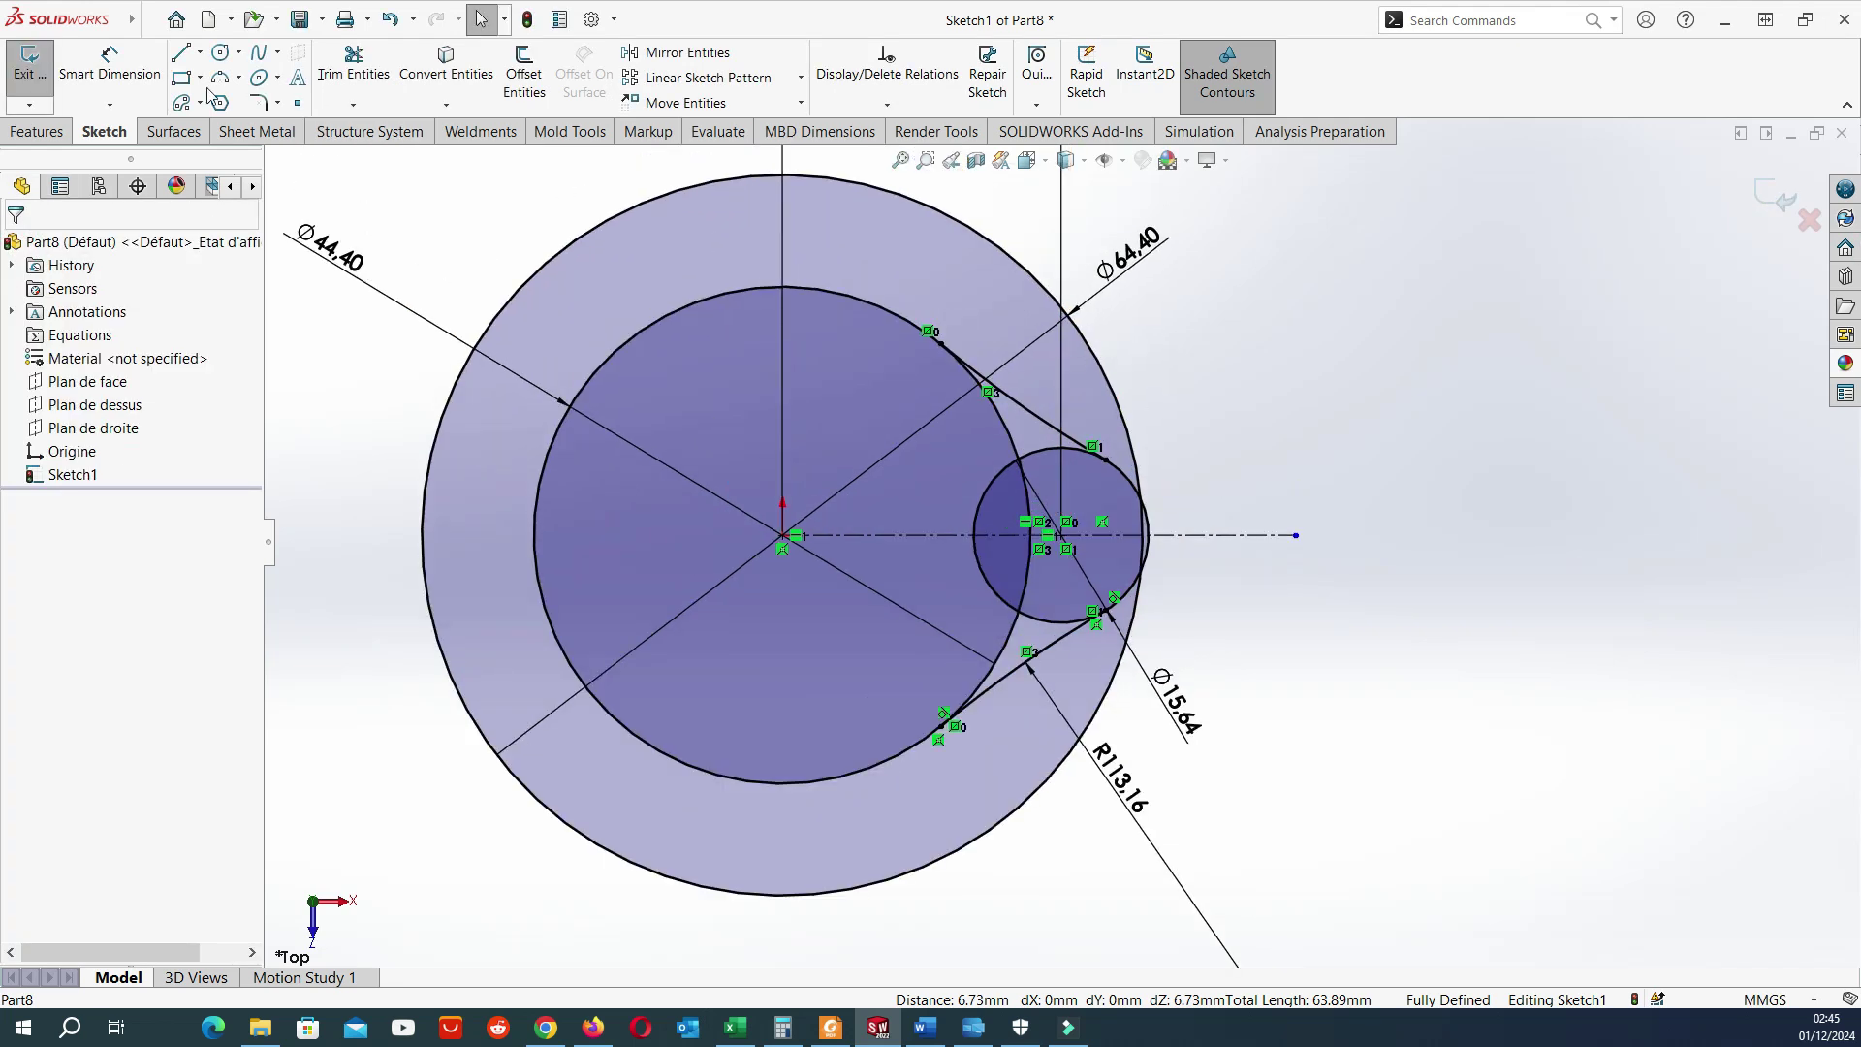
Trim away the 64.4 mm circle outside the small circle and the small circle's sliver beyond it, using Trim to closest.
{"action": "left_click", "coordinate": [360, 76]}
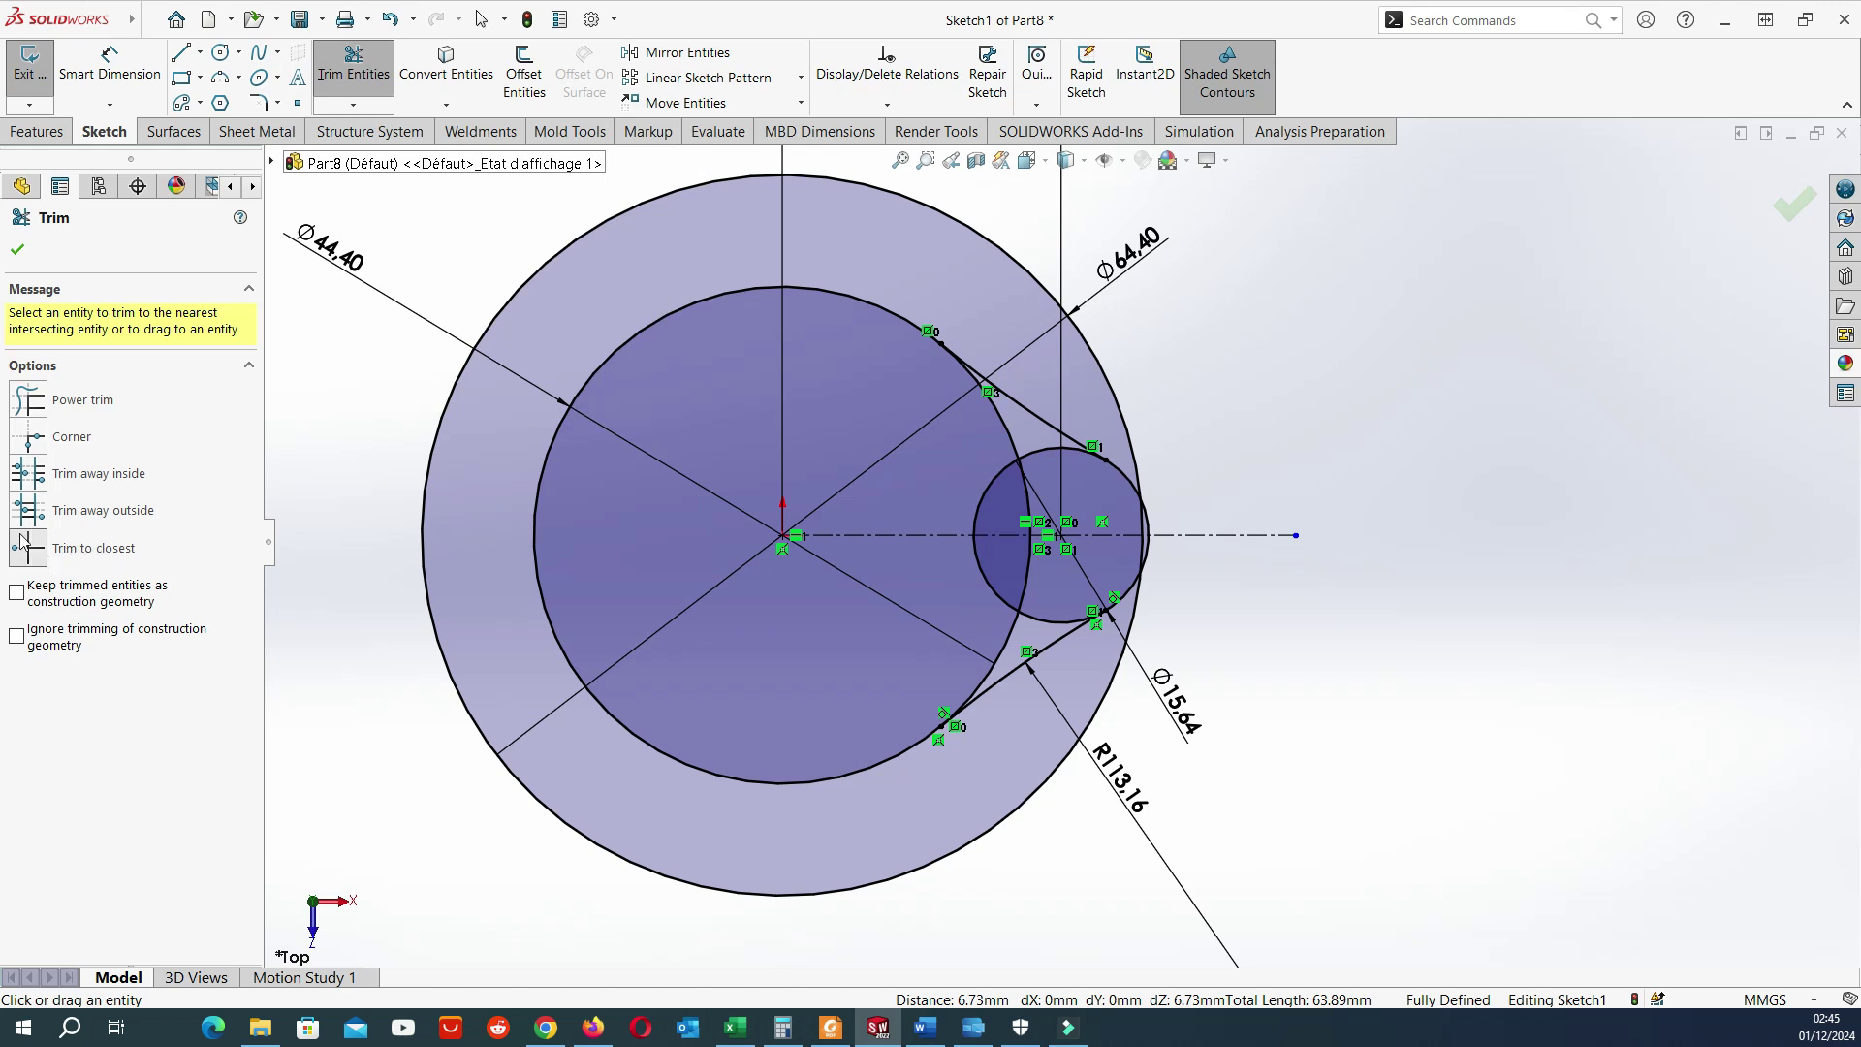
{"action": "left_click", "coordinate": [419, 485]}
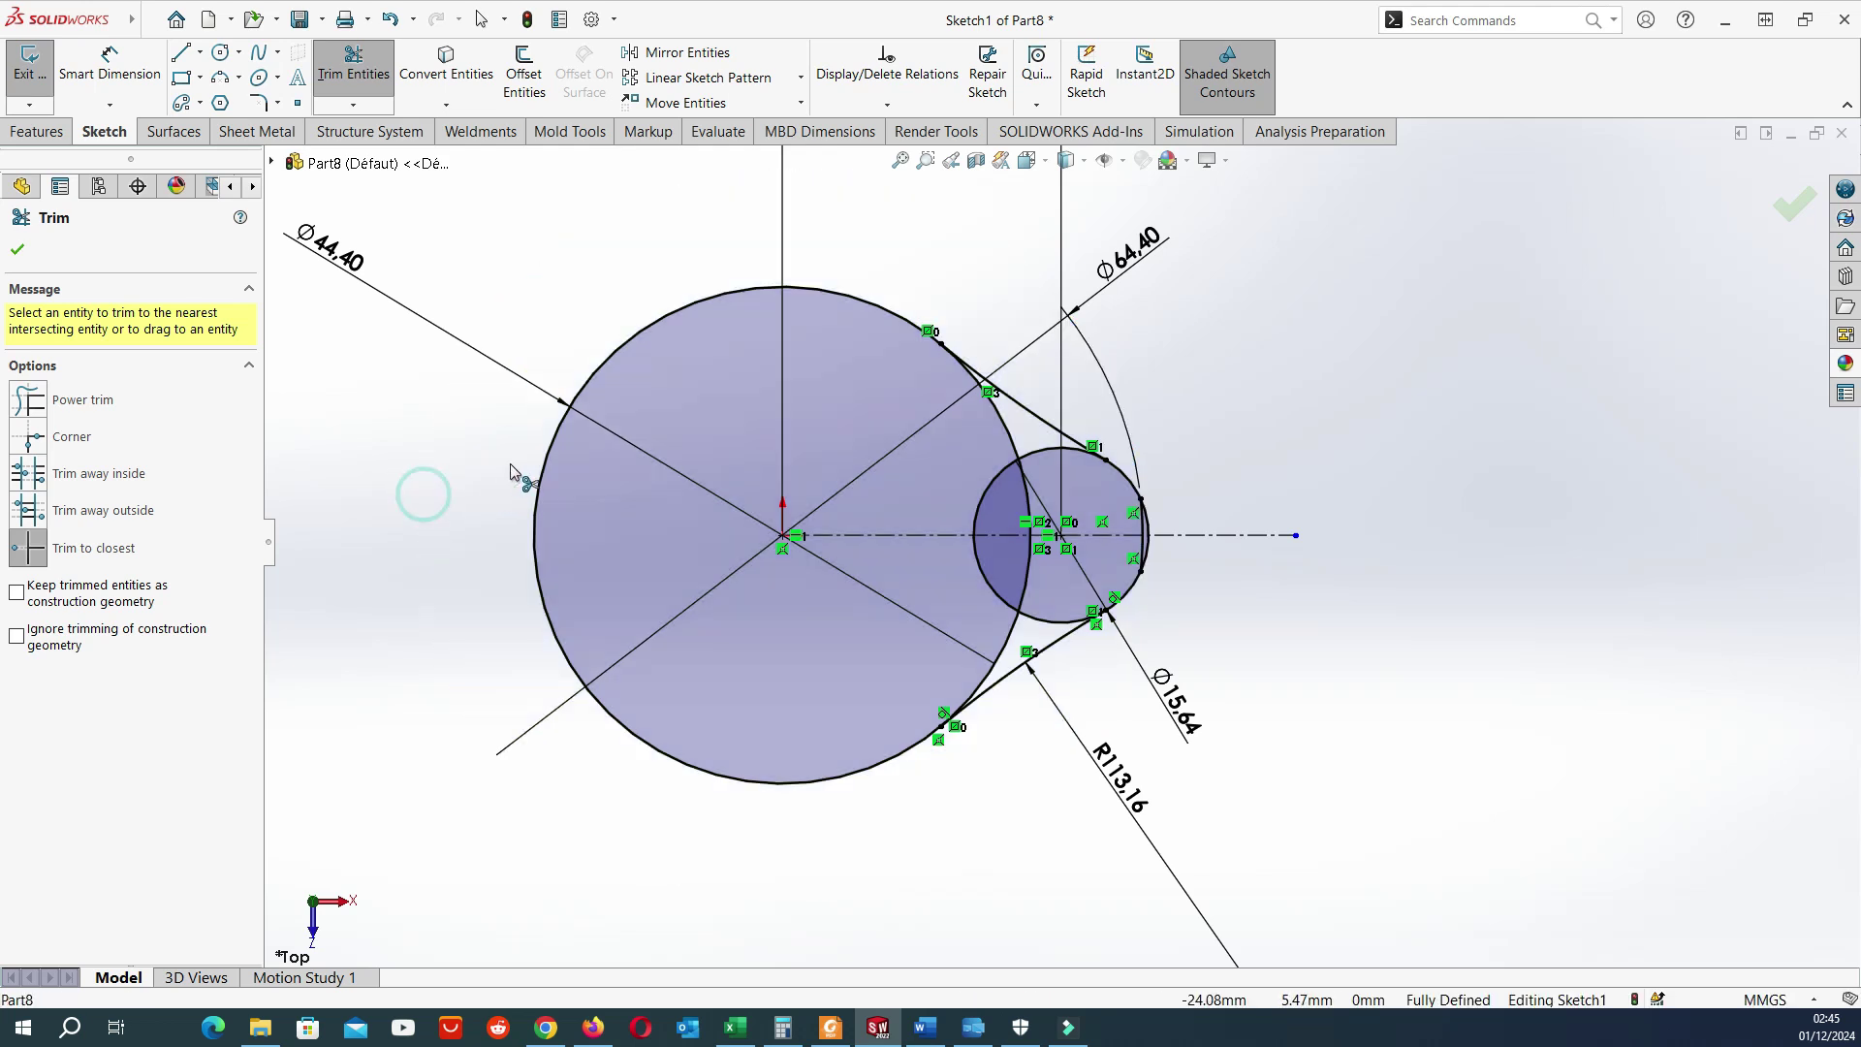
{"action": "scroll", "coordinate": [1071, 475], "scroll_direction": "down", "scroll_amount": 4}
{"action": "scroll", "coordinate": [1068, 485], "scroll_direction": "down", "scroll_amount": 1}
{"action": "left_click", "coordinate": [1306, 659]}
{"action": "scroll", "coordinate": [1136, 527], "scroll_direction": "up", "scroll_amount": 4}
Trim the 44.4 mm circle and small circle segments lying between the two connecting arcs, leaving one closed teardrop outline.
{"action": "left_click", "coordinate": [987, 491]}
{"action": "left_click", "coordinate": [962, 533]}
{"action": "left_click", "coordinate": [1011, 491]}
{"action": "left_click", "coordinate": [1009, 638]}
{"action": "left_click", "coordinate": [994, 705]}
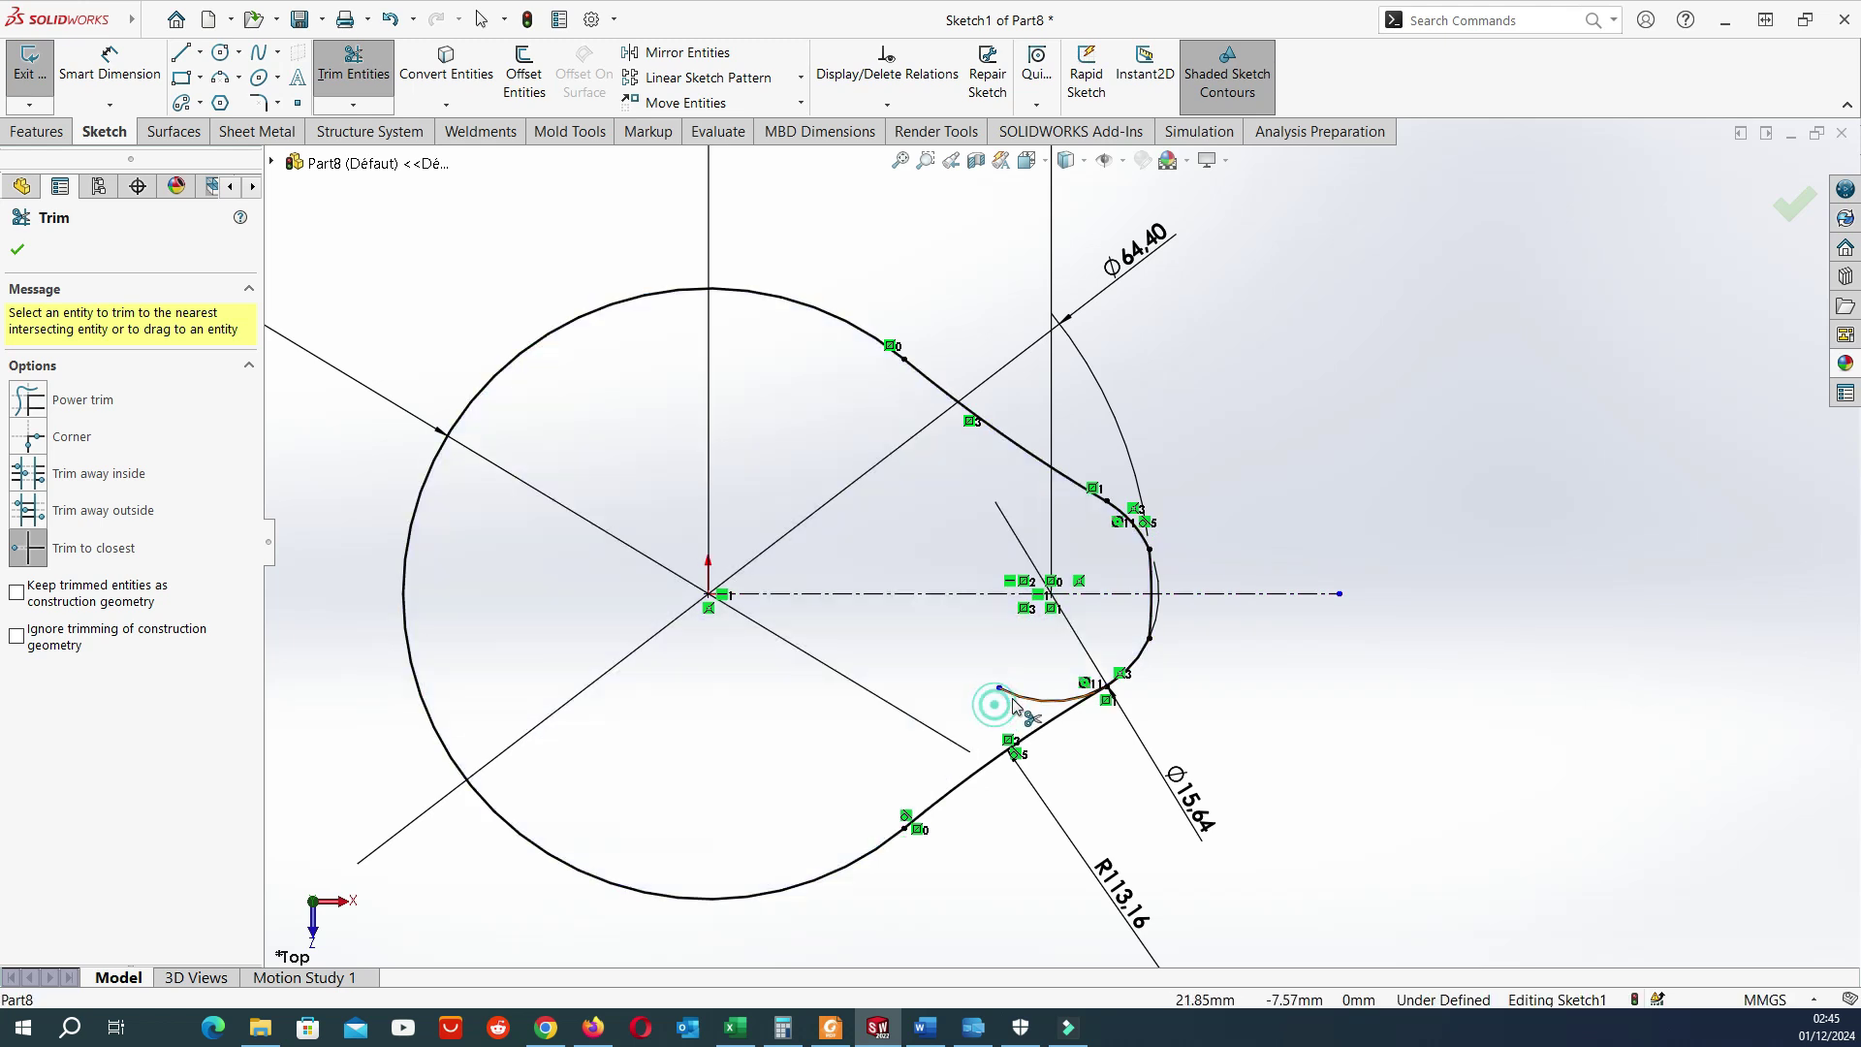
{"action": "left_click", "coordinate": [1013, 696]}
{"action": "scroll", "coordinate": [1095, 557], "scroll_direction": "up", "scroll_amount": 3}
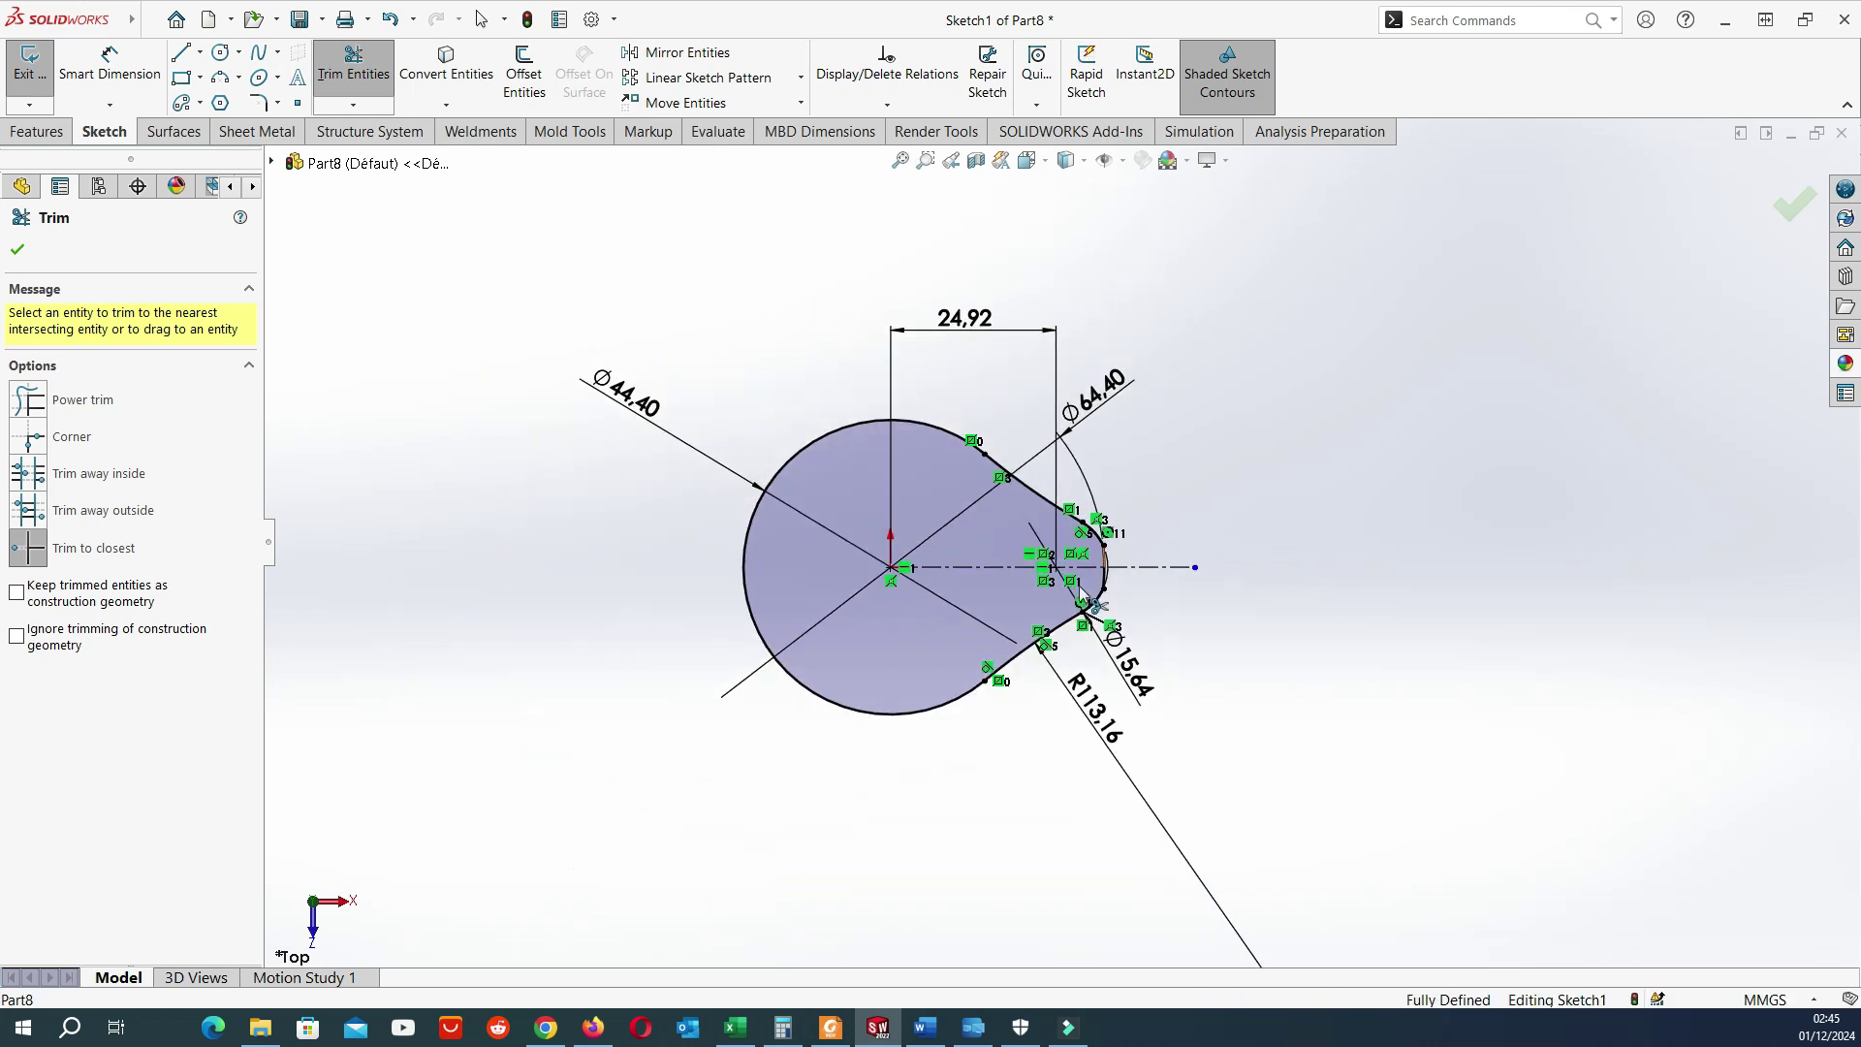
{"action": "scroll", "coordinate": [1003, 626], "scroll_direction": "down", "scroll_amount": 2}
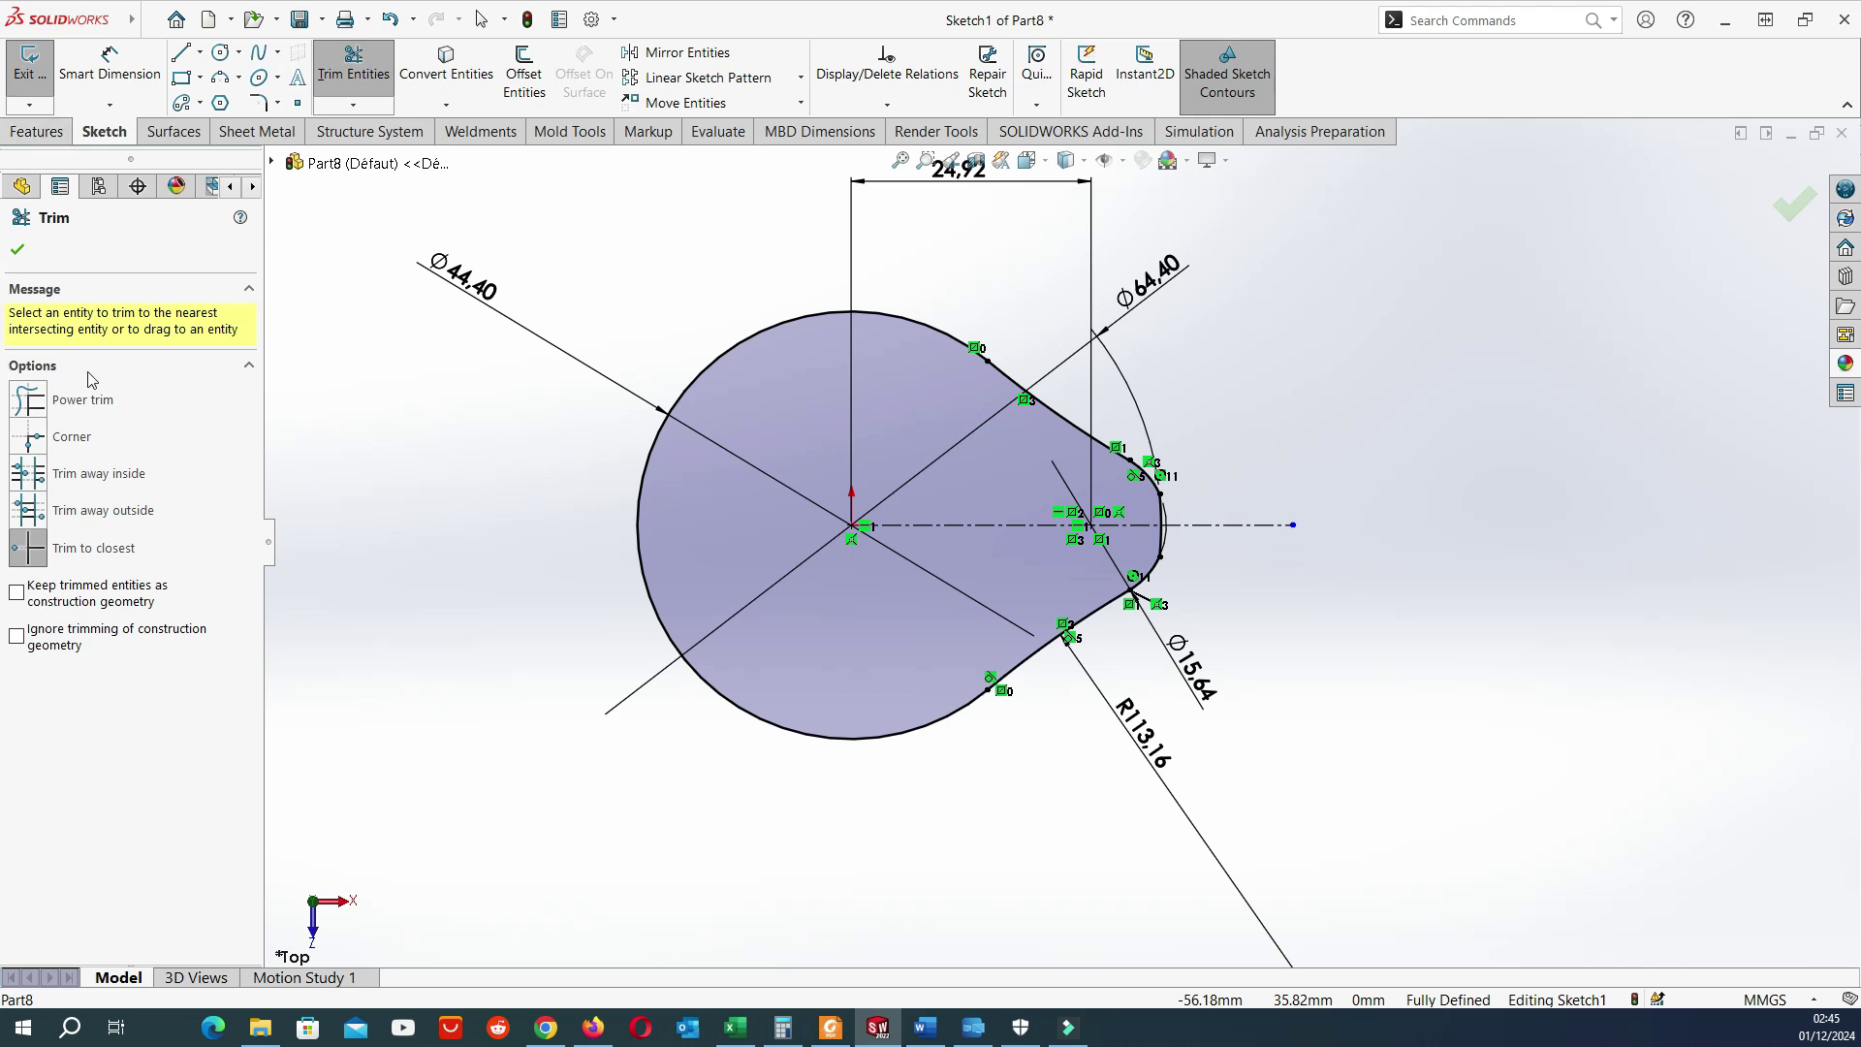
{"action": "left_click", "coordinate": [18, 251]}
Sketch a Centerpoint Arc of about 18 mm radius around the small end's centre inside the large circle, and stretch it across the centerline.
{"action": "scroll", "coordinate": [1207, 535], "scroll_direction": "down", "scroll_amount": 2}
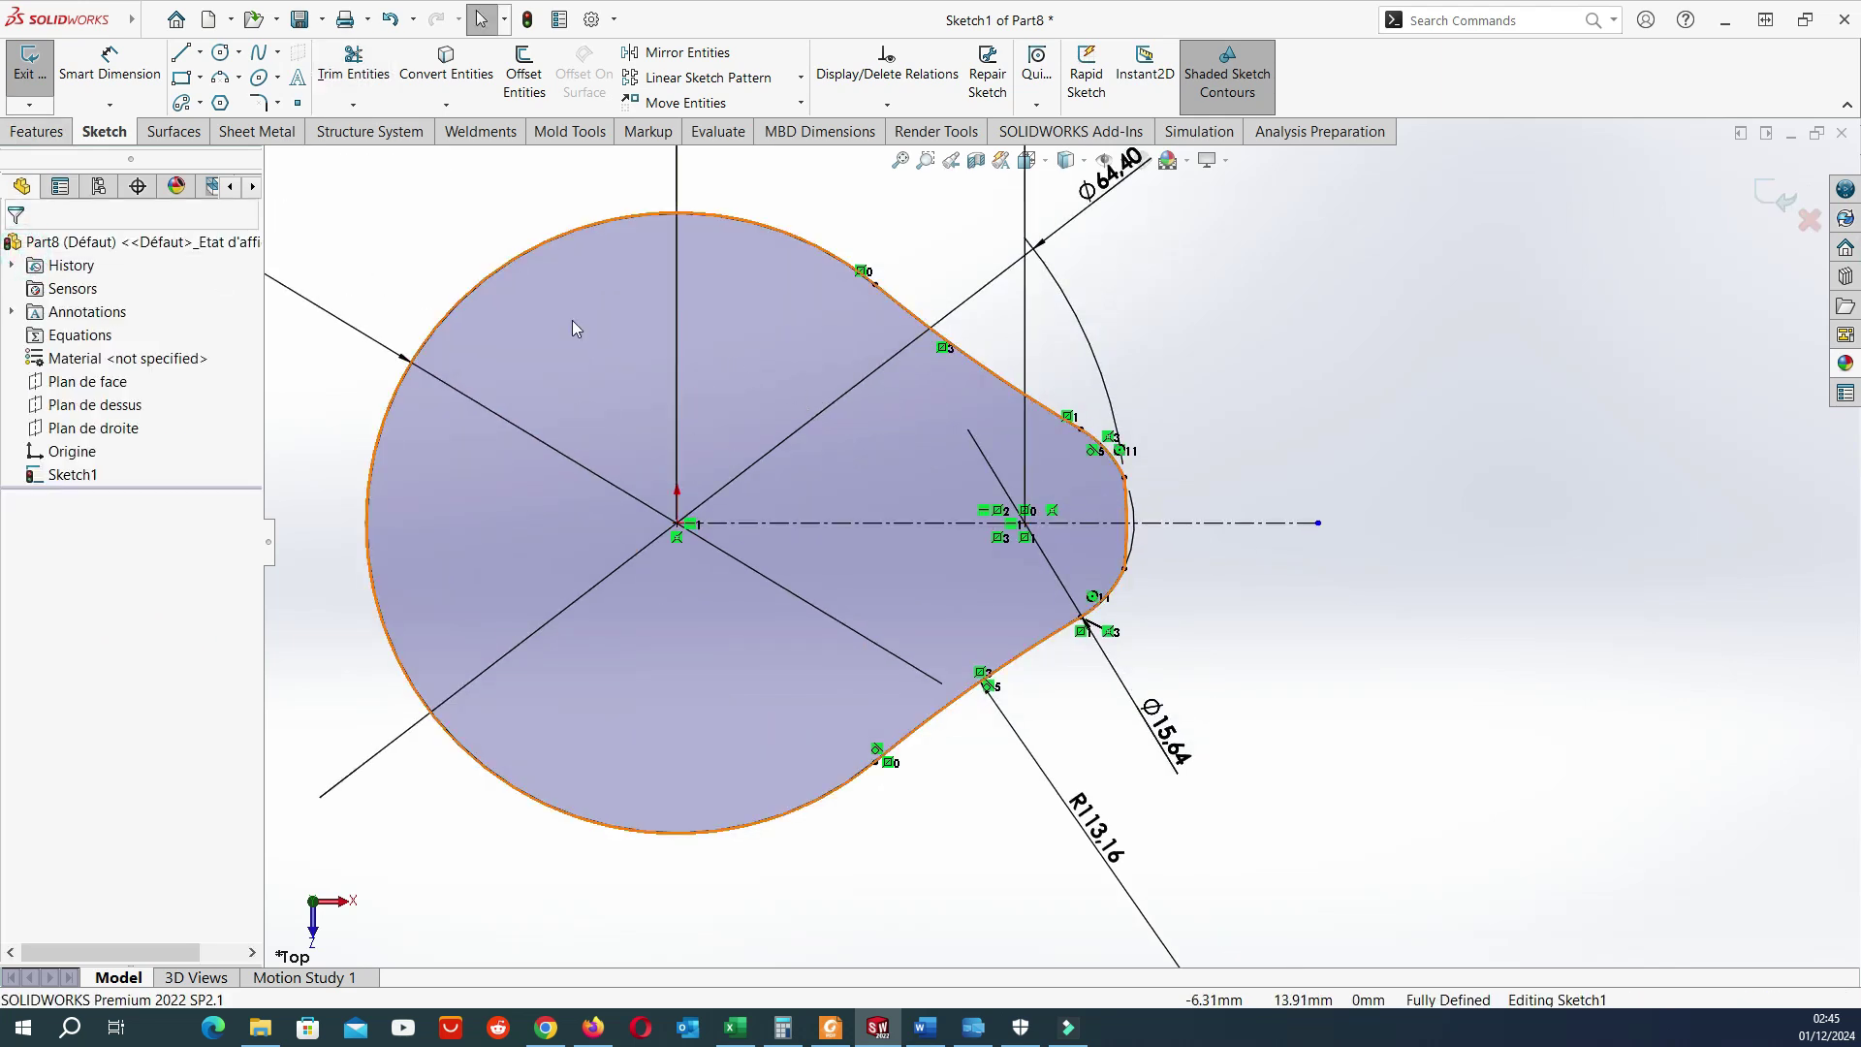
{"action": "left_click", "coordinate": [241, 79]}
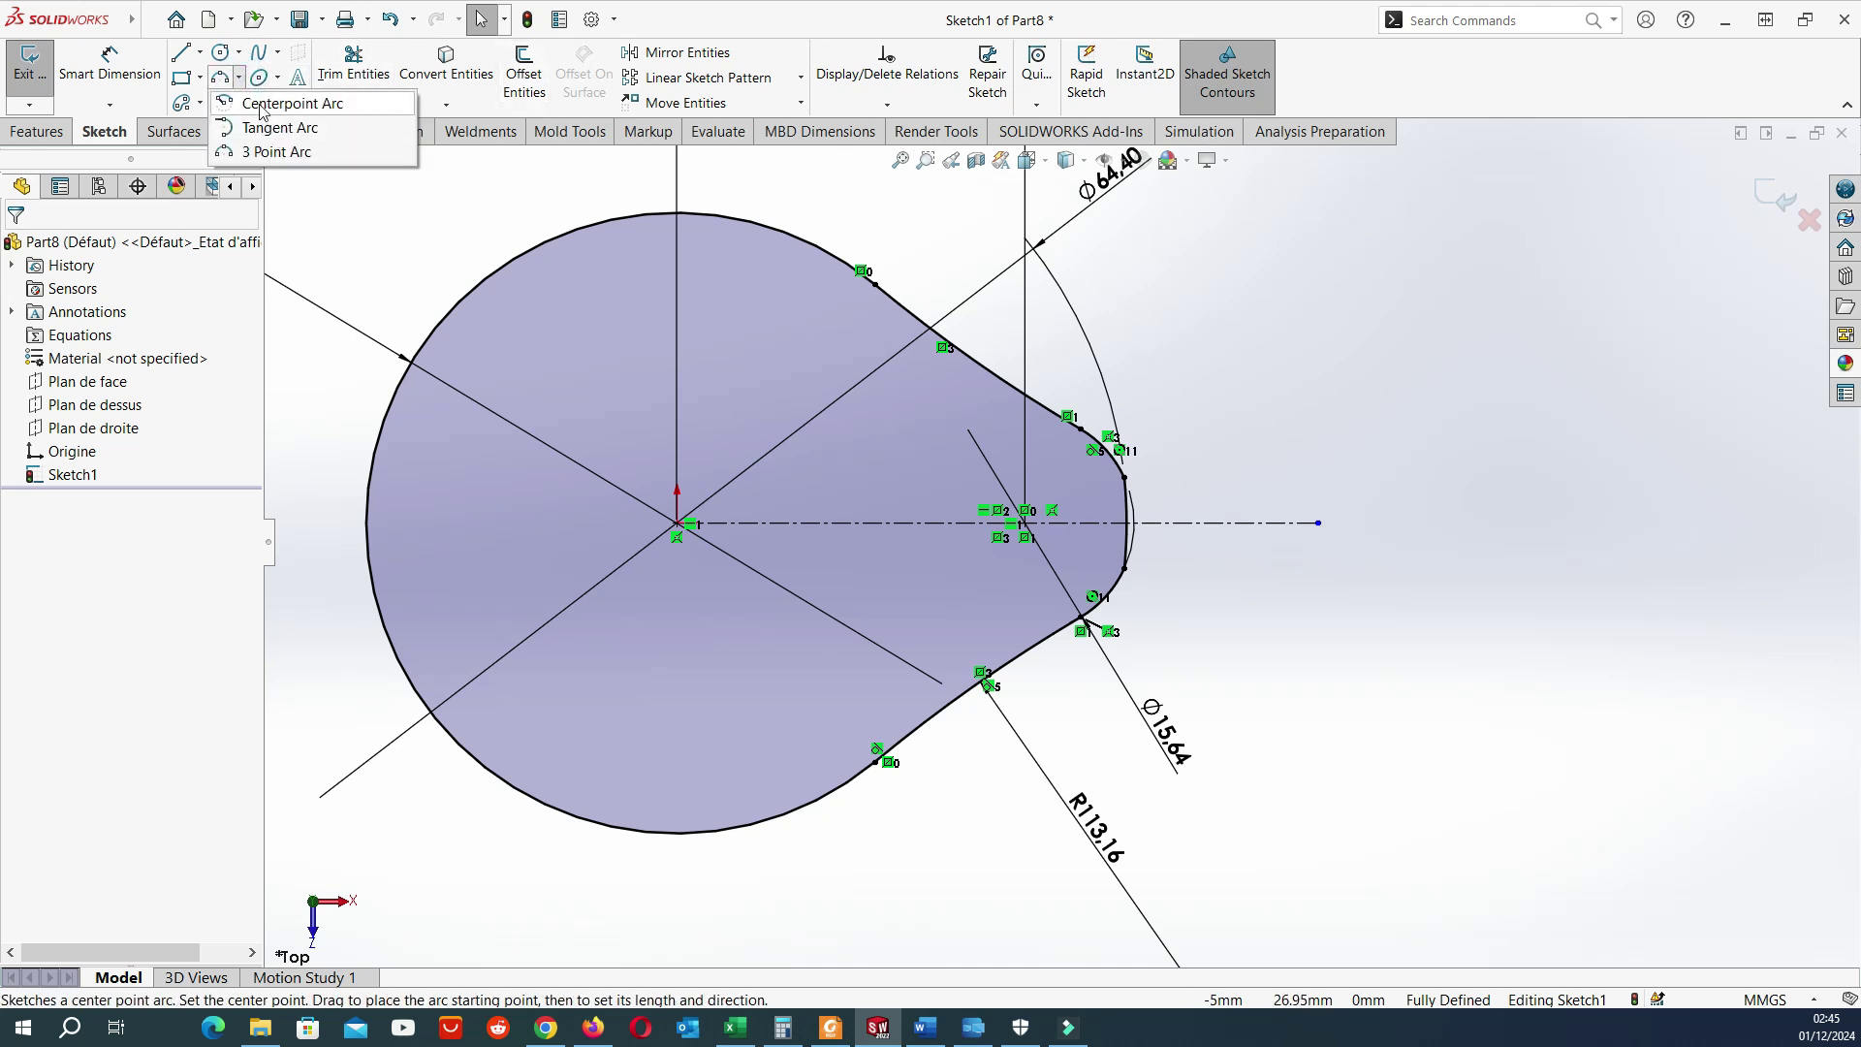
{"action": "left_click", "coordinate": [261, 104]}
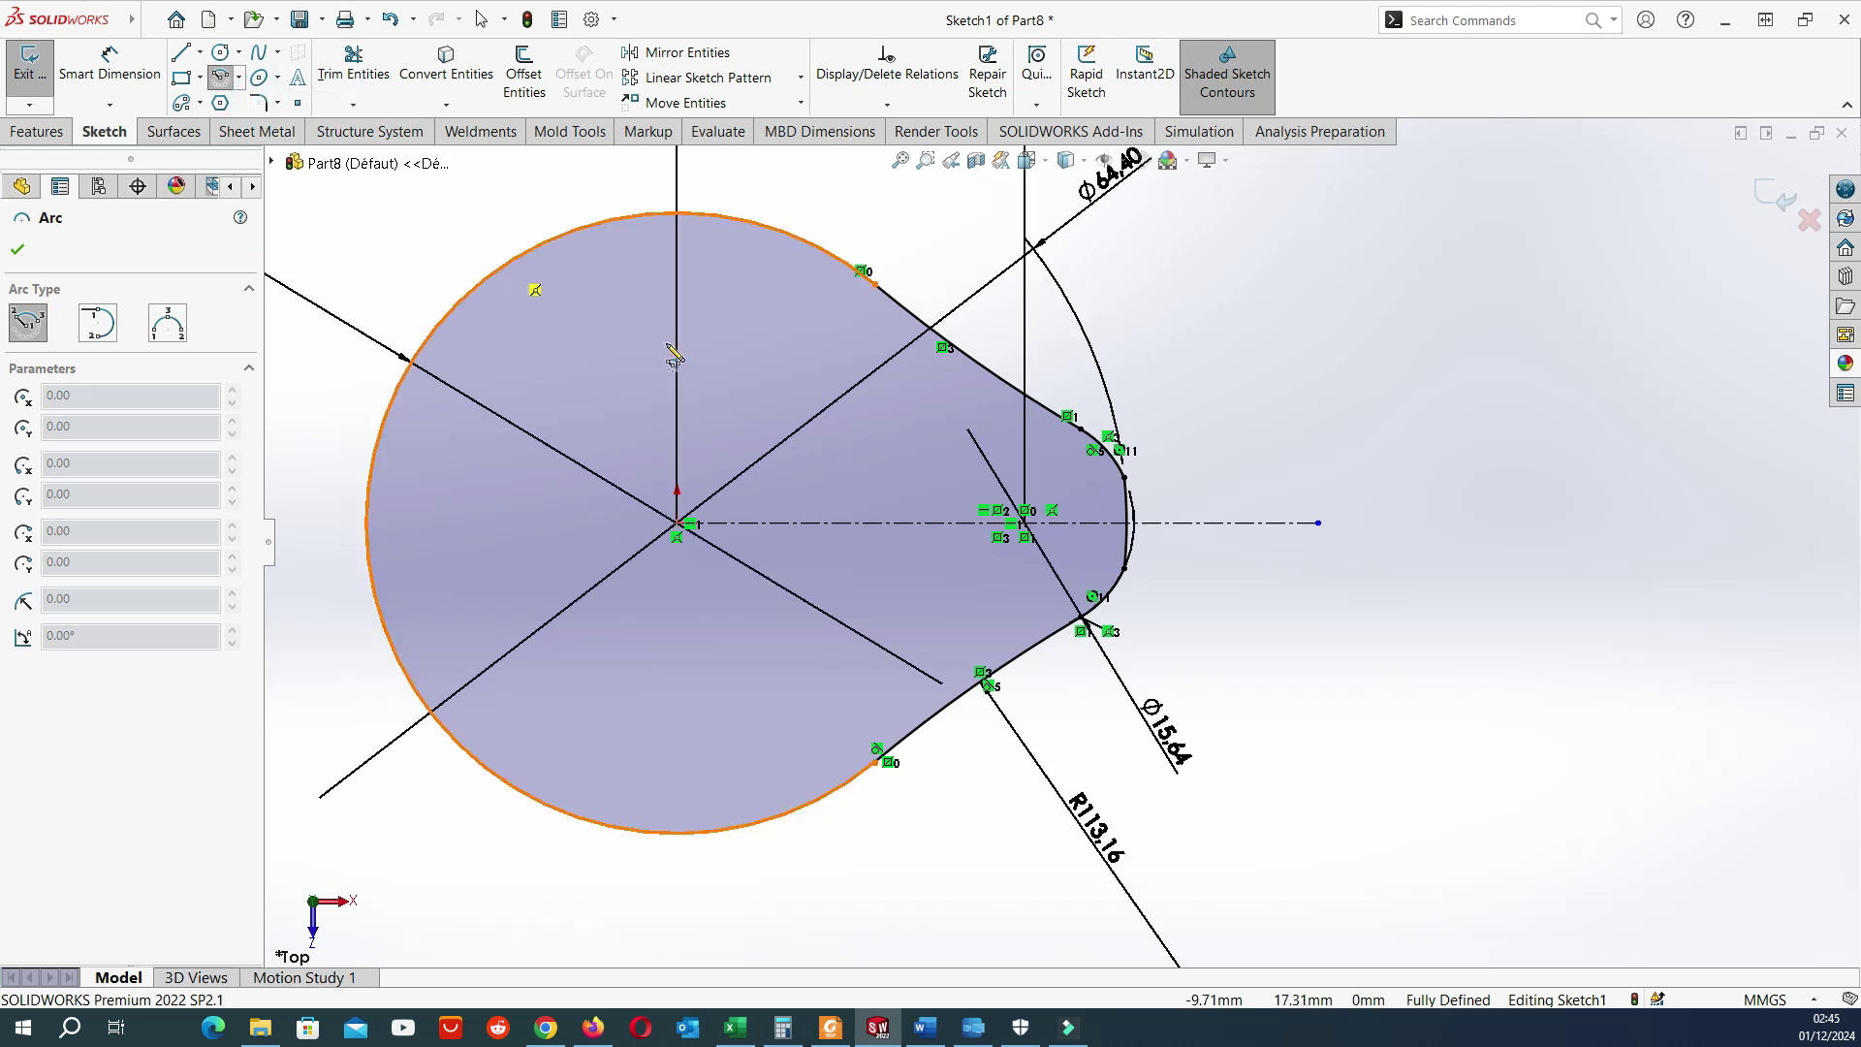
{"action": "scroll", "coordinate": [1024, 539], "scroll_direction": "down", "scroll_amount": 1}
{"action": "scroll", "coordinate": [1025, 539], "scroll_direction": "down", "scroll_amount": 2}
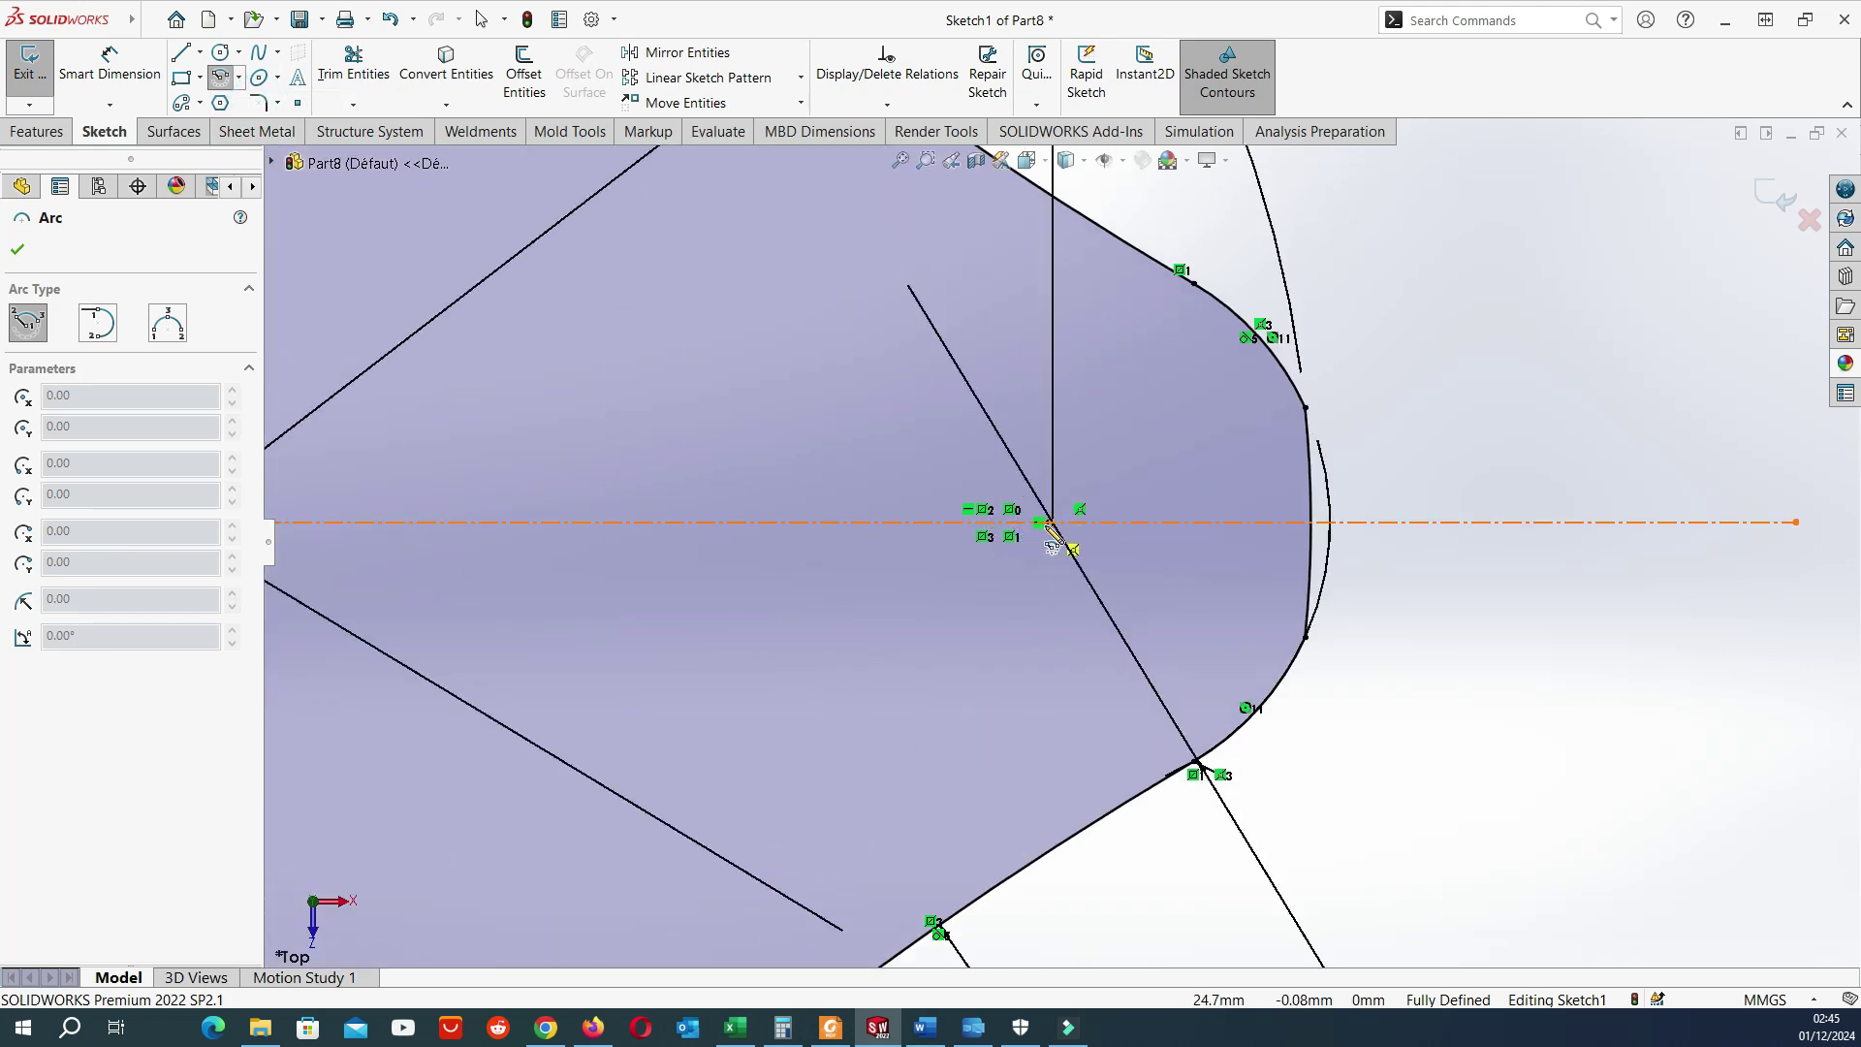
{"action": "left_click", "coordinate": [1054, 529]}
{"action": "scroll", "coordinate": [1057, 532], "scroll_direction": "up", "scroll_amount": 2}
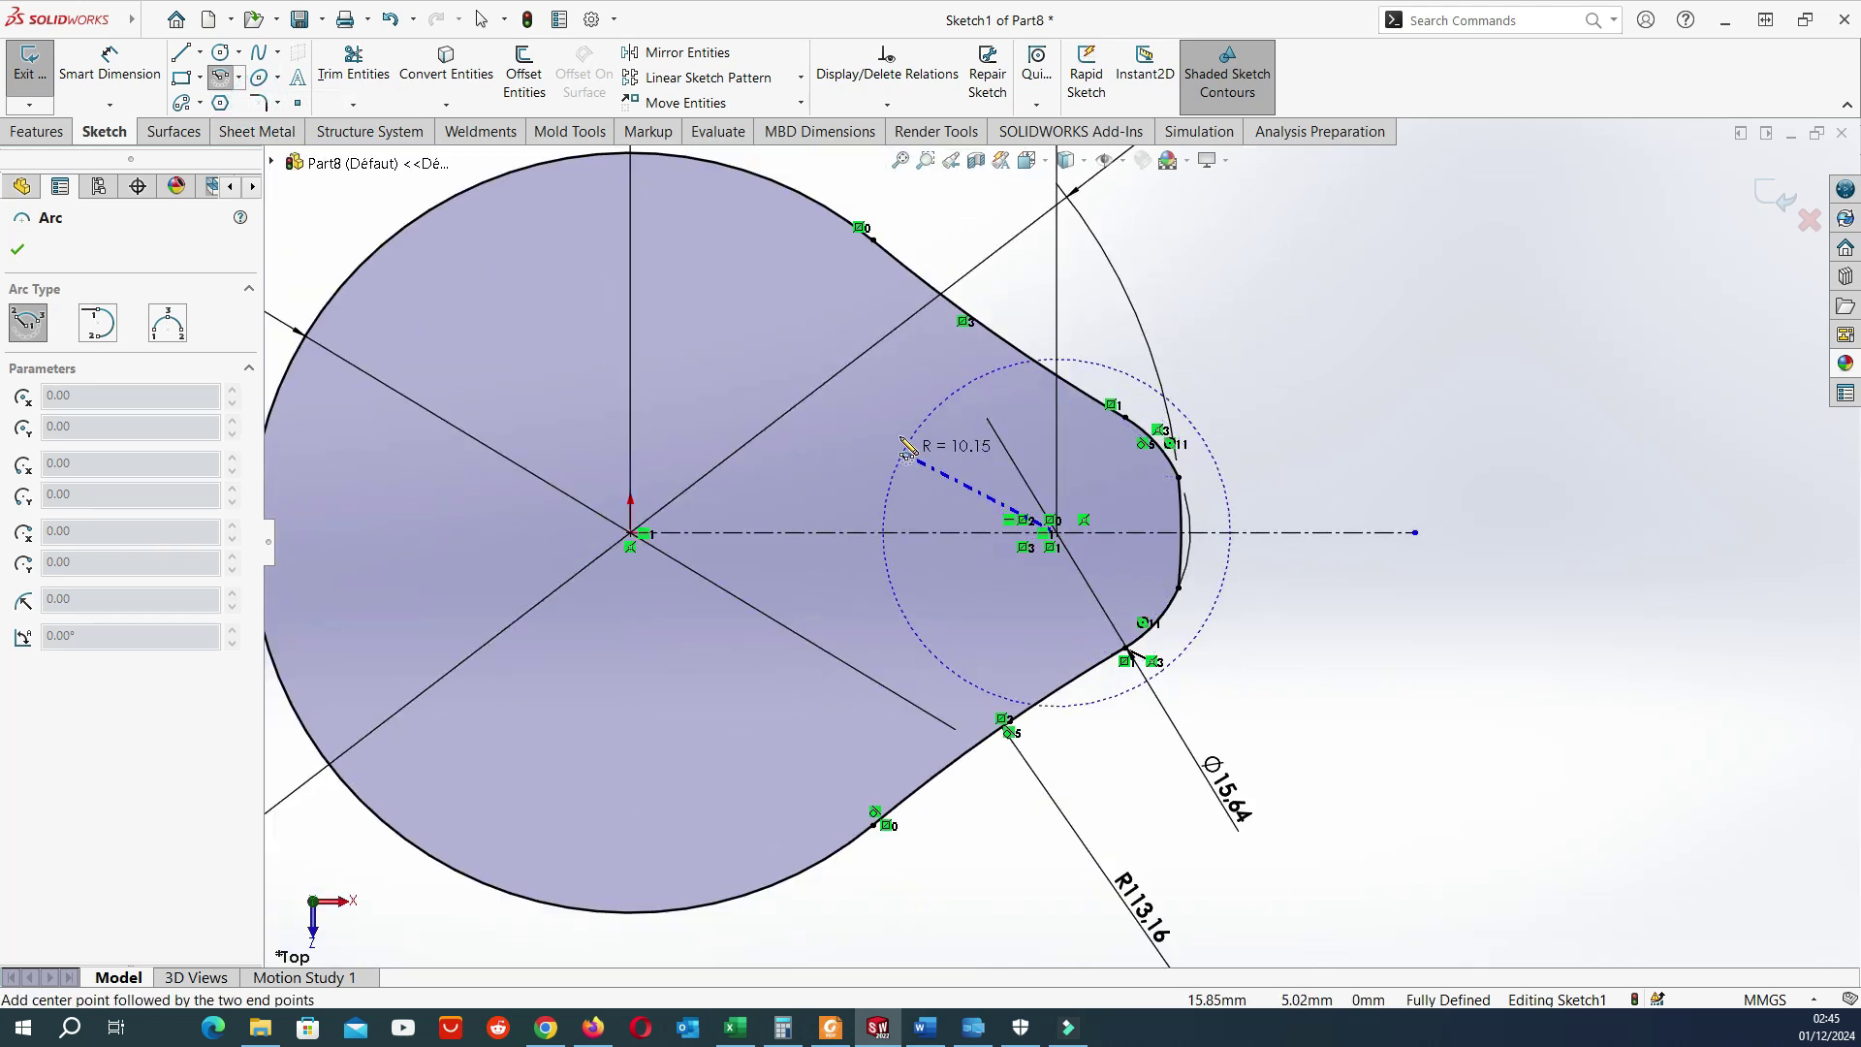
{"action": "left_click", "coordinate": [842, 315]}
{"action": "left_click", "coordinate": [785, 395]}
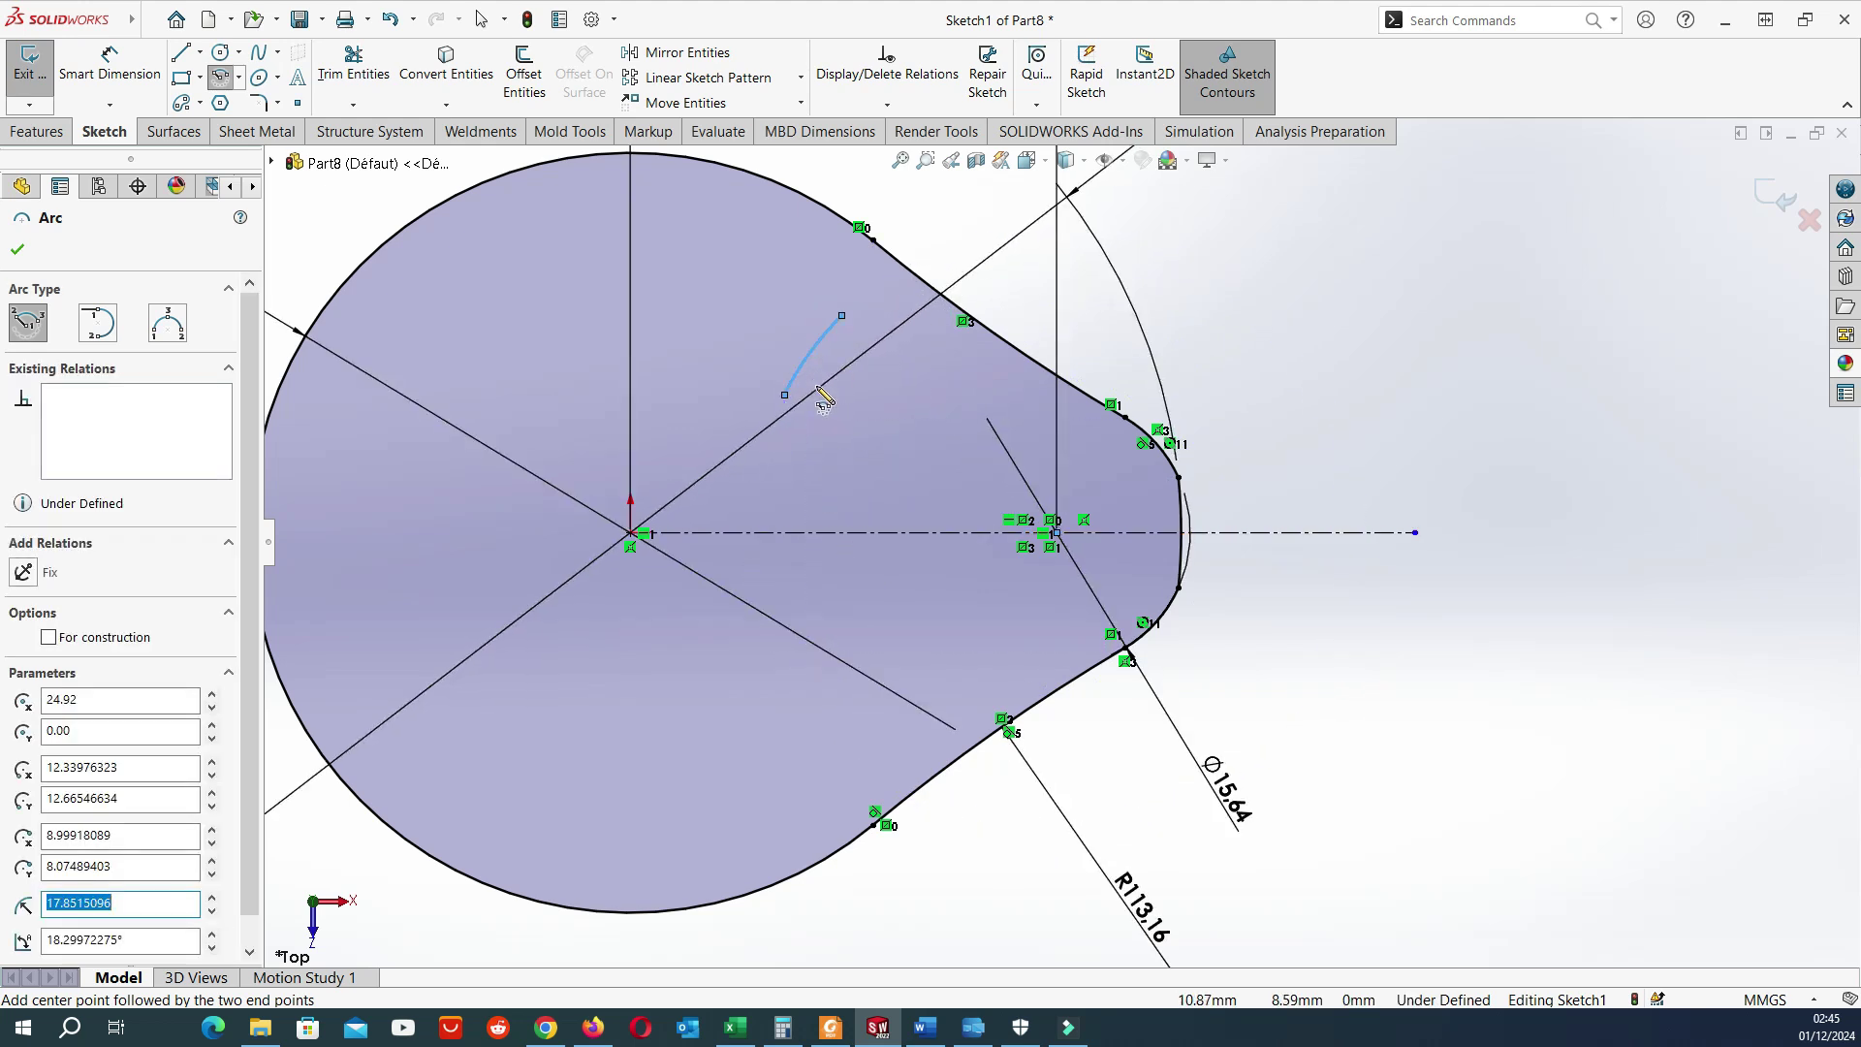
{"action": "key", "text": "Escape"}
{"action": "left_click_drag", "start_coordinate": [787, 397], "coordinate": [822, 708]}
{"action": "left_click", "coordinate": [1260, 612]}
Dimension the new inner arc's radius as 20 mm.
{"action": "left_click", "coordinate": [110, 63]}
{"action": "left_click", "coordinate": [780, 465]}
{"action": "left_click", "coordinate": [831, 453]}
{"action": "type", "text": "20"}
{"action": "key", "text": "Return"}
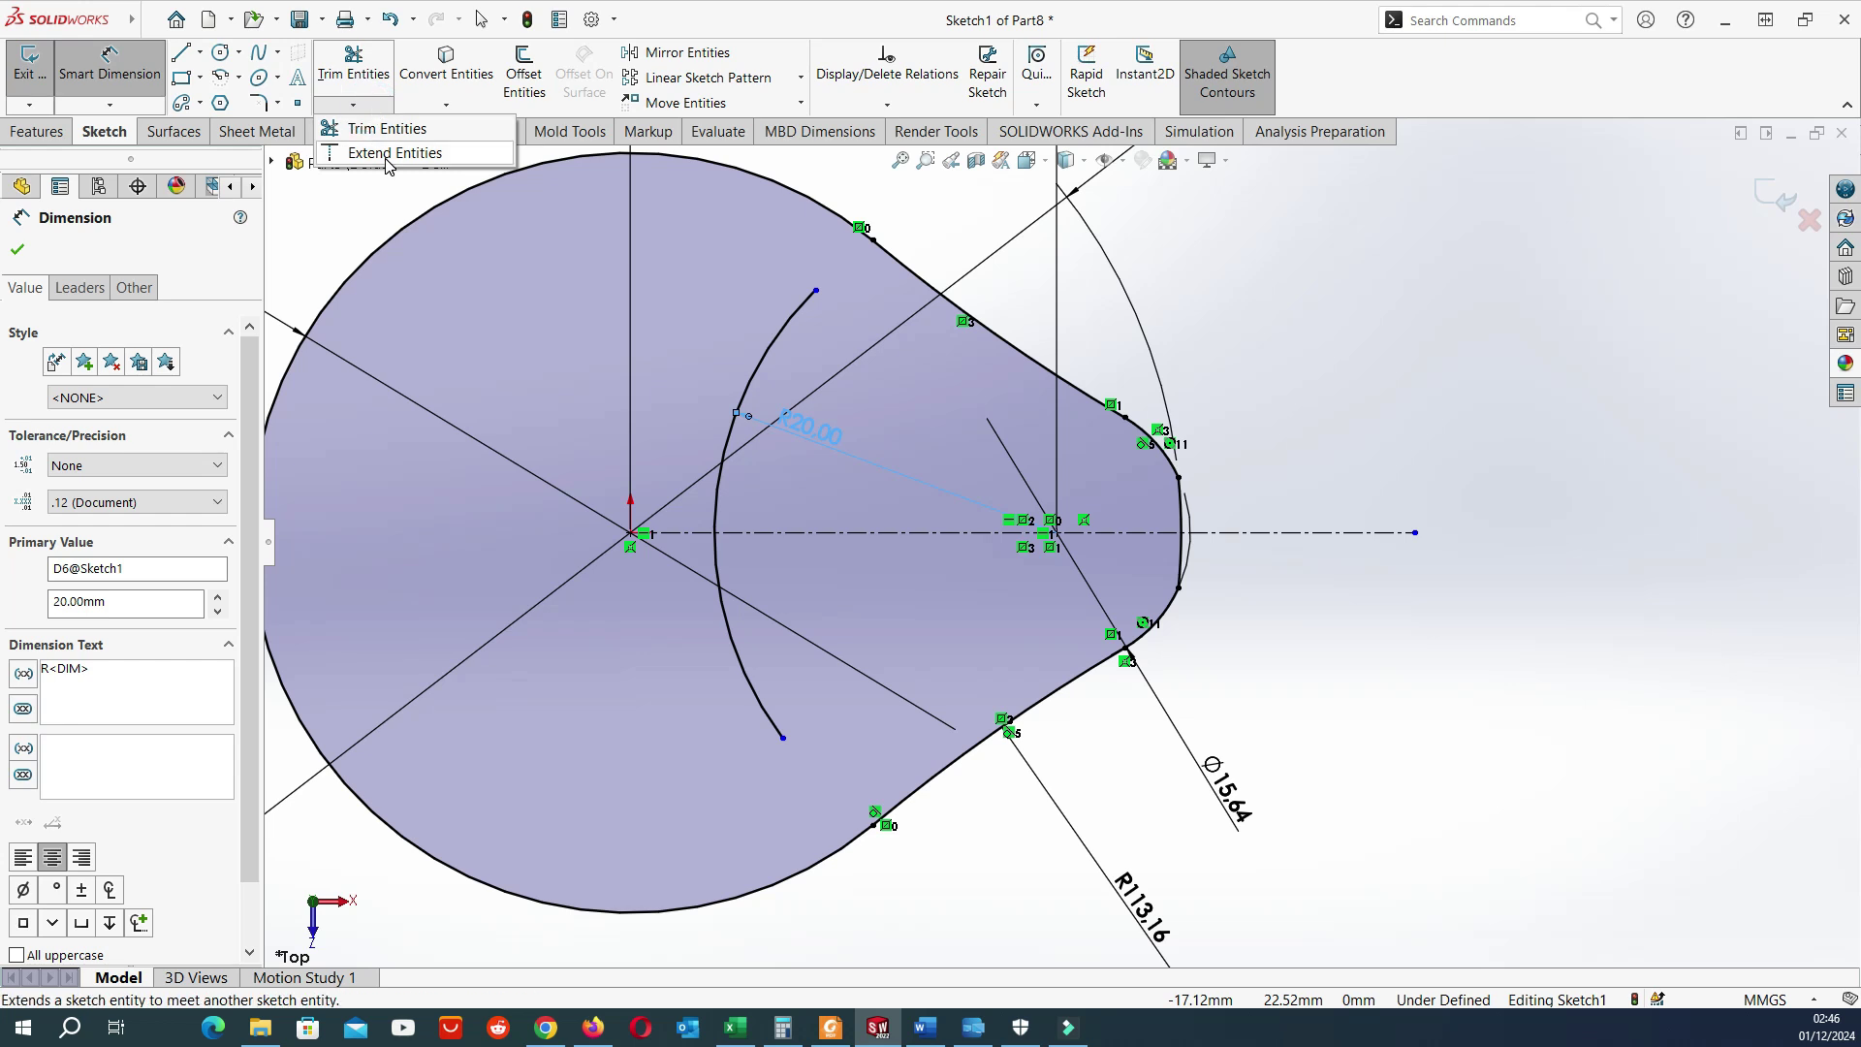
Extend both ends of the R20 arc to meet the teardrop outline.
{"action": "left_click", "coordinate": [375, 109]}
{"action": "left_click", "coordinate": [374, 108]}
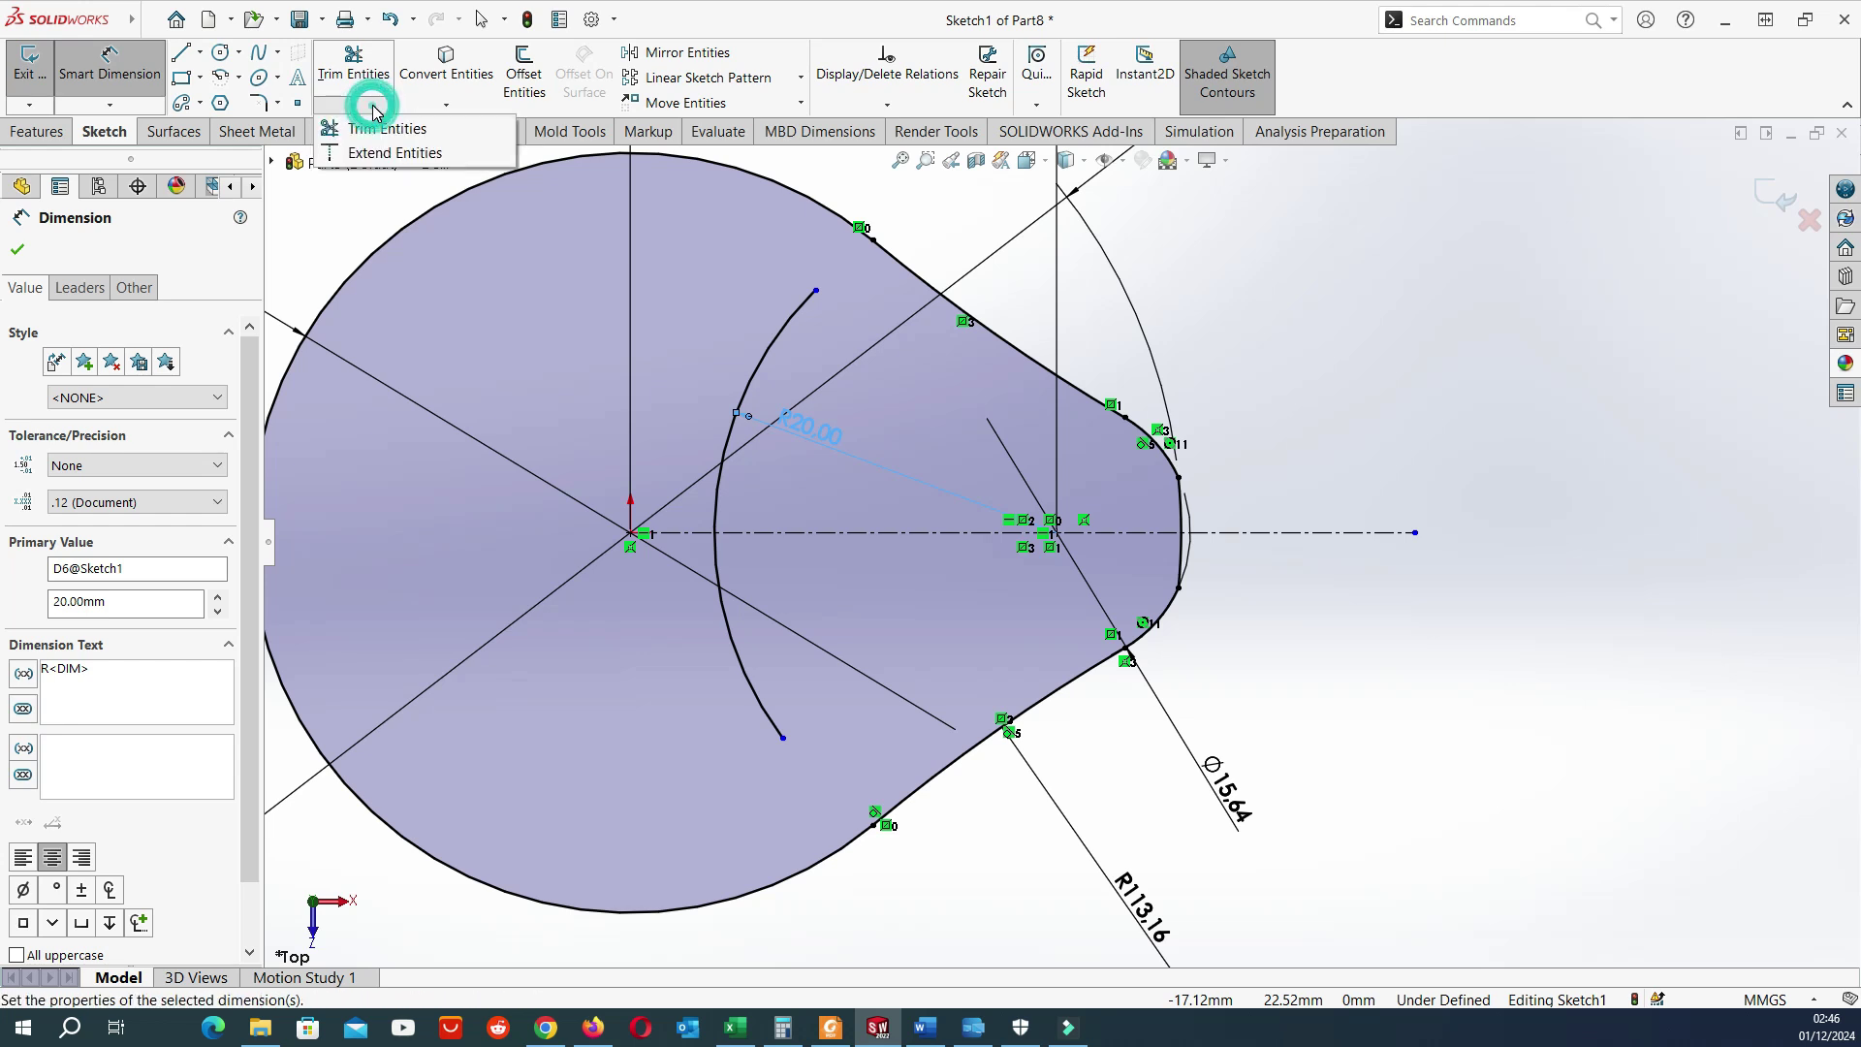
{"action": "left_click", "coordinate": [397, 153]}
{"action": "left_click", "coordinate": [799, 325]}
{"action": "left_click", "coordinate": [738, 672]}
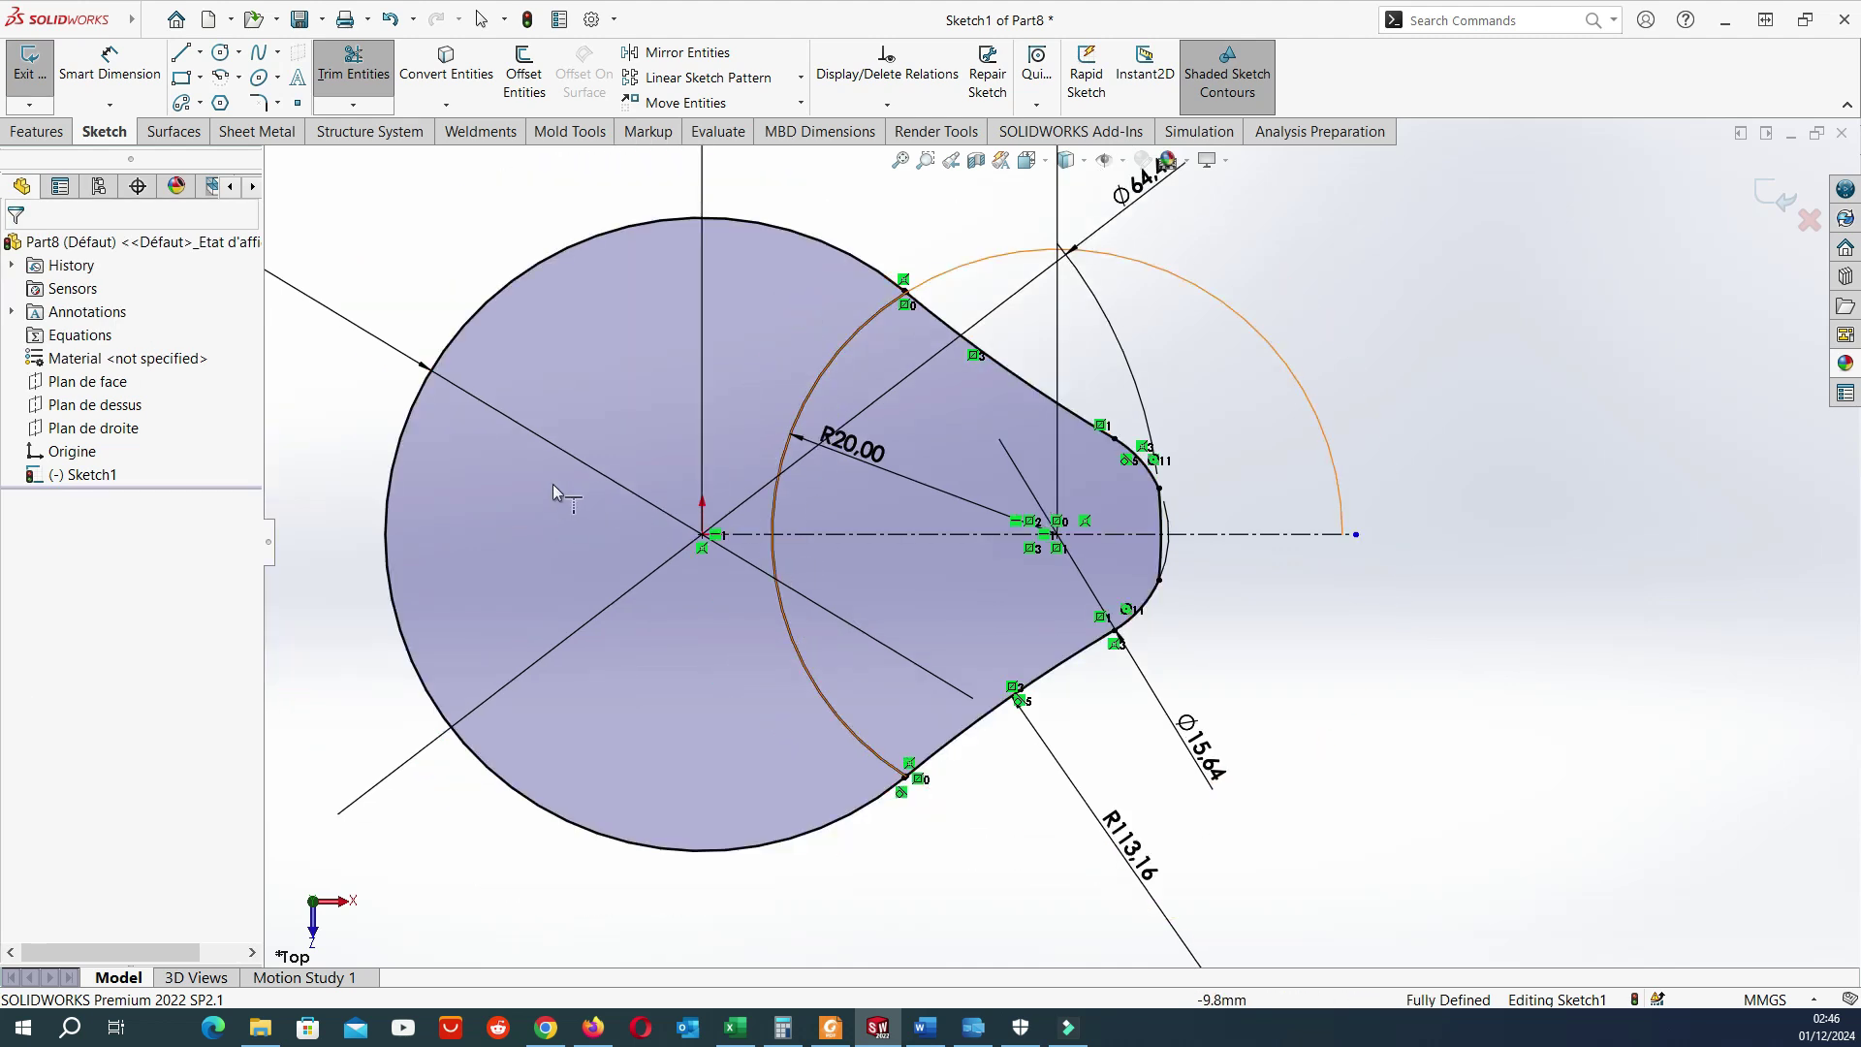
Sketch a circle of about 1.13 mm radius centred on the centerline, just outward of the R20 arc's centre.
{"action": "scroll", "coordinate": [552, 490], "scroll_direction": "down", "scroll_amount": 1}
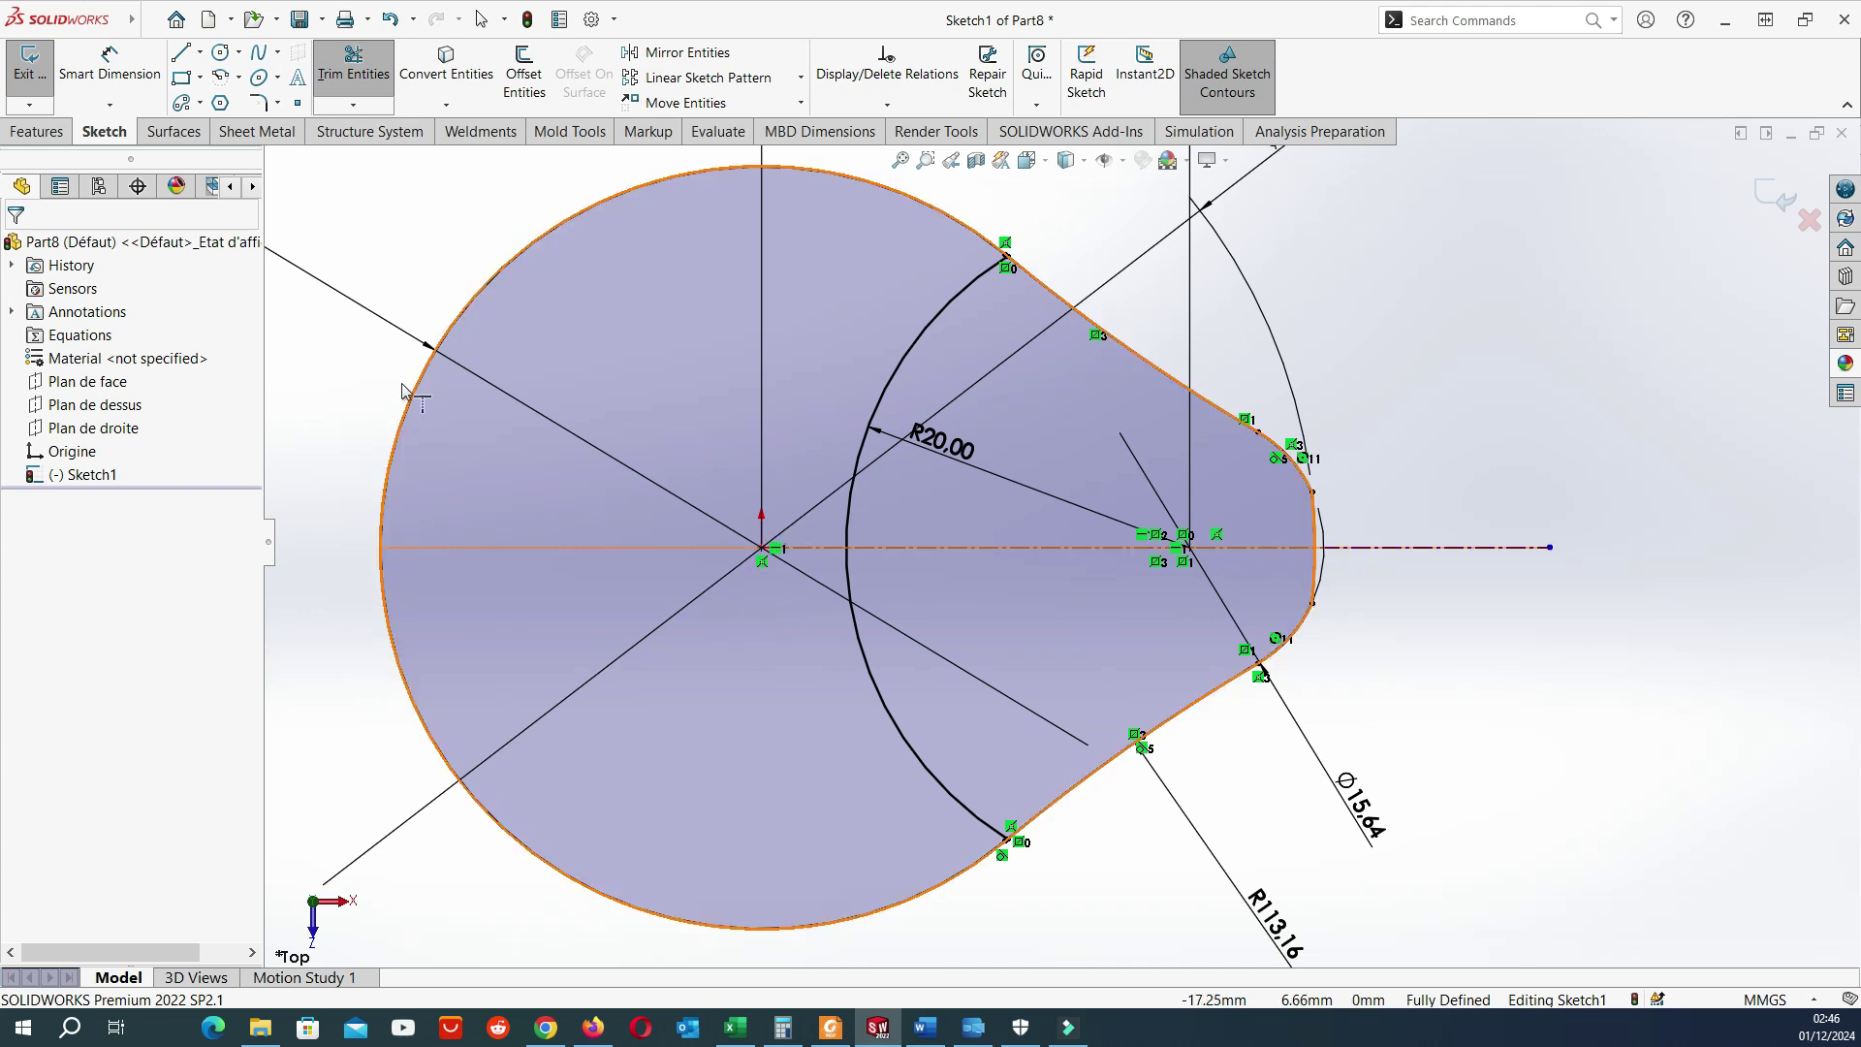
{"action": "left_click", "coordinate": [222, 55]}
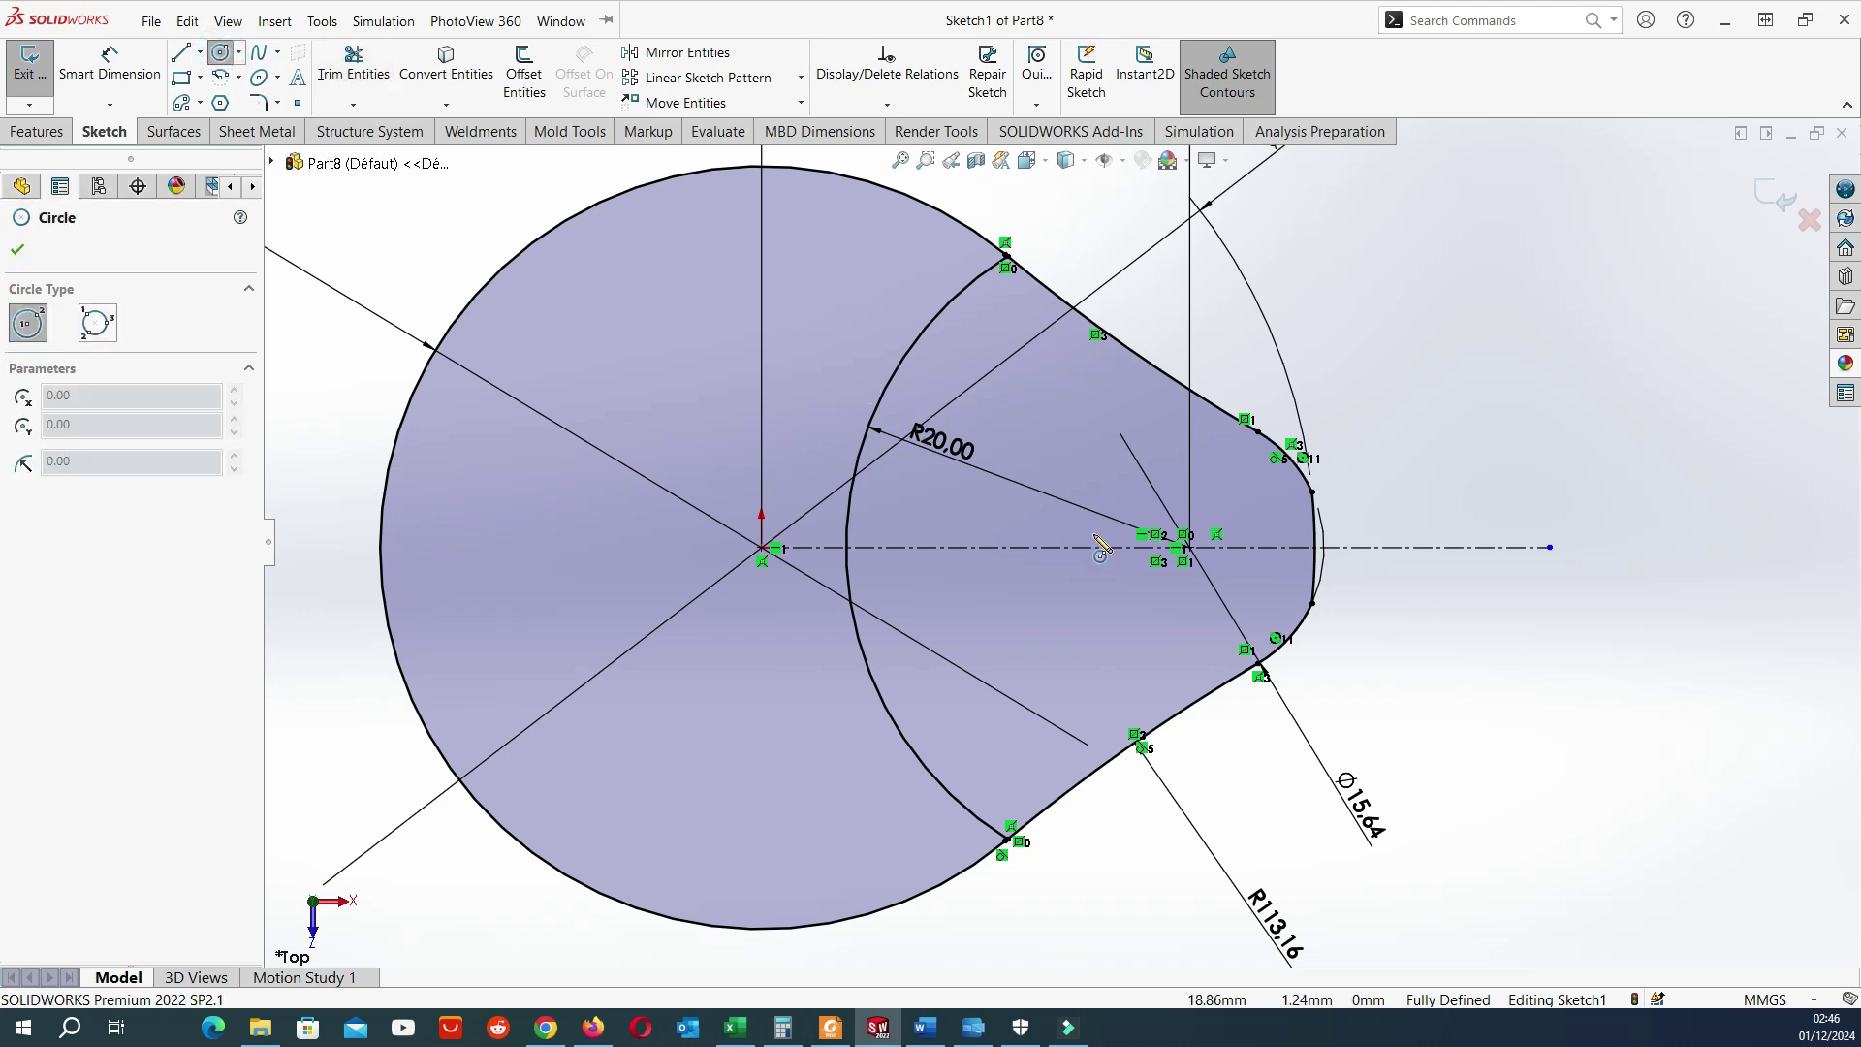
{"action": "scroll", "coordinate": [1100, 548], "scroll_direction": "down", "scroll_amount": 3}
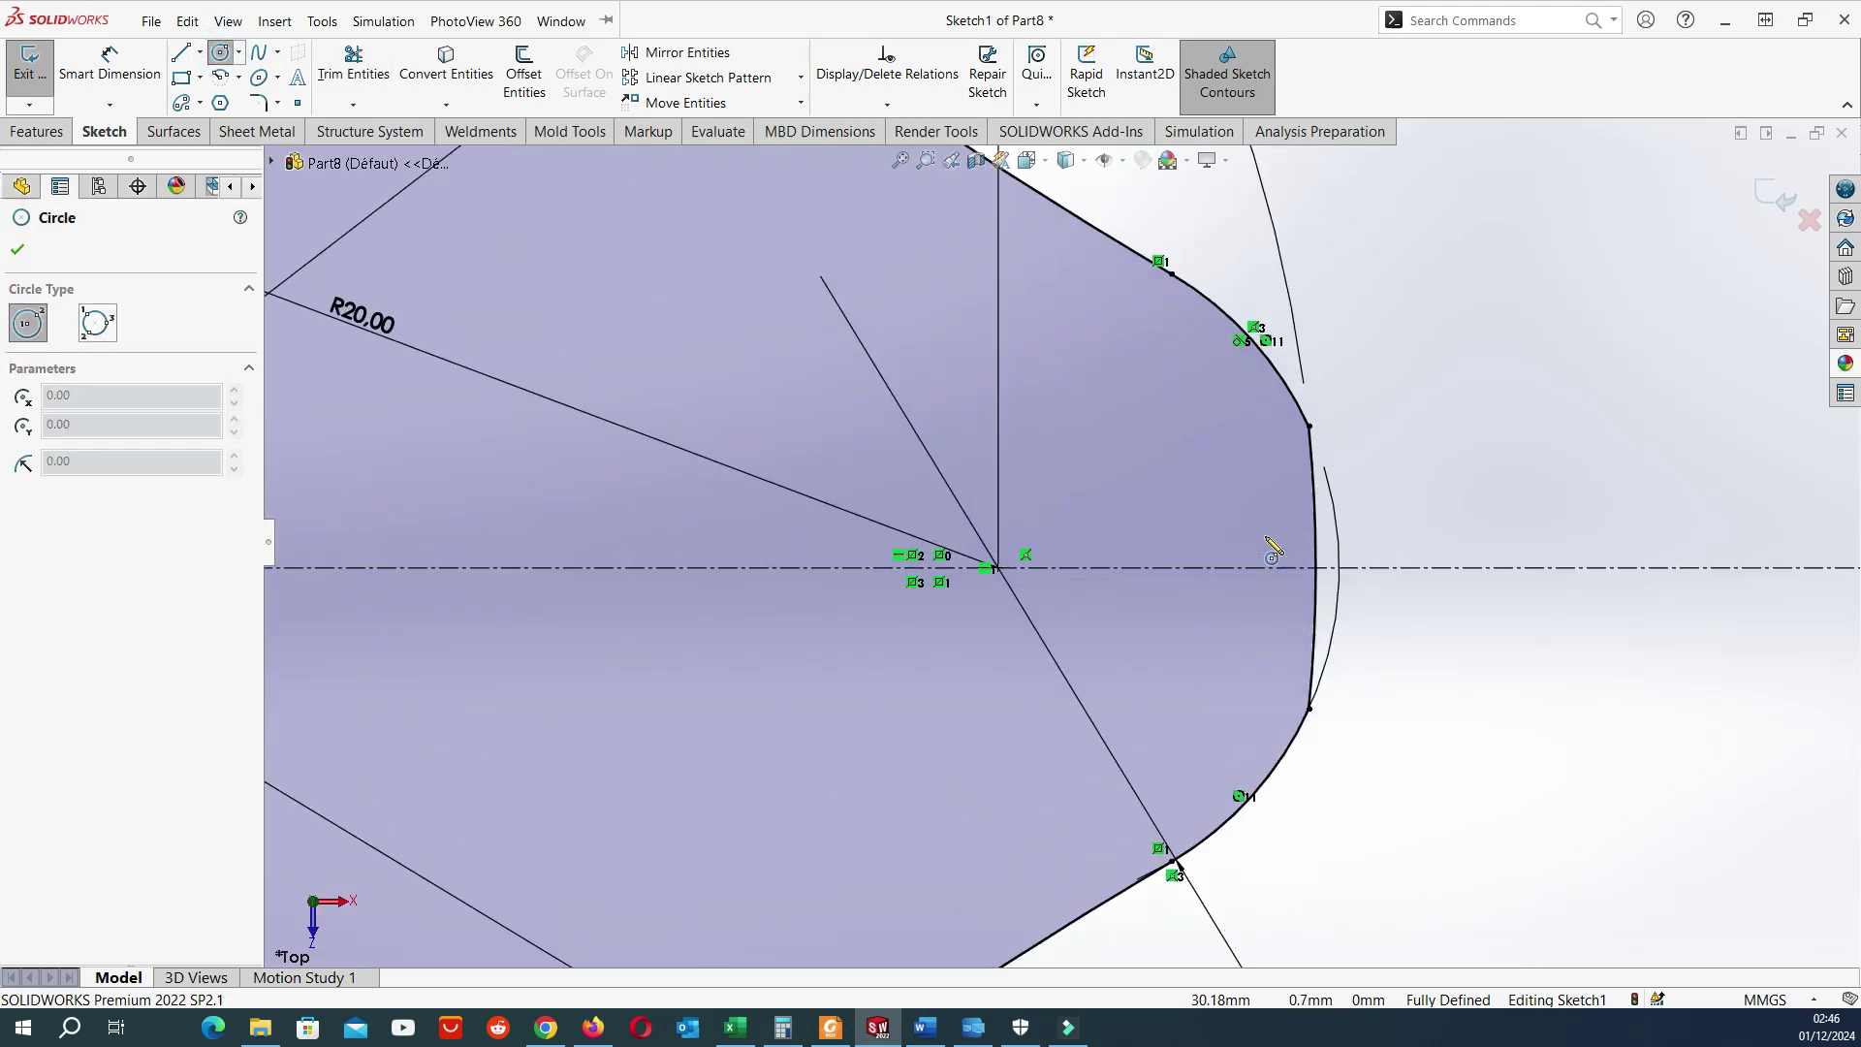
{"action": "left_click", "coordinate": [1069, 568]}
{"action": "left_click", "coordinate": [1108, 538]}
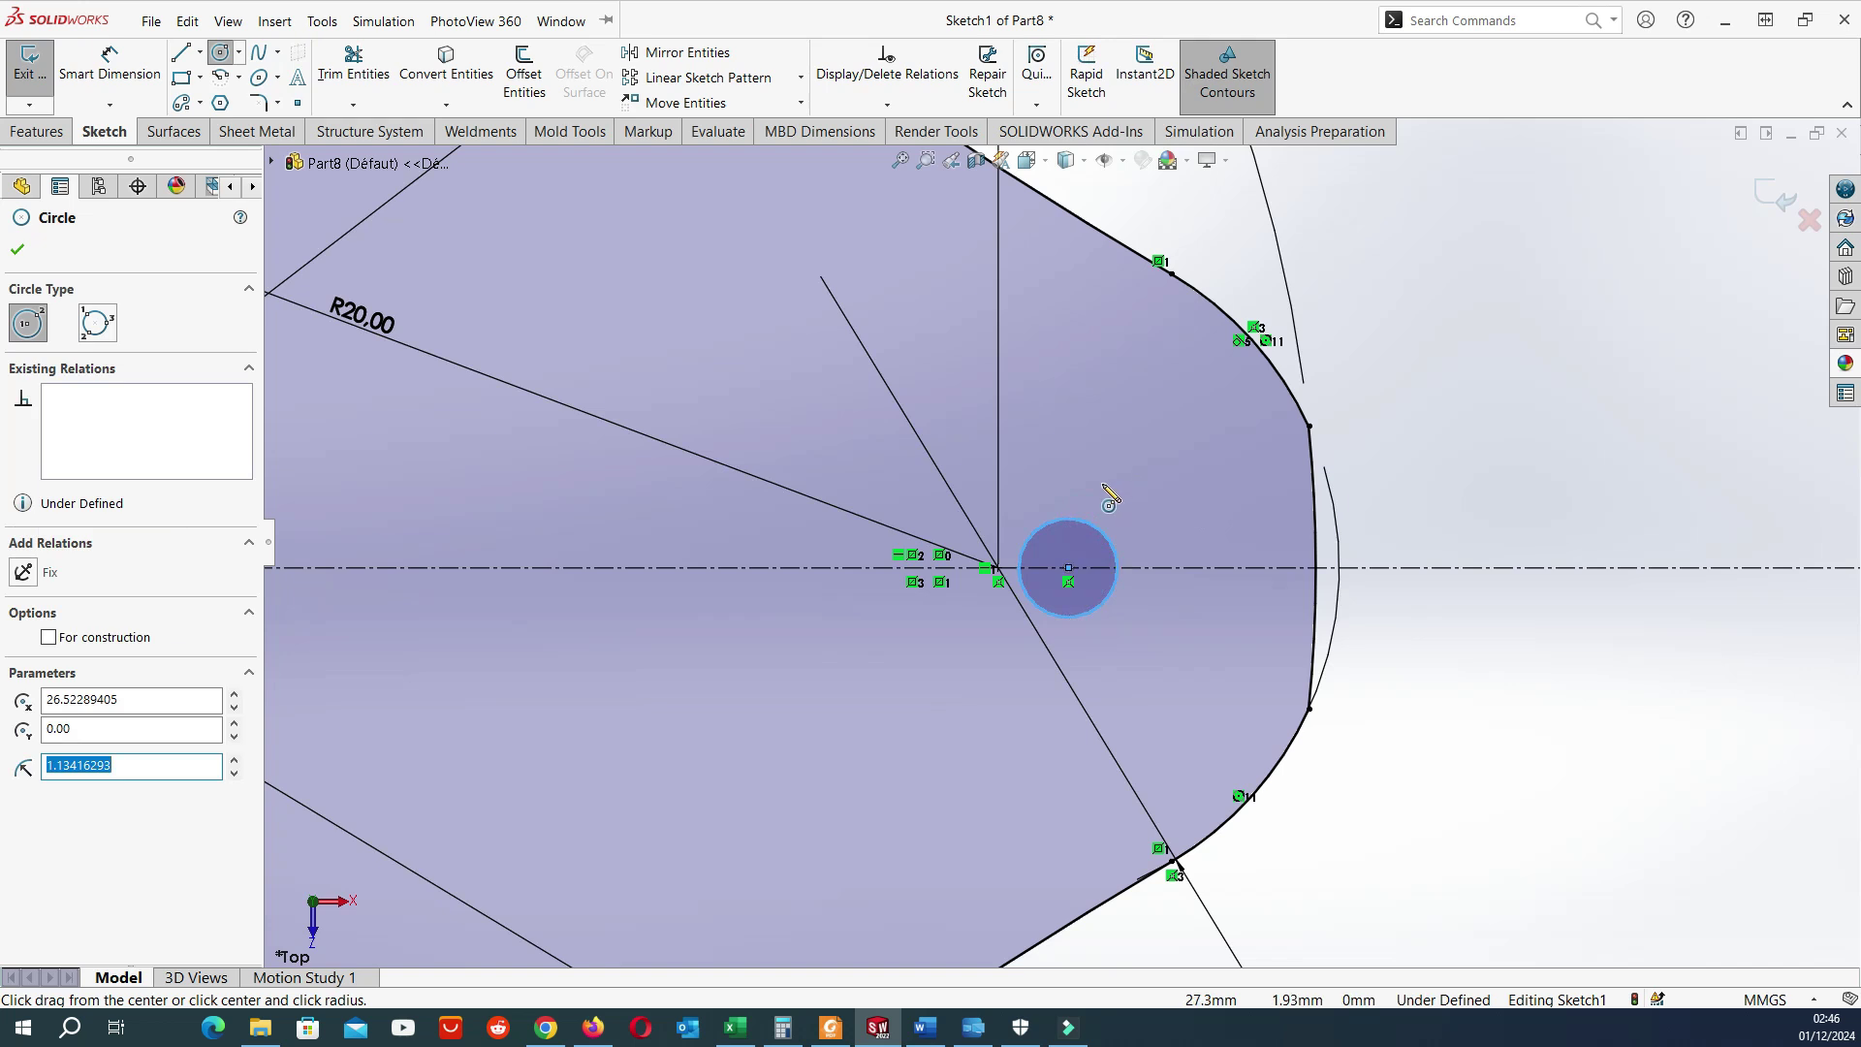
Dimension the new small circle's diameter as 3 mm.
{"action": "left_click", "coordinate": [109, 67]}
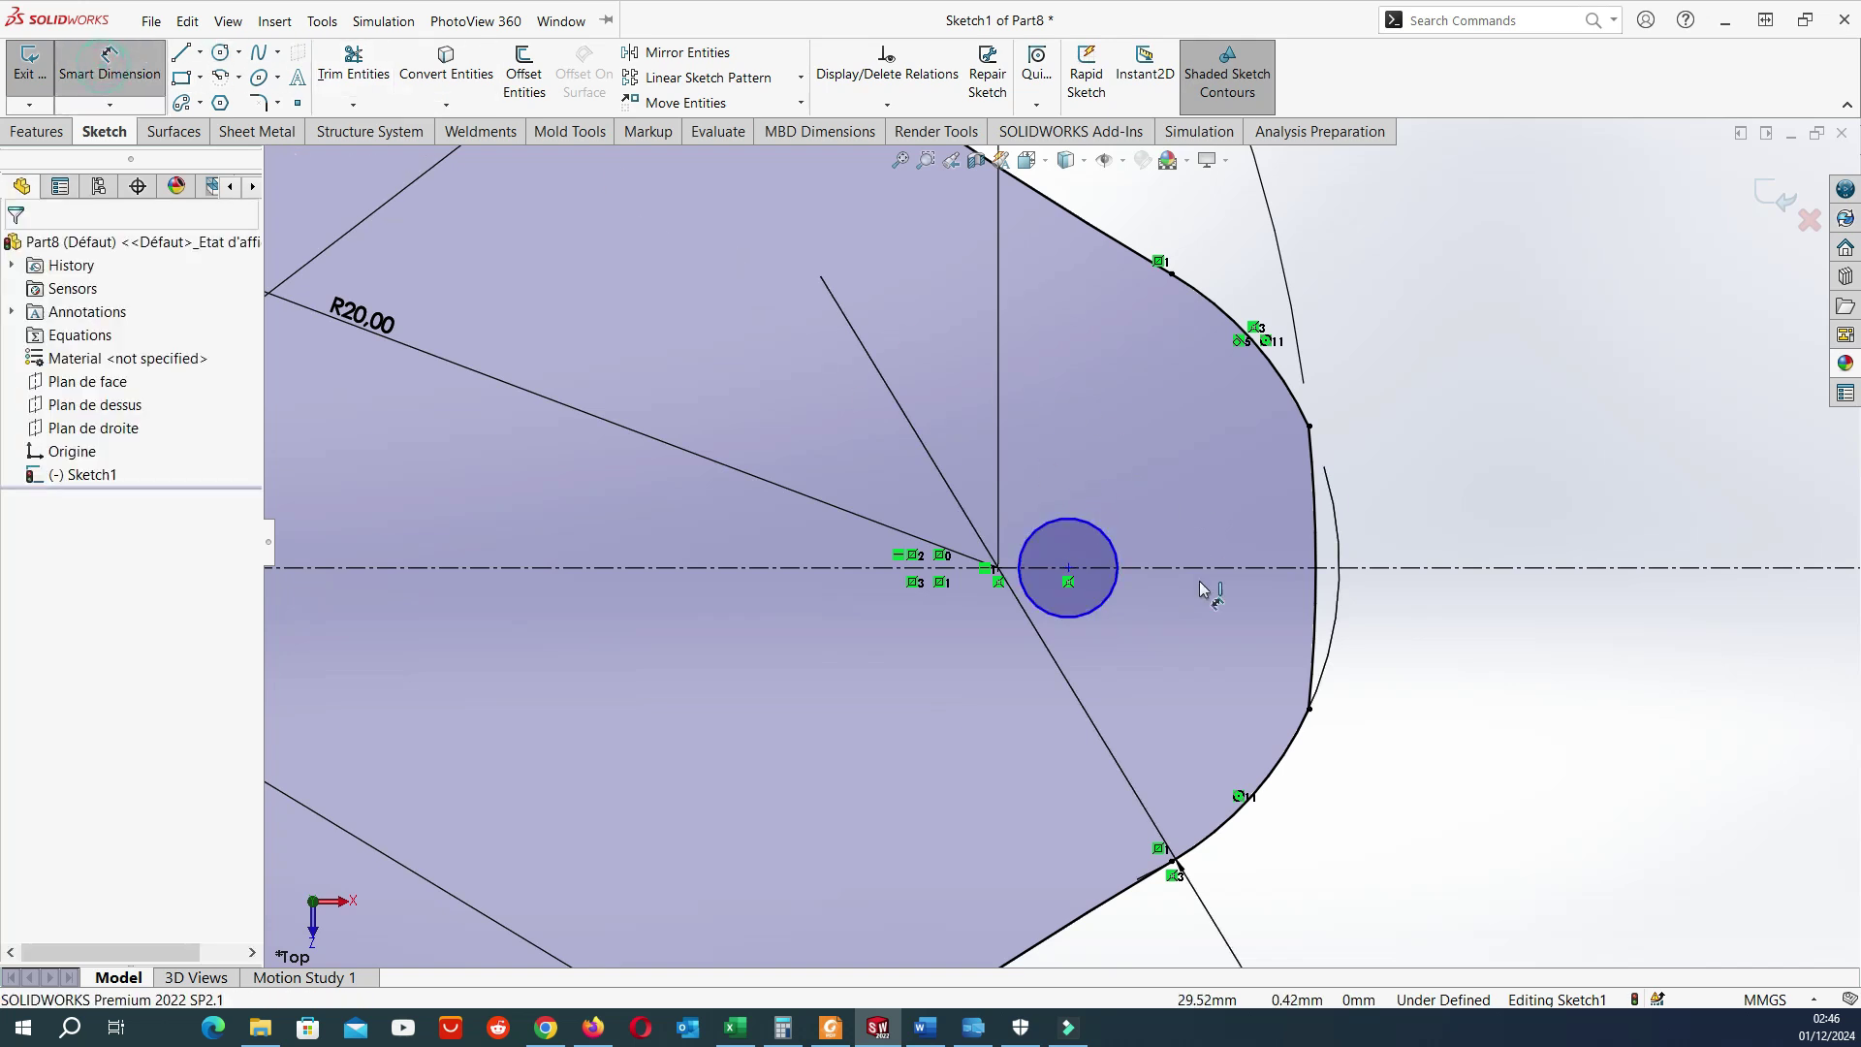
{"action": "left_click", "coordinate": [1116, 544]}
{"action": "left_click", "coordinate": [1389, 320]}
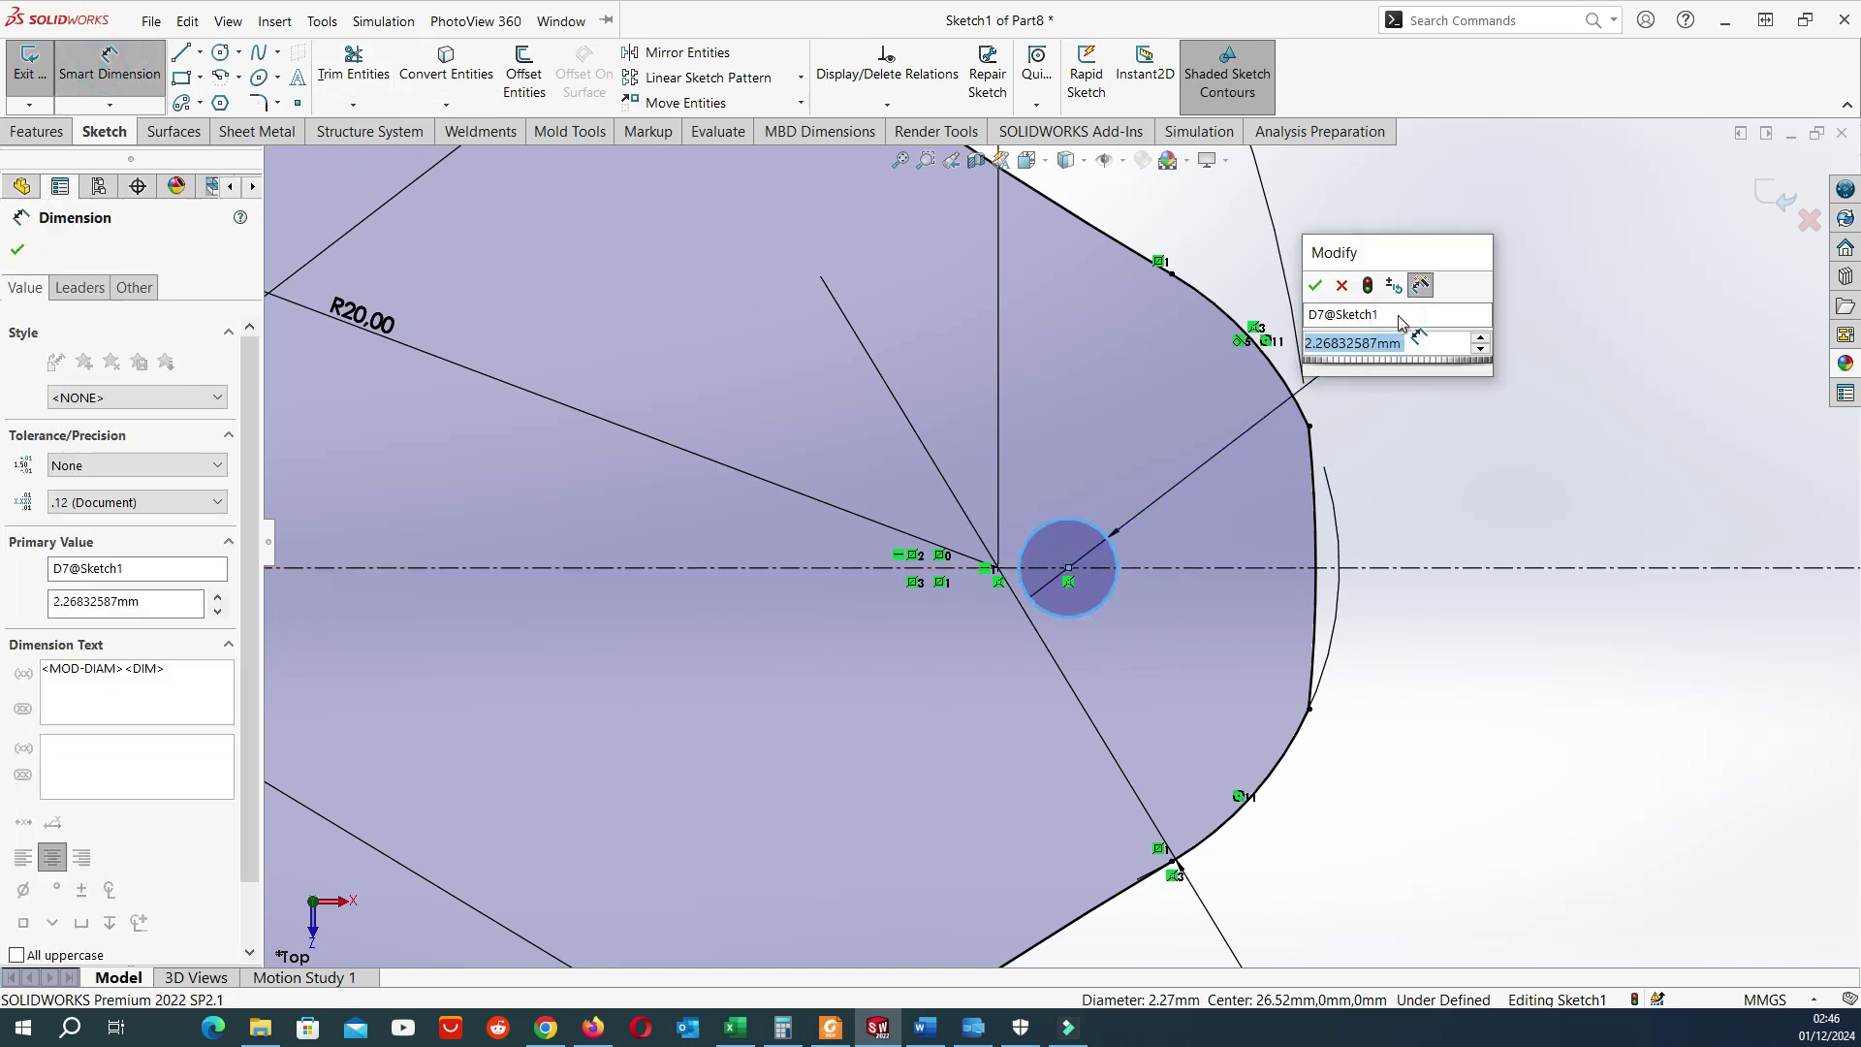
{"action": "type", "text": "3"}
{"action": "key", "text": "Return"}
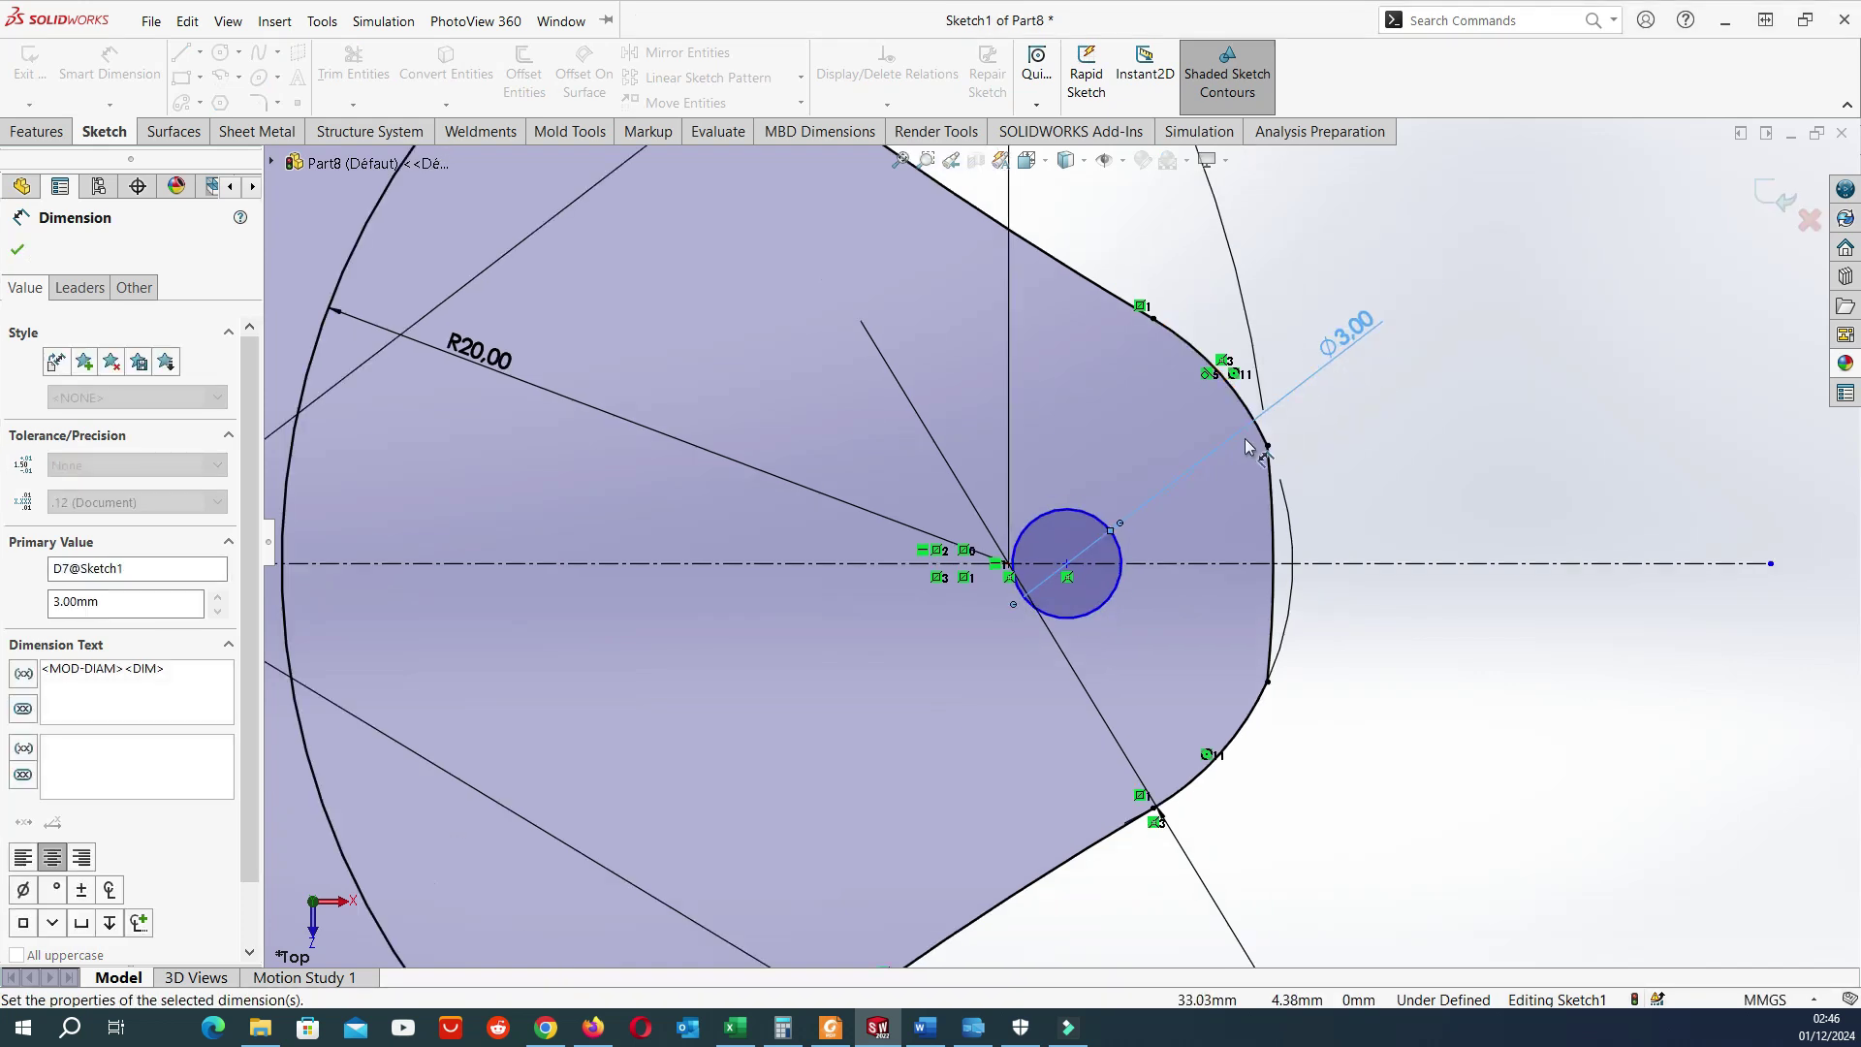
Dimension the horizontal distance from the origin to the 3 mm circle's centre as 25.25 mm.
{"action": "left_click", "coordinate": [1079, 556]}
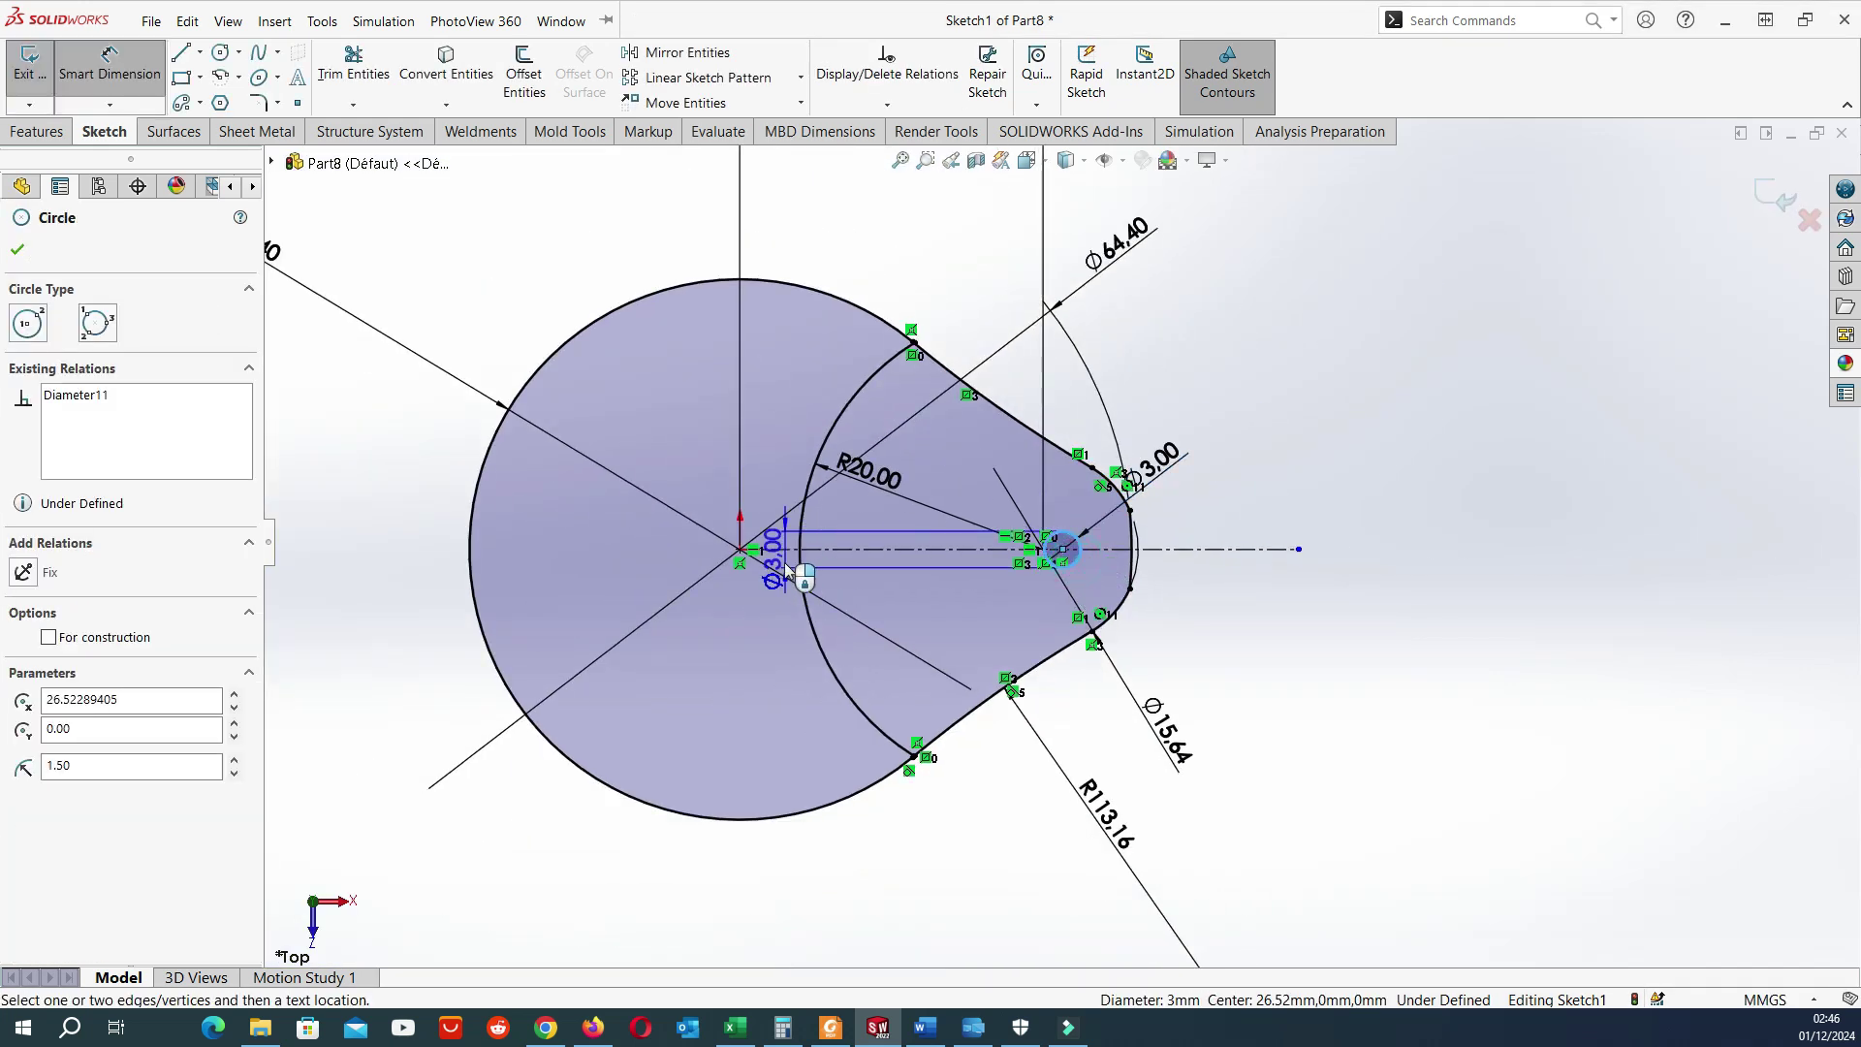
{"action": "left_click", "coordinate": [740, 550]}
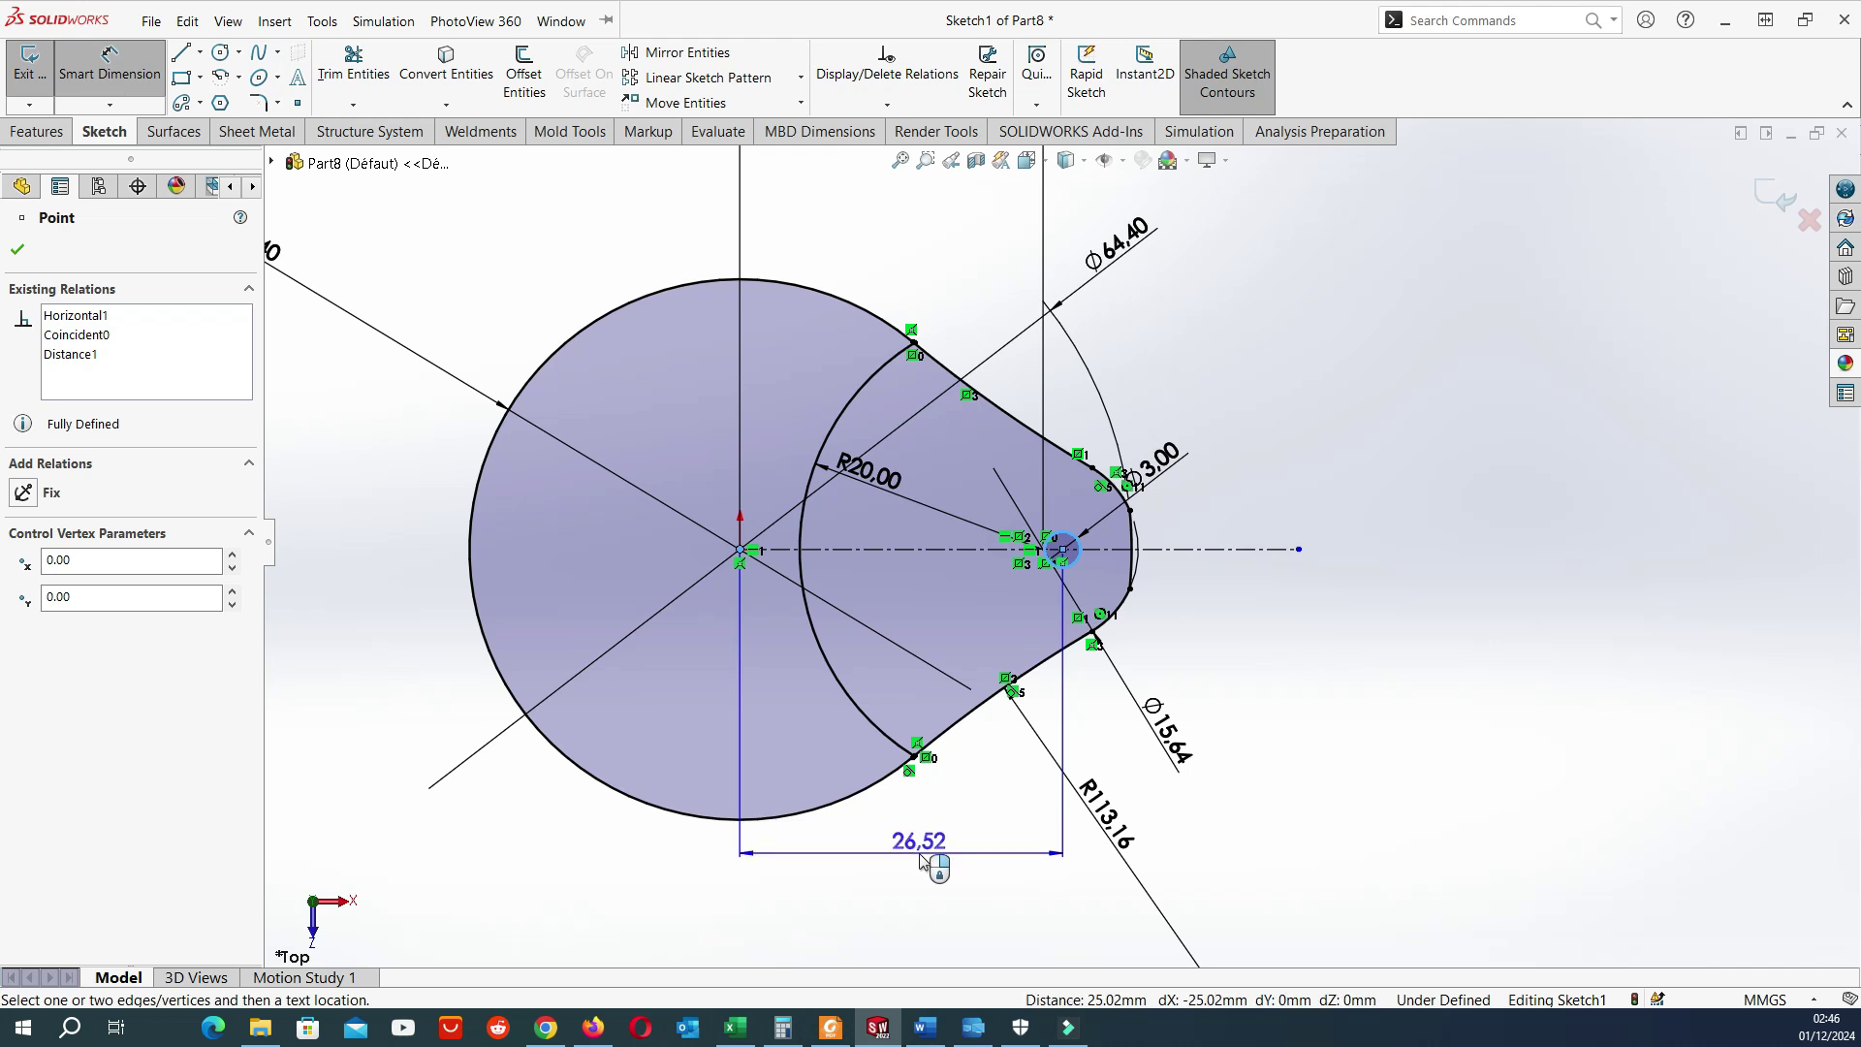
{"action": "left_click", "coordinate": [931, 849]}
{"action": "type", "text": "25.25"}
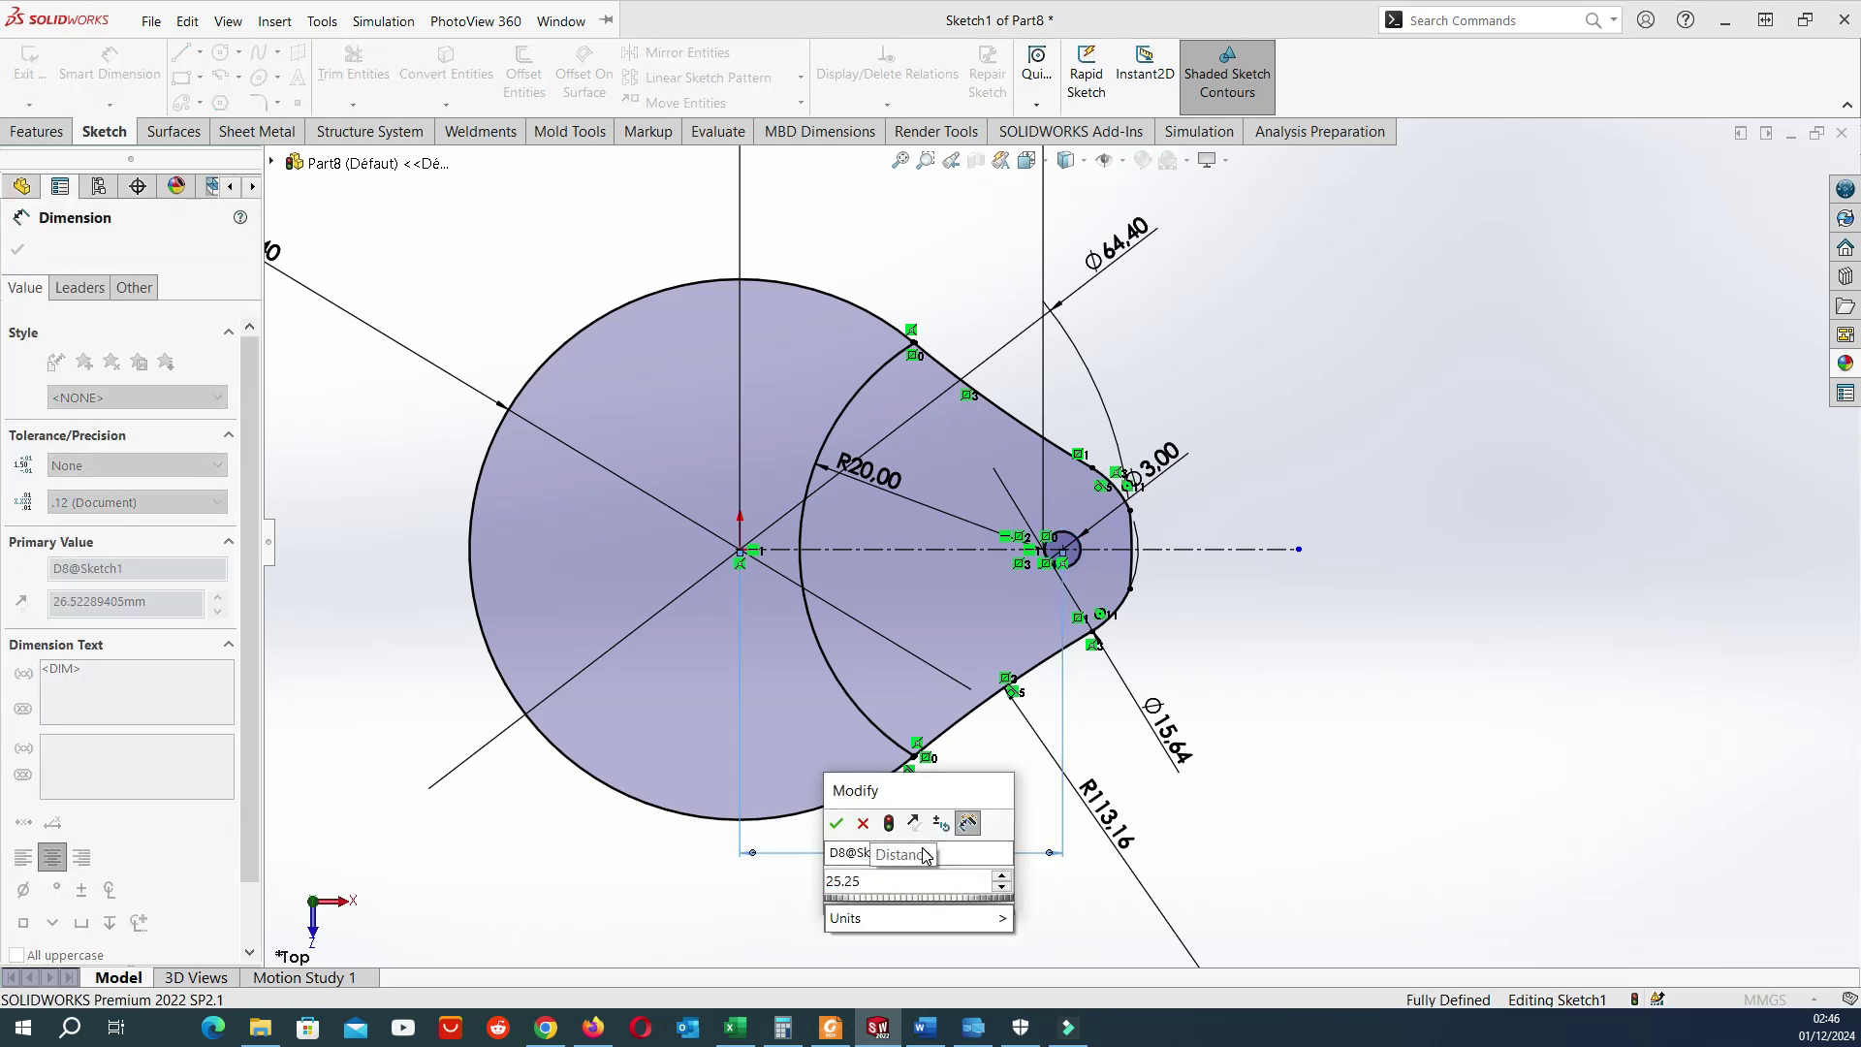
{"action": "key", "text": "Return"}
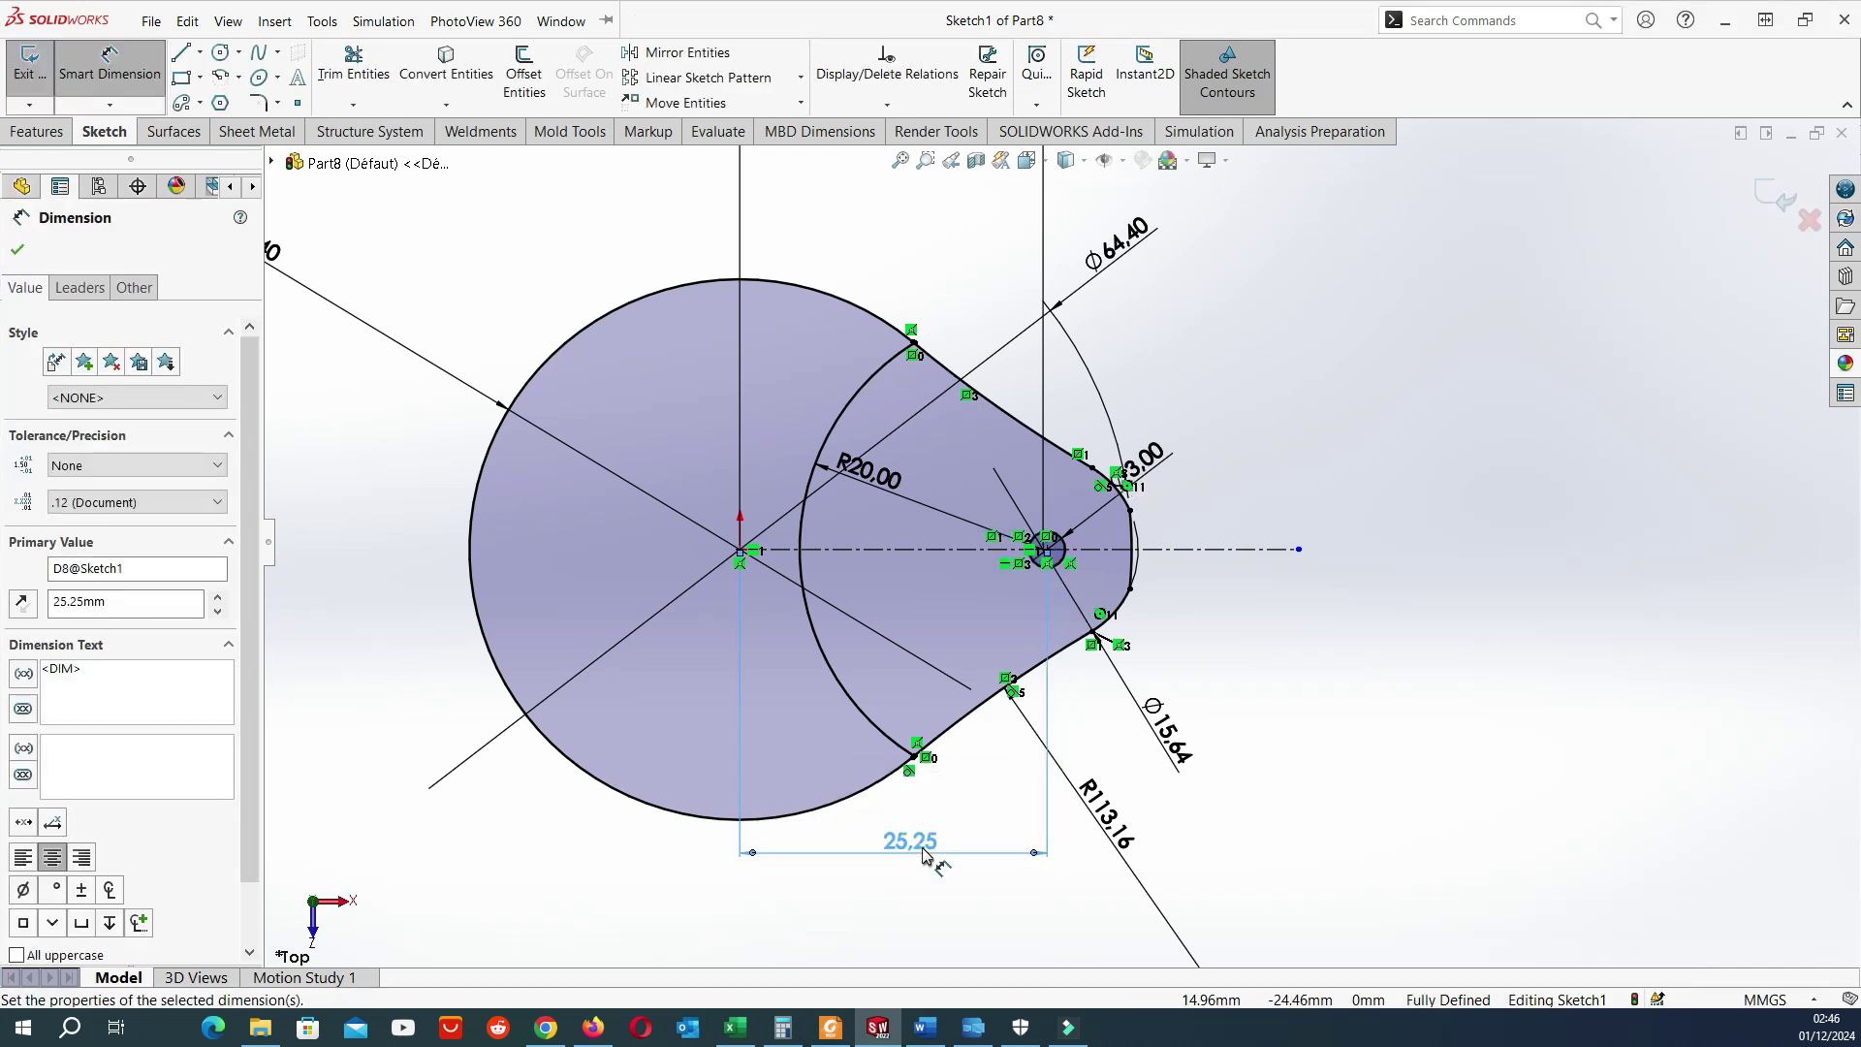
{"action": "key", "text": "Escape"}
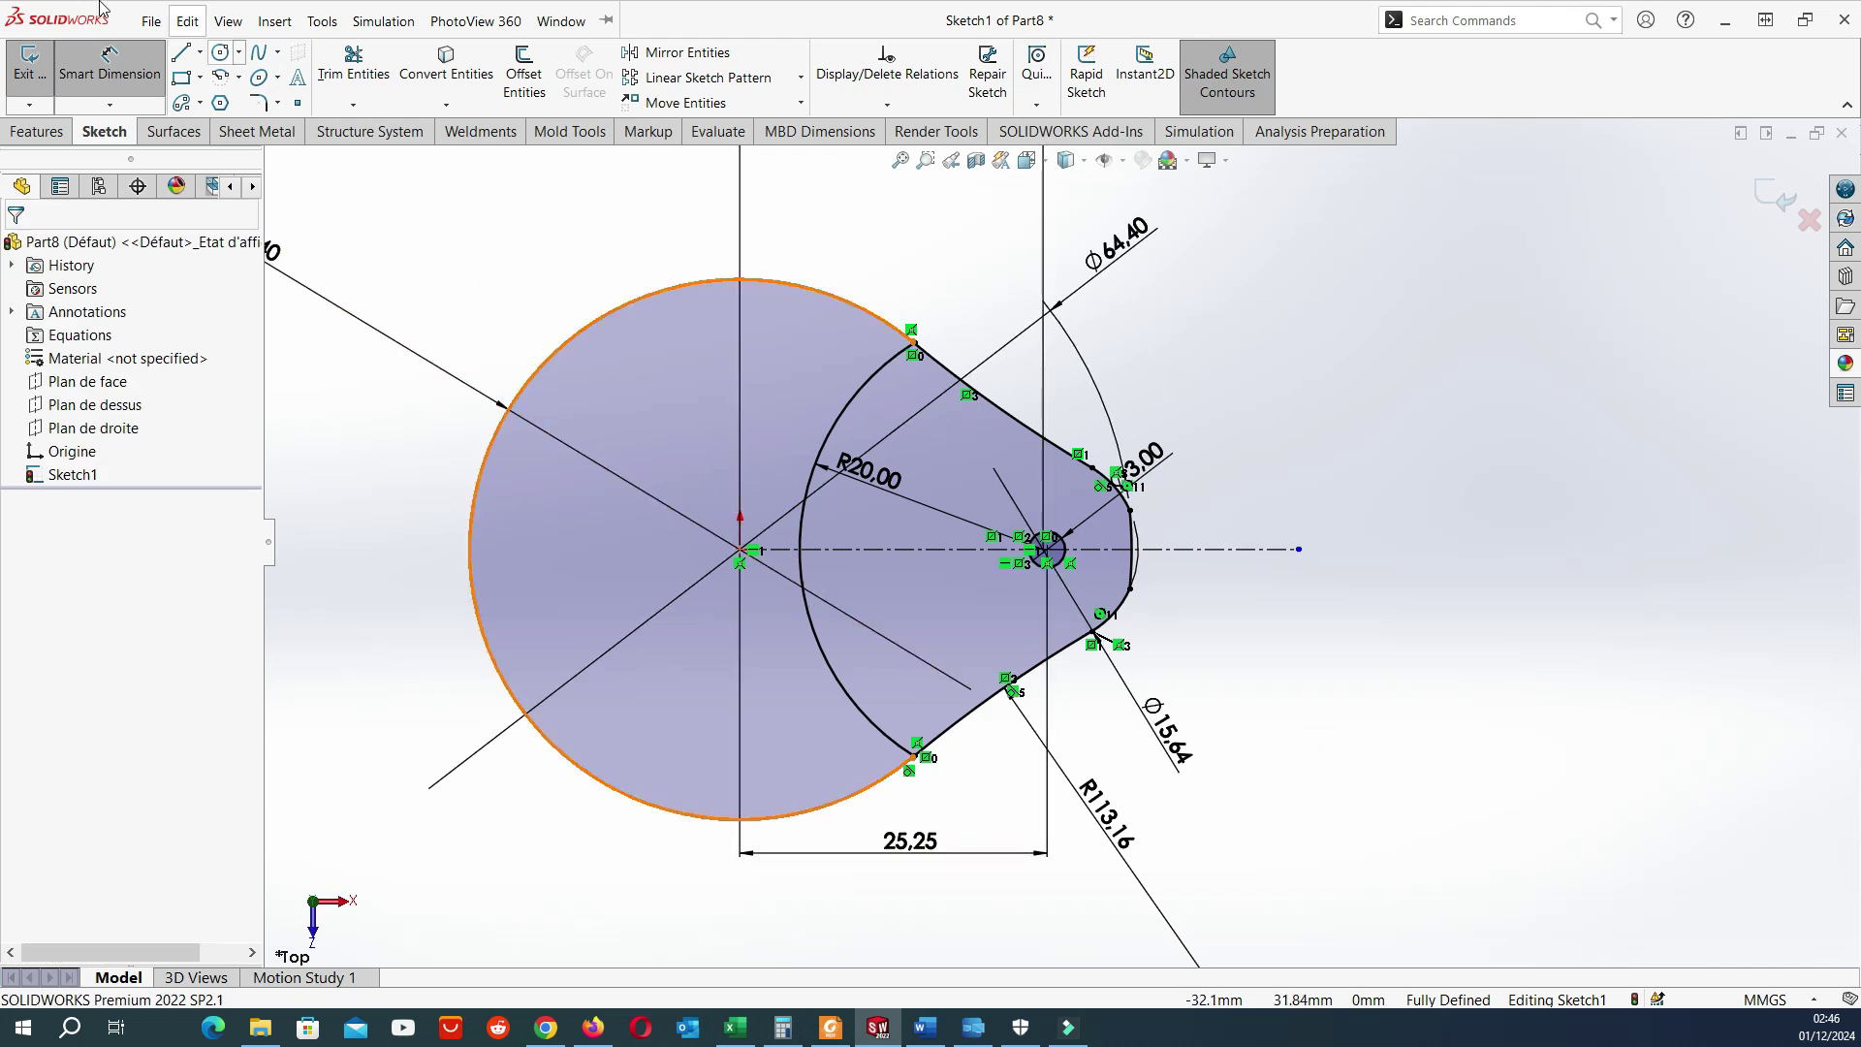
Sketch a circle of about 1.96 mm radius centred on the origin.
{"action": "left_click", "coordinate": [187, 20]}
{"action": "left_click", "coordinate": [695, 233]}
{"action": "left_click", "coordinate": [220, 54]}
{"action": "scroll", "coordinate": [765, 449], "scroll_direction": "down", "scroll_amount": 5}
{"action": "scroll", "coordinate": [914, 486], "scroll_direction": "up", "scroll_amount": 4}
{"action": "scroll", "coordinate": [998, 436], "scroll_direction": "down", "scroll_amount": 4}
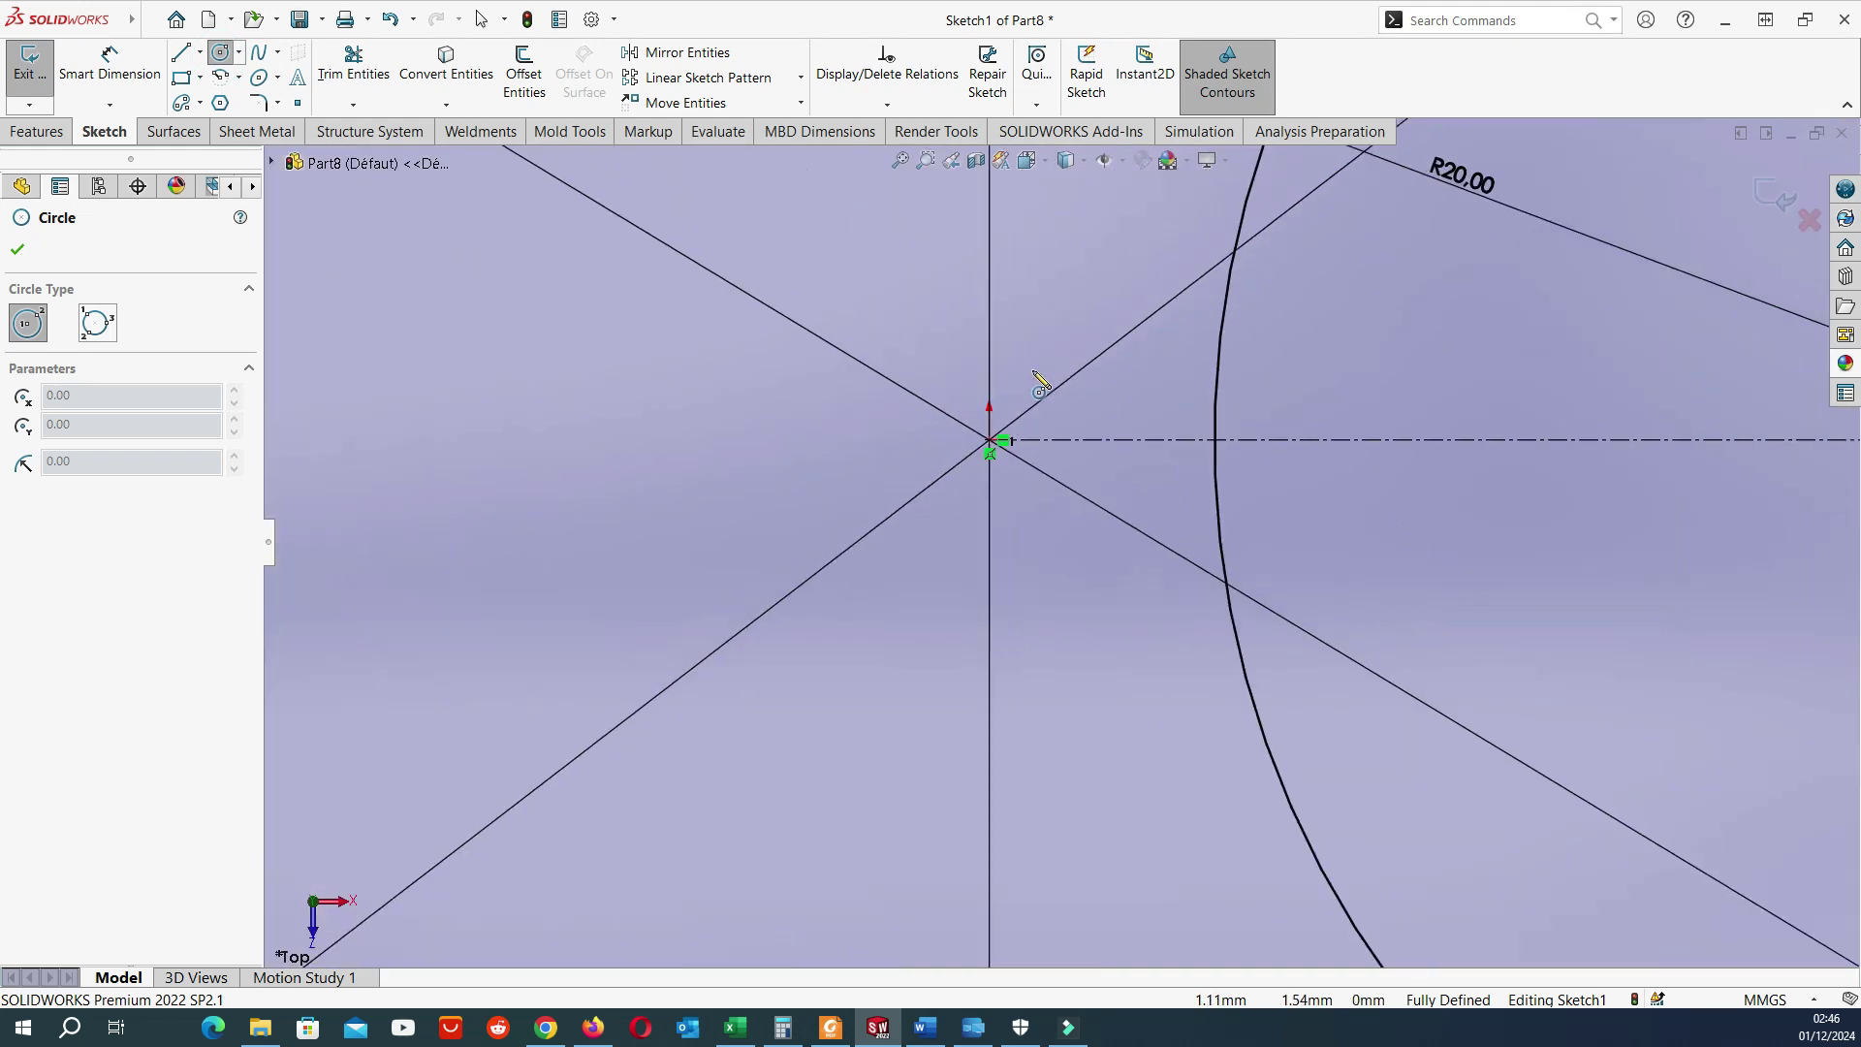
{"action": "left_click", "coordinate": [990, 441]}
{"action": "left_click", "coordinate": [1054, 380]}
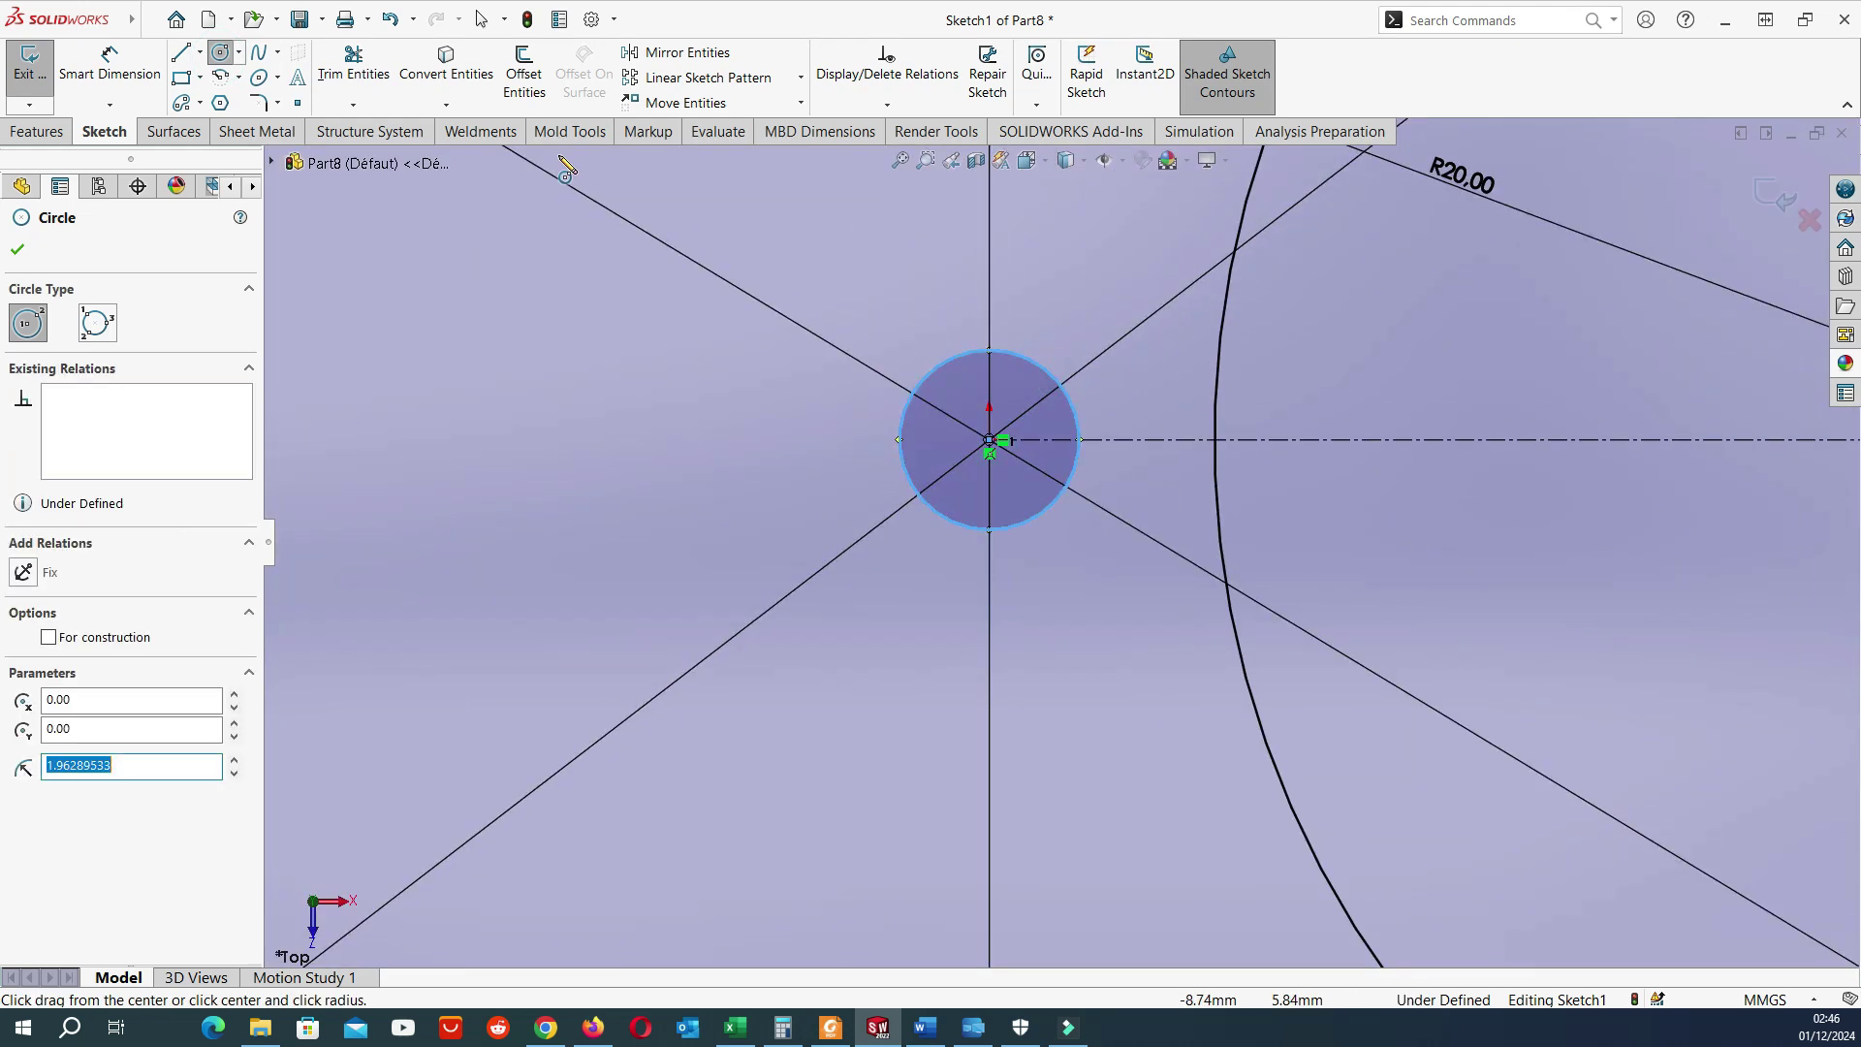
Sketch a three-line rectangular keyway outline across the centerline, with both ends on the origin circle's edge facing the R20 arc.
{"action": "left_click", "coordinate": [186, 54]}
{"action": "left_click", "coordinate": [1078, 424]}
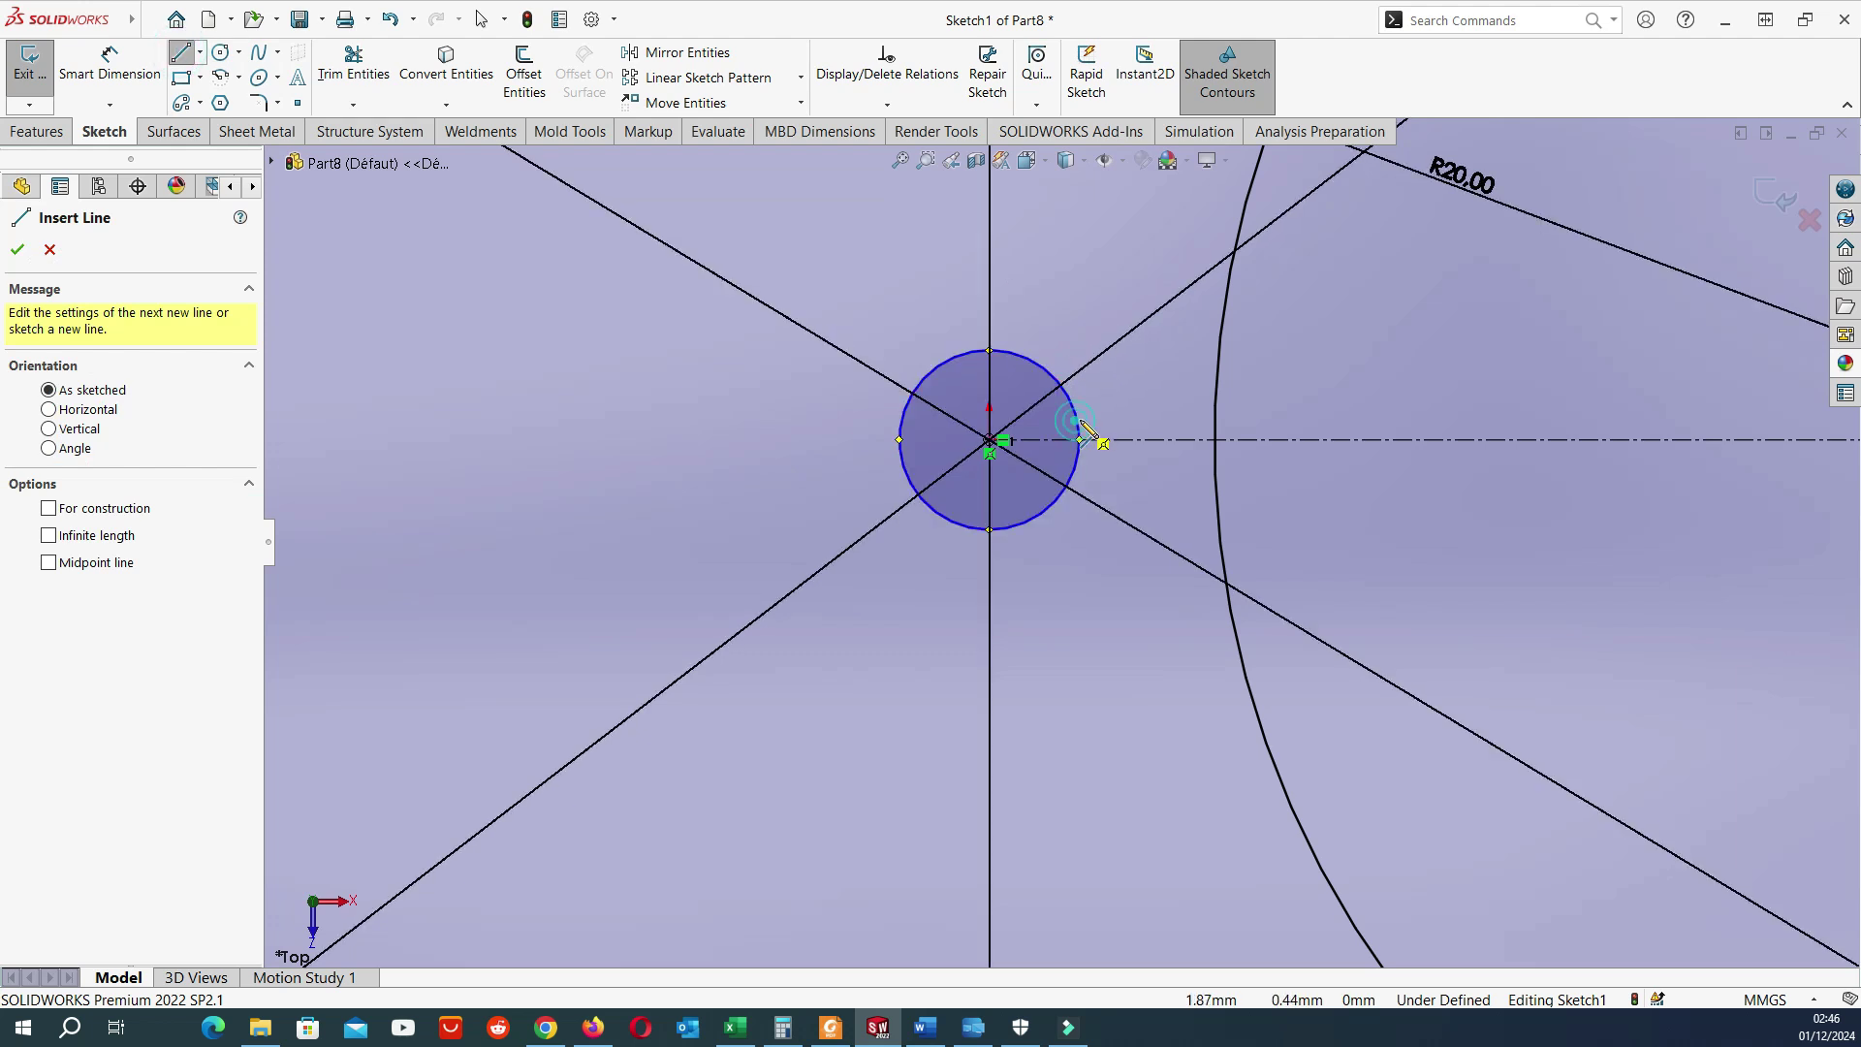
{"action": "left_click", "coordinate": [1129, 419]}
{"action": "left_click", "coordinate": [1130, 470]}
{"action": "left_click", "coordinate": [1079, 471]}
{"action": "key", "text": "Escape"}
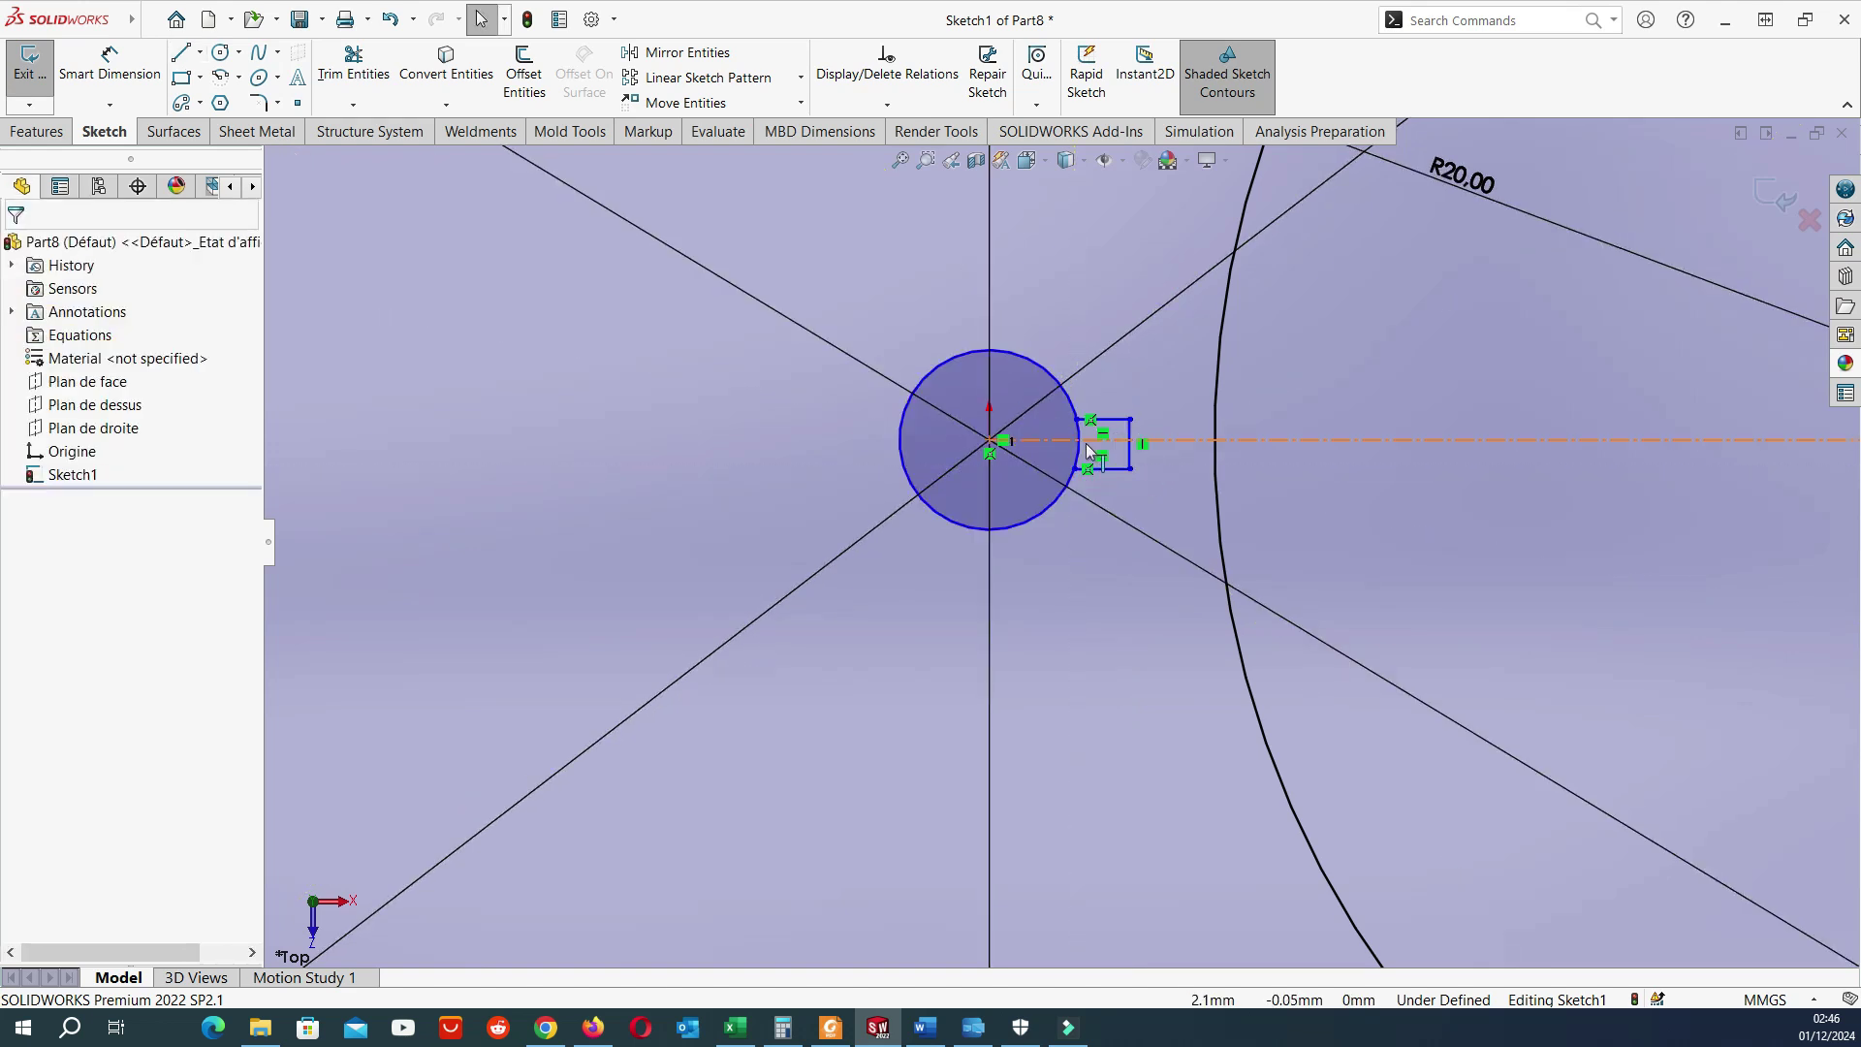
Dimension the origin circle's diameter as 6 mm.
{"action": "left_click", "coordinate": [132, 68]}
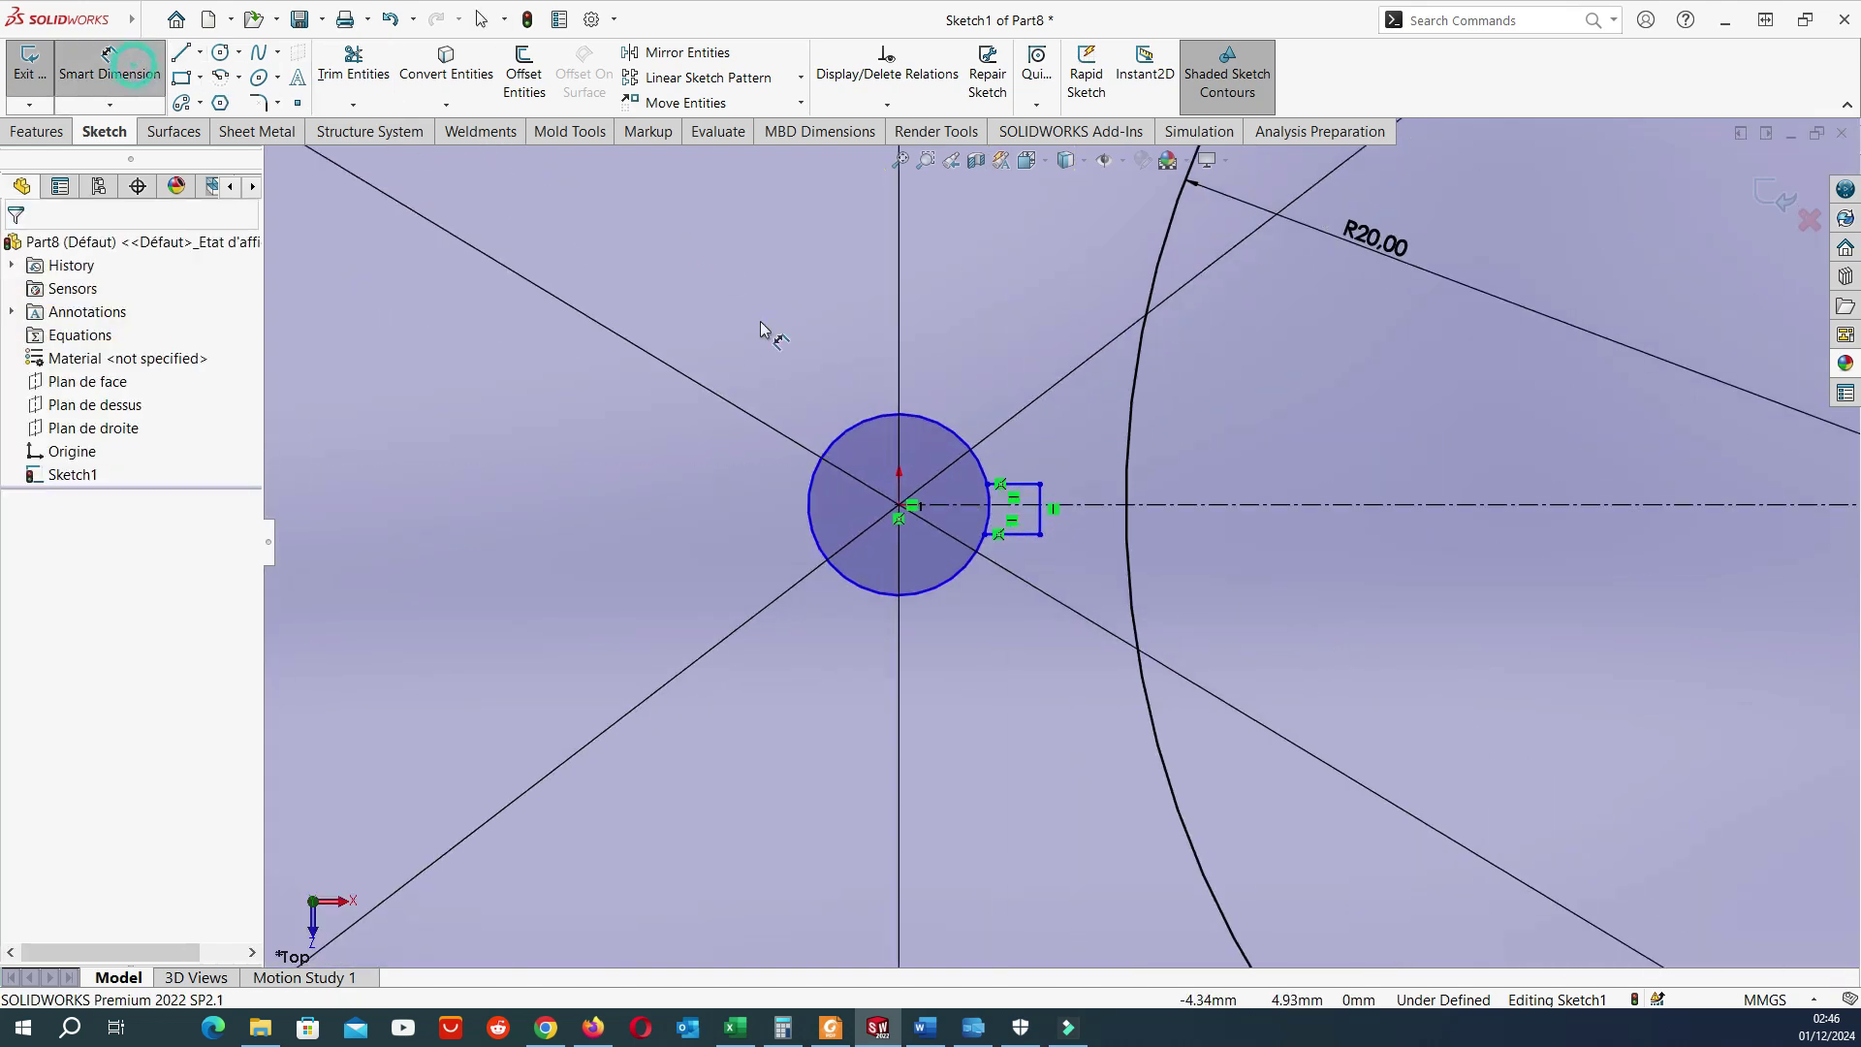
{"action": "left_click", "coordinate": [866, 426]}
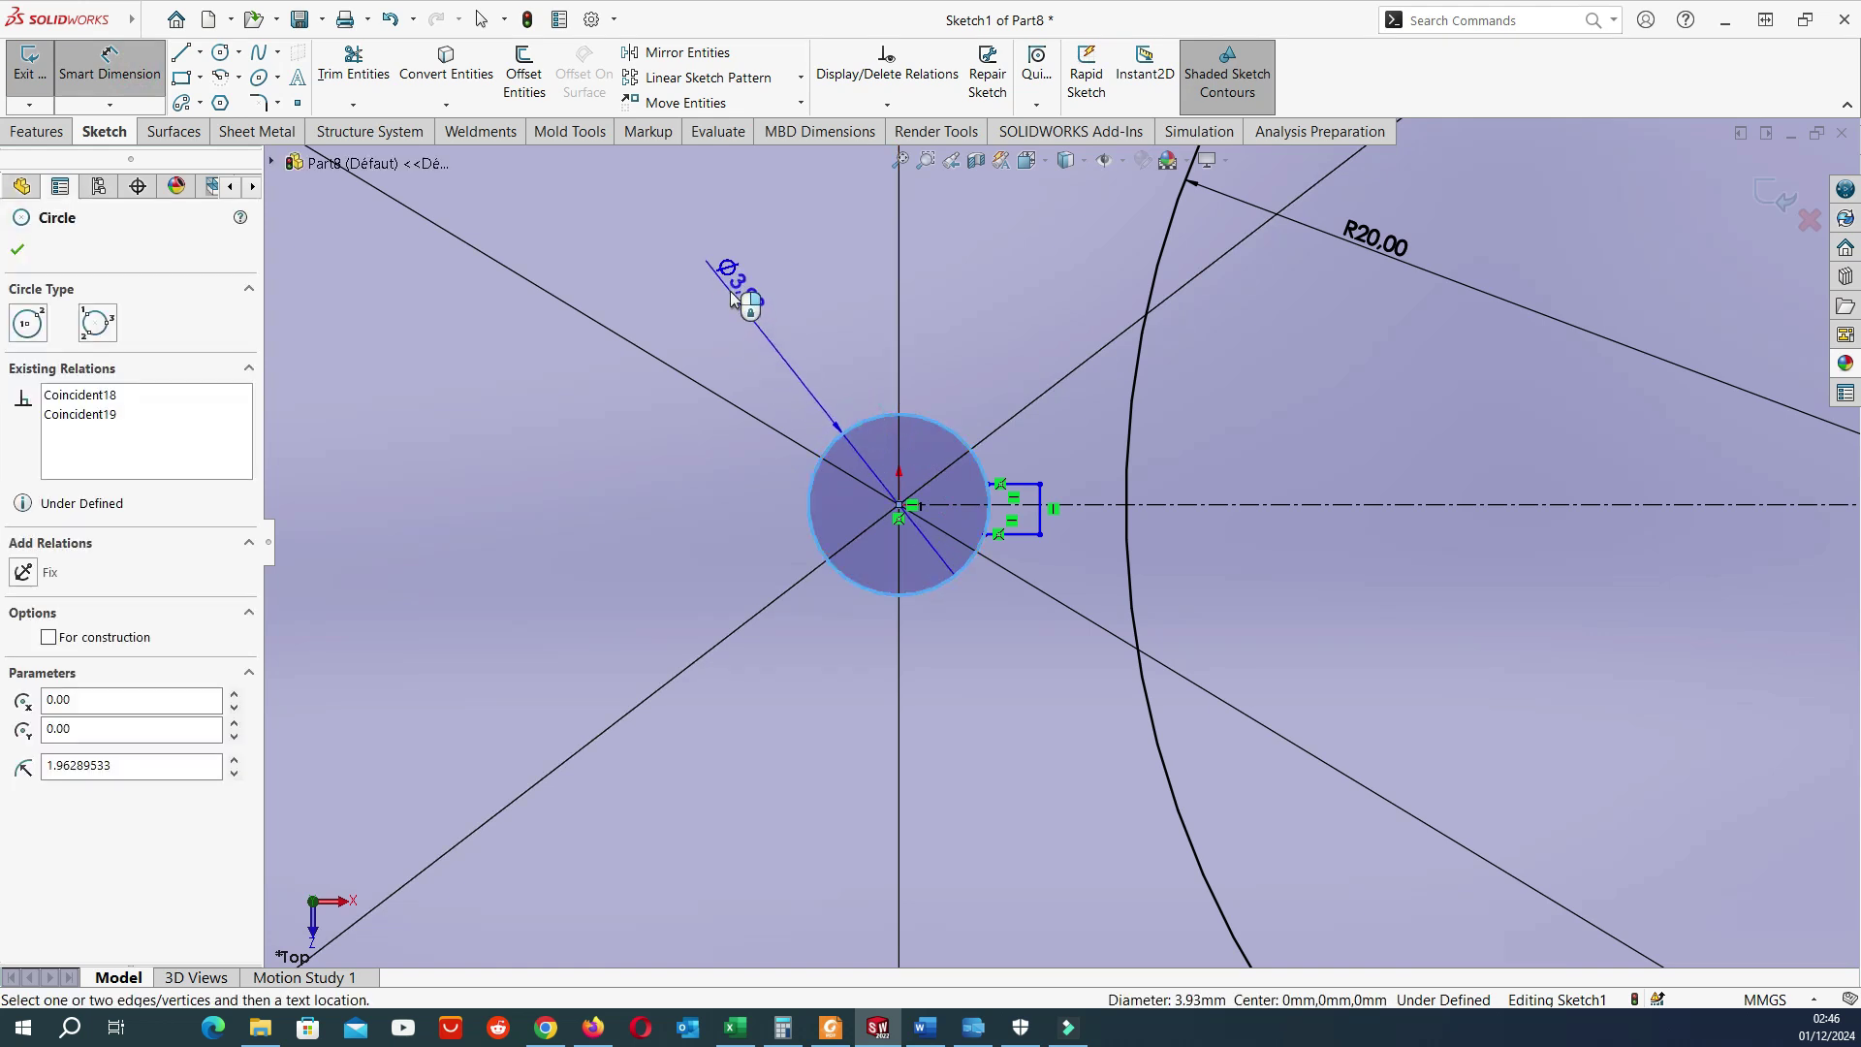
{"action": "left_click", "coordinate": [732, 298]}
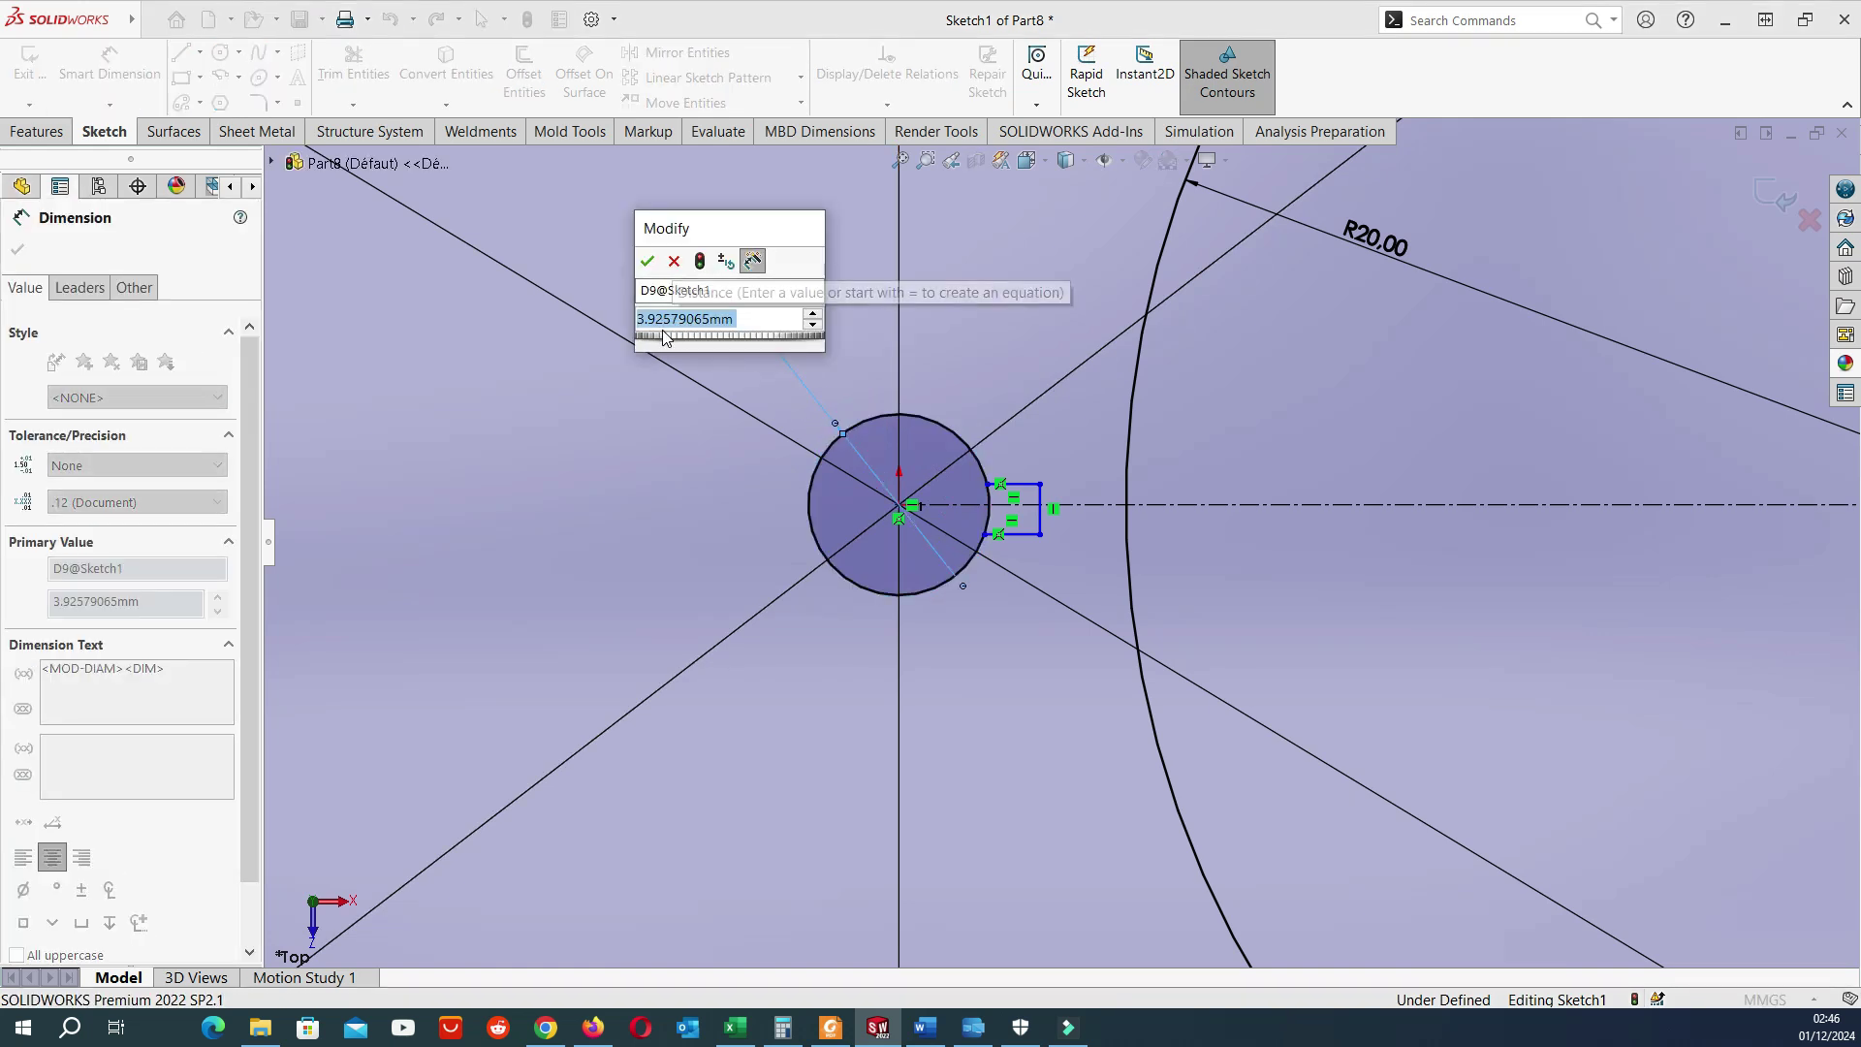
{"action": "type", "text": "6"}
{"action": "key", "text": "Return"}
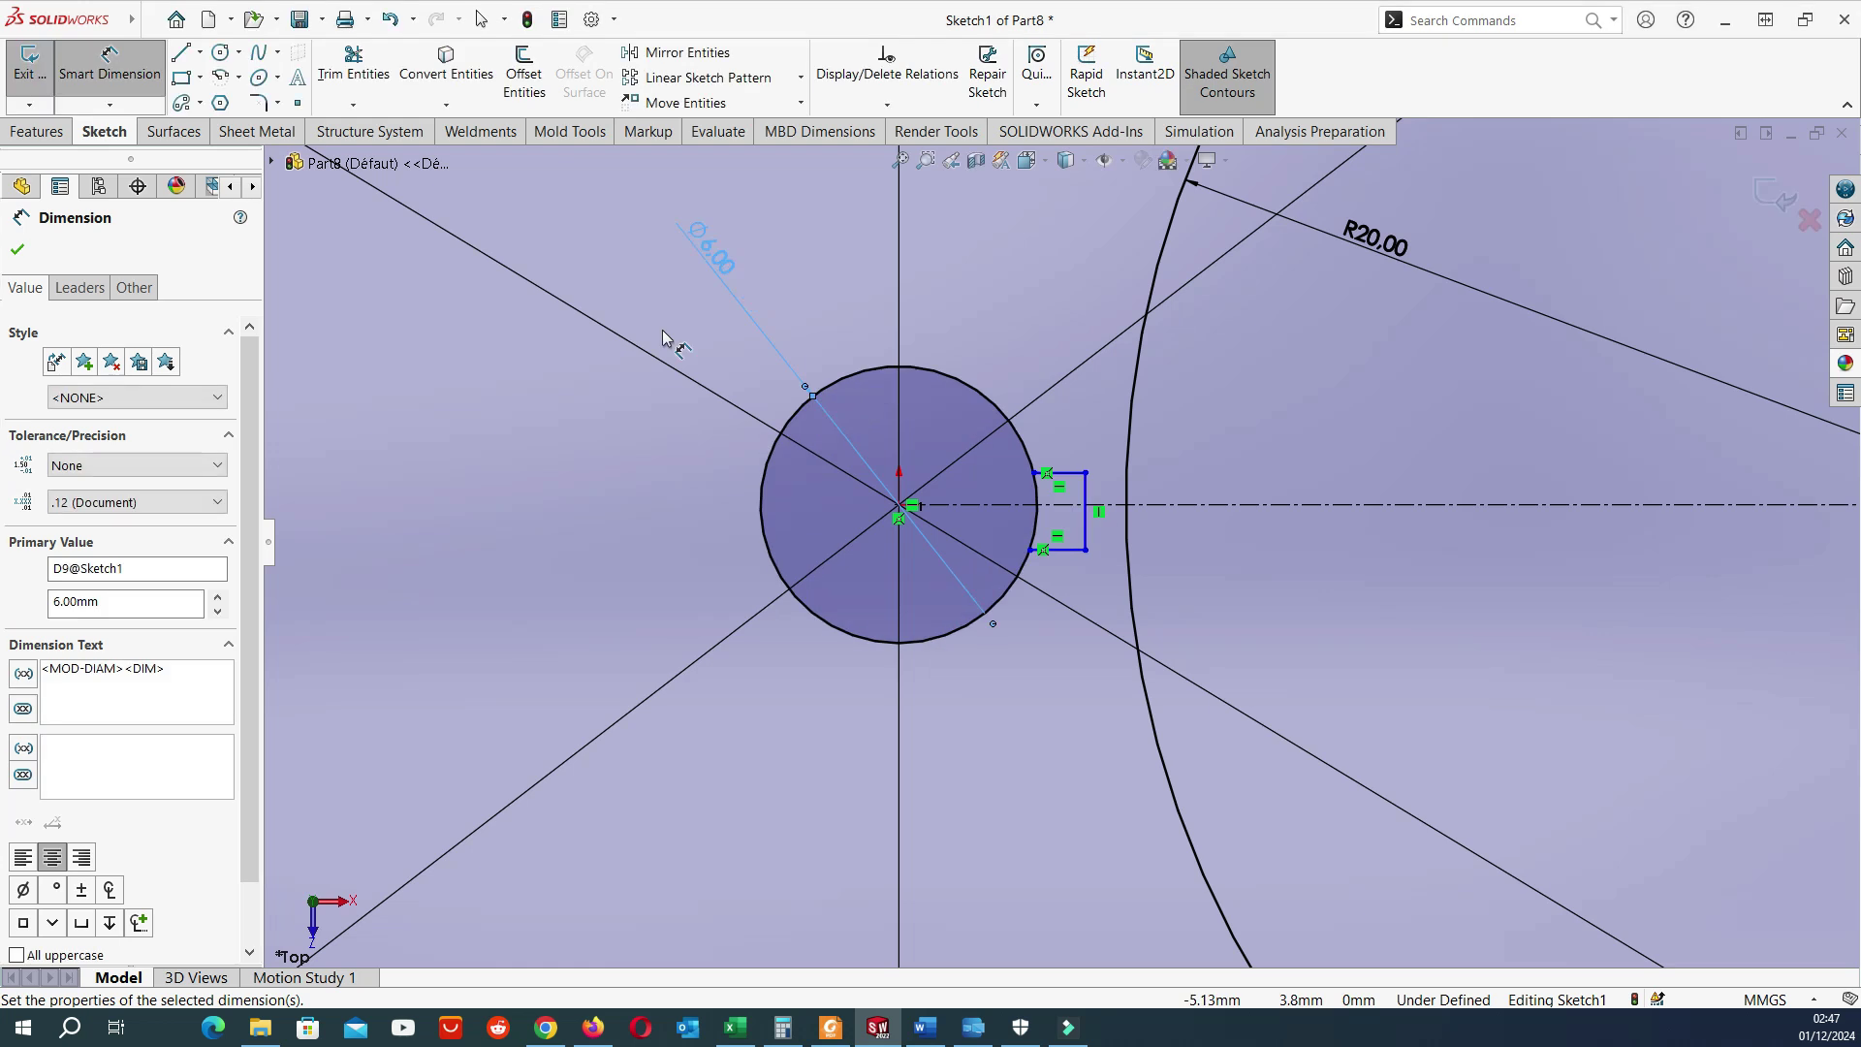
Dimension the distance from the origin to the keyway's vertical line as 3.6 mm.
{"action": "left_click", "coordinate": [1086, 504]}
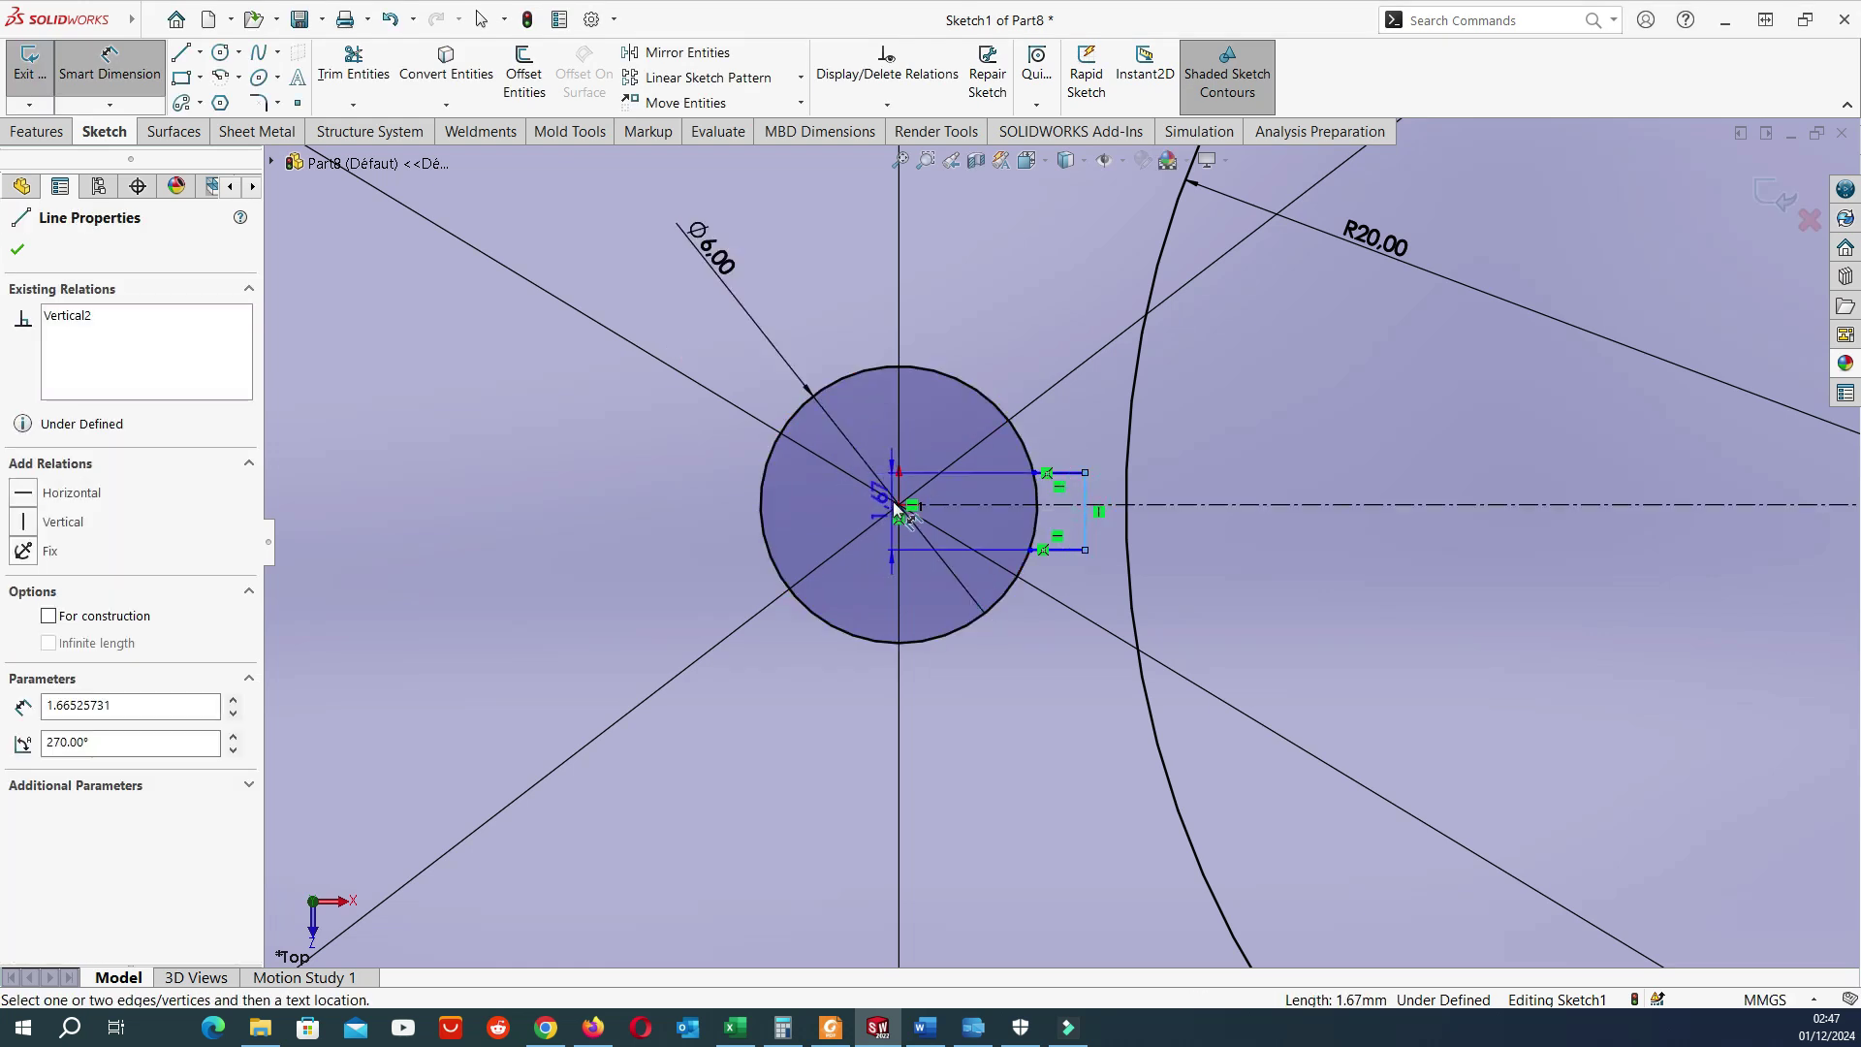
{"action": "left_click", "coordinate": [900, 505]}
{"action": "left_click", "coordinate": [962, 300]}
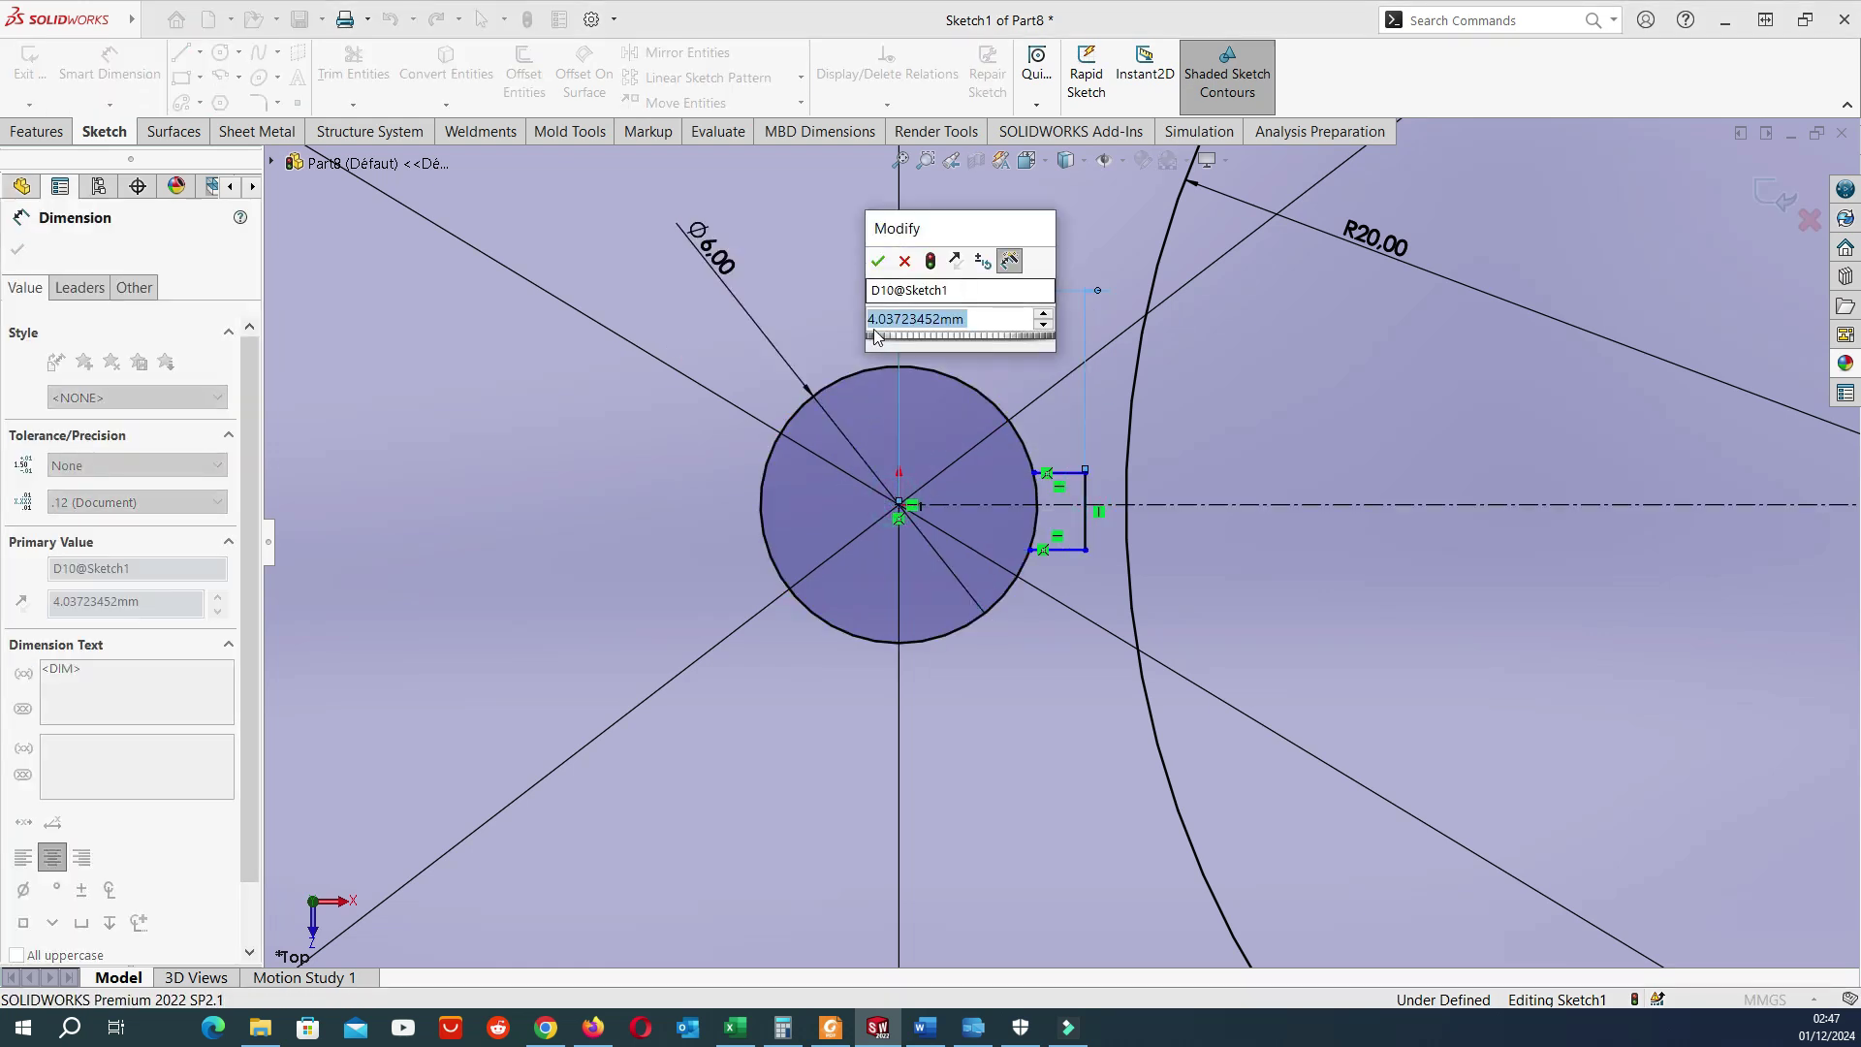
{"action": "type", "text": "3.6"}
{"action": "key", "text": "Return"}
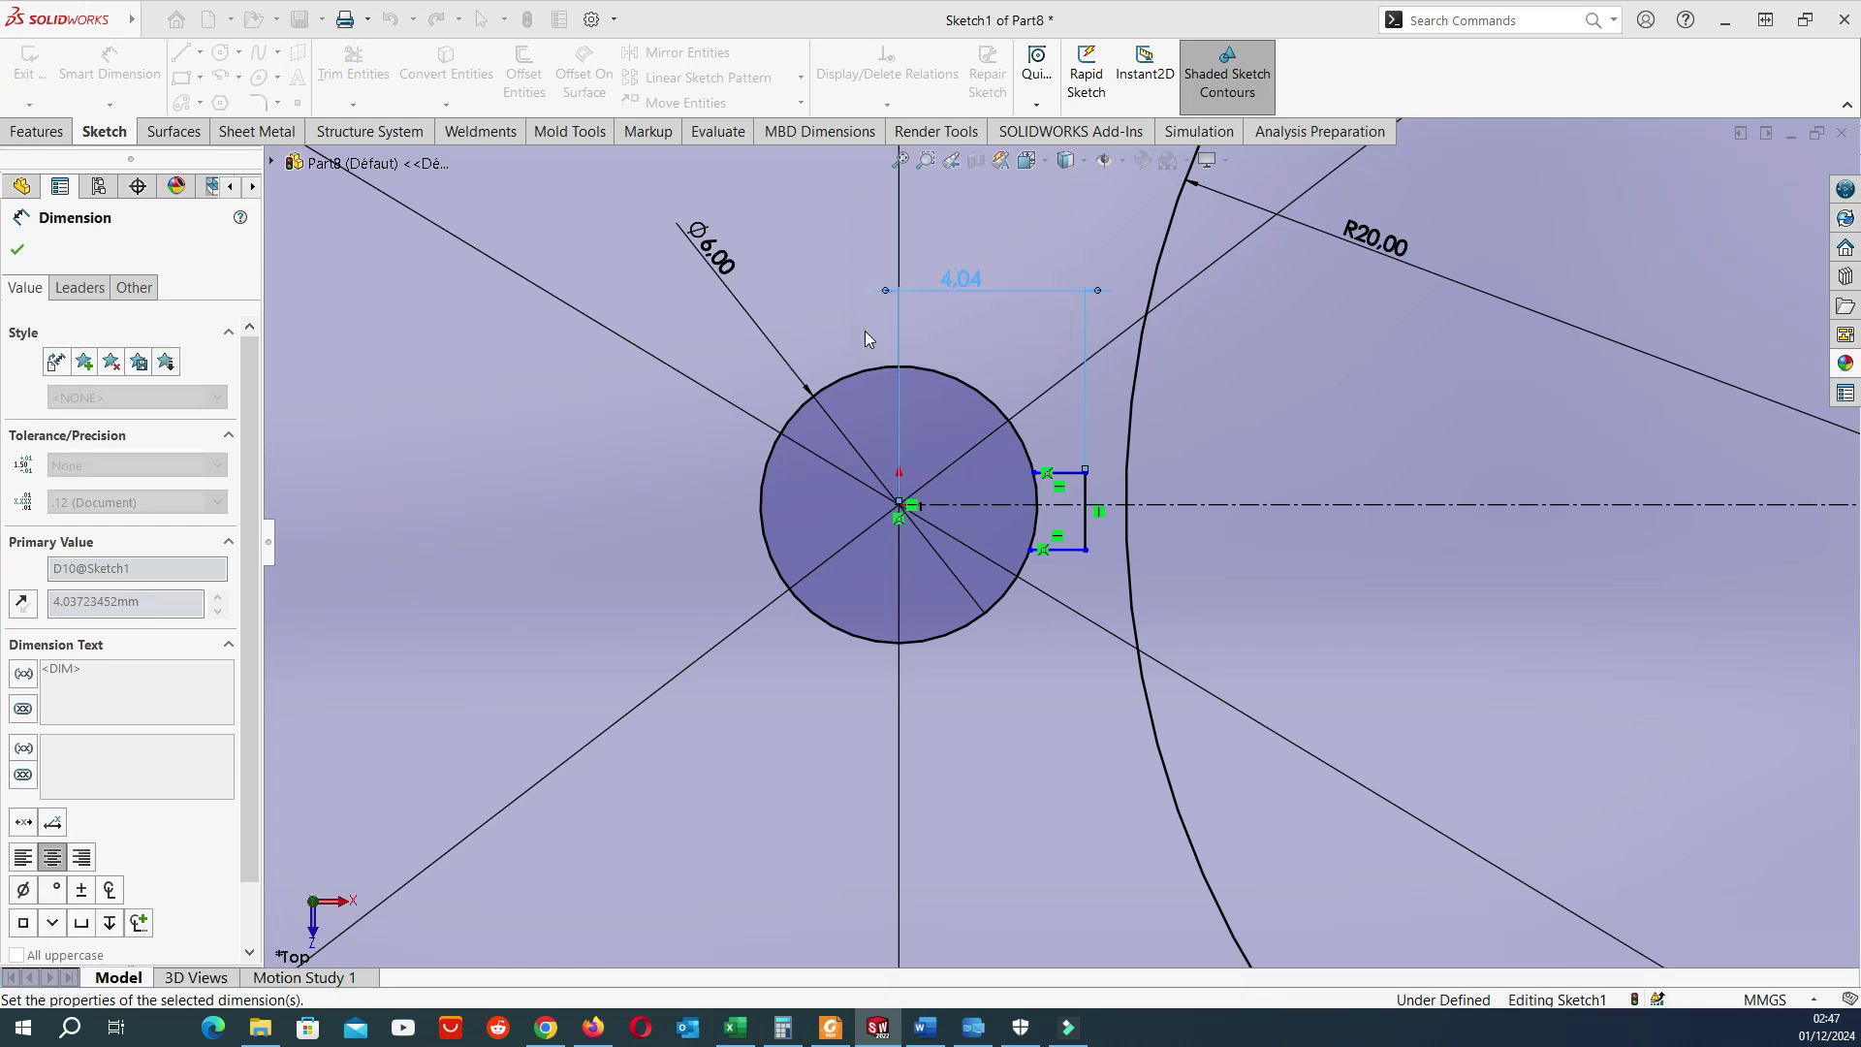
Dimension the length of the keyway's vertical line as 3 mm.
{"action": "left_click", "coordinate": [1066, 490]}
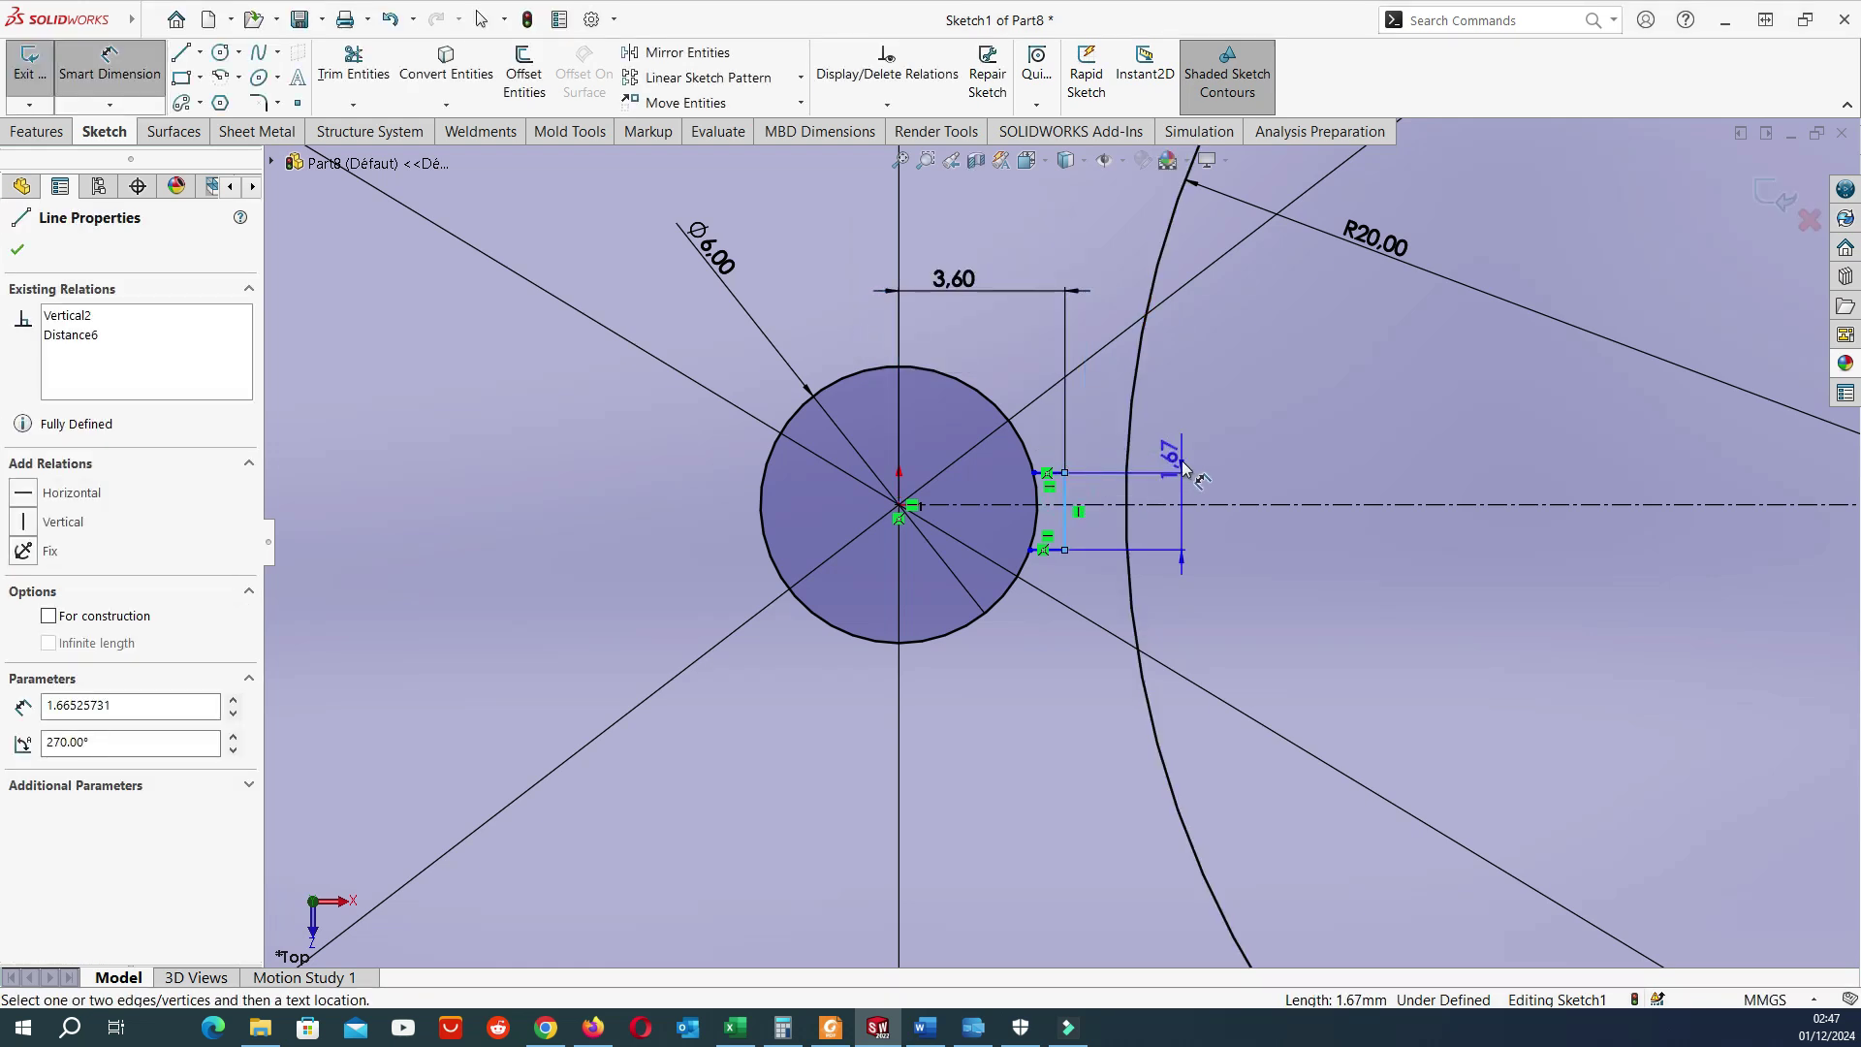
{"action": "left_click", "coordinate": [1136, 469]}
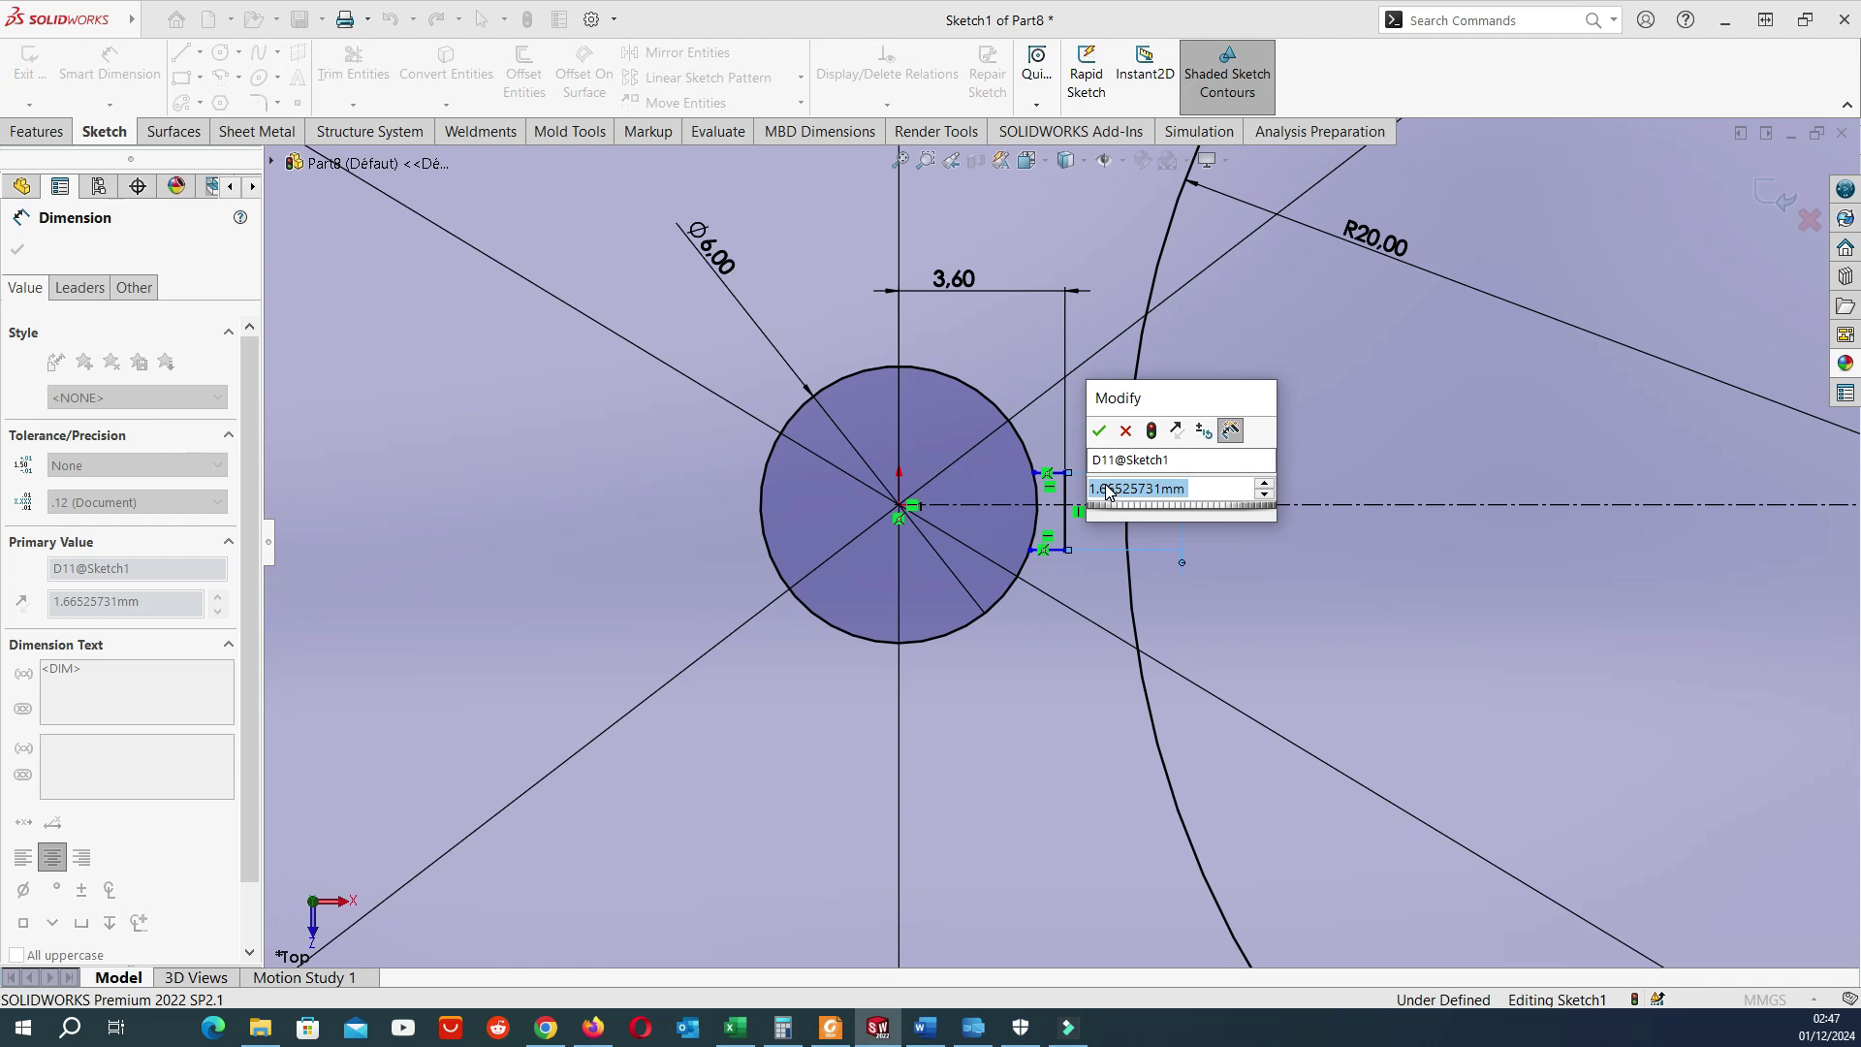
{"action": "type", "text": "3.00mm"}
{"action": "key", "text": "Return"}
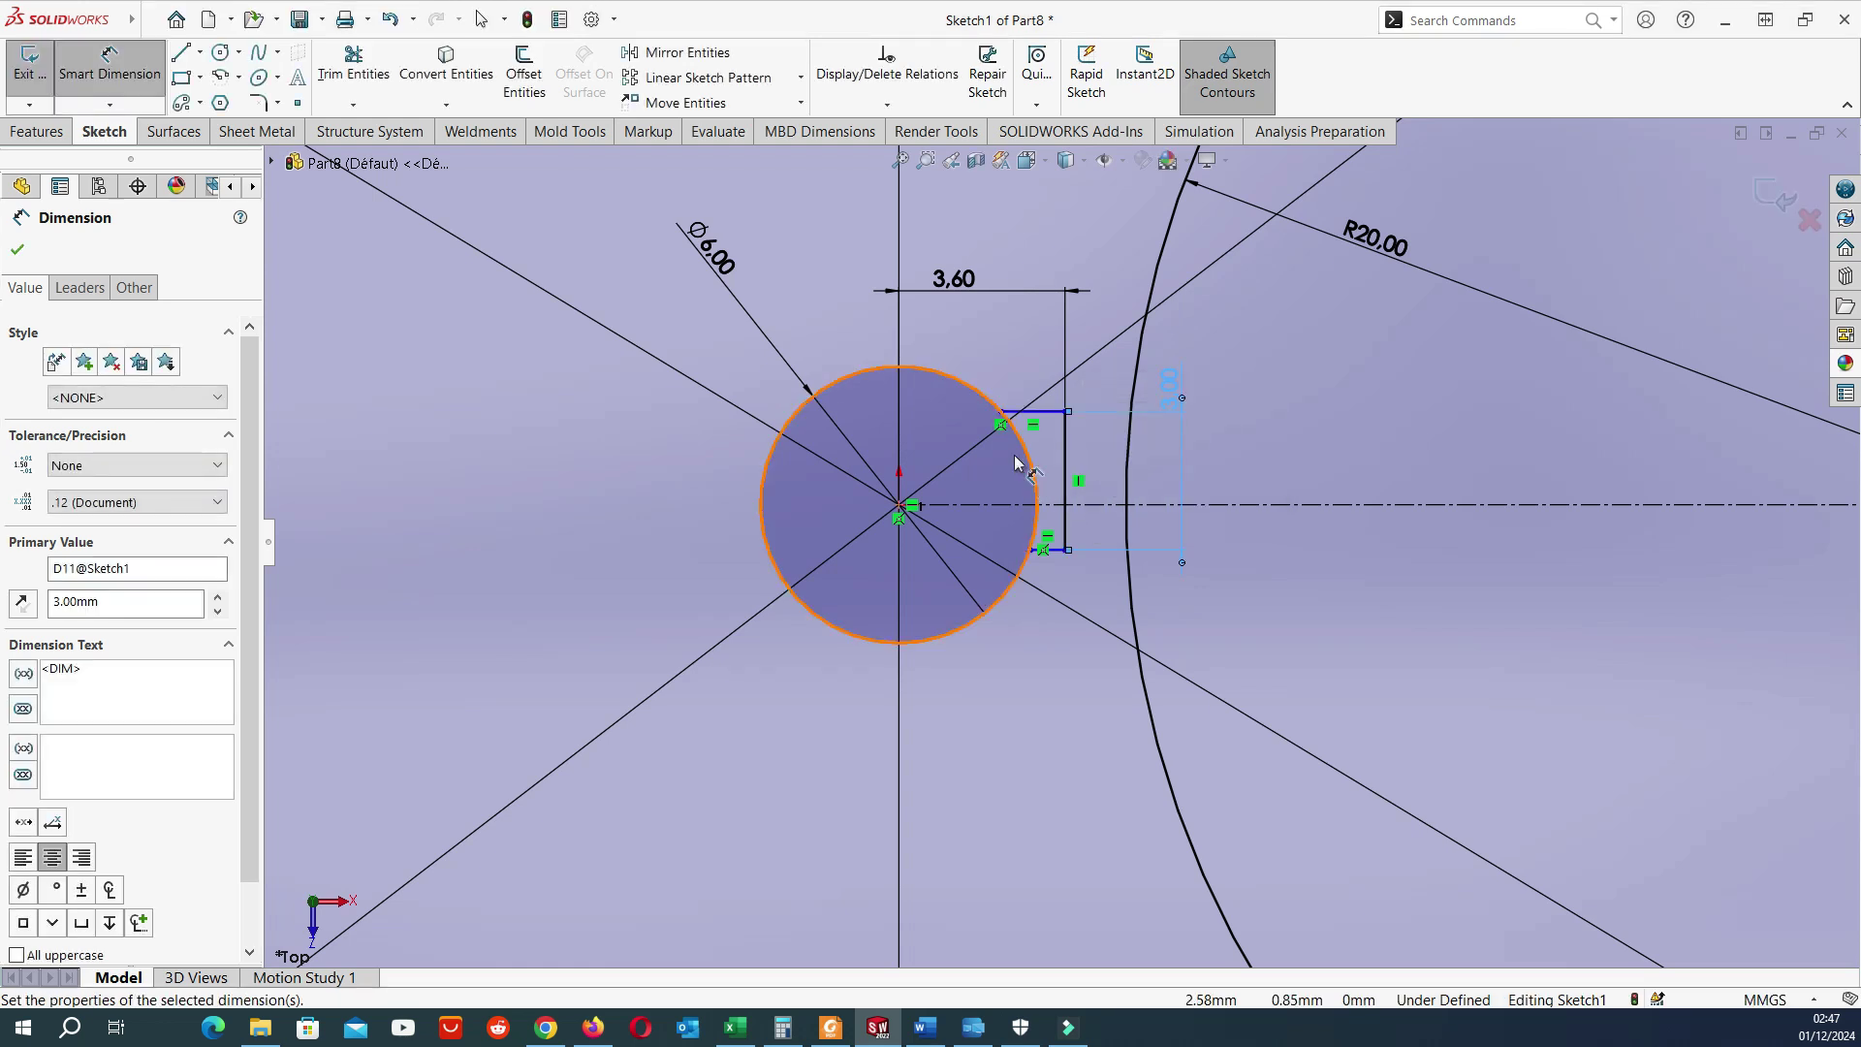
{"action": "key", "text": "Escape"}
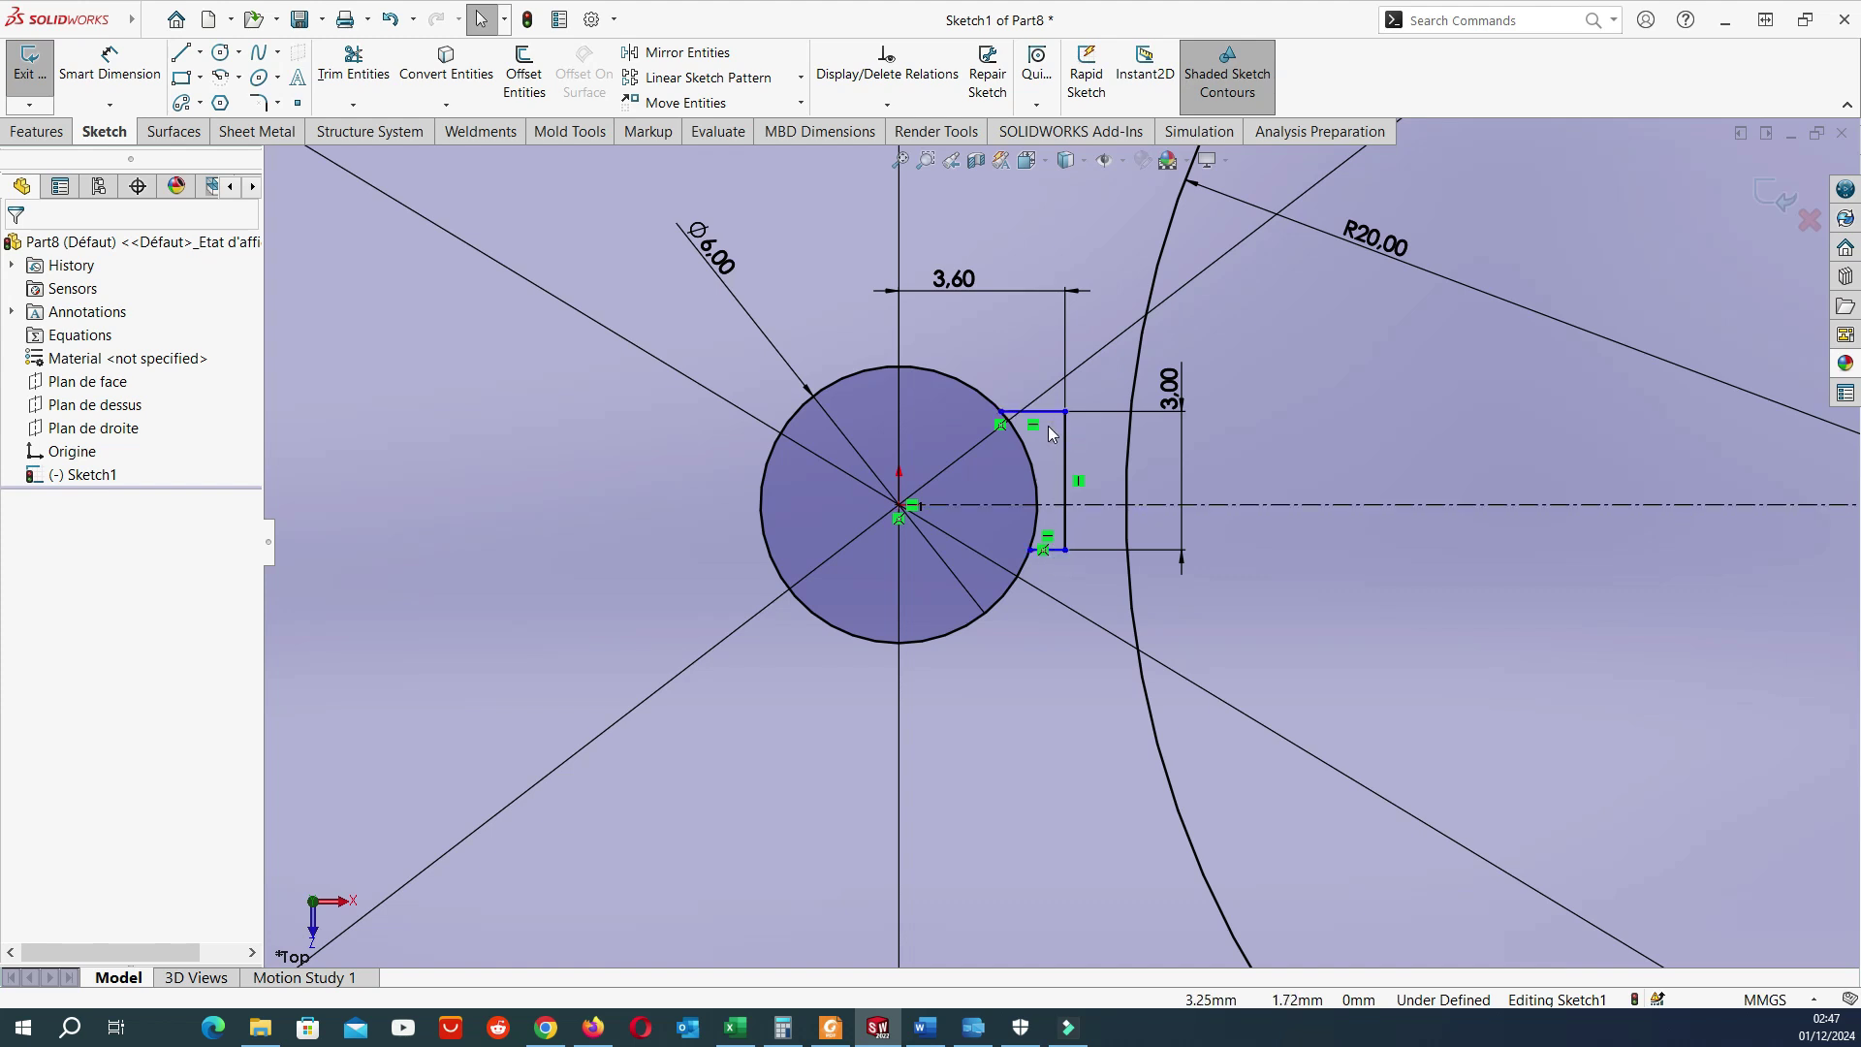
Make the keyway's two horizontal lines symmetric about the centerline.
{"action": "left_click", "coordinate": [1047, 420]}
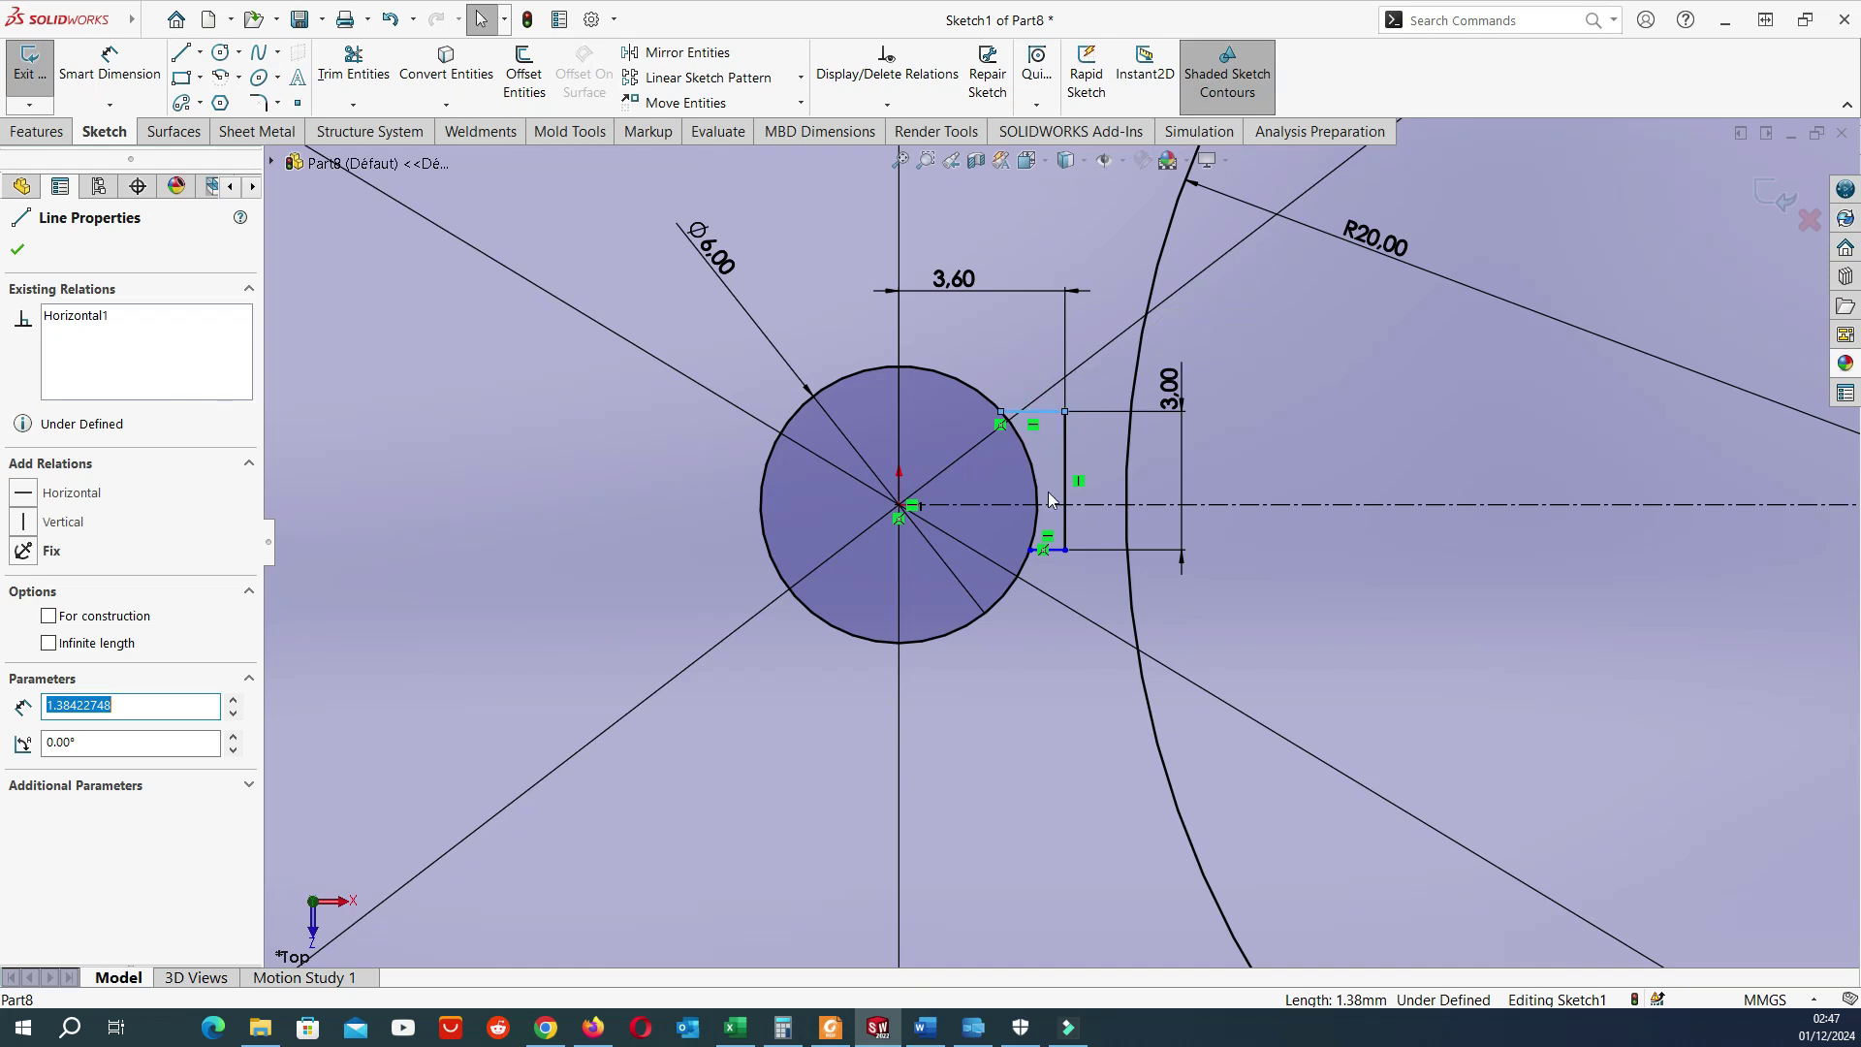
{"action": "left_click", "coordinate": [1051, 553], "text": "ctrl"}
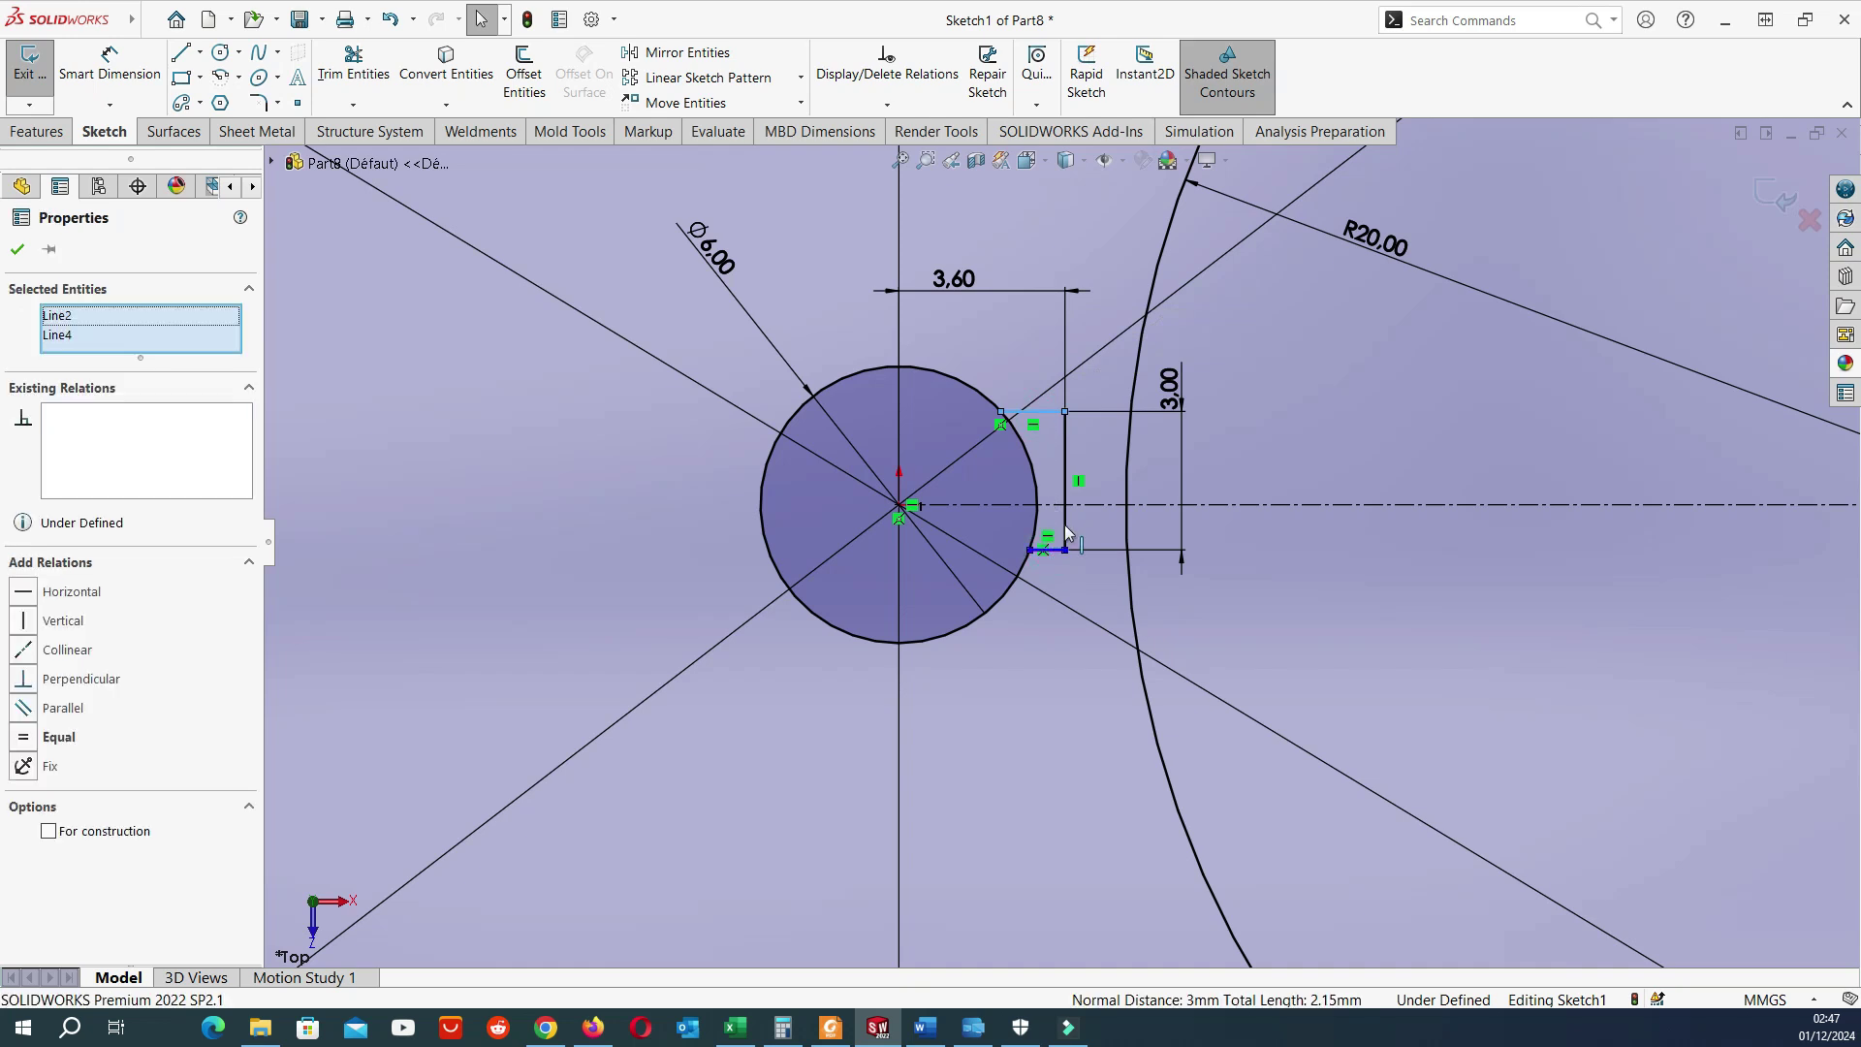
{"action": "left_click", "coordinate": [1092, 505], "text": "ctrl"}
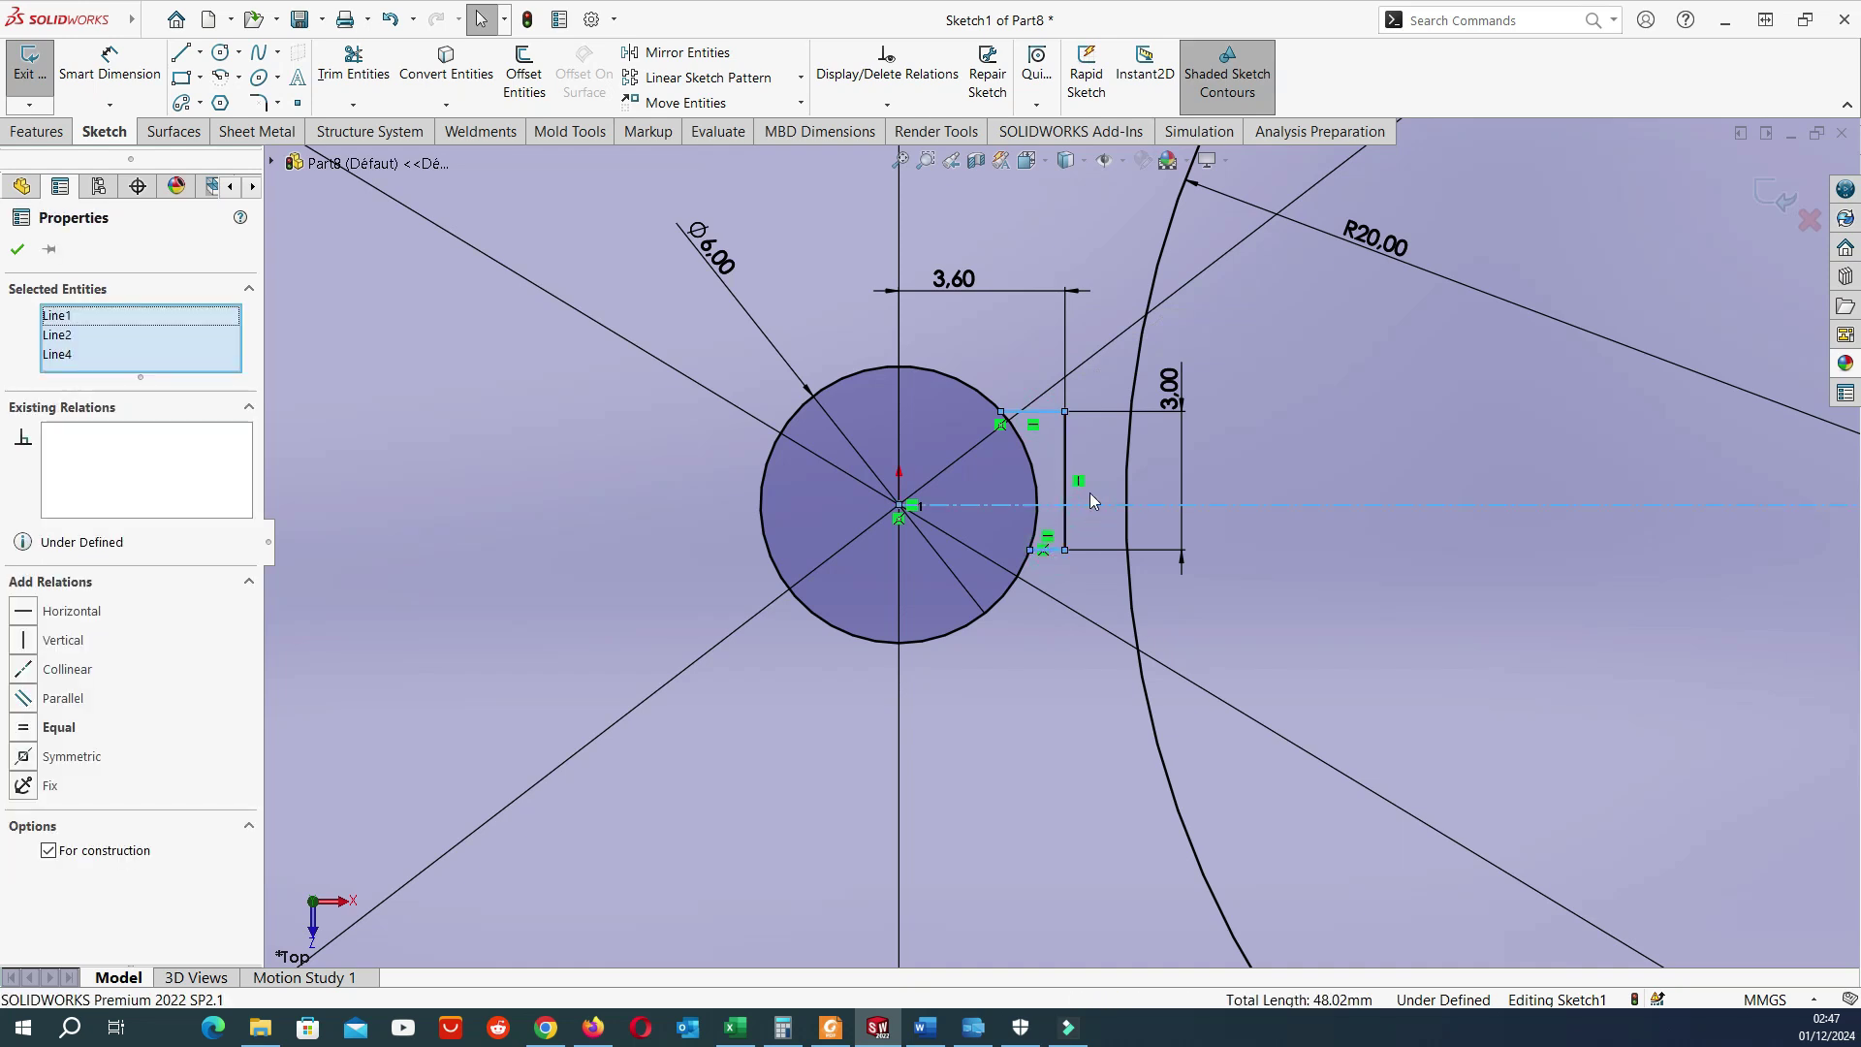
{"action": "left_click", "coordinate": [1289, 429]}
{"action": "scroll", "coordinate": [1060, 543], "scroll_direction": "up", "scroll_amount": 3}
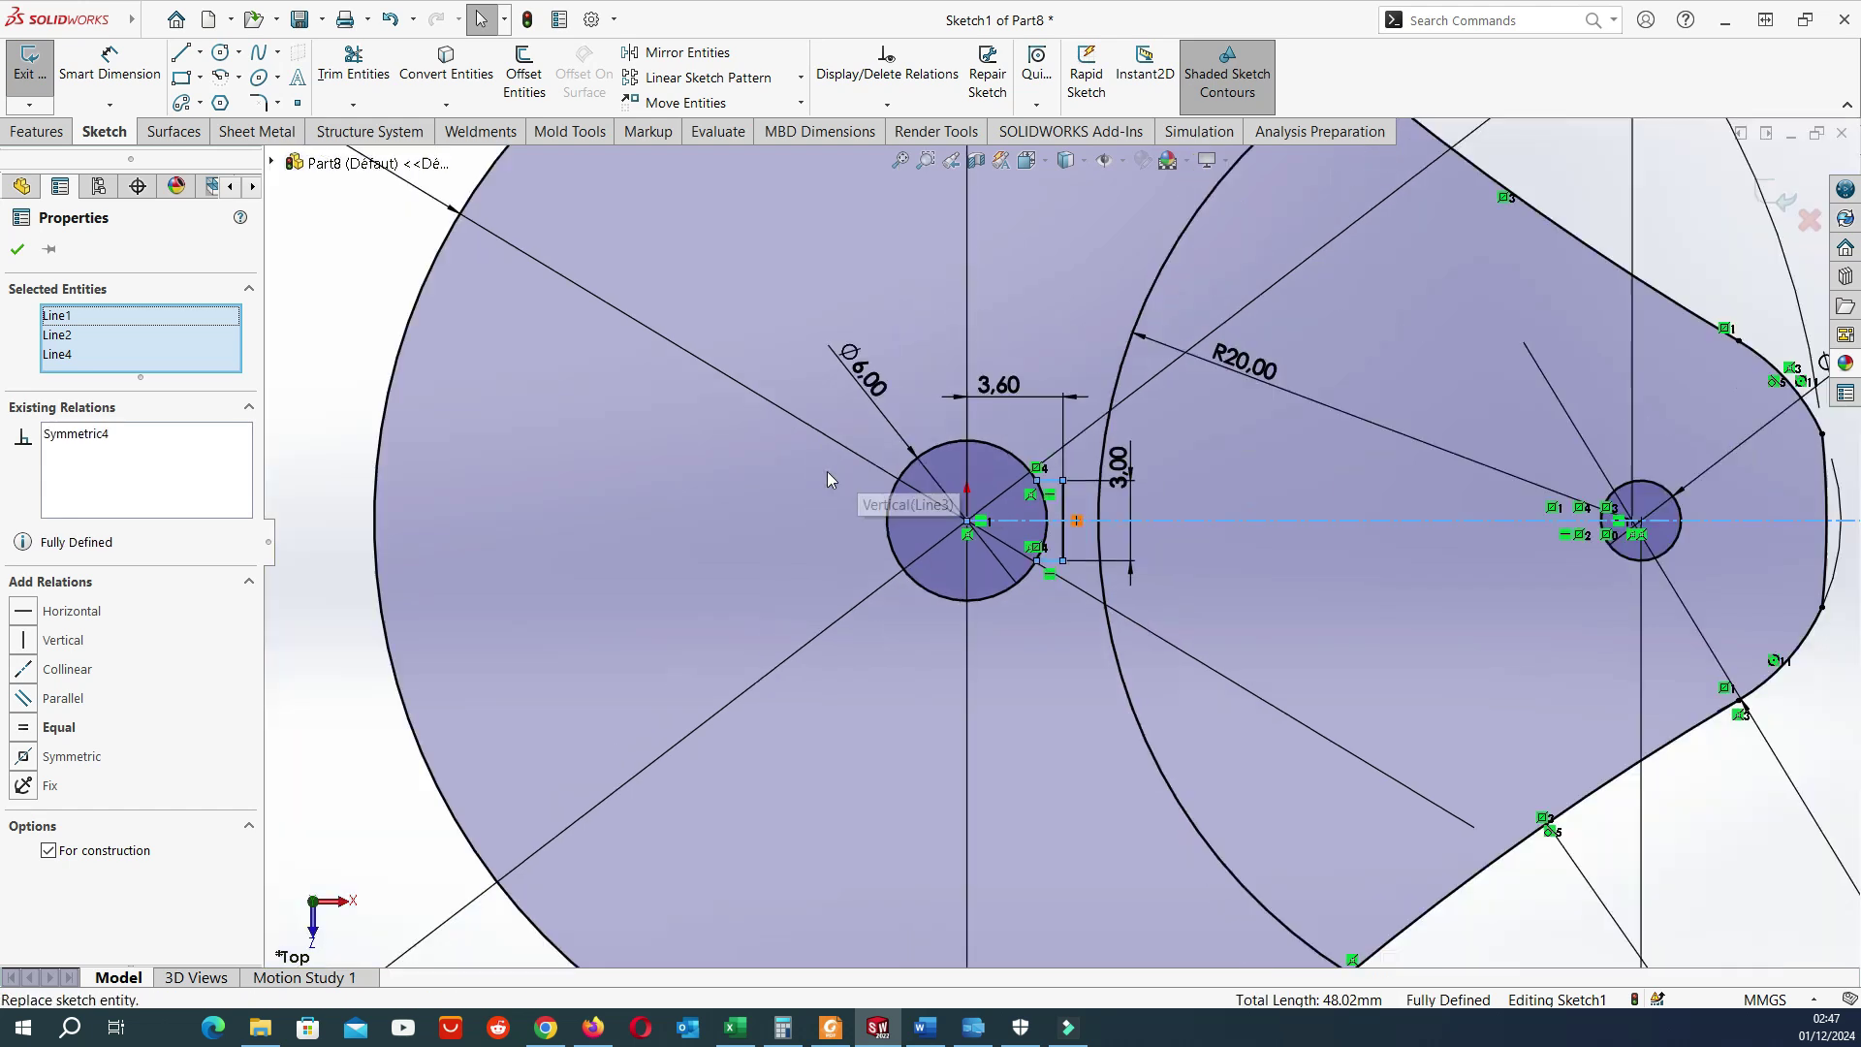
{"action": "left_click", "coordinate": [441, 422]}
Trim the 6 mm circle's arc segment between the two horizontal keyway lines, using Trim to closest.
{"action": "scroll", "coordinate": [1246, 536], "scroll_direction": "down", "scroll_amount": 3}
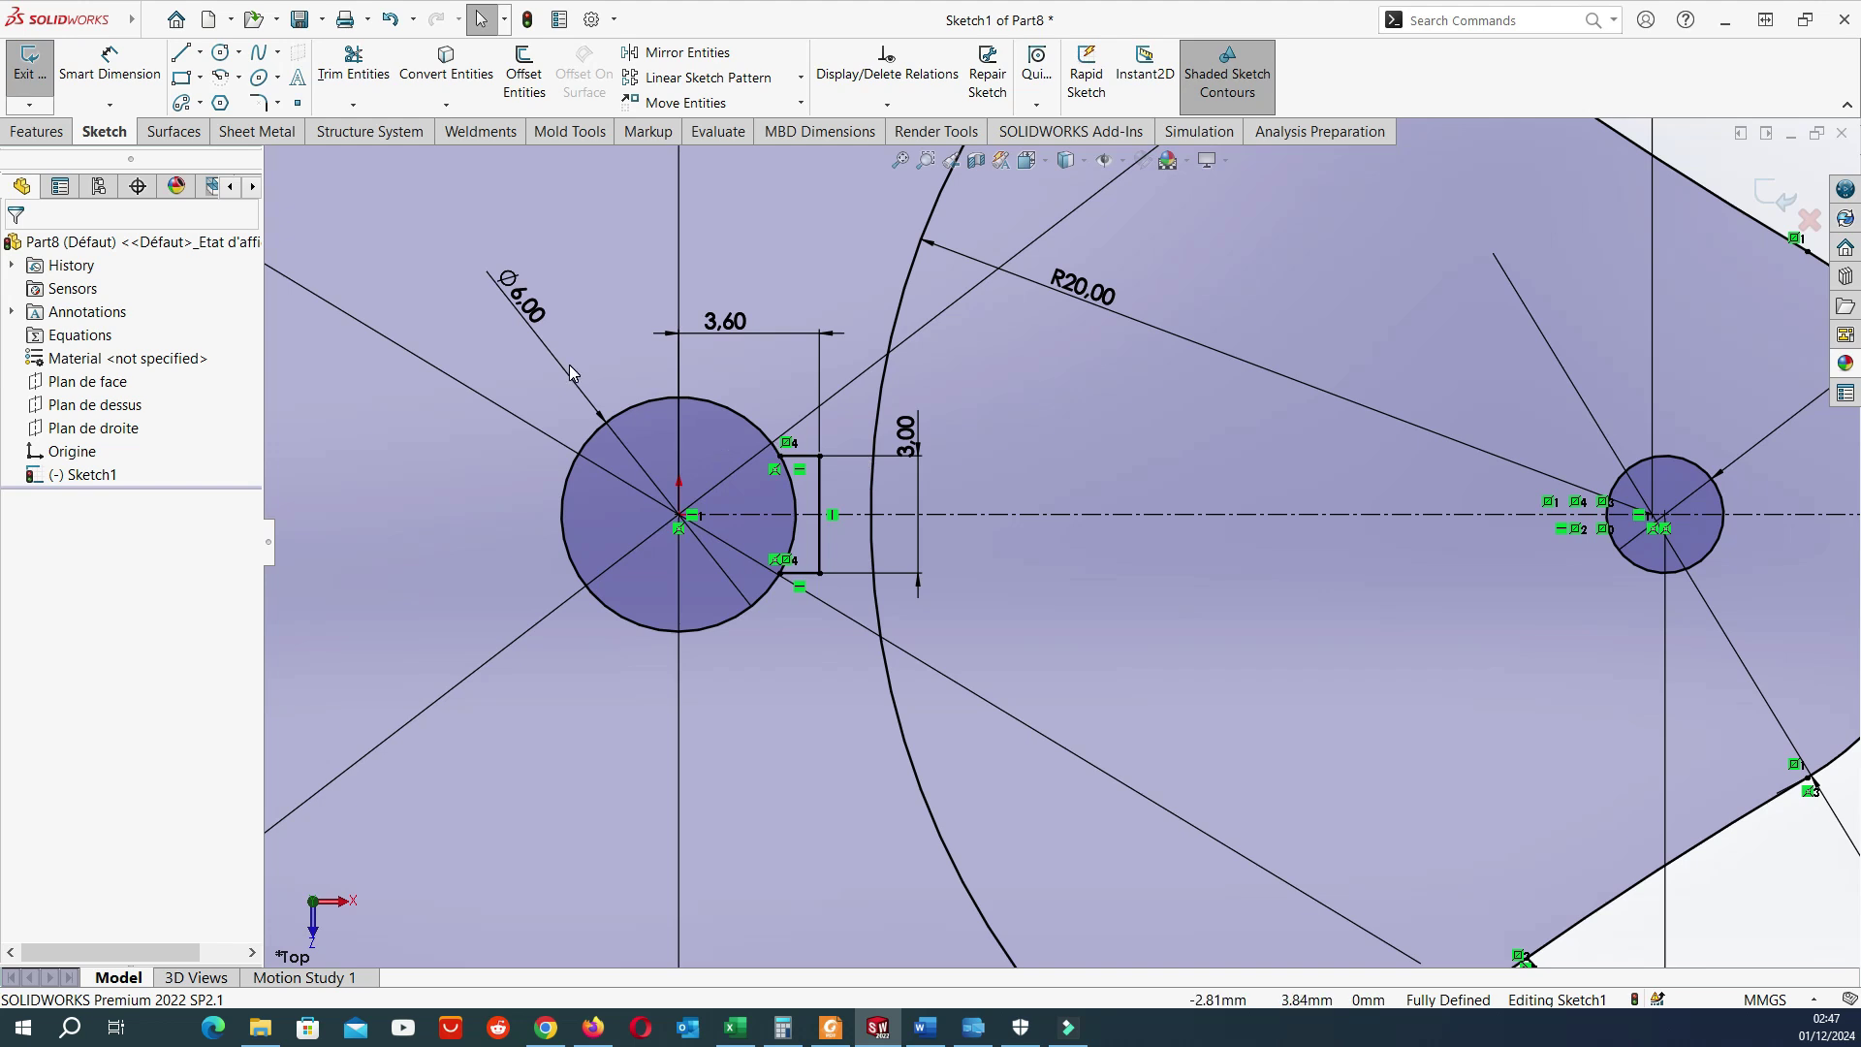
{"action": "left_click", "coordinate": [334, 72]}
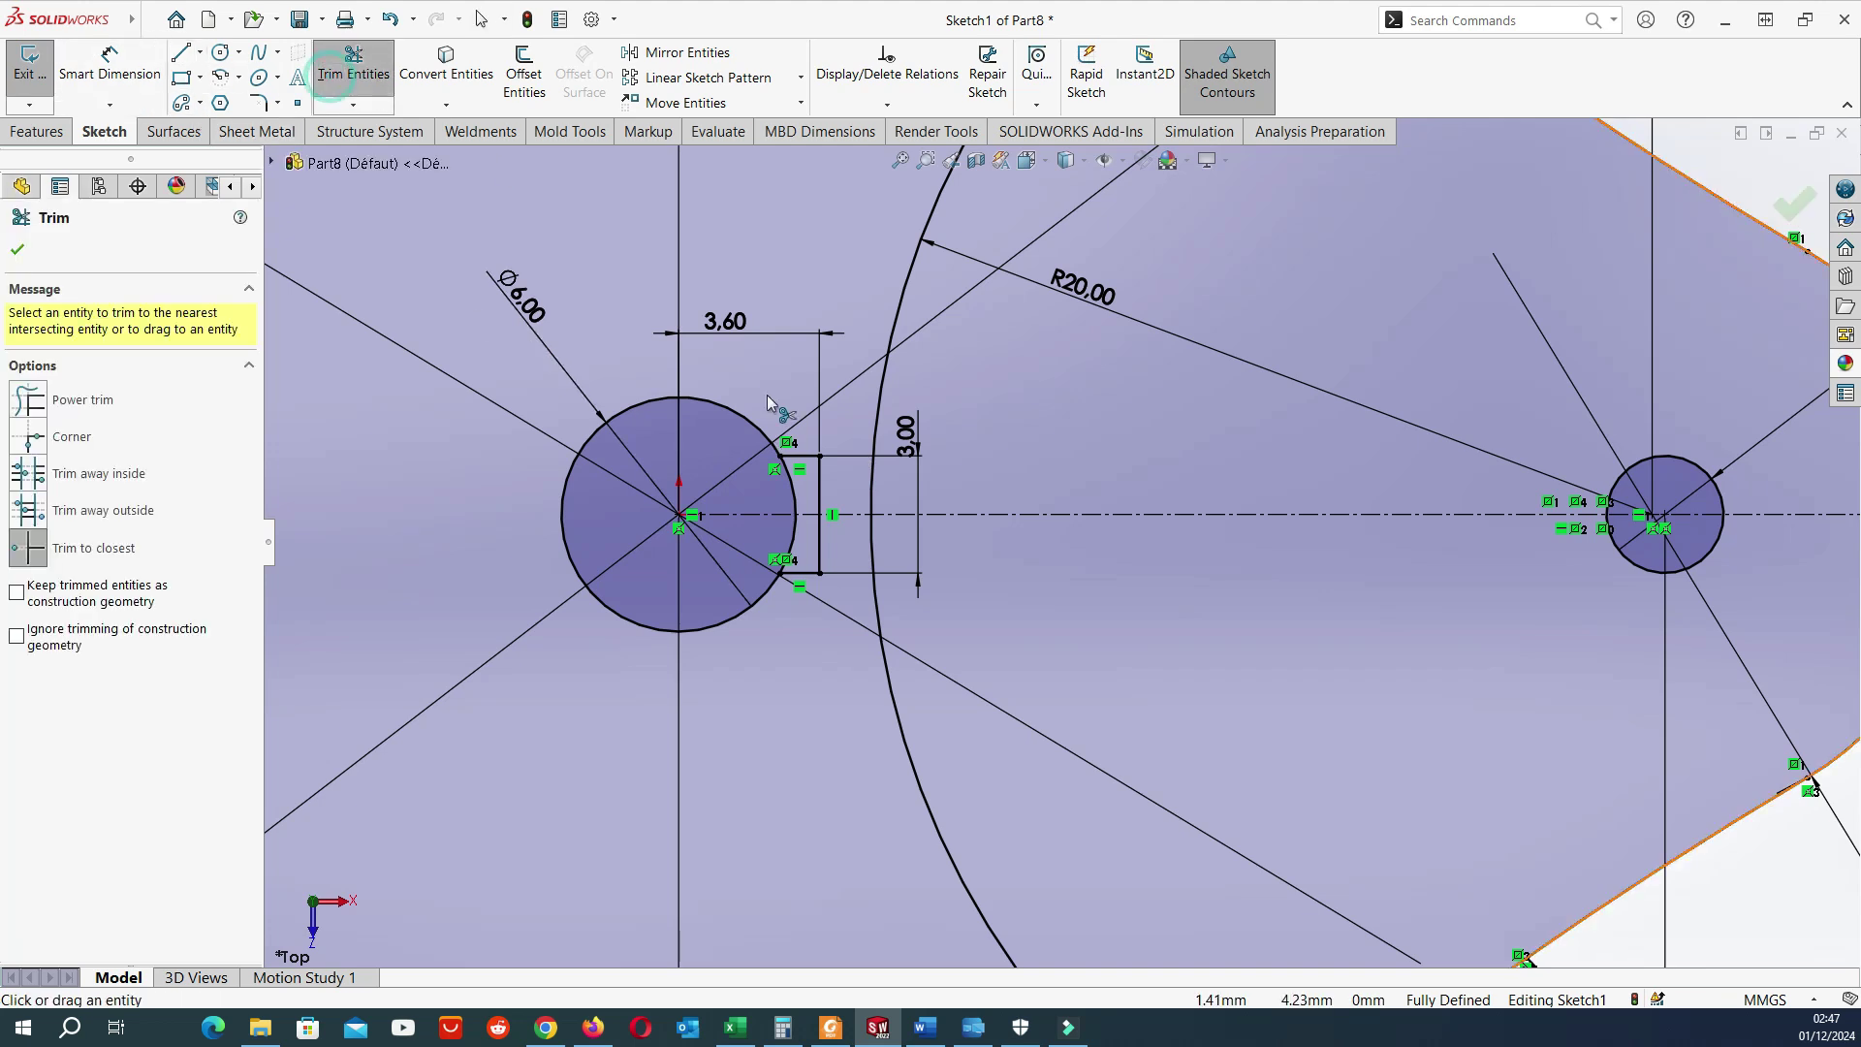
{"action": "left_click", "coordinate": [795, 522]}
{"action": "key", "text": "ctrl+z"}
{"action": "scroll", "coordinate": [1028, 539], "scroll_direction": "up", "scroll_amount": 4}
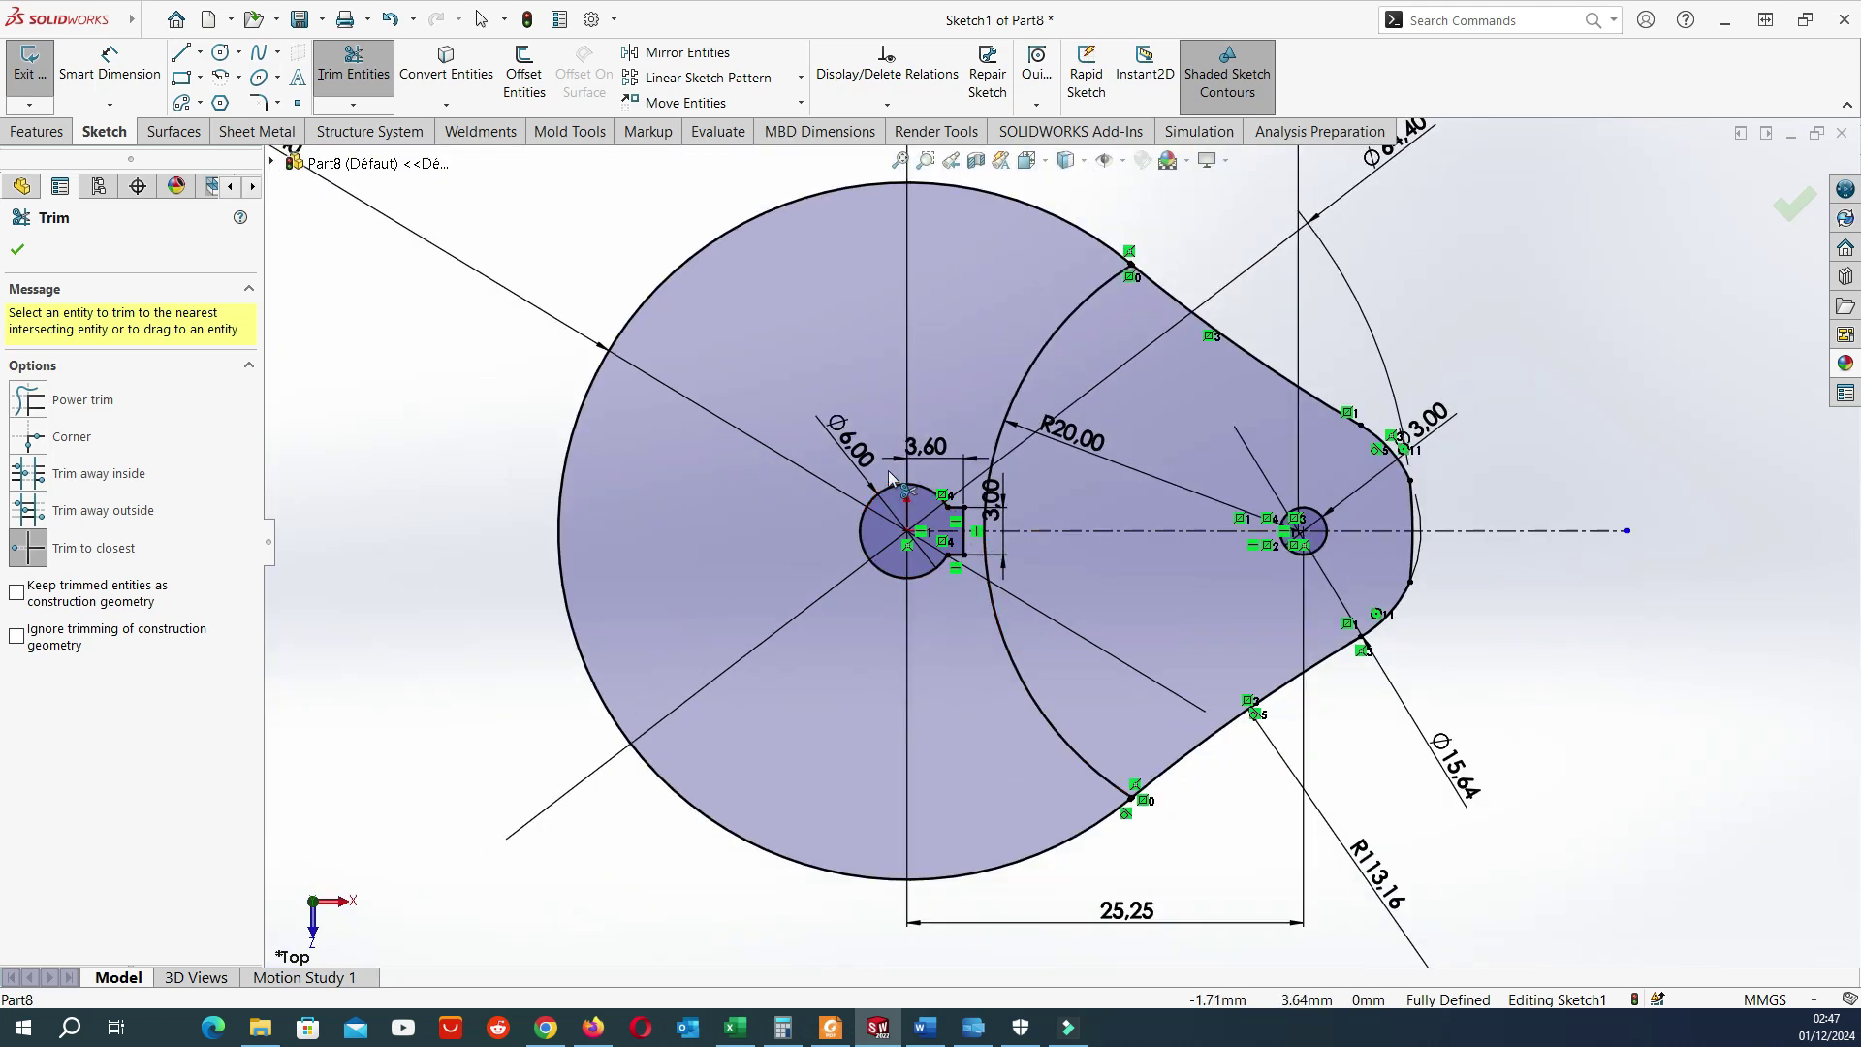
{"action": "key", "text": "Escape"}
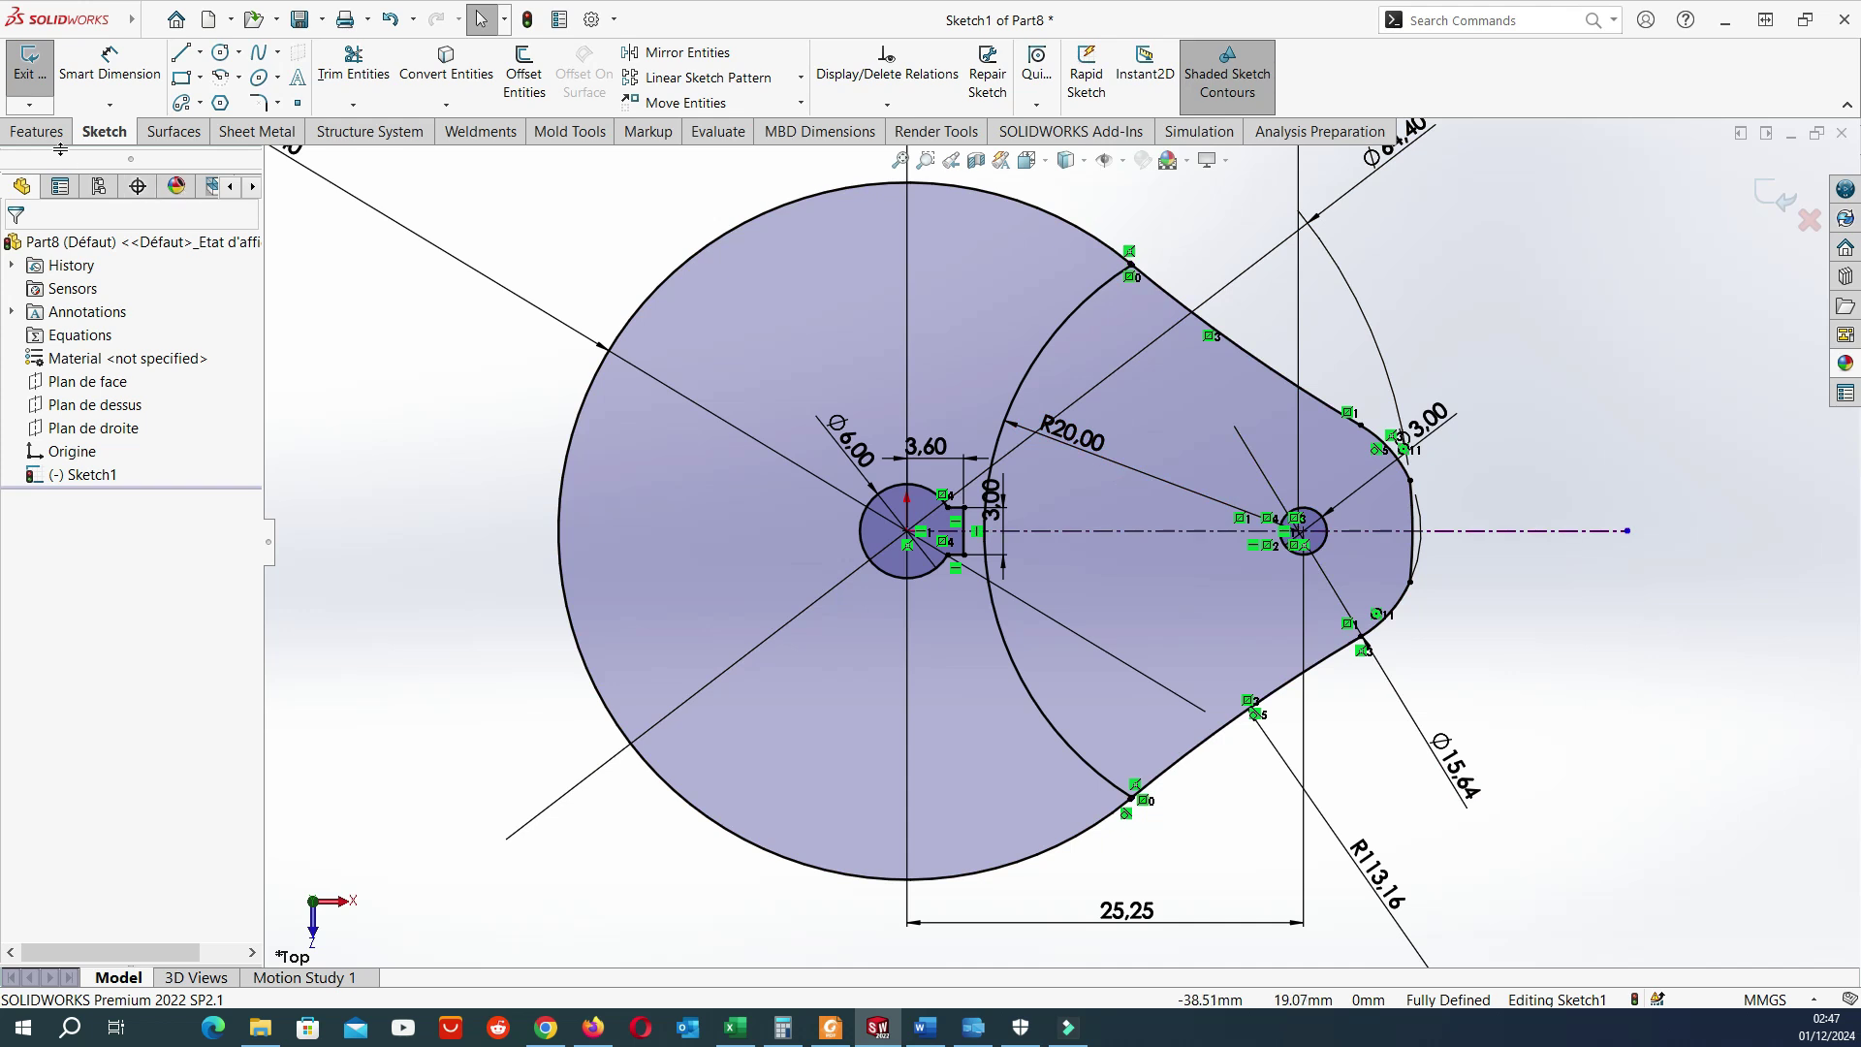
Start an extruded boss and select all regions of the teardrop profile, including the 3 mm circle, leaving out the keyed bore.
{"action": "left_click", "coordinate": [37, 131]}
{"action": "left_click", "coordinate": [40, 72]}
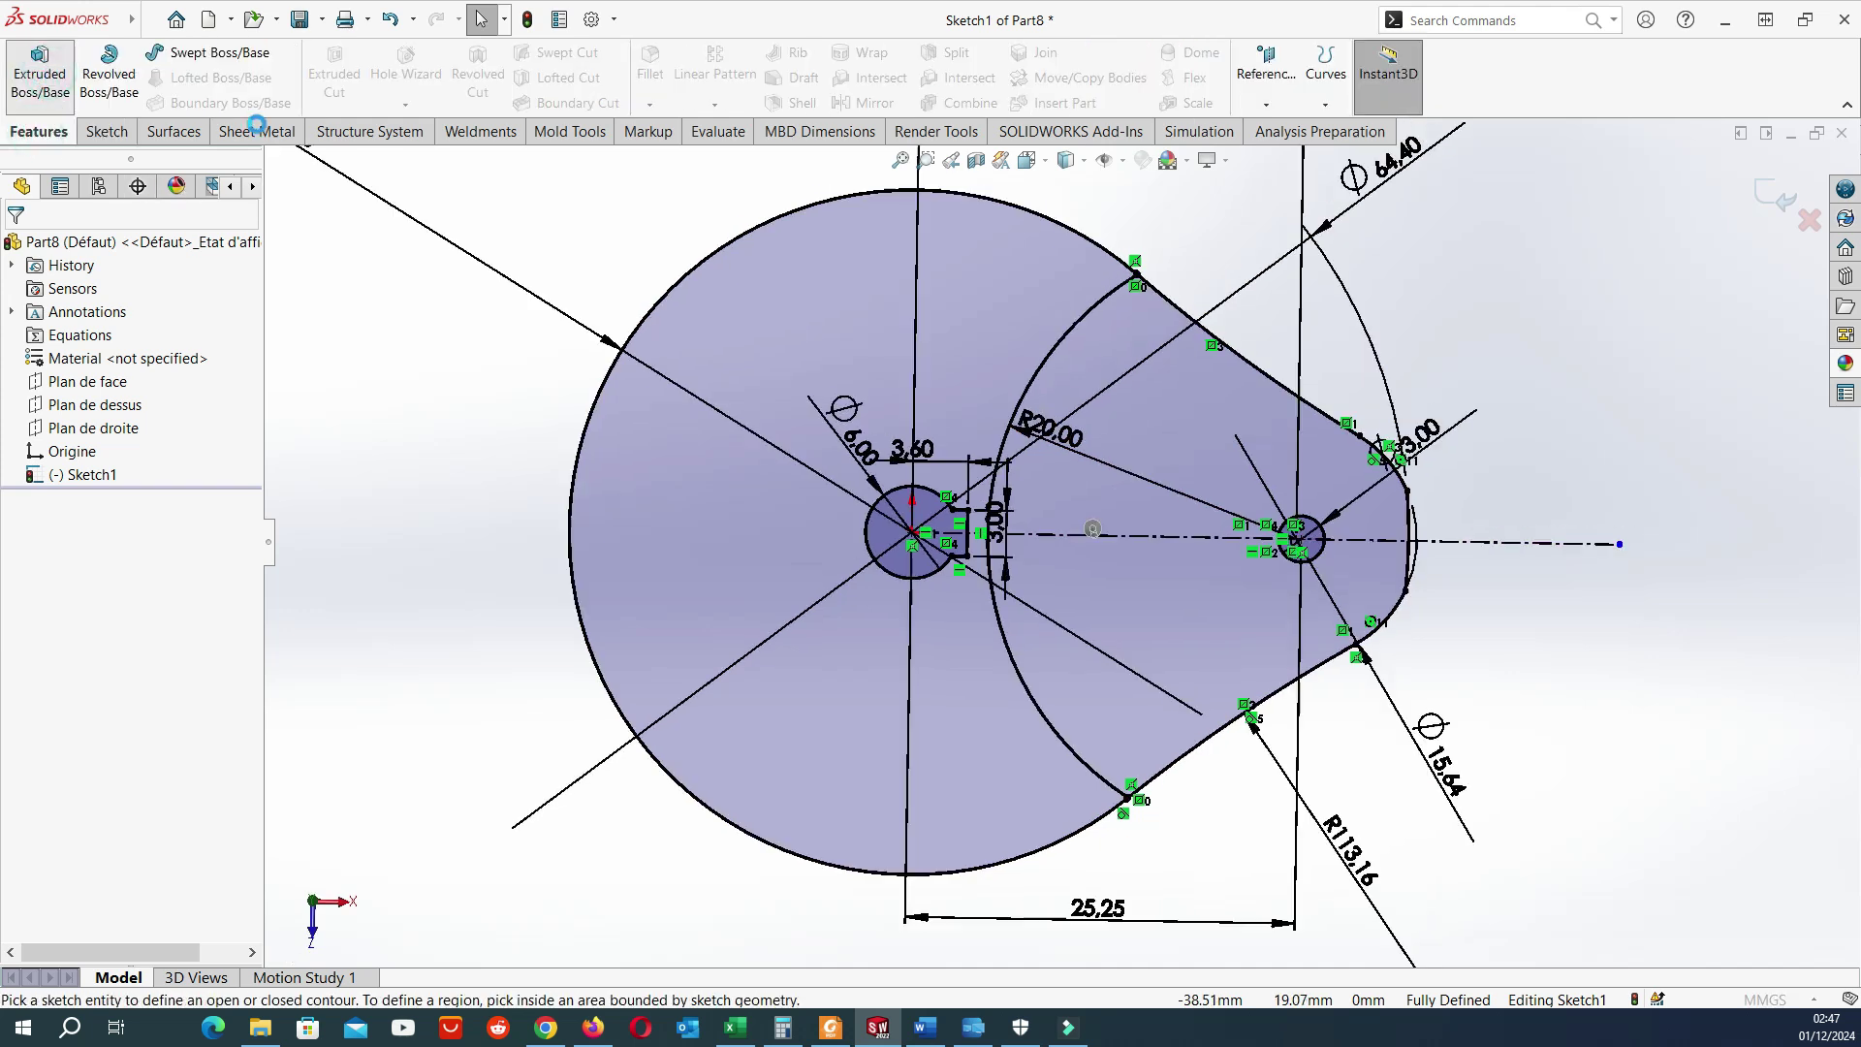
{"action": "scroll", "coordinate": [1272, 647], "scroll_direction": "down", "scroll_amount": 3}
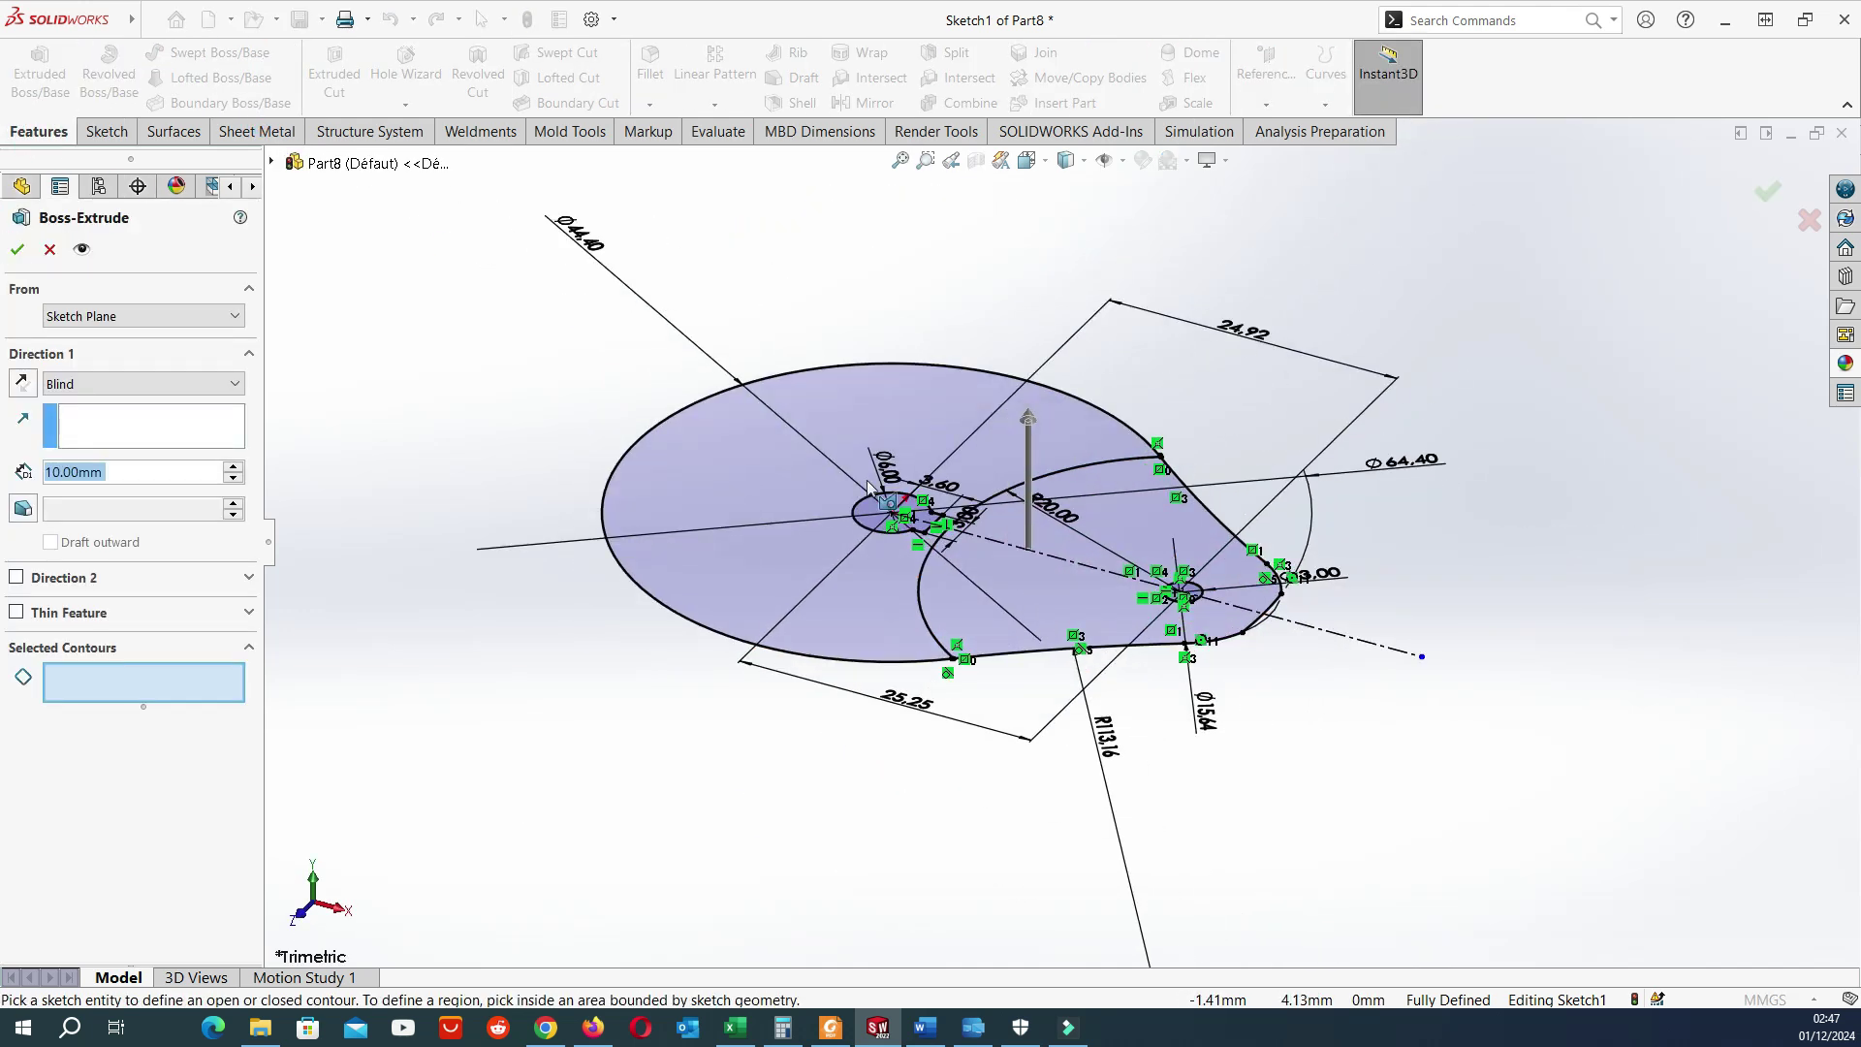
{"action": "left_click", "coordinate": [865, 578]}
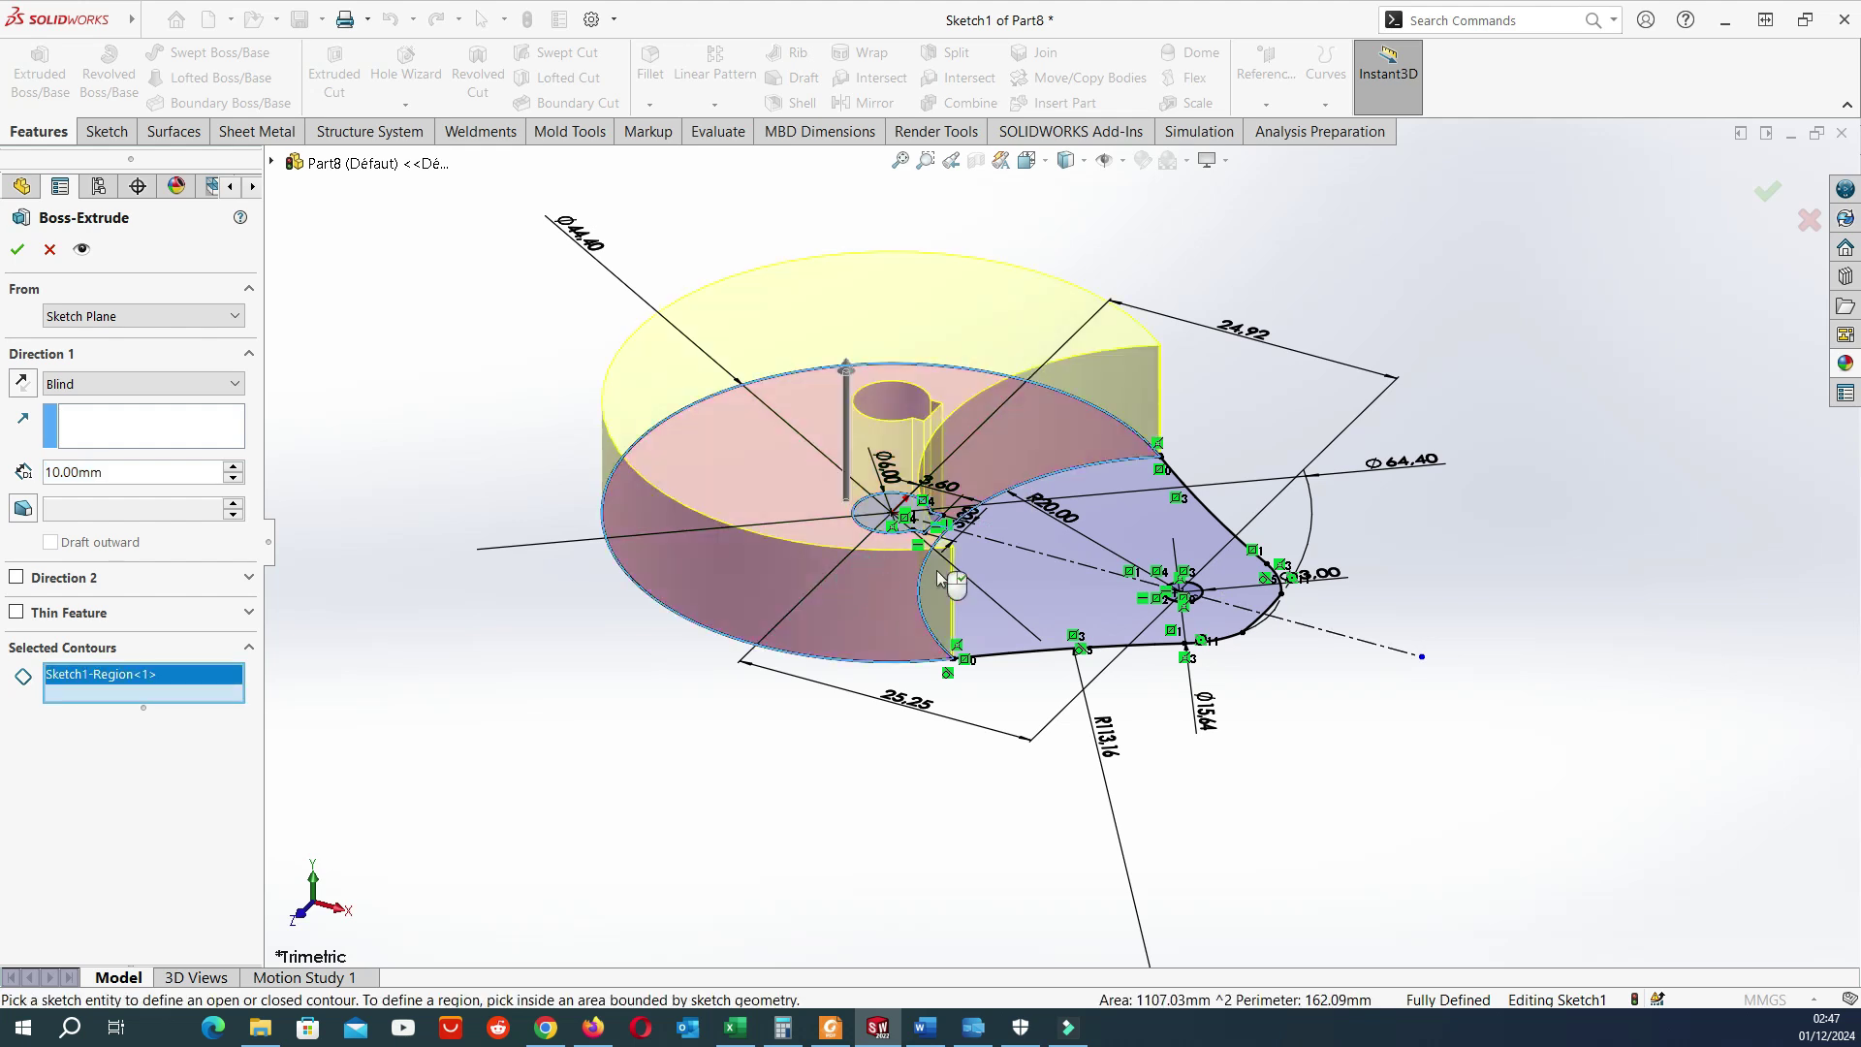
{"action": "left_click", "coordinate": [999, 568]}
{"action": "left_click", "coordinate": [1043, 532]}
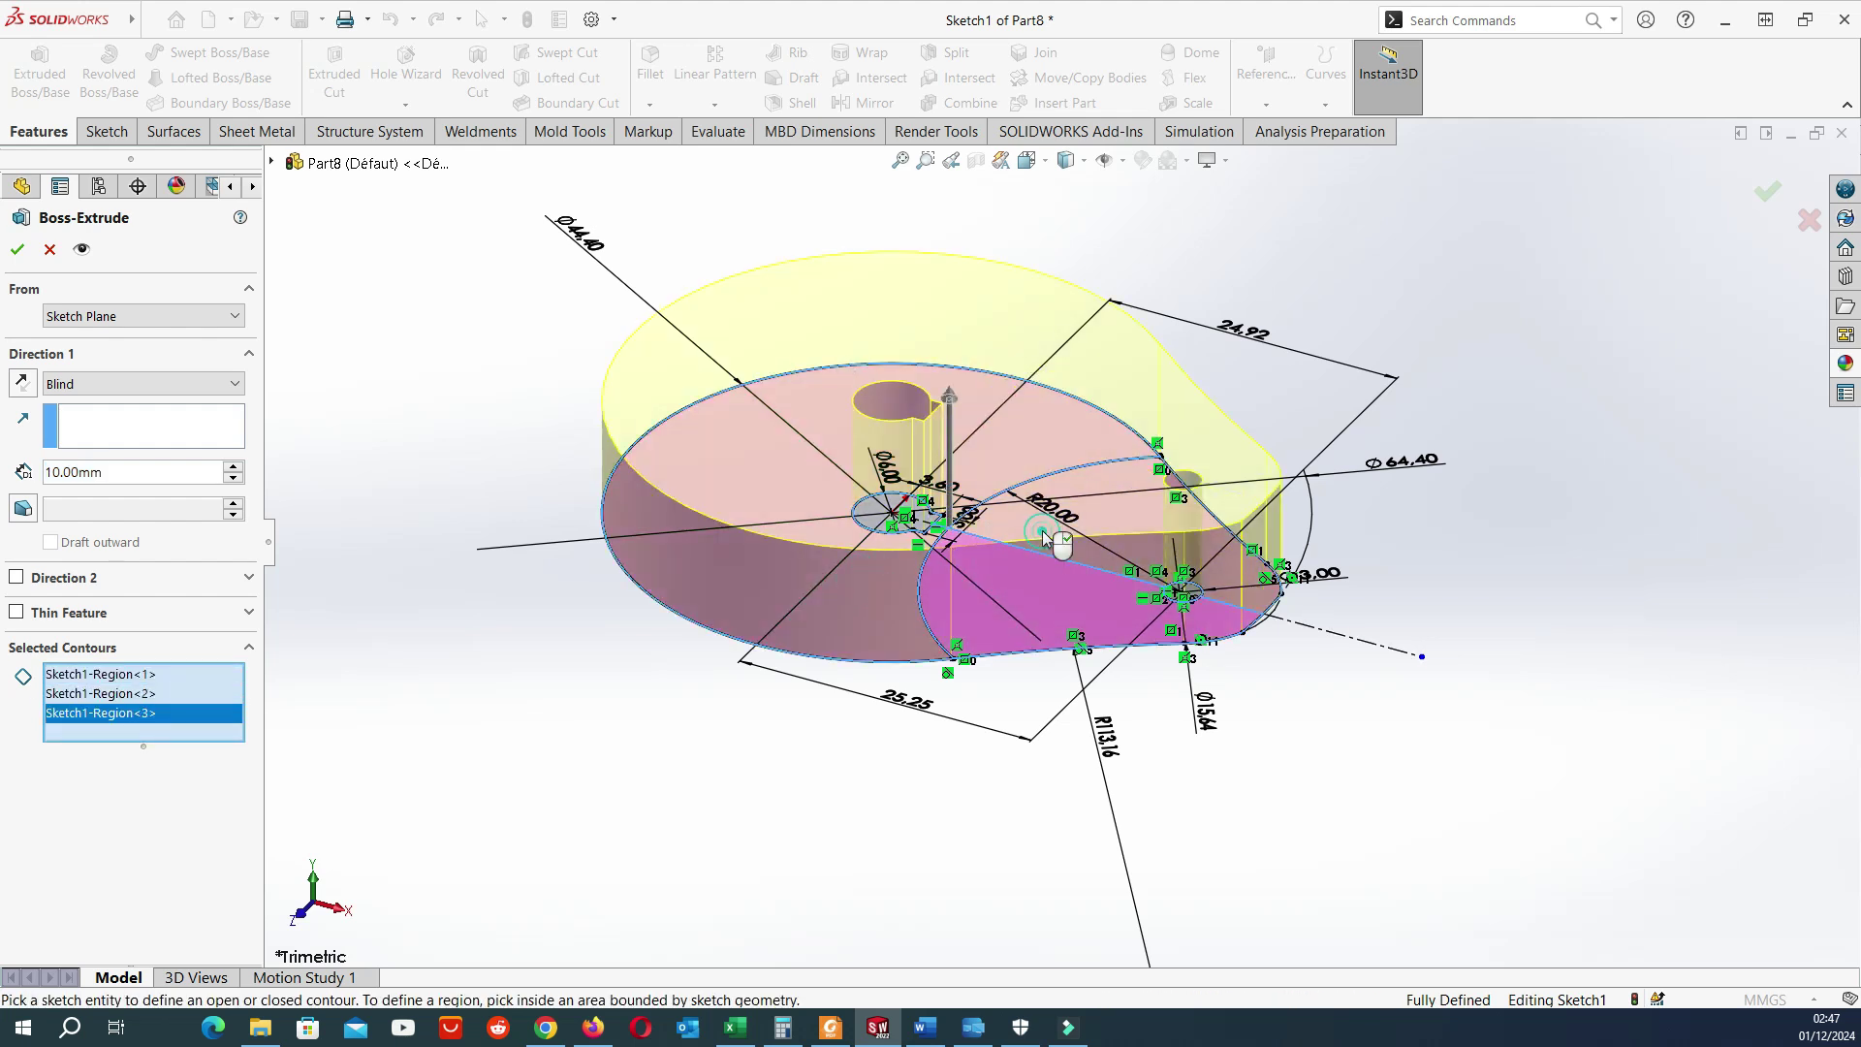
{"action": "scroll", "coordinate": [1192, 593], "scroll_direction": "down", "scroll_amount": 5}
{"action": "left_click", "coordinate": [1091, 554]}
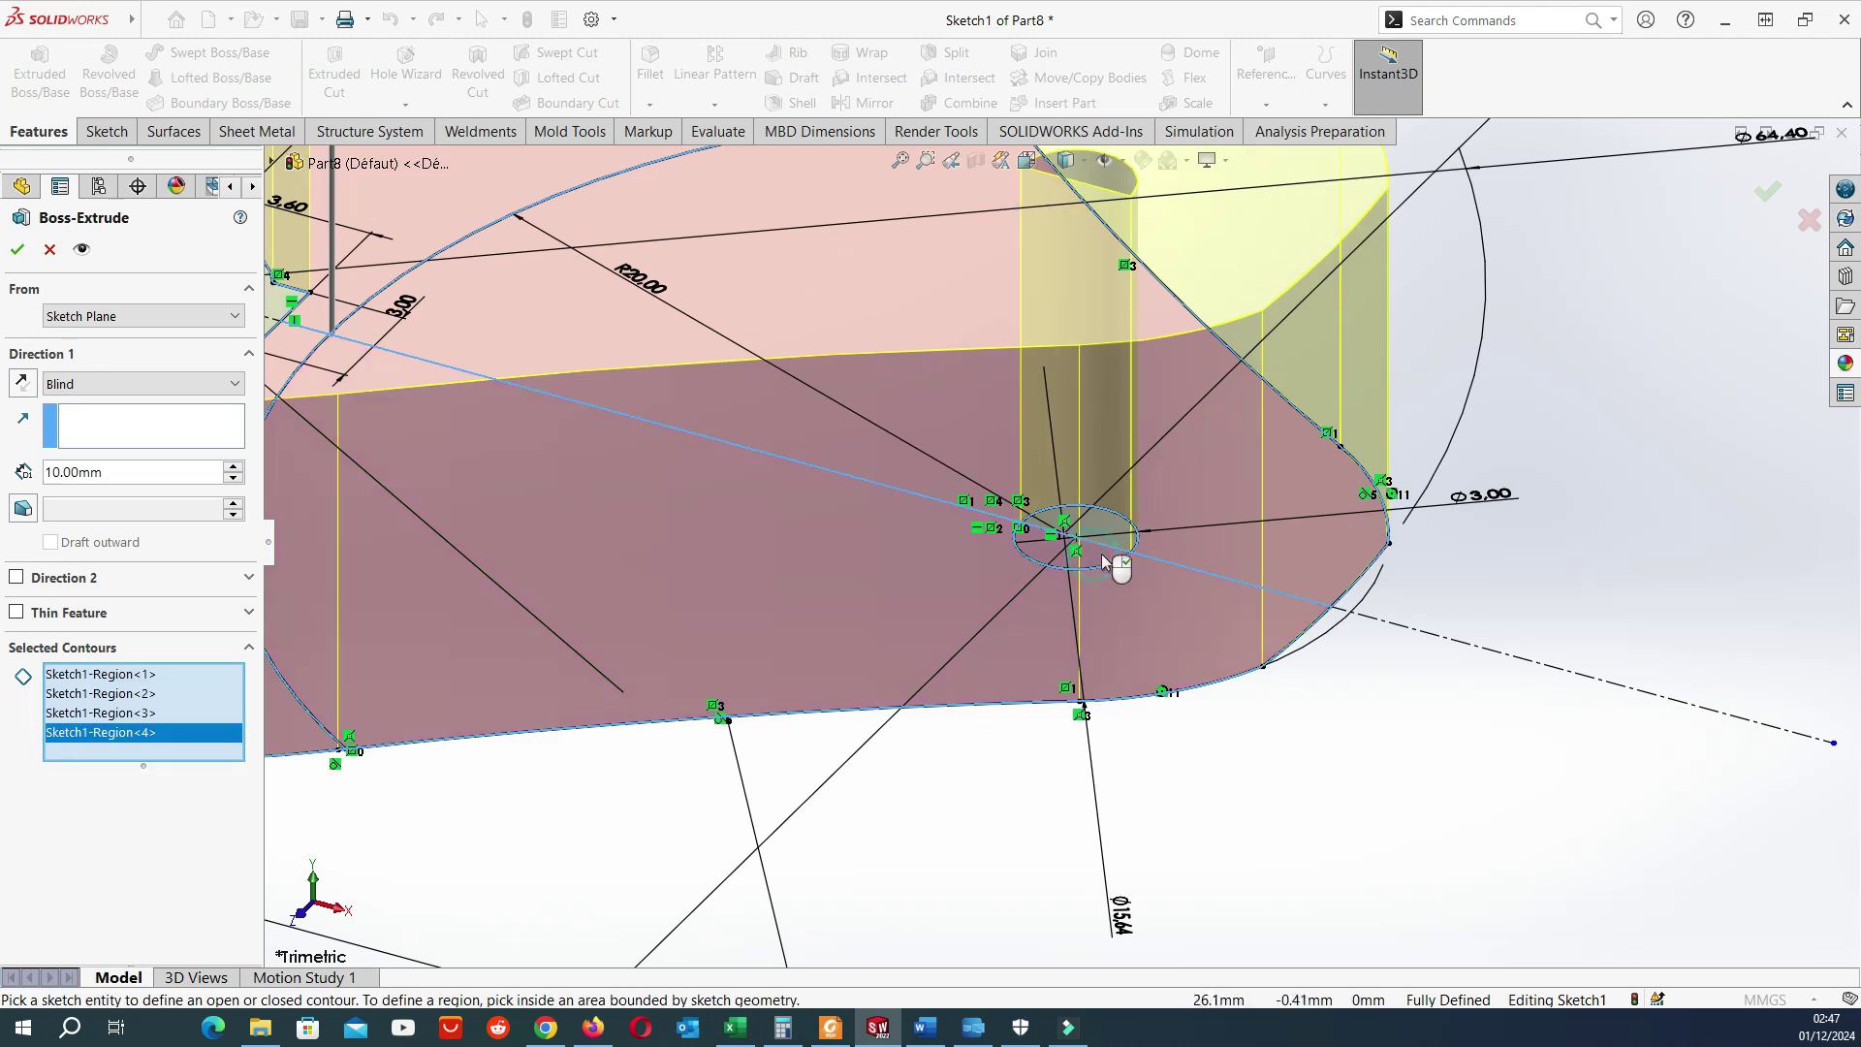
{"action": "left_click", "coordinate": [1113, 548]}
{"action": "scroll", "coordinate": [1185, 625], "scroll_direction": "up", "scroll_amount": 5}
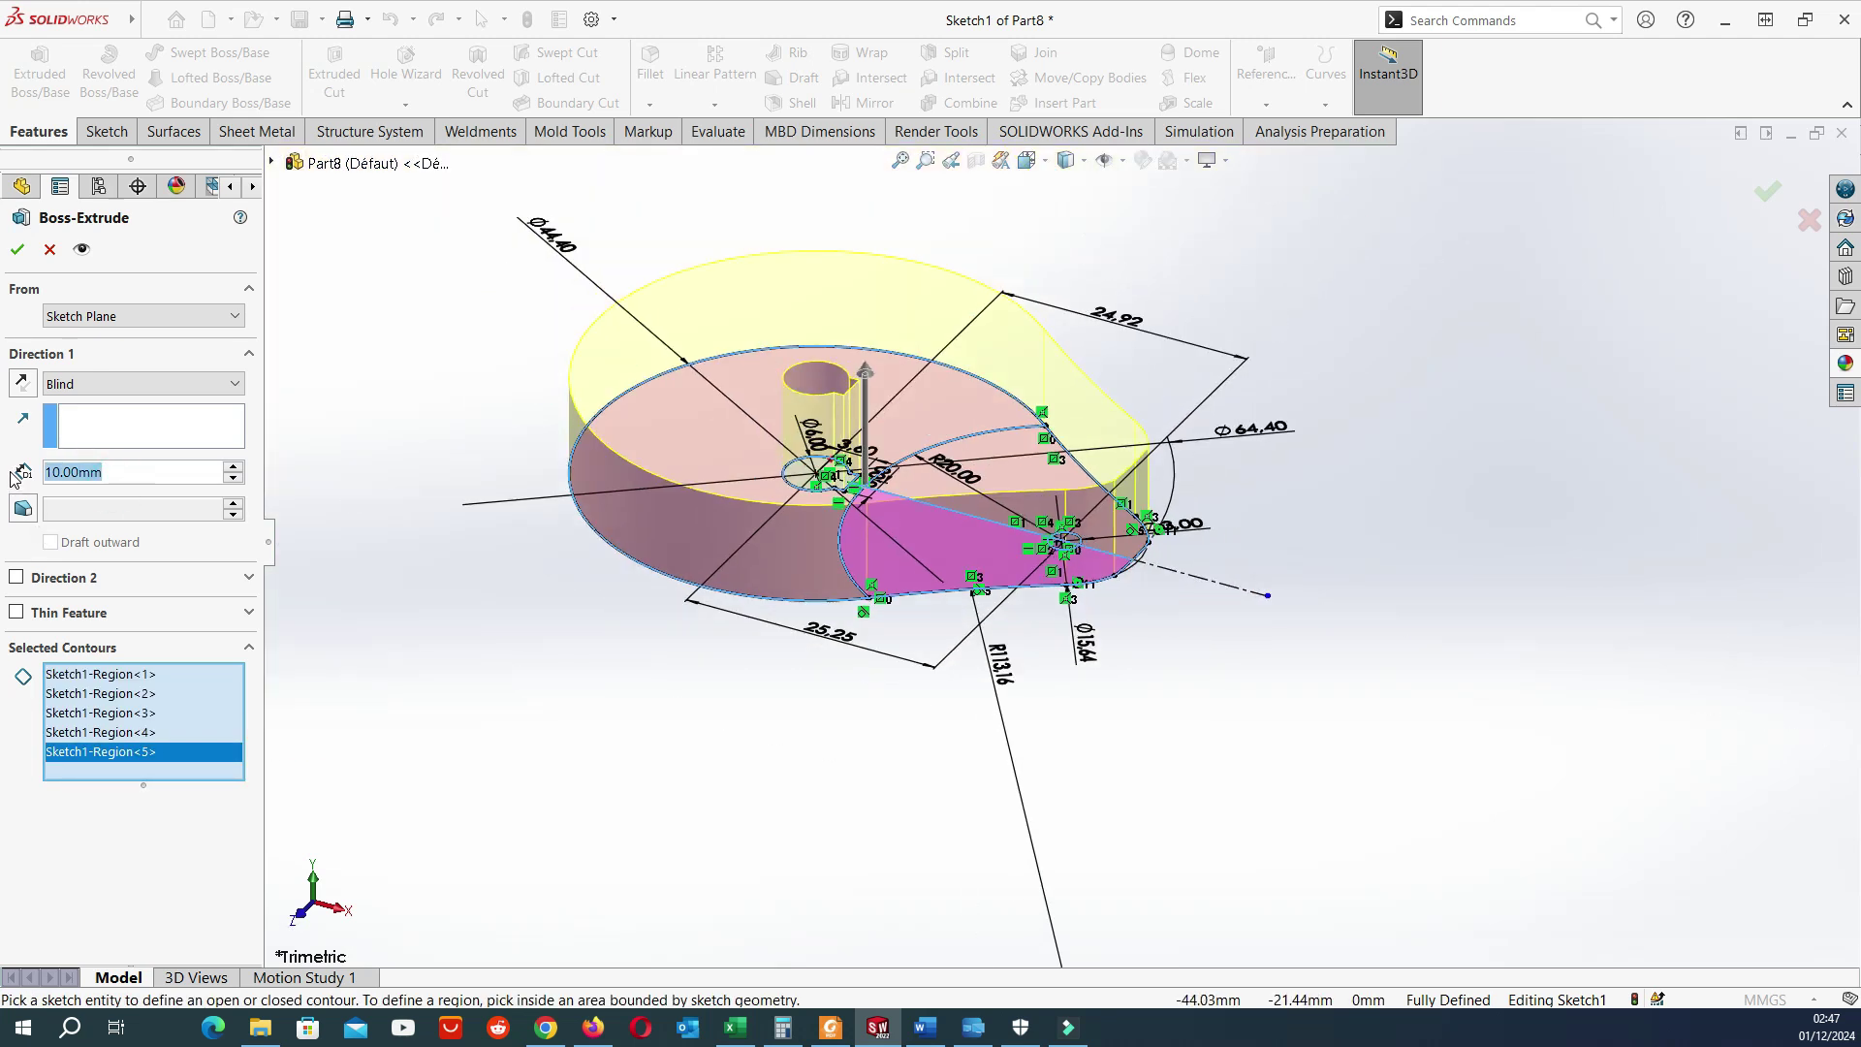
Extrude the selected teardrop regions blind to a depth of 3 mm.
{"action": "type", "text": "3"}
{"action": "key", "text": "Return"}
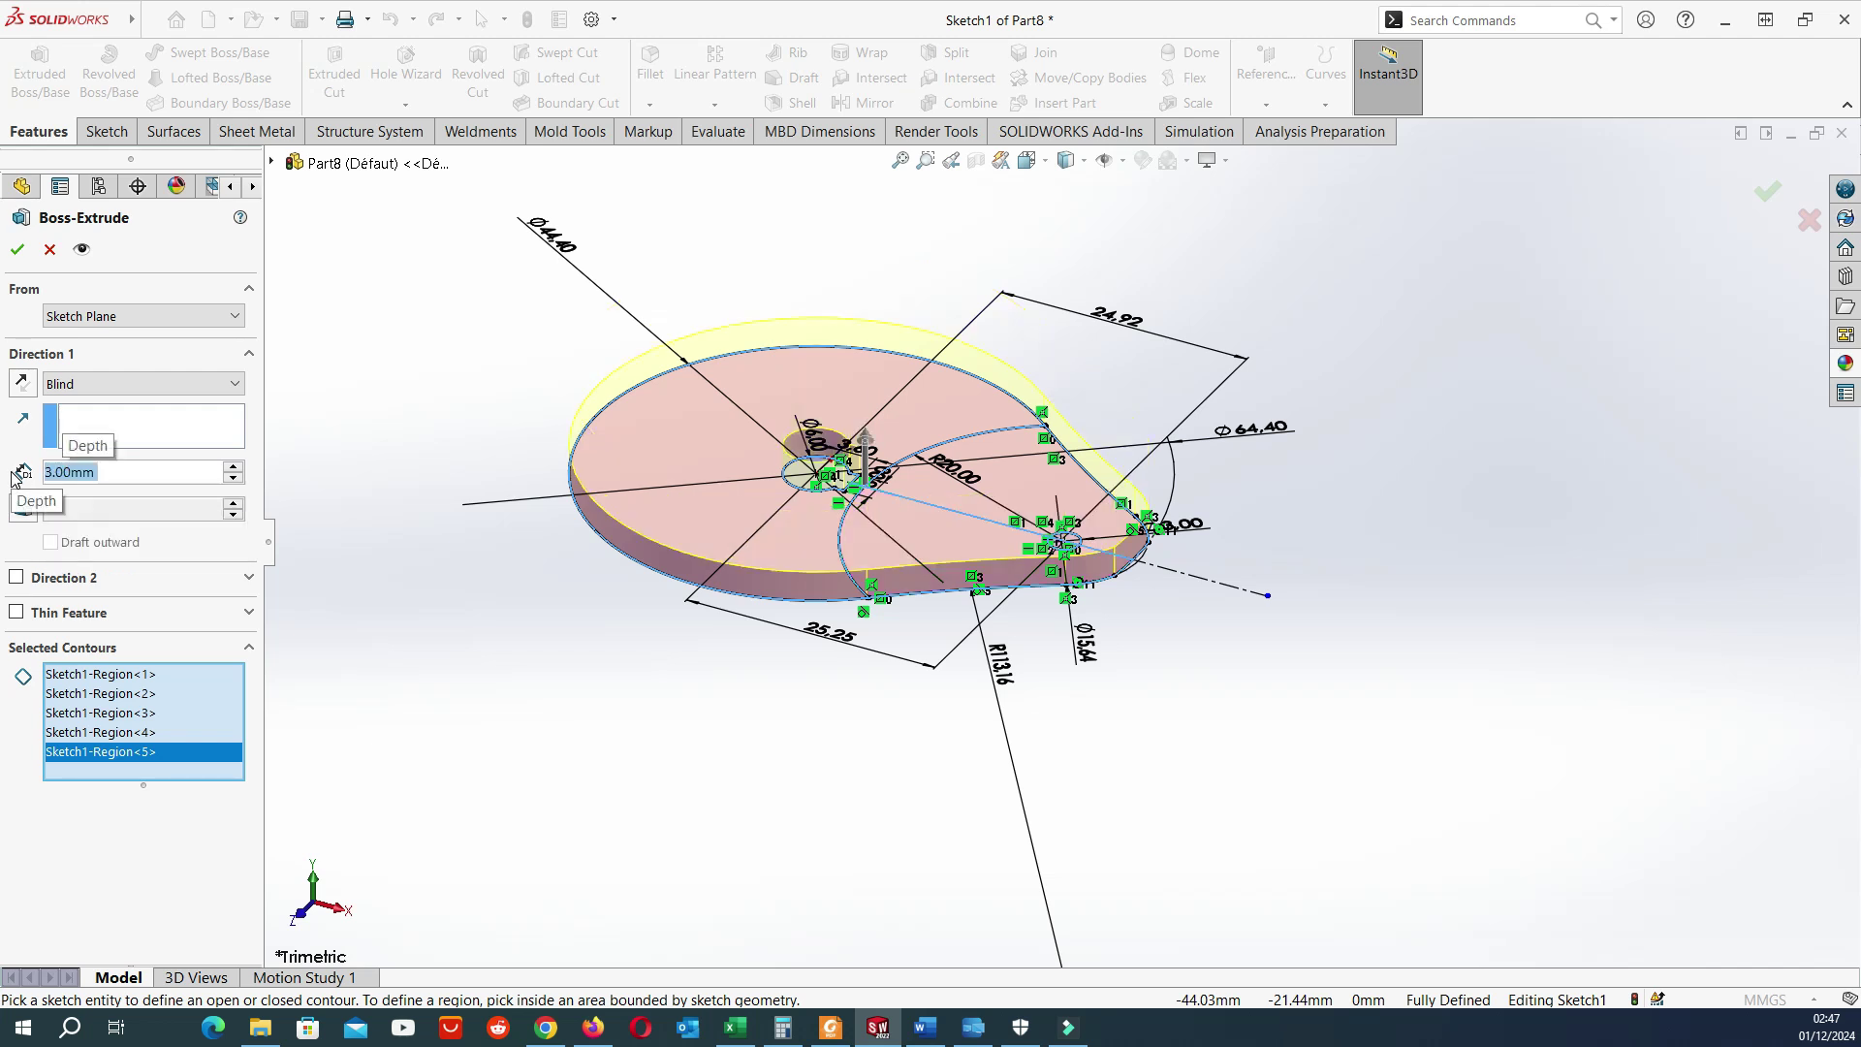
{"action": "left_click", "coordinate": [18, 249]}
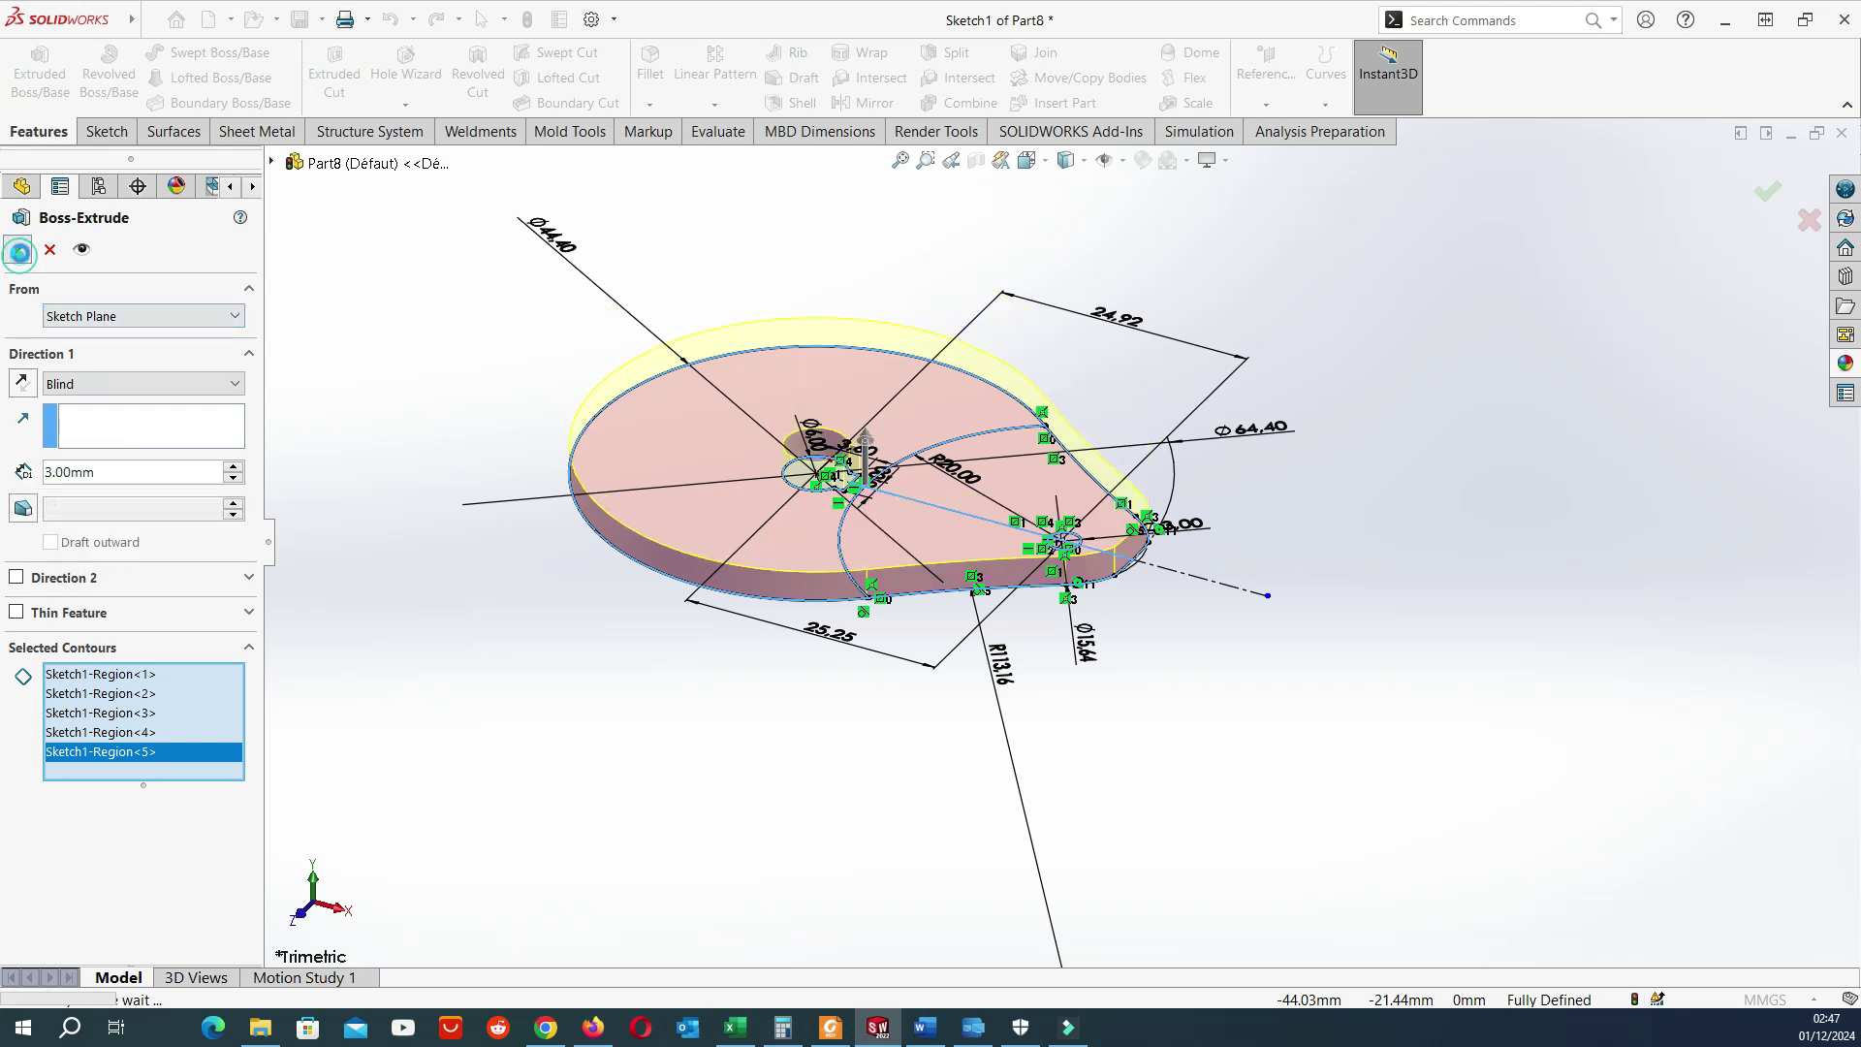
{"action": "middle_click_drag", "start_coordinate": [793, 452], "coordinate": [480, 347]}
{"action": "left_click", "coordinate": [392, 380]}
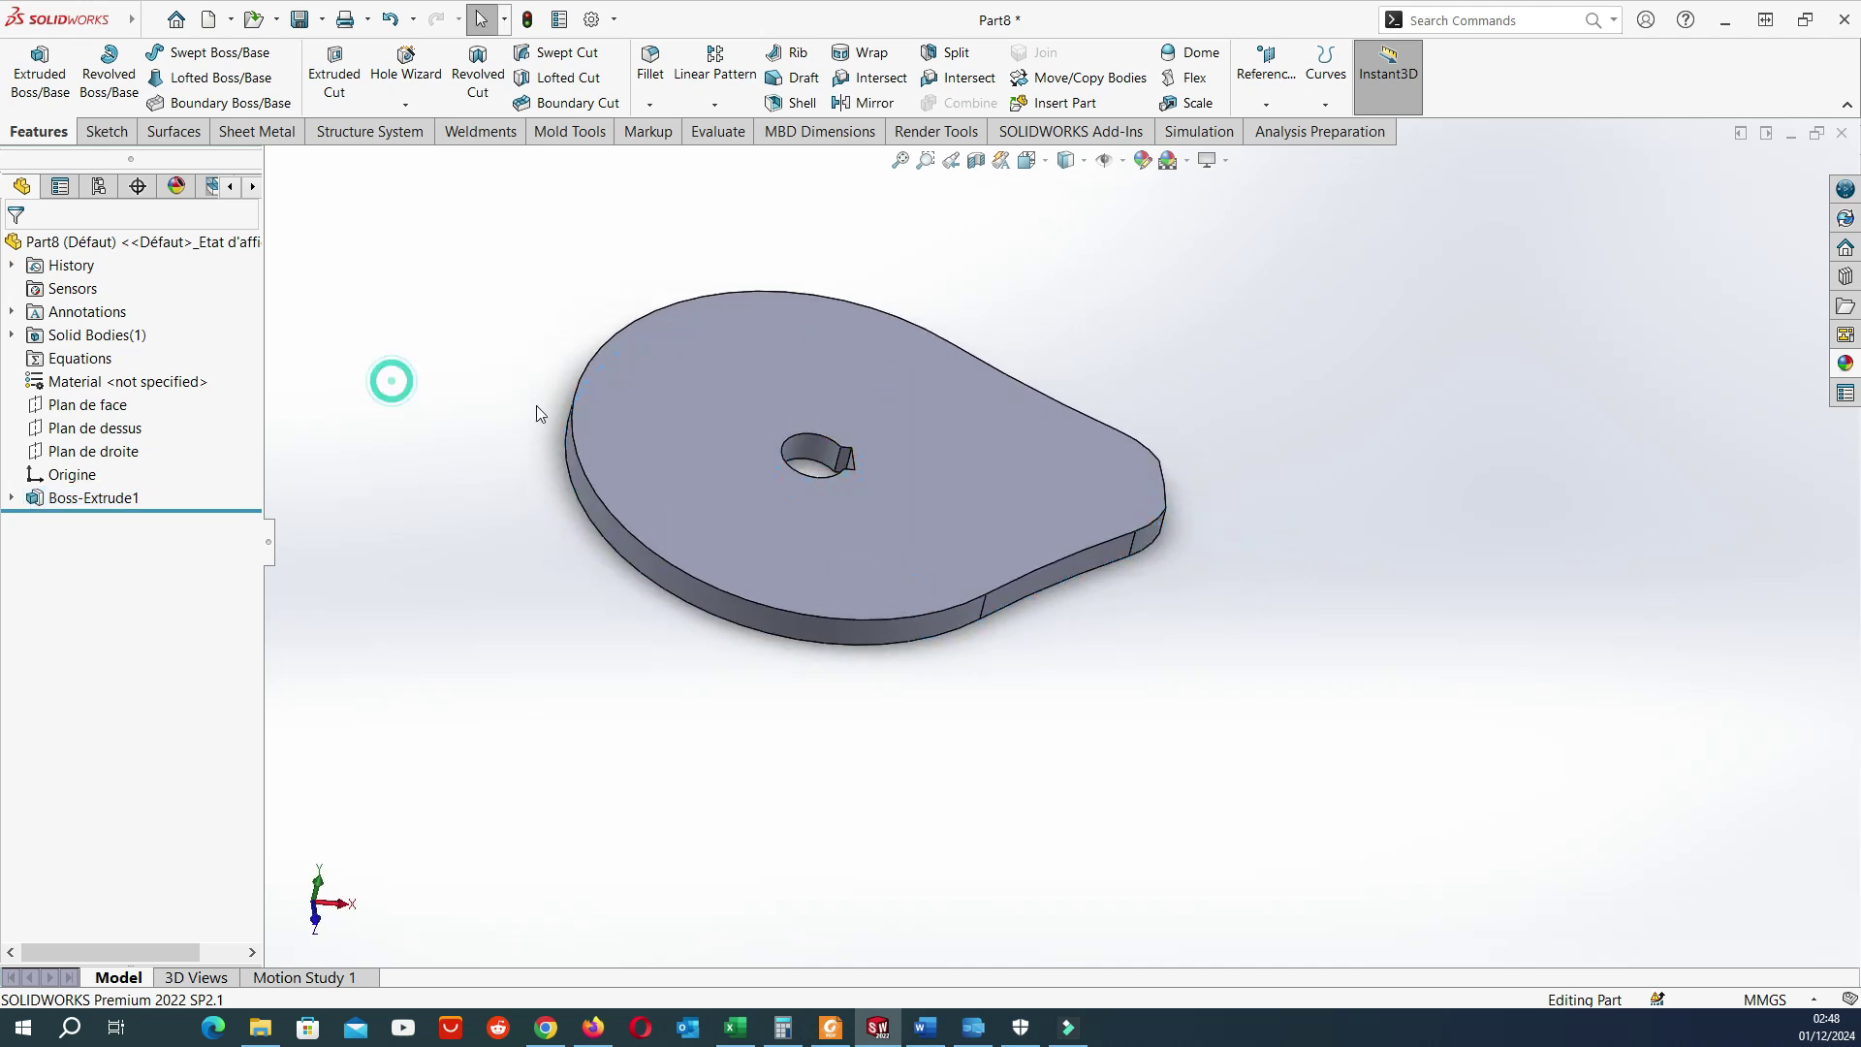
Extrude the large disc region outside the R20 arc 7 mm from the same sketch, merging the result and keeping the keyed bore open.
{"action": "left_click", "coordinate": [12, 497]}
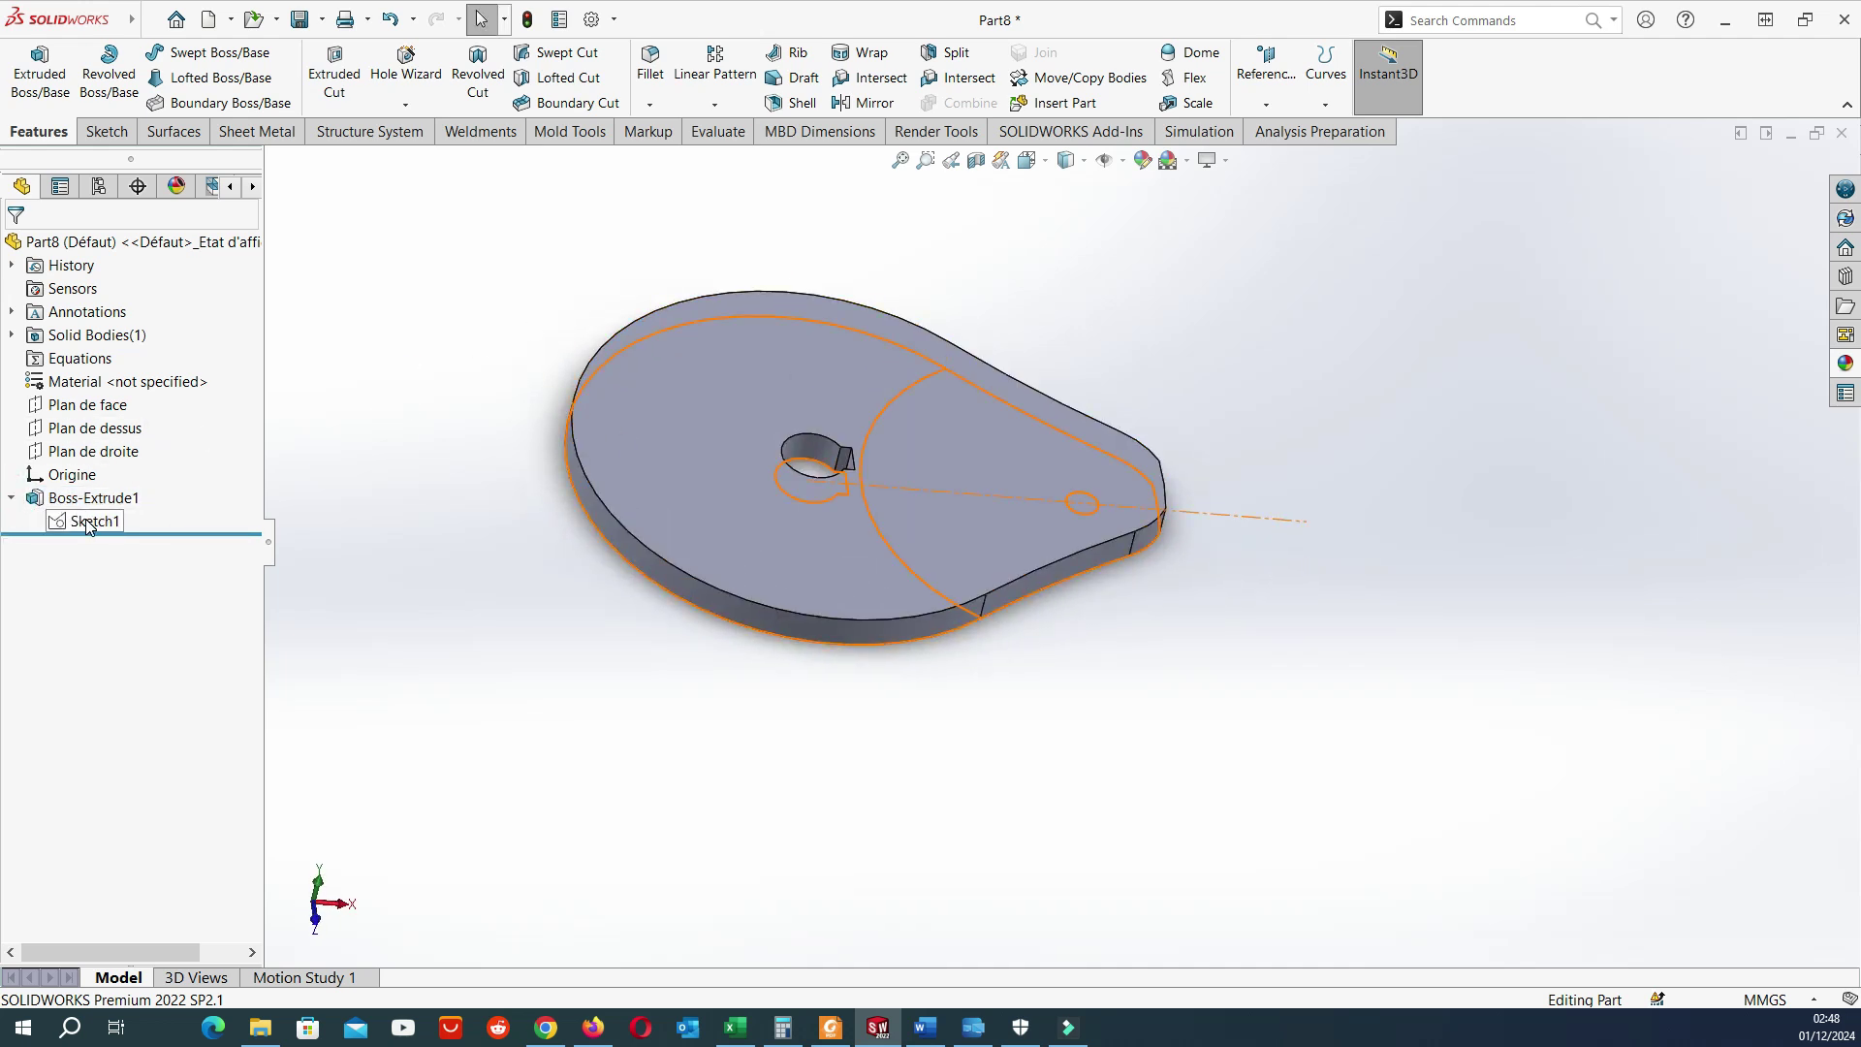
{"action": "left_click", "coordinate": [87, 522]}
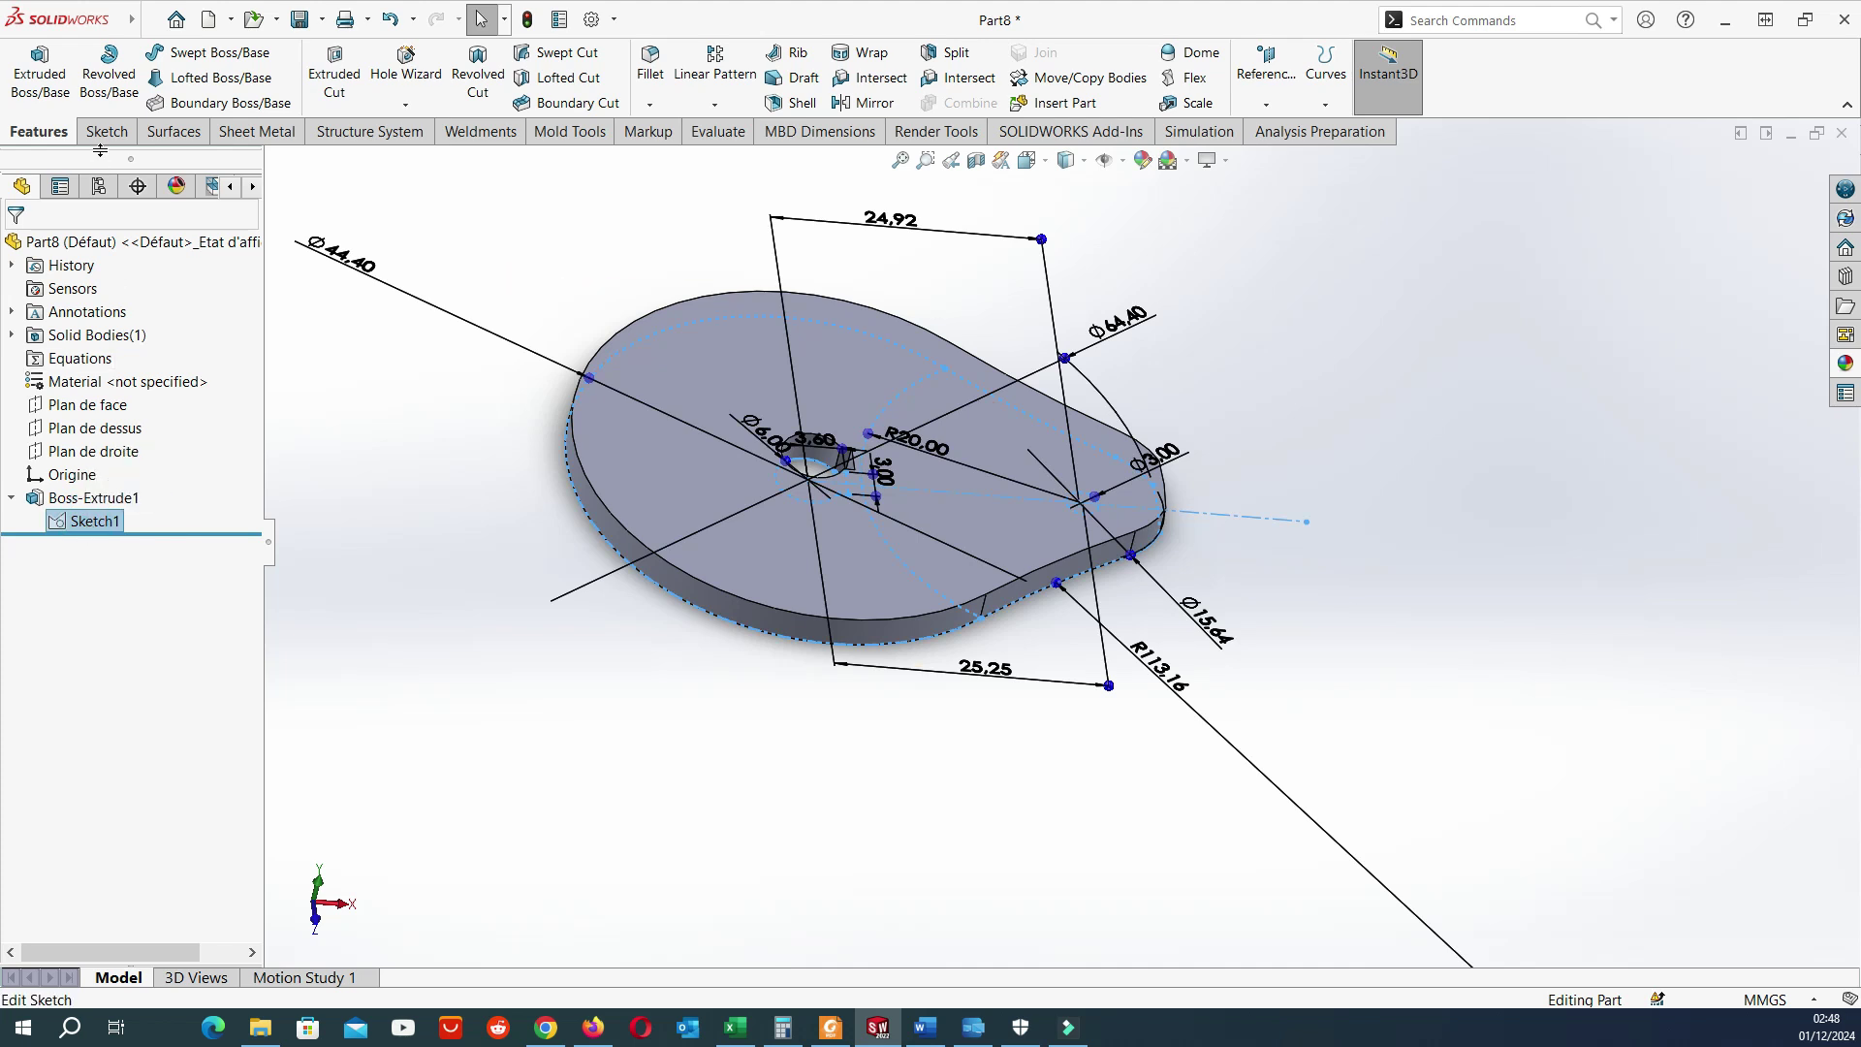
{"action": "left_click", "coordinate": [43, 87]}
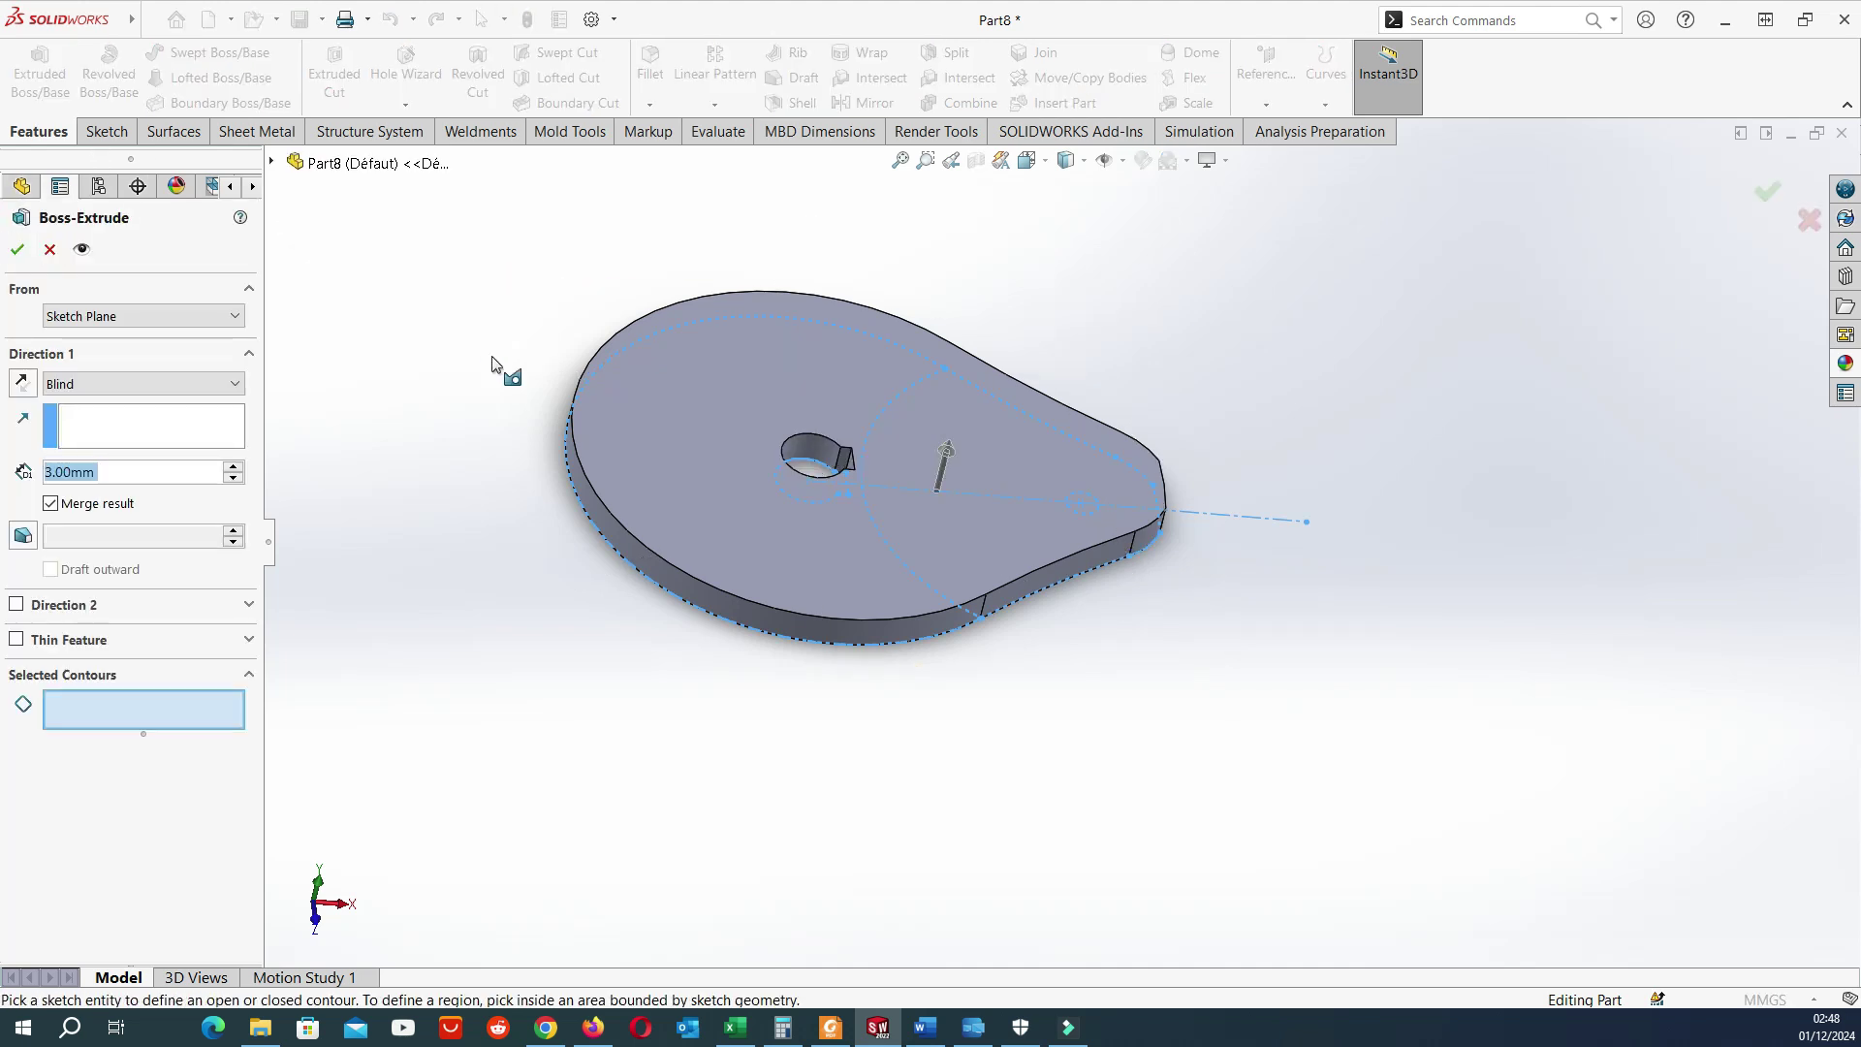
{"action": "left_click", "coordinate": [705, 397]}
{"action": "middle_click_drag", "start_coordinate": [706, 397], "coordinate": [664, 351]}
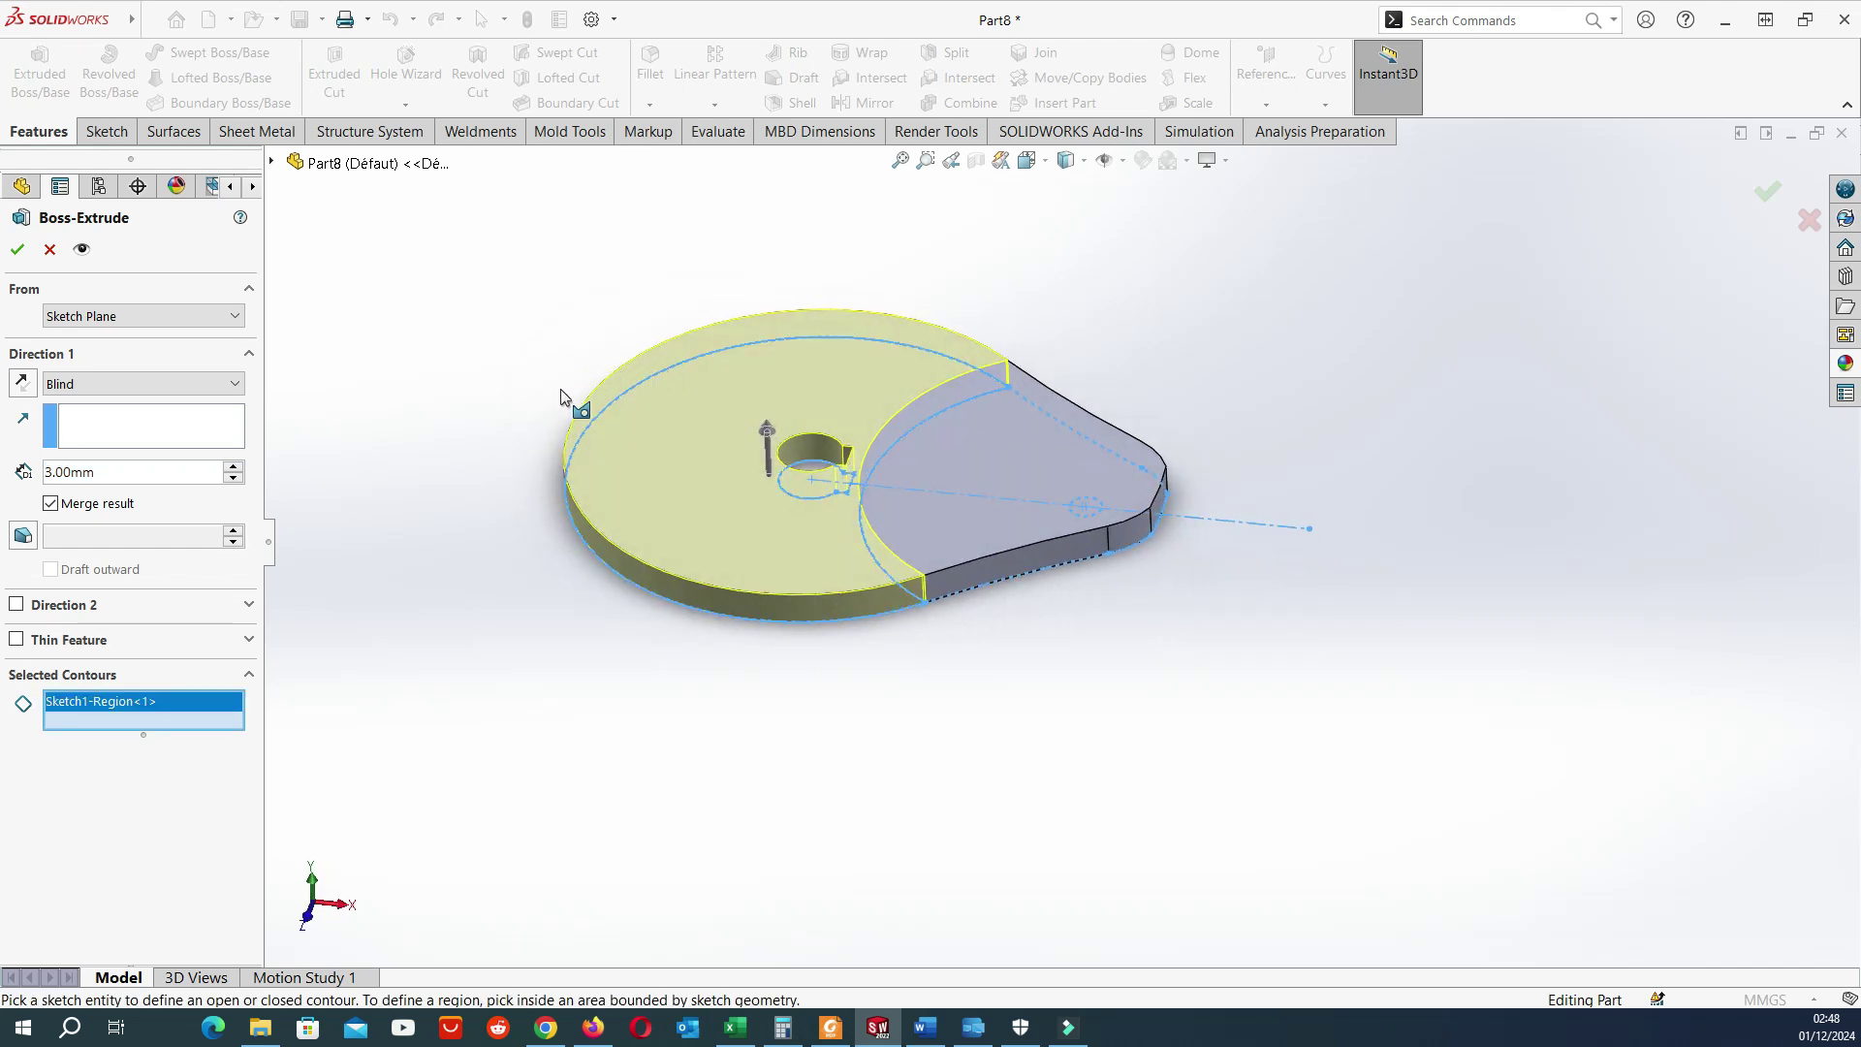
{"action": "left_click_drag", "start_coordinate": [113, 473], "coordinate": [36, 468]}
{"action": "type", "text": "7"}
{"action": "key", "text": "Return"}
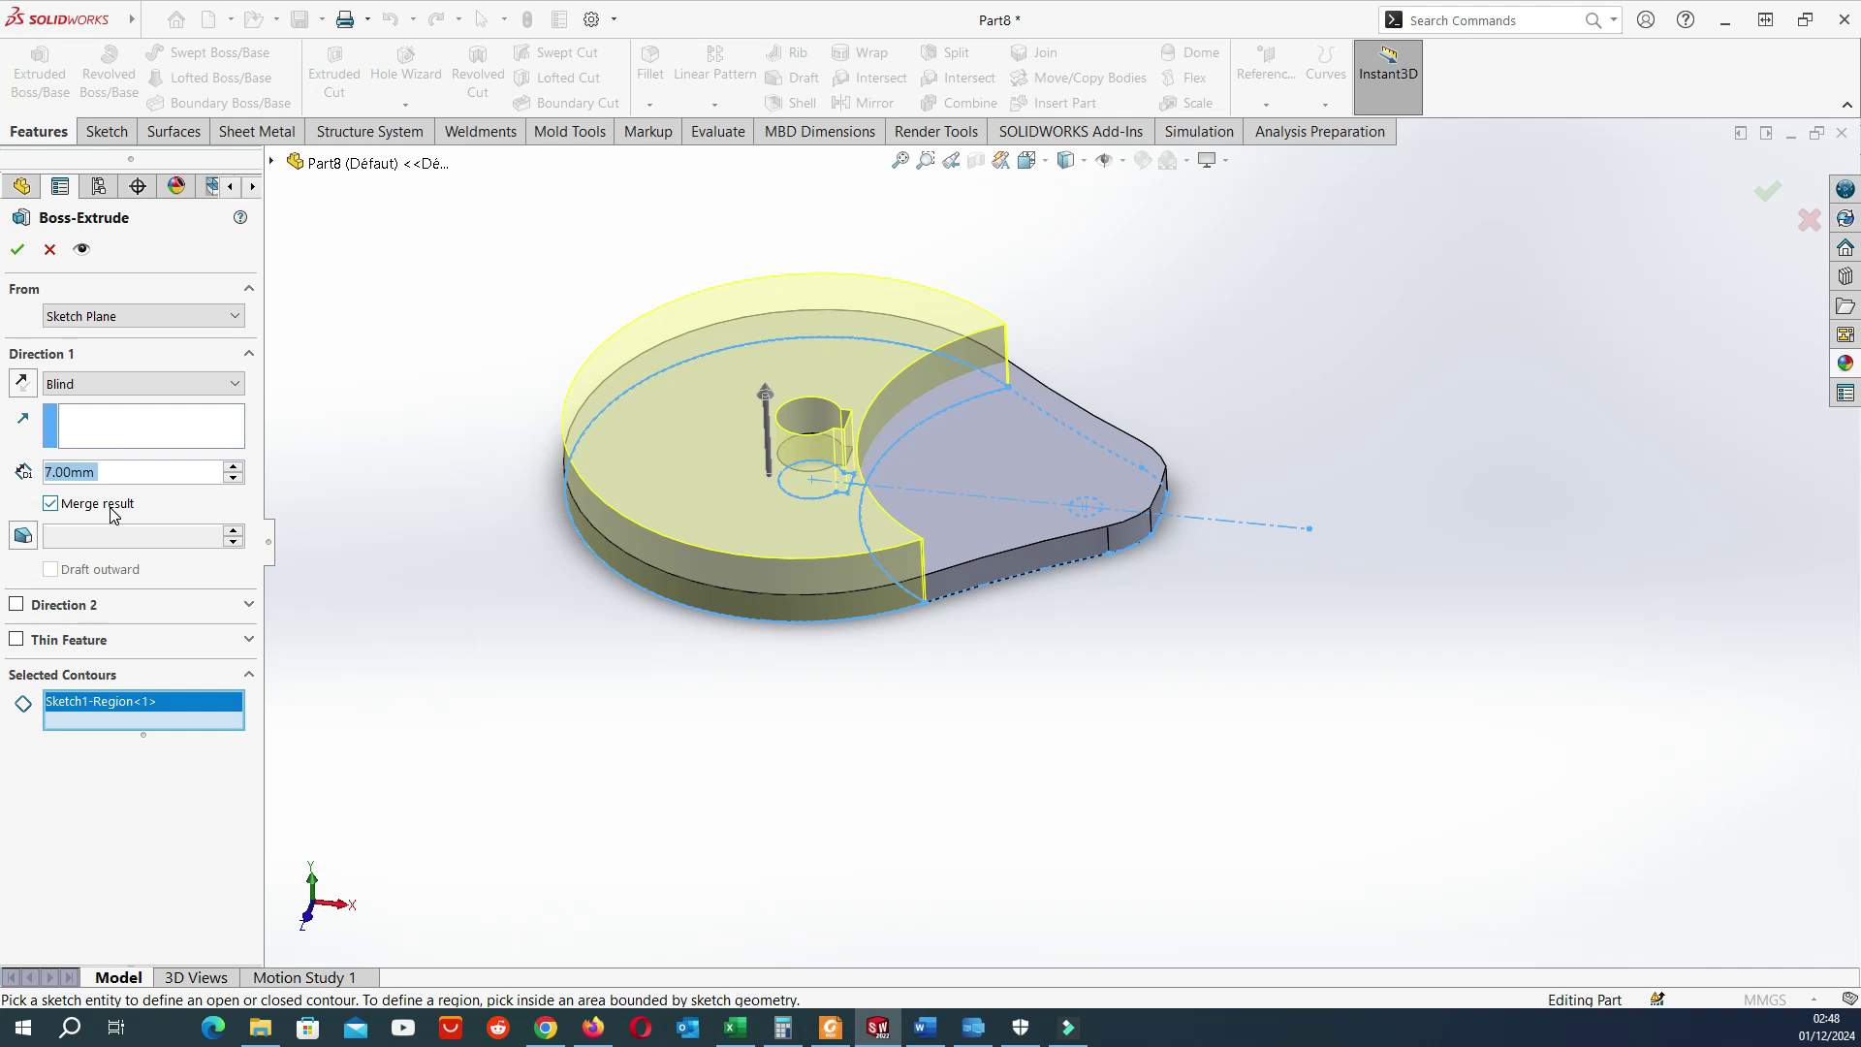
{"action": "middle_click_drag", "start_coordinate": [872, 546], "coordinate": [975, 587]}
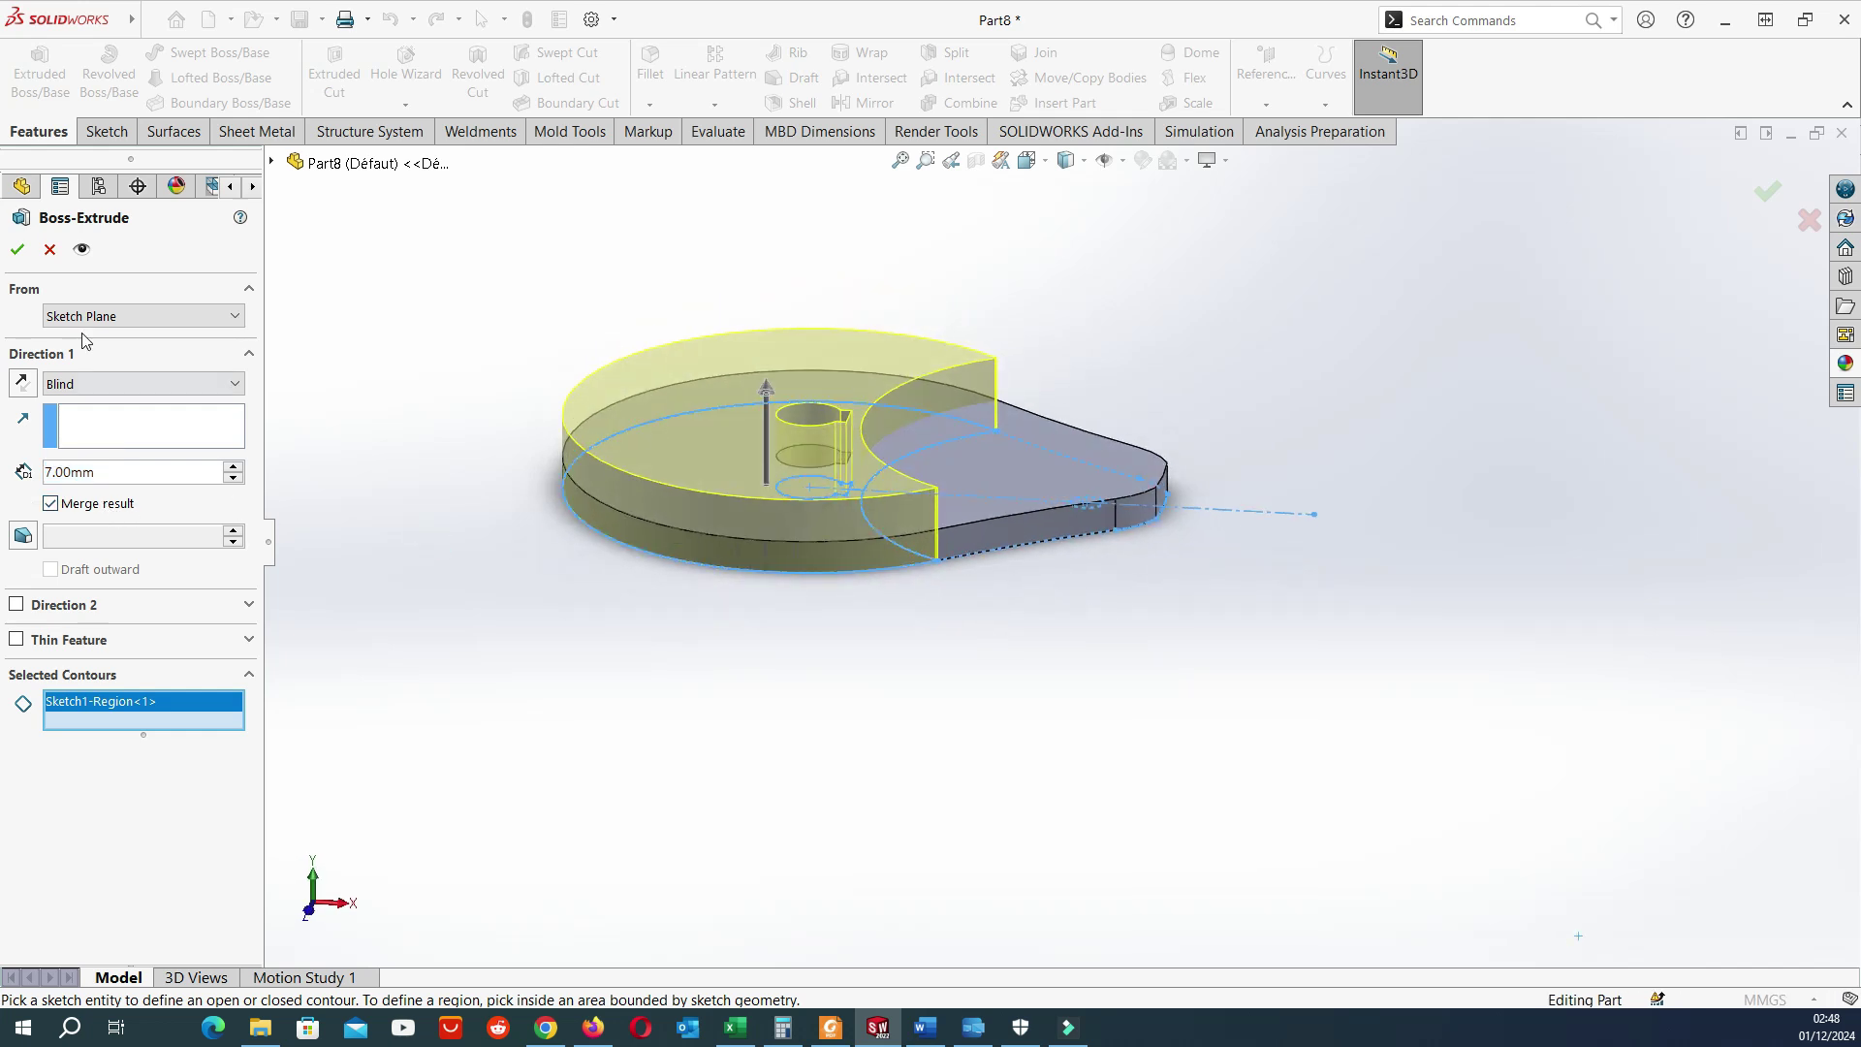
{"action": "left_click", "coordinate": [17, 251]}
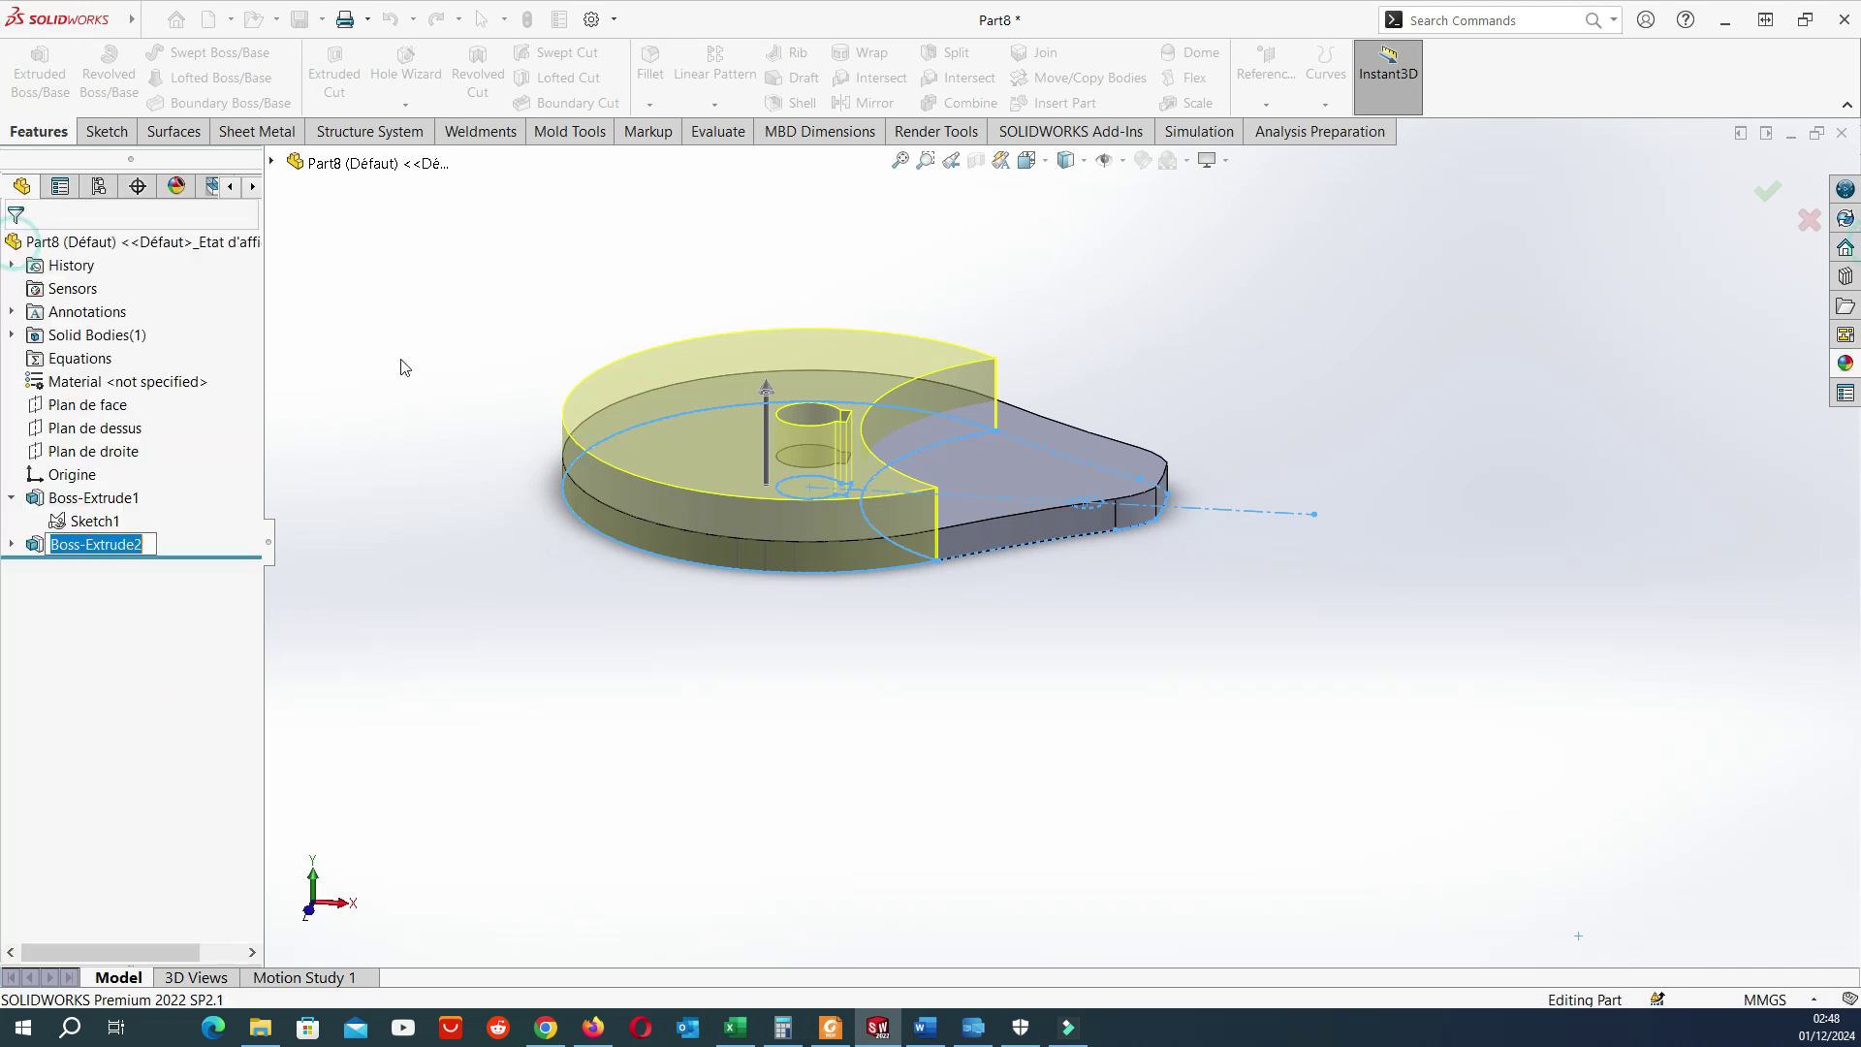
{"action": "middle_click_drag", "start_coordinate": [805, 412], "coordinate": [743, 475]}
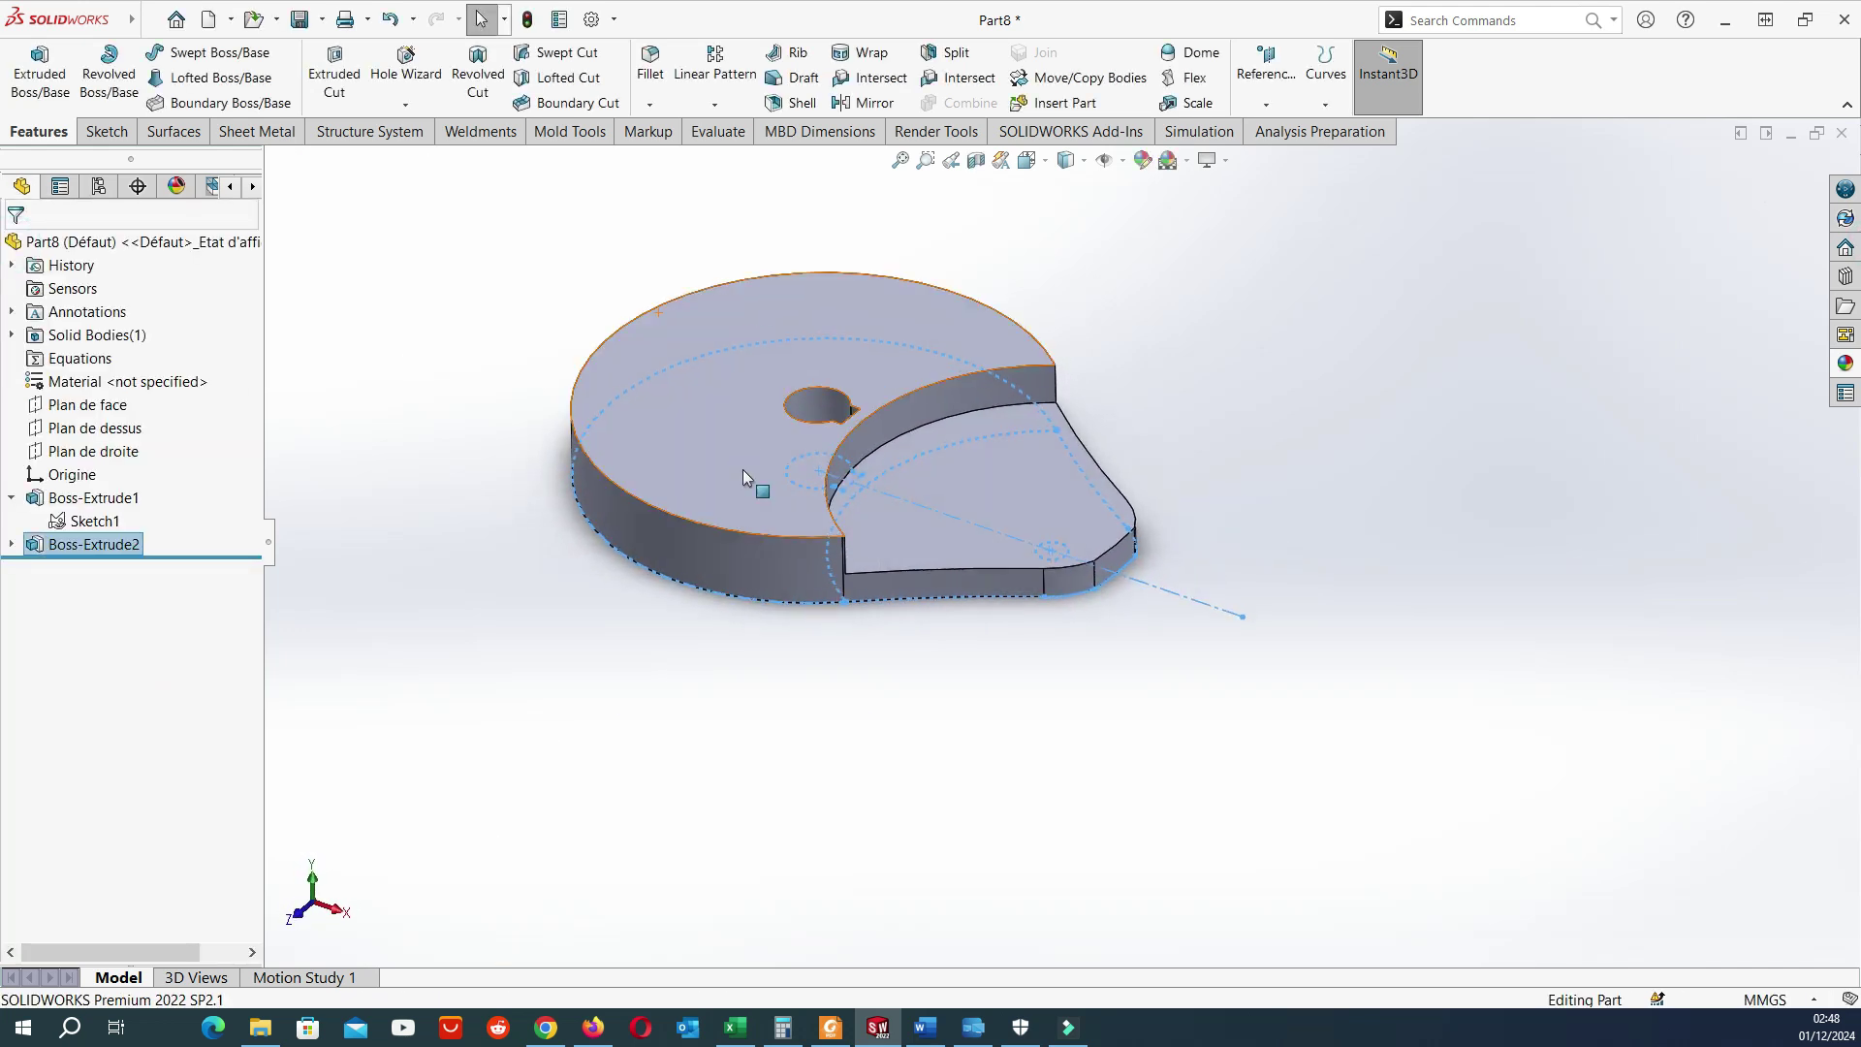
Extrude both halves of the 3 mm circle 6 mm from the same sketch to form a pin merged with the plate.
{"action": "left_click", "coordinate": [93, 521]}
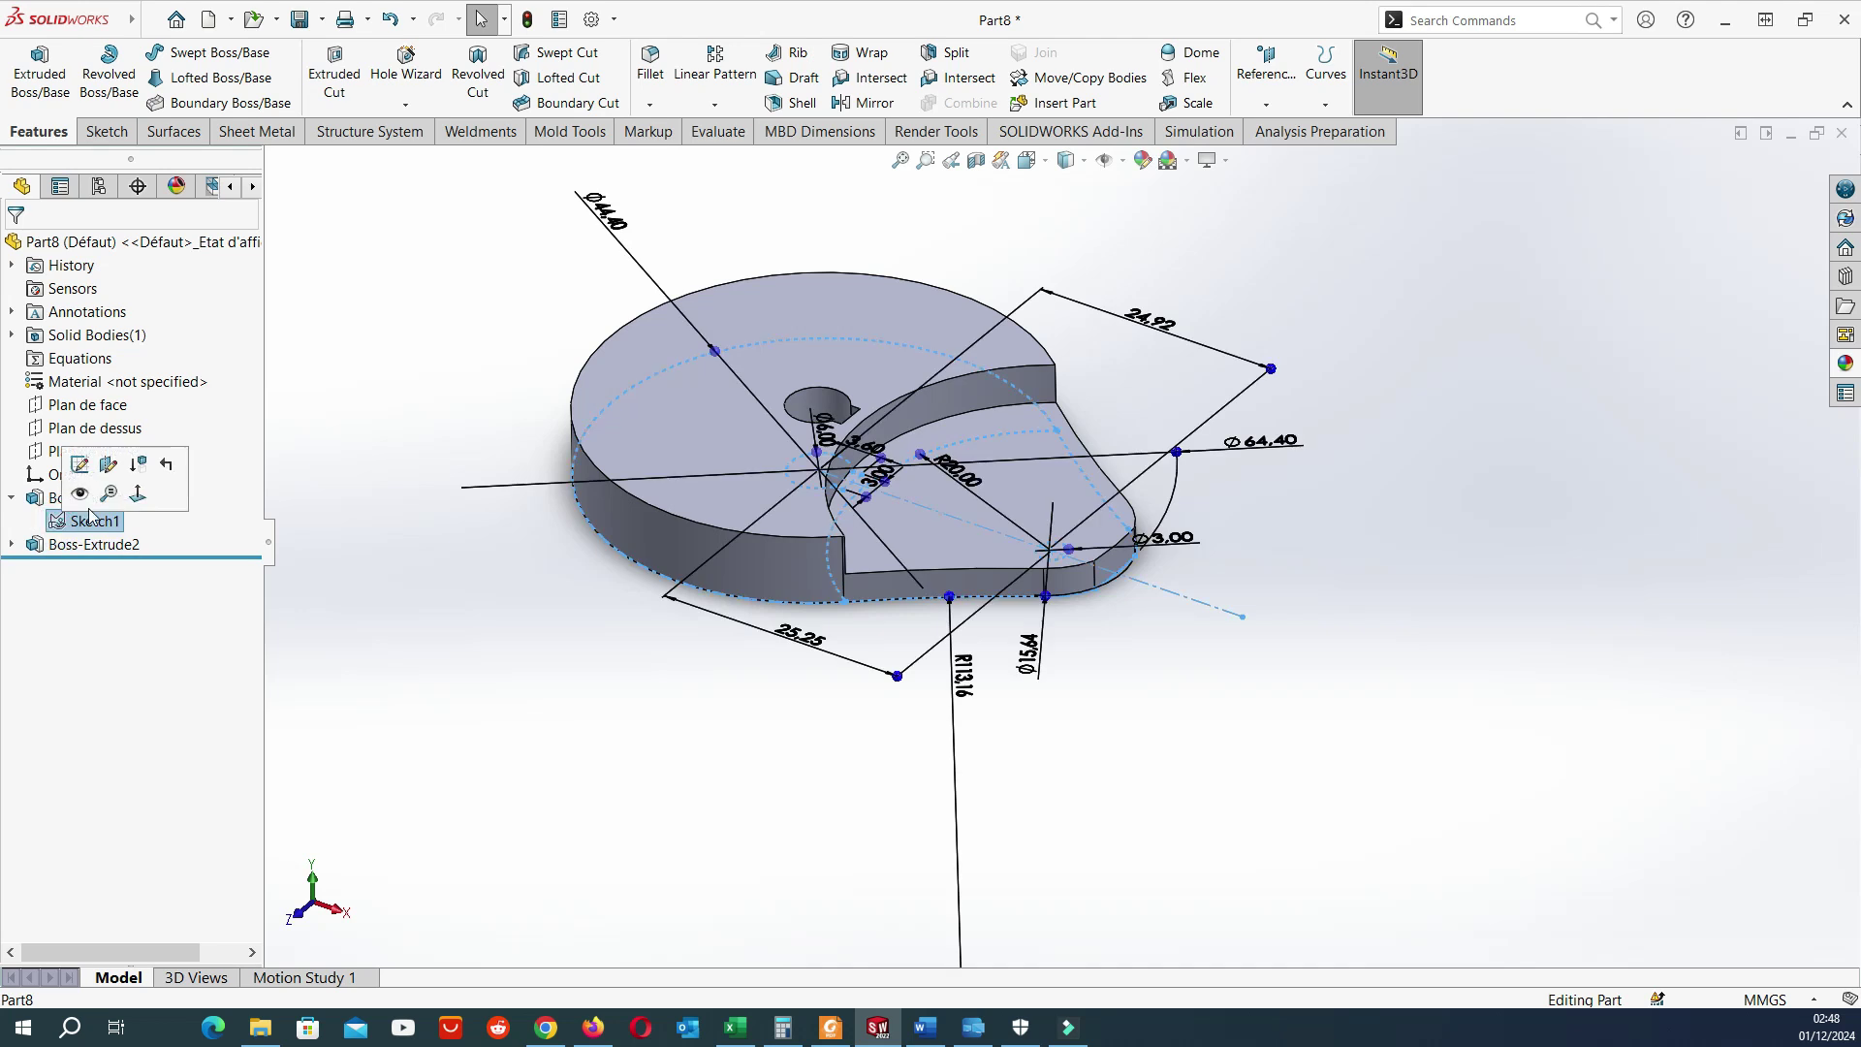
{"action": "left_click", "coordinate": [41, 74]}
{"action": "scroll", "coordinate": [934, 511], "scroll_direction": "down", "scroll_amount": 2}
{"action": "scroll", "coordinate": [1370, 595], "scroll_direction": "up", "scroll_amount": 1}
{"action": "scroll", "coordinate": [1040, 559], "scroll_direction": "down", "scroll_amount": 4}
{"action": "left_click", "coordinate": [947, 550]}
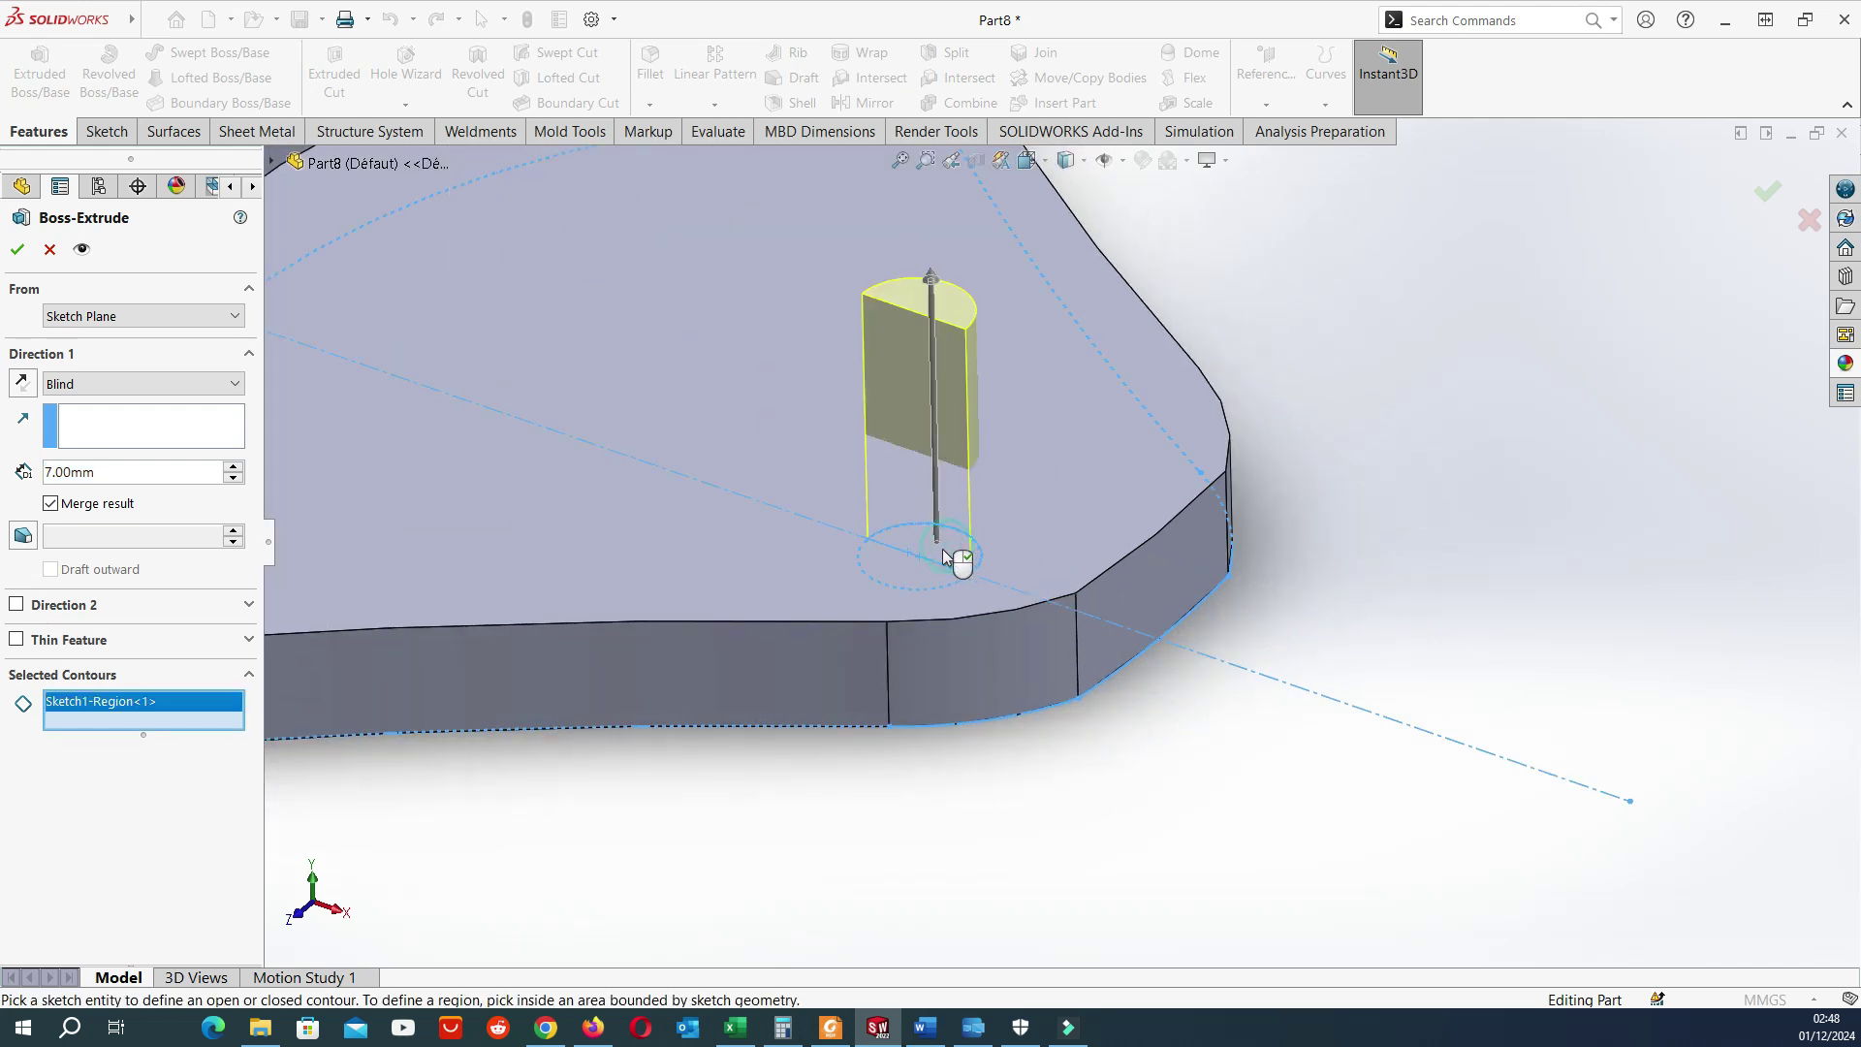
{"action": "left_click", "coordinate": [901, 572]}
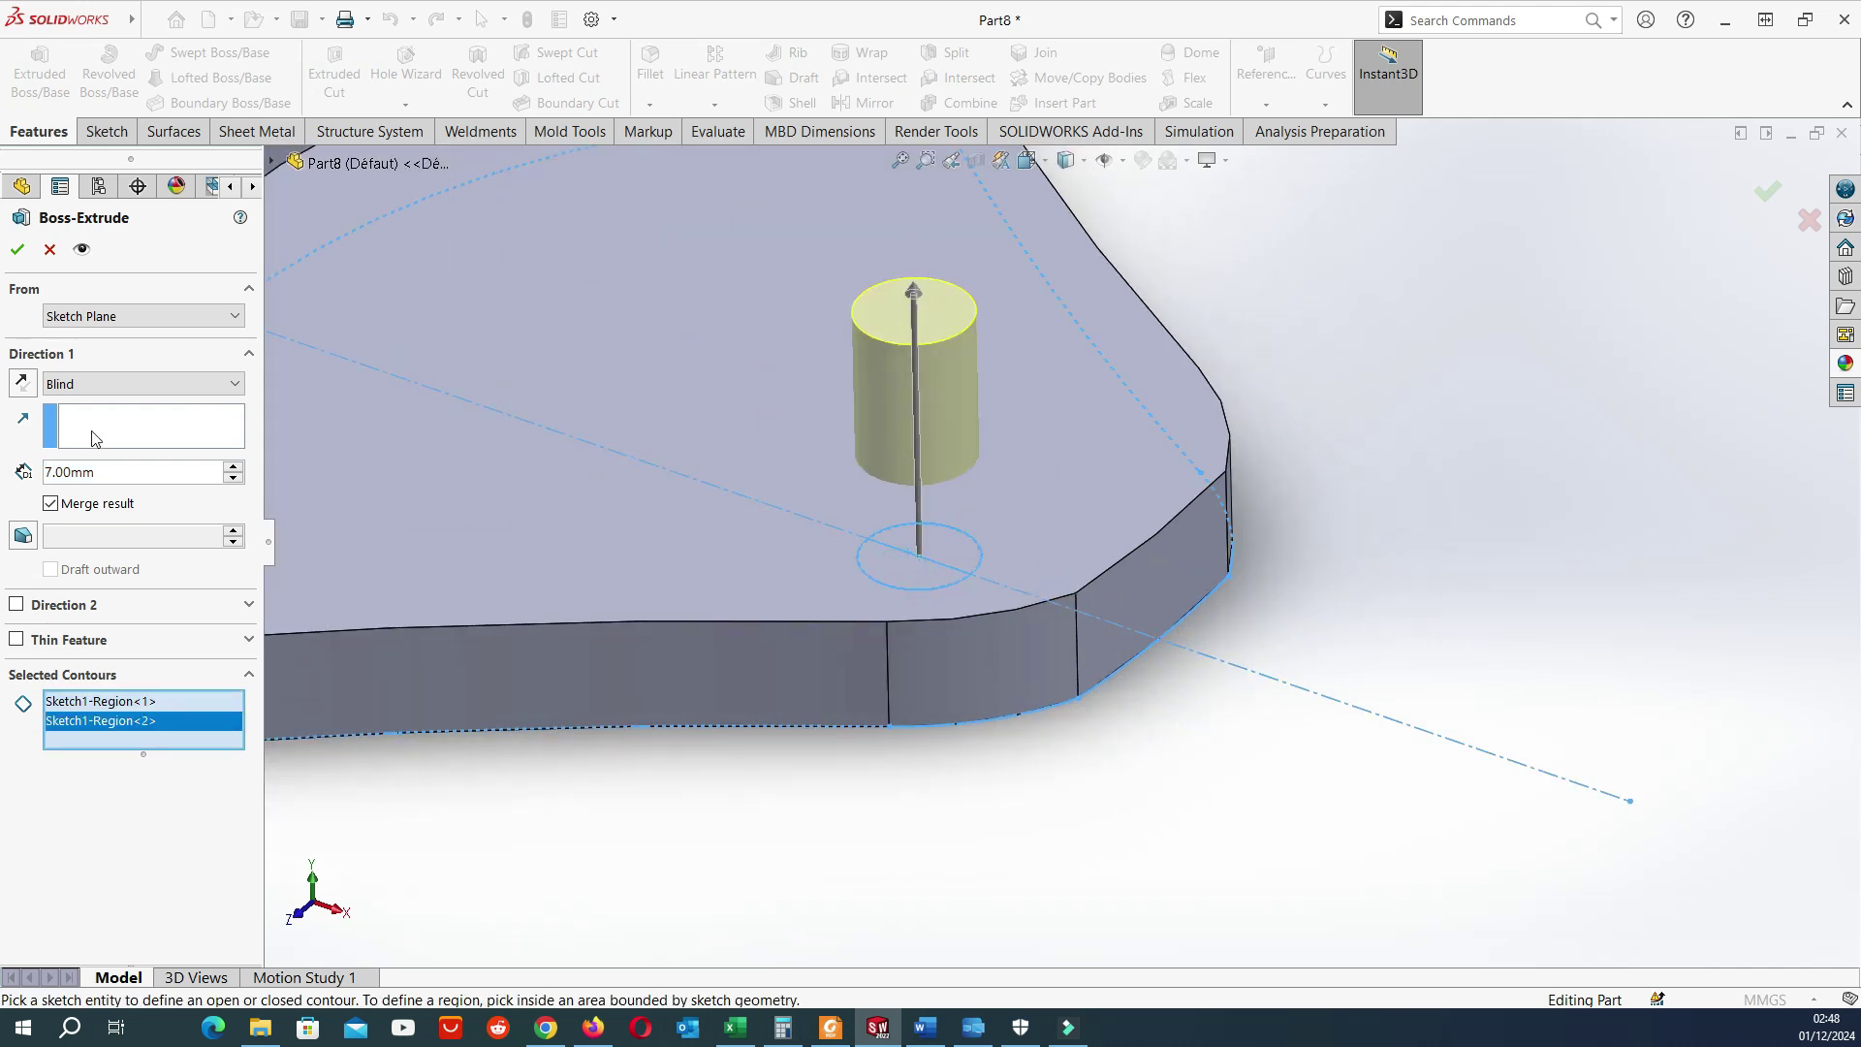
{"action": "left_click", "coordinate": [121, 473]}
{"action": "type", "text": "6"}
{"action": "key", "text": "Return"}
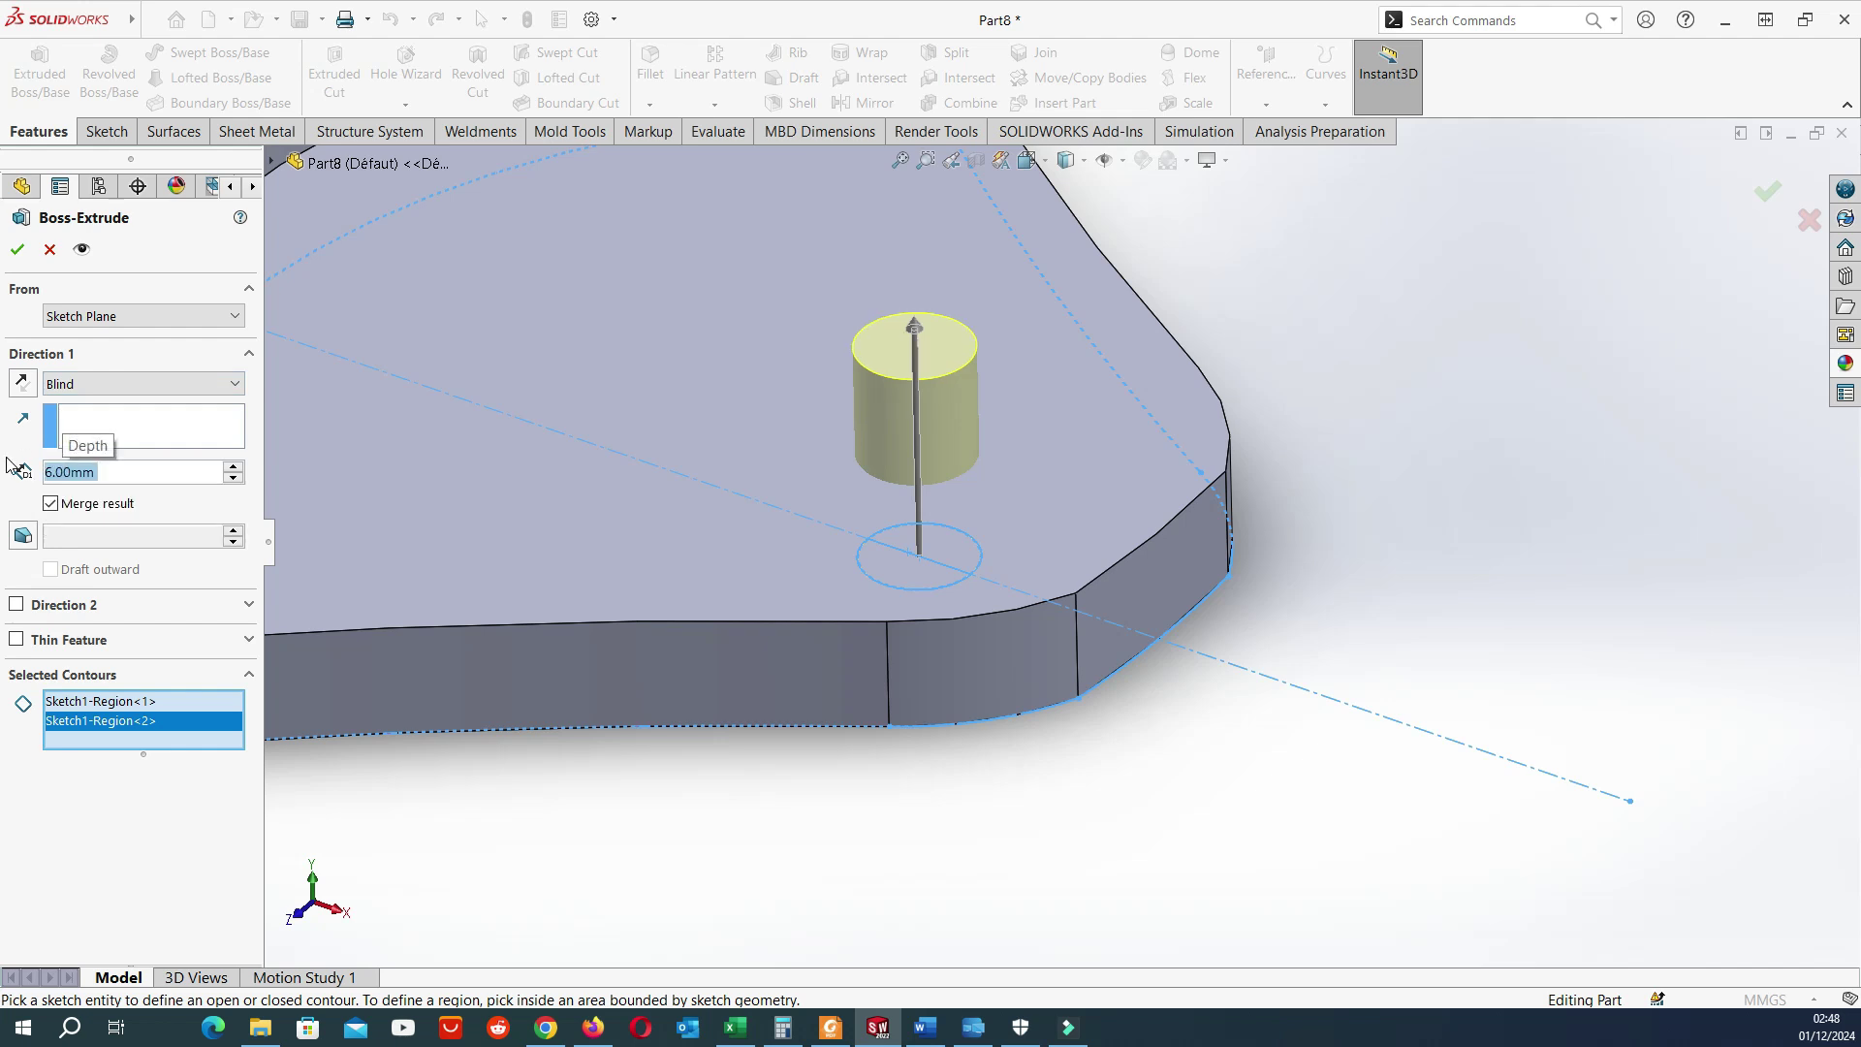
{"action": "left_click", "coordinate": [17, 250]}
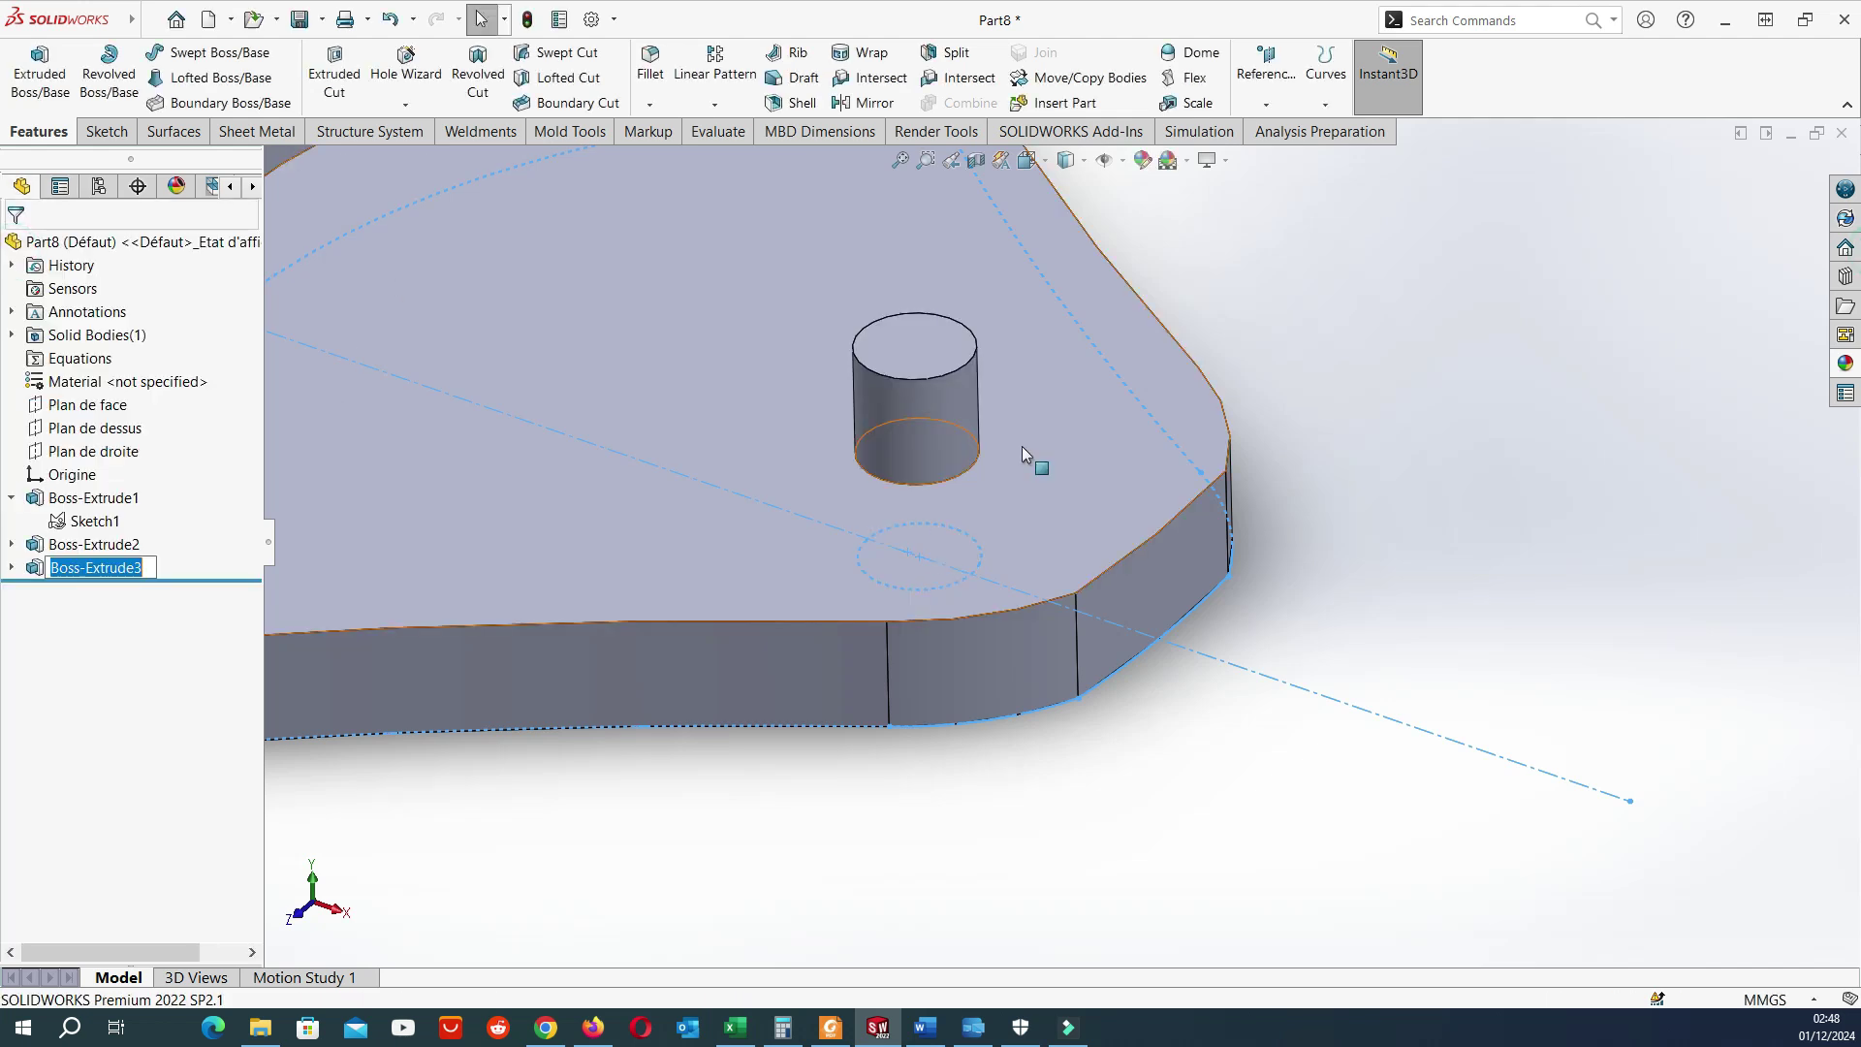
{"action": "scroll", "coordinate": [1066, 475], "scroll_direction": "up", "scroll_amount": 5}
{"action": "middle_click_drag", "start_coordinate": [1160, 422], "coordinate": [926, 444]}
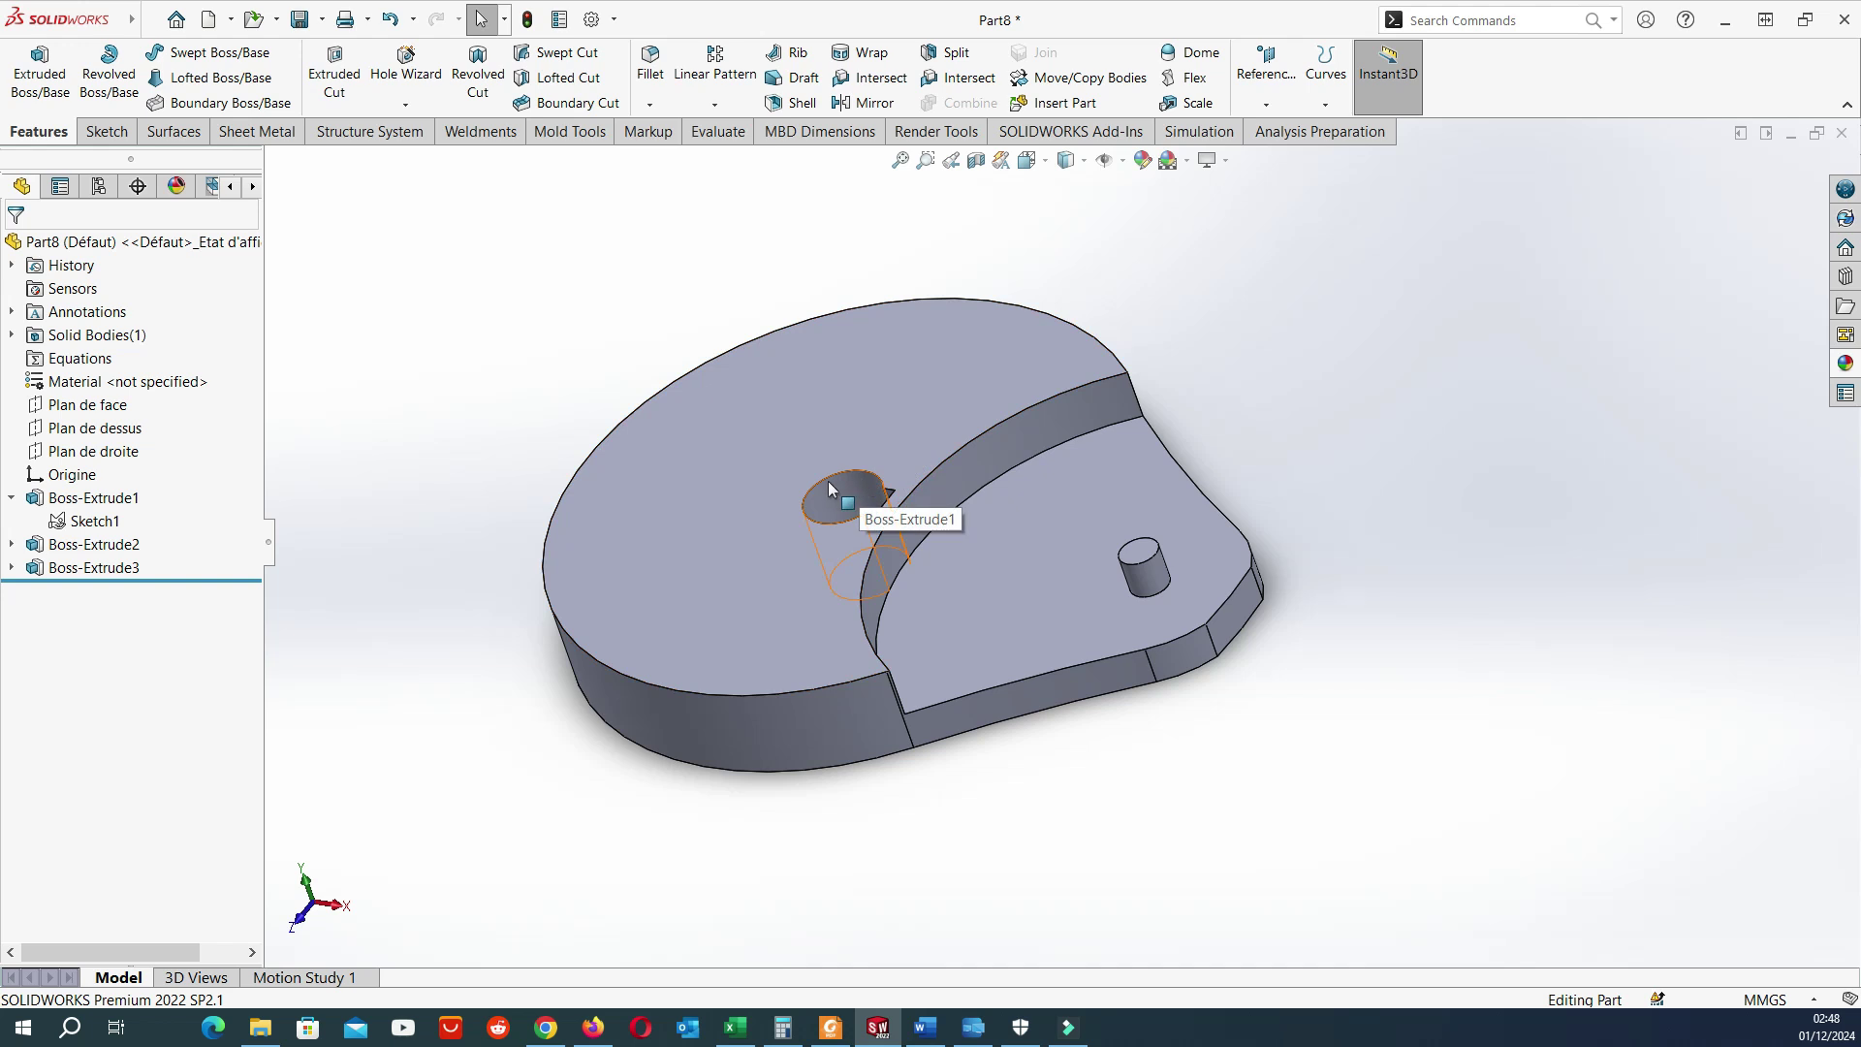
Start a symmetric fillet with a 1 mm radius and select the raised disc's upper outer edge.
{"action": "left_click", "coordinate": [655, 73]}
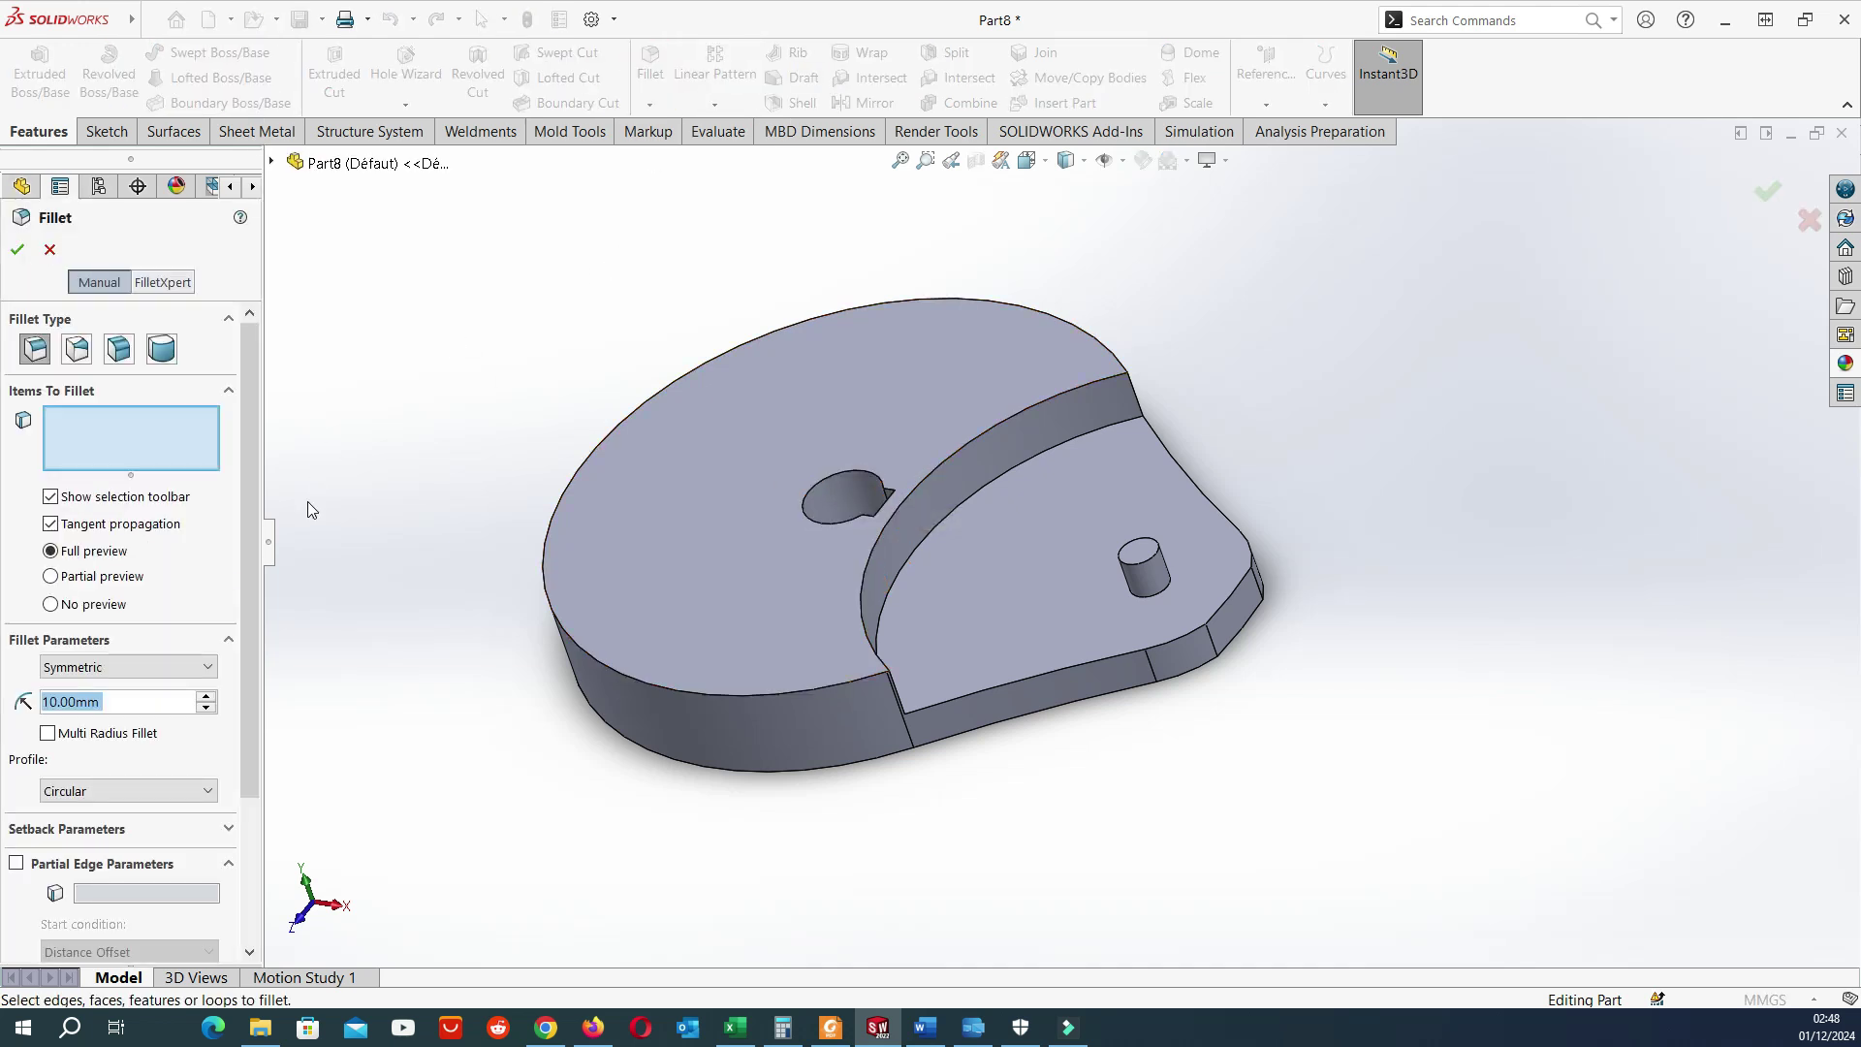
{"action": "type", "text": "1"}
{"action": "key", "text": "Return"}
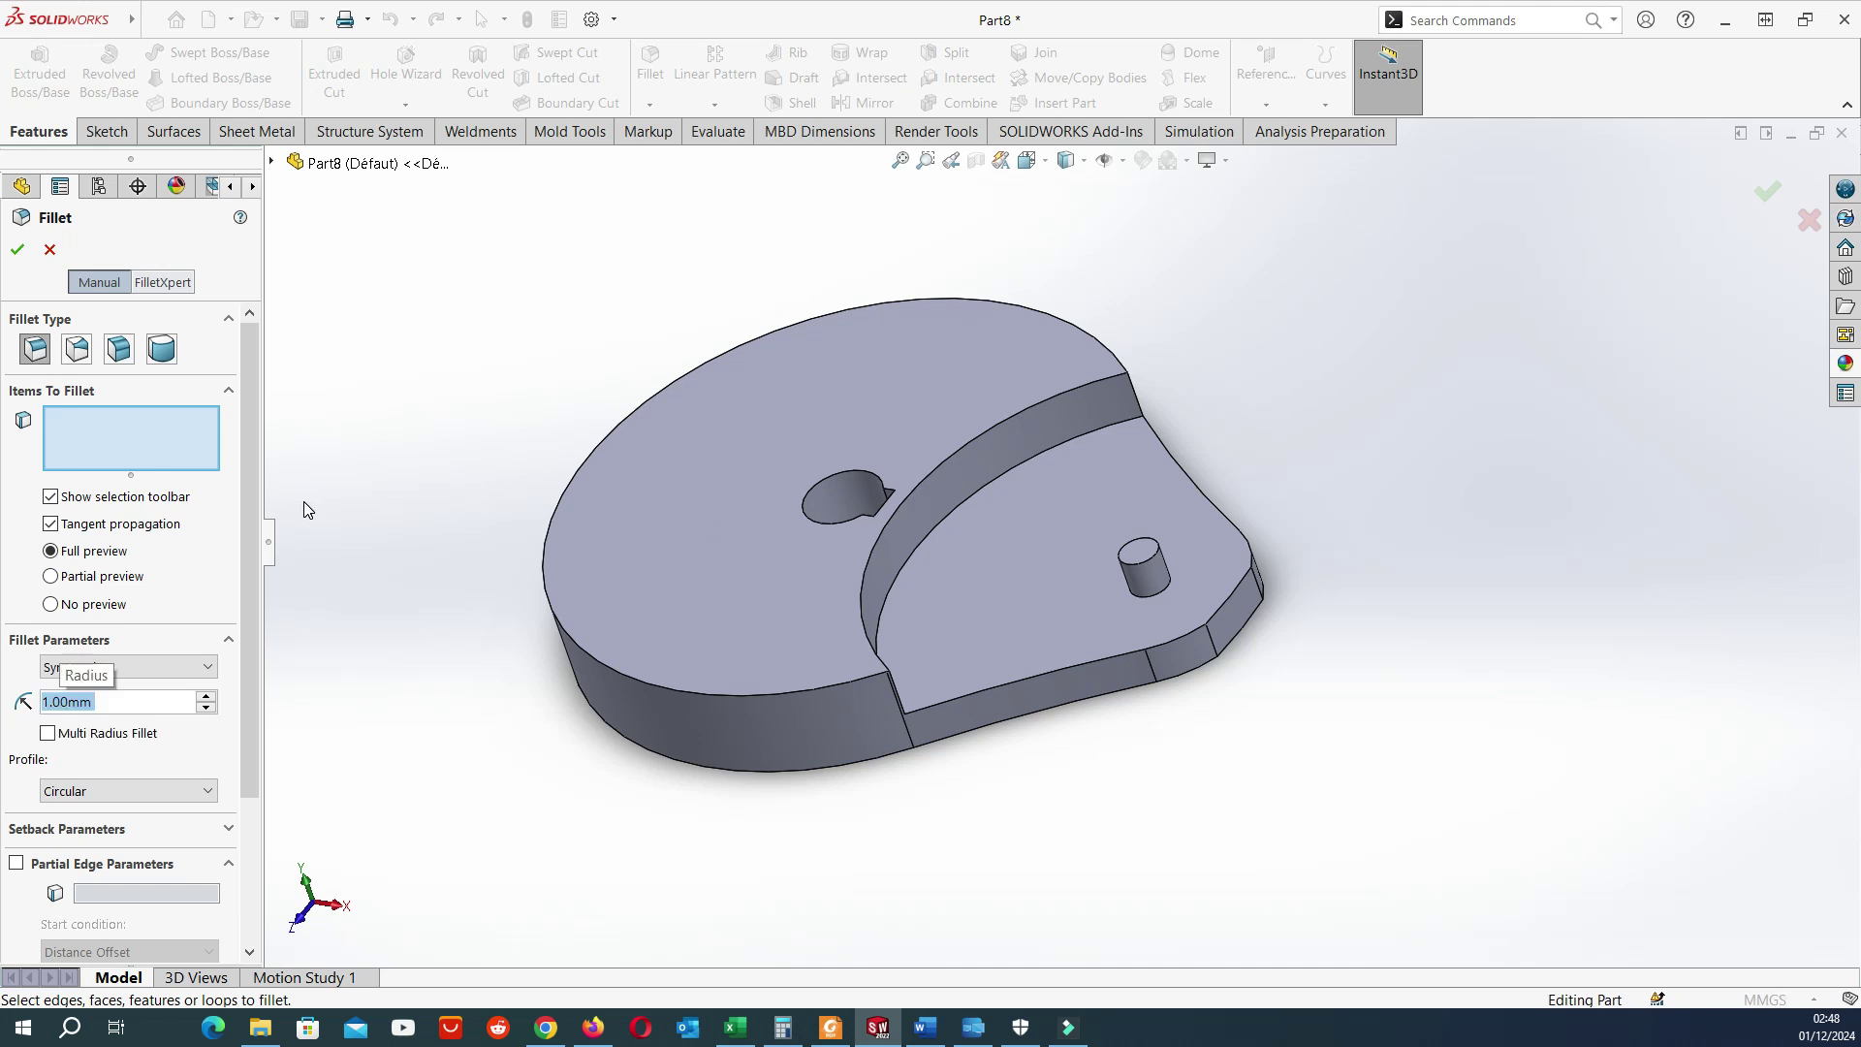
{"action": "left_click", "coordinate": [1076, 337]}
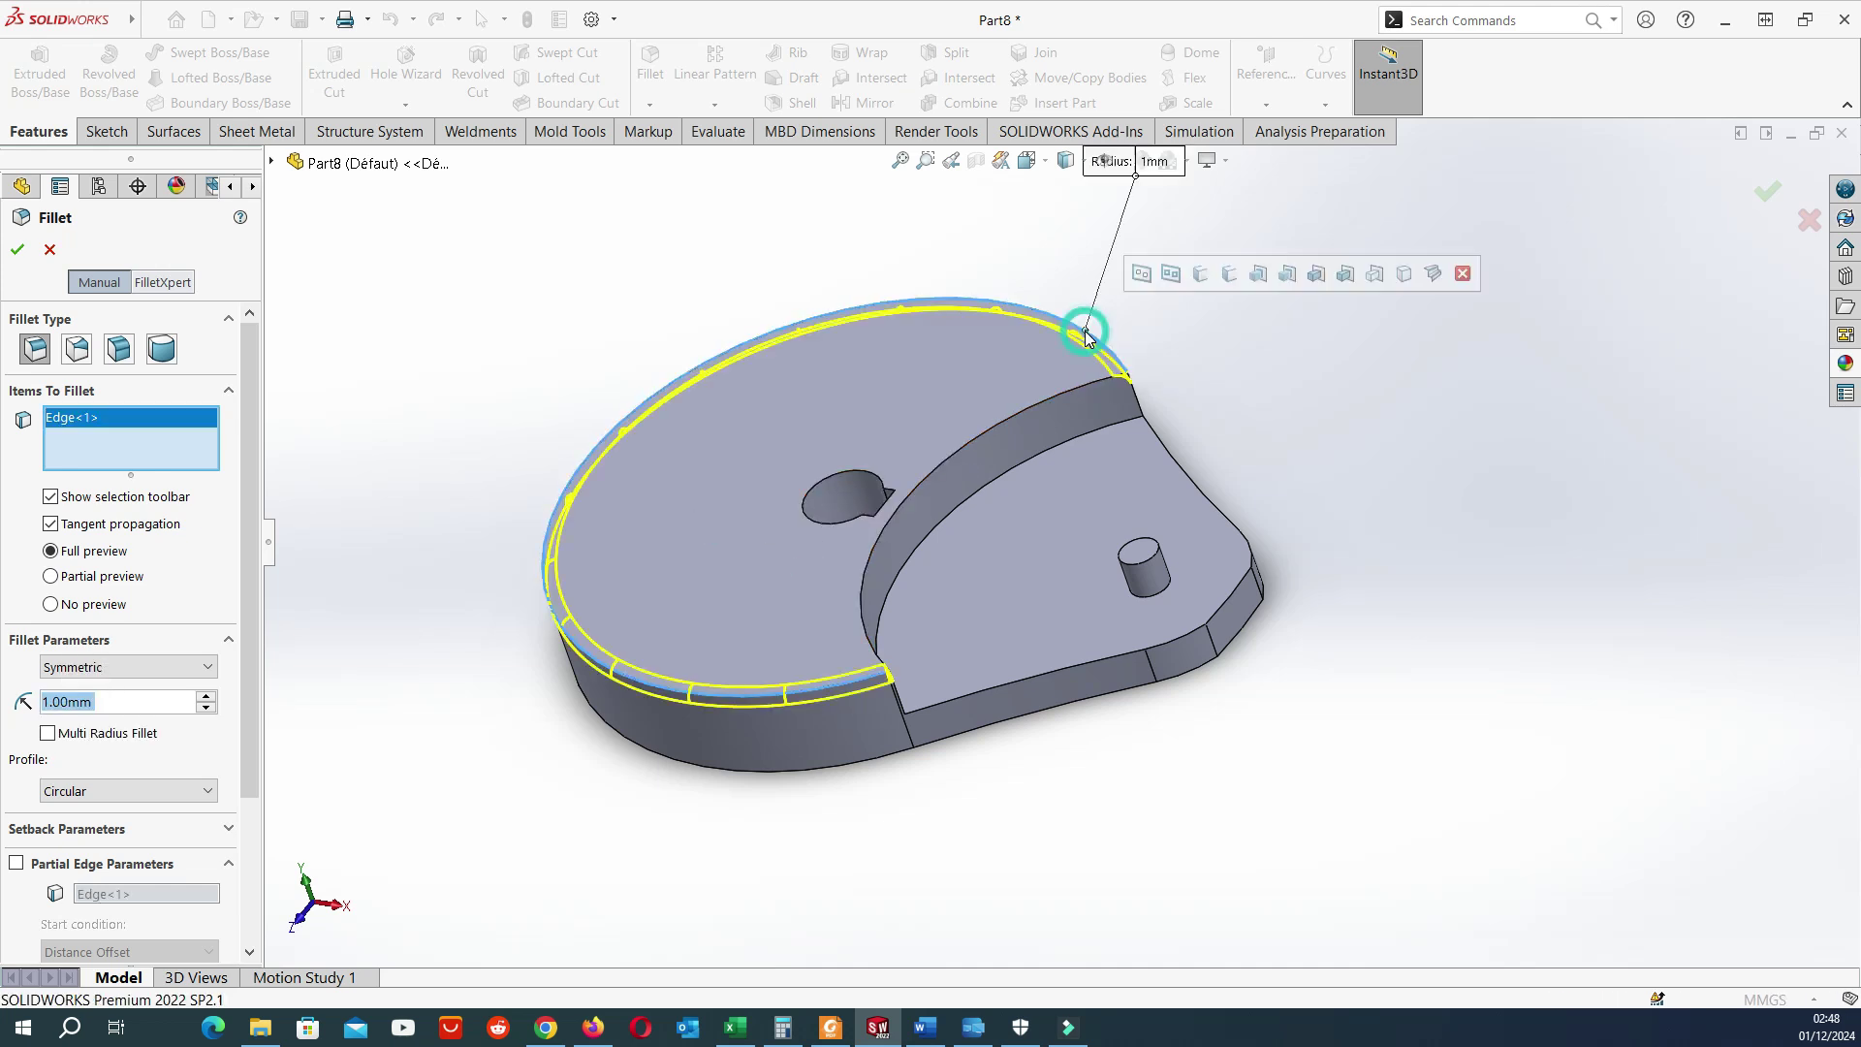
{"action": "left_click", "coordinate": [951, 469]}
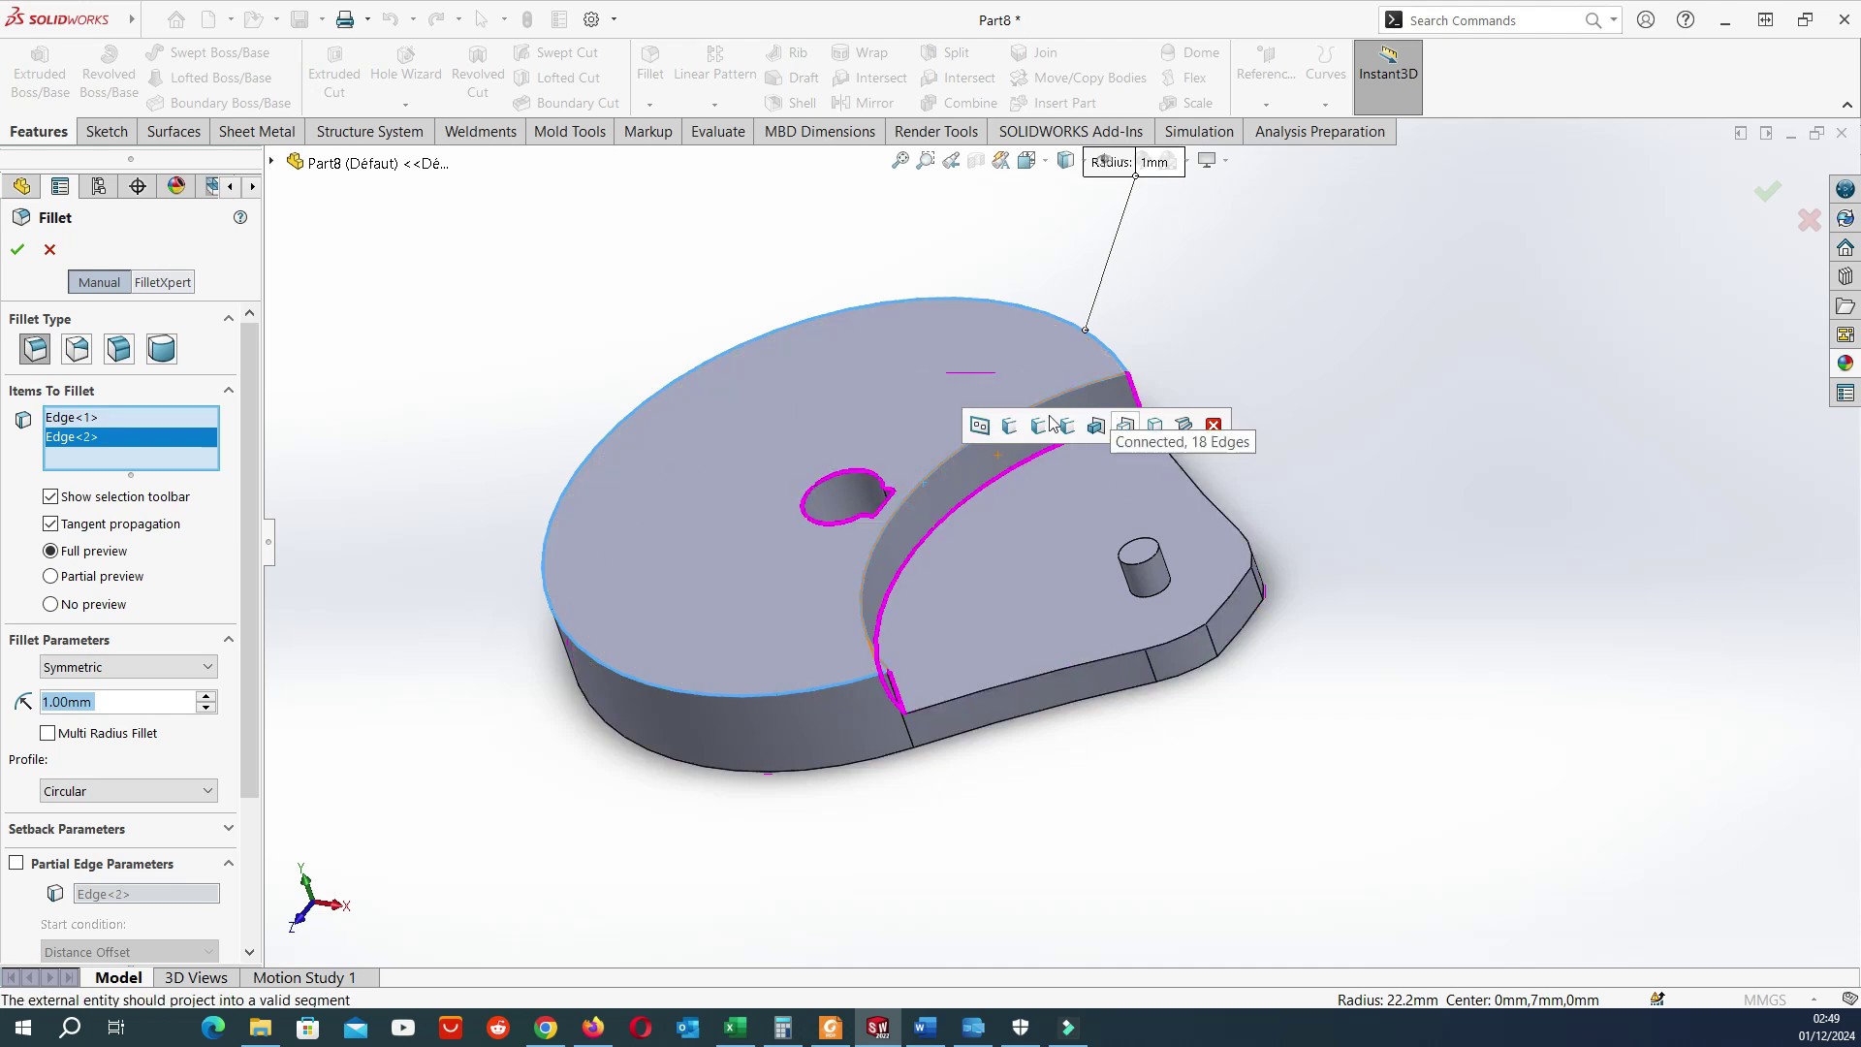
{"action": "left_click", "coordinate": [864, 613]}
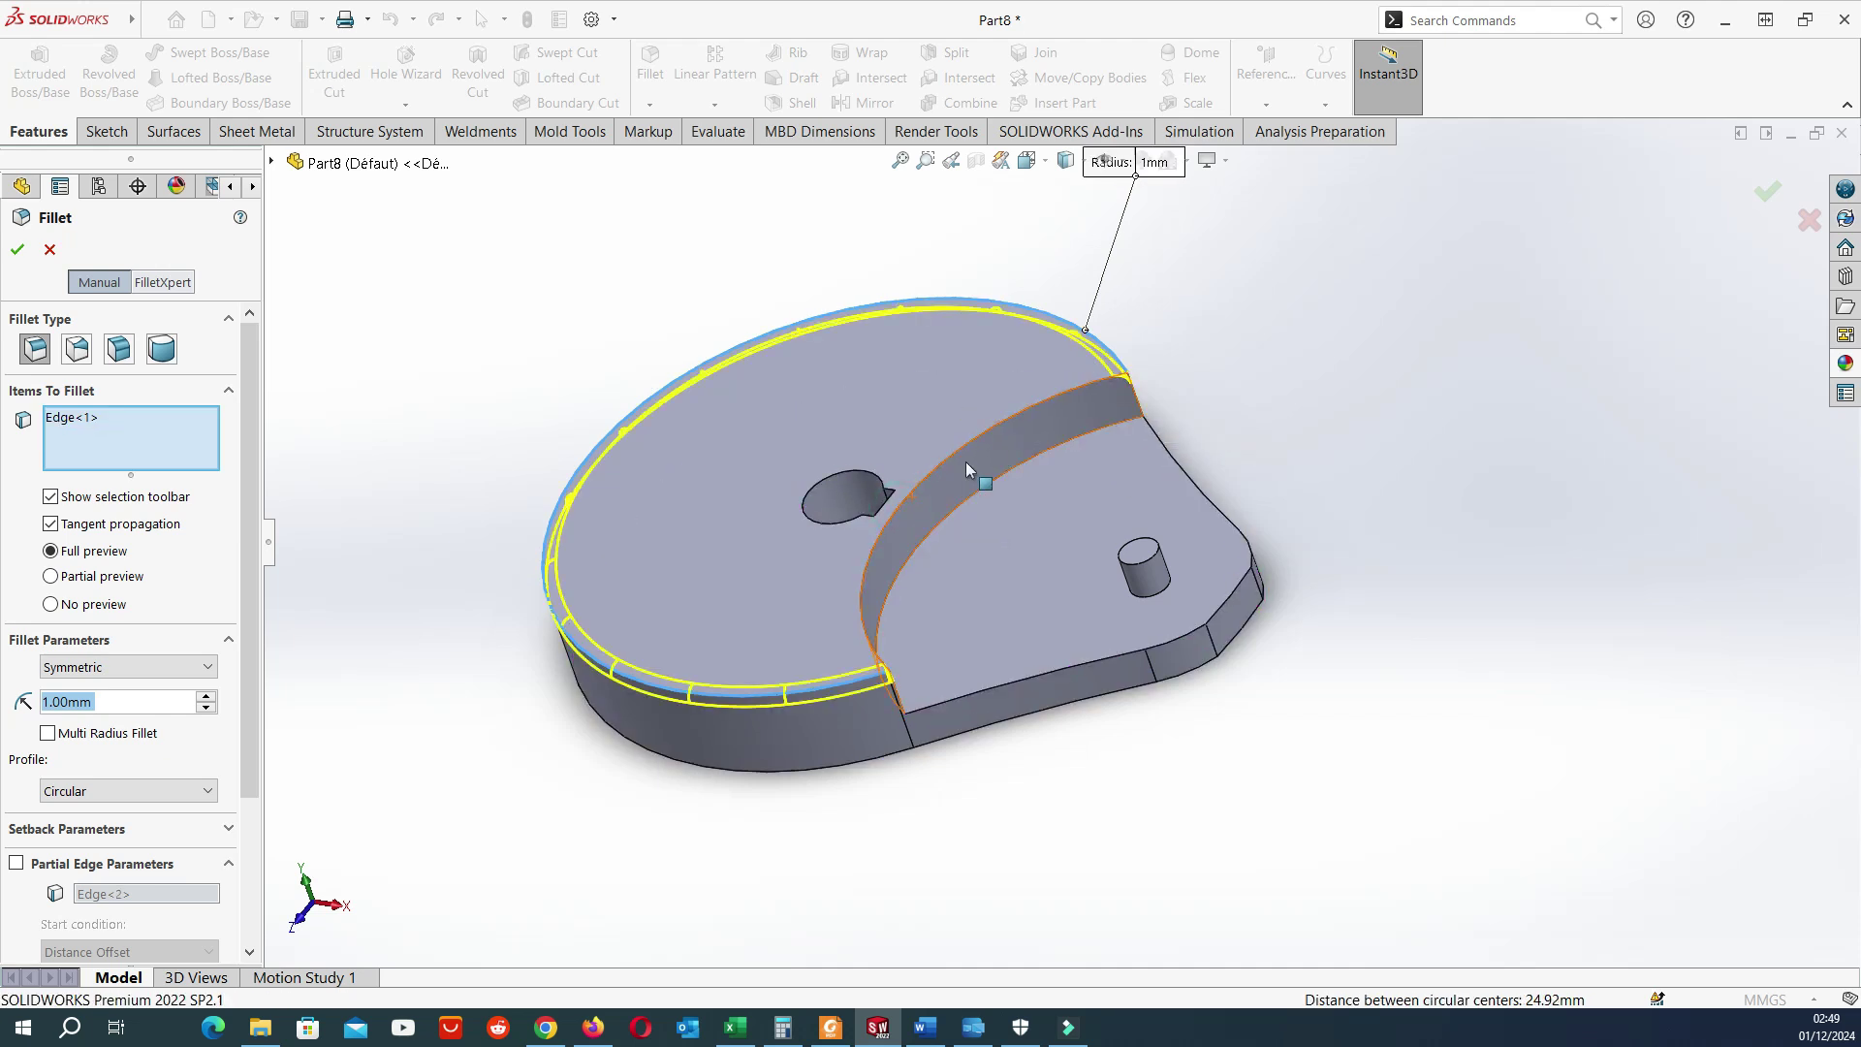
Add the two short vertical edges at the ends of the raised disc's concave arc wall to the fillet selection.
{"action": "middle_click_drag", "start_coordinate": [999, 417], "coordinate": [936, 447]}
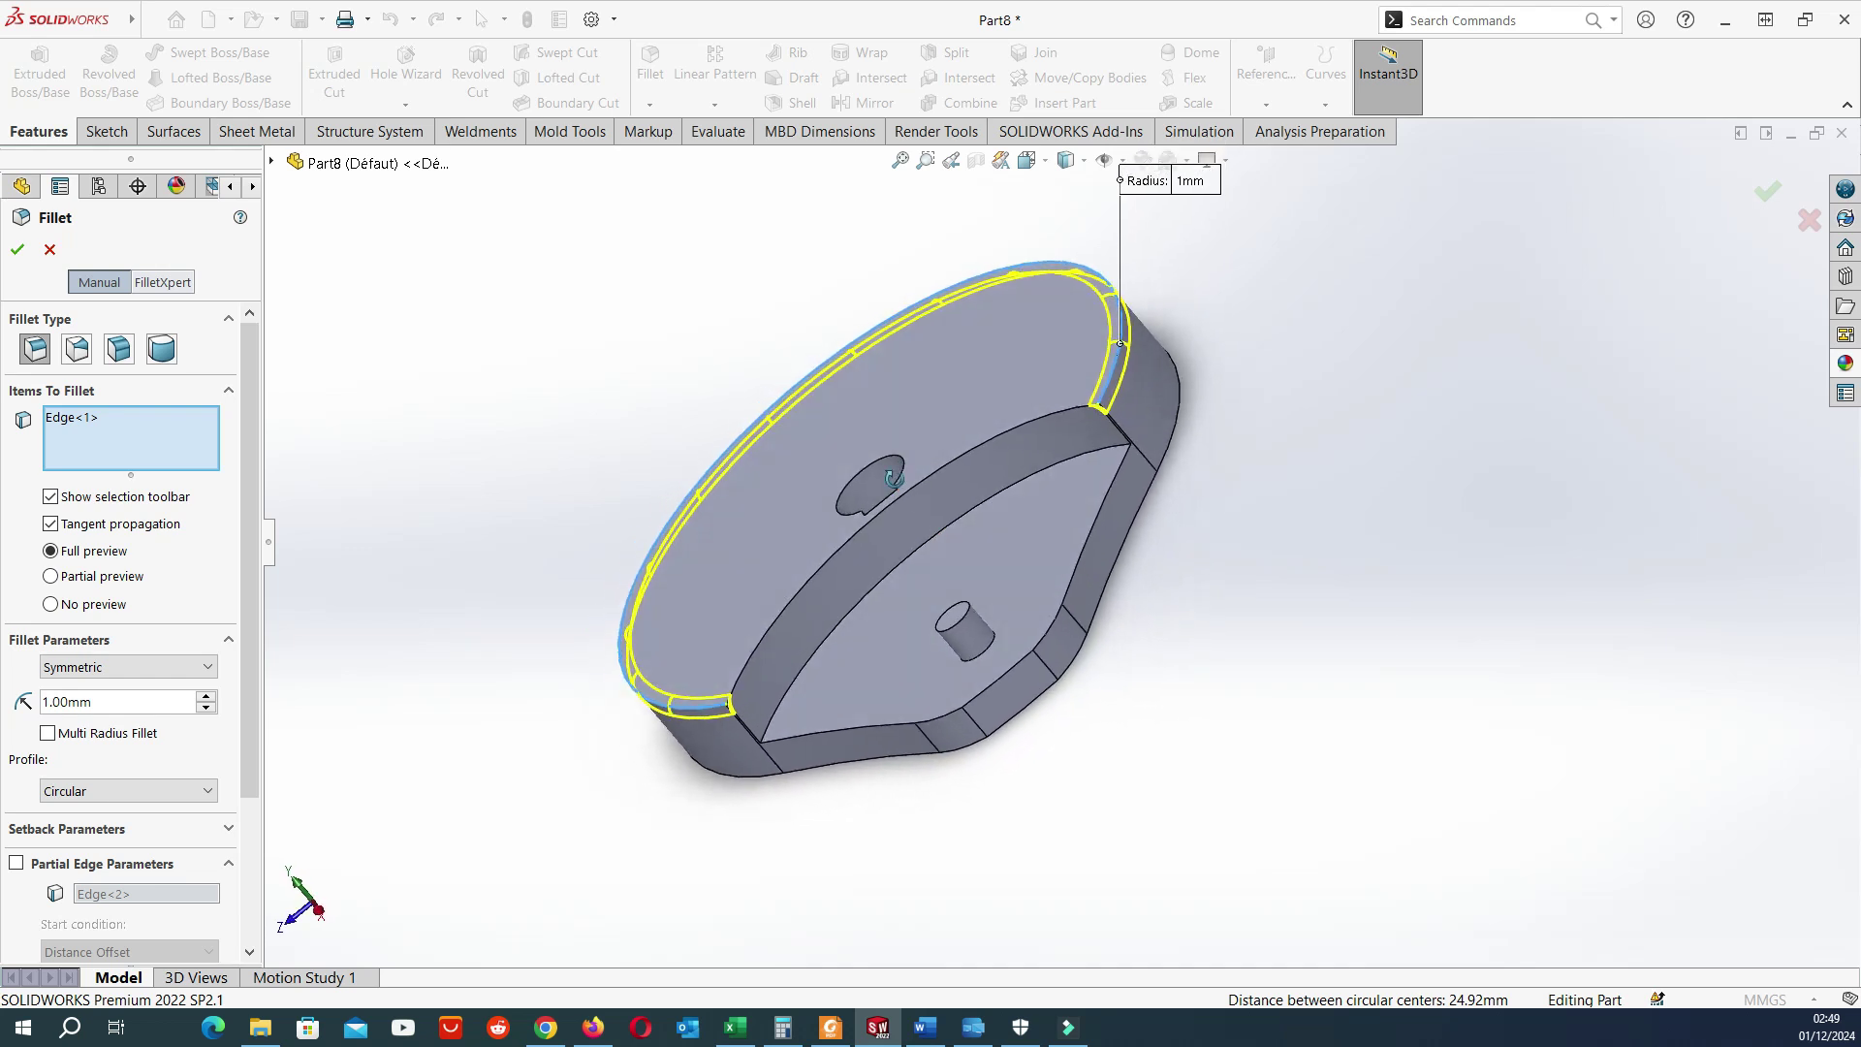
{"action": "scroll", "coordinate": [974, 465], "scroll_direction": "down", "scroll_amount": 5}
{"action": "left_click", "coordinate": [1288, 415]}
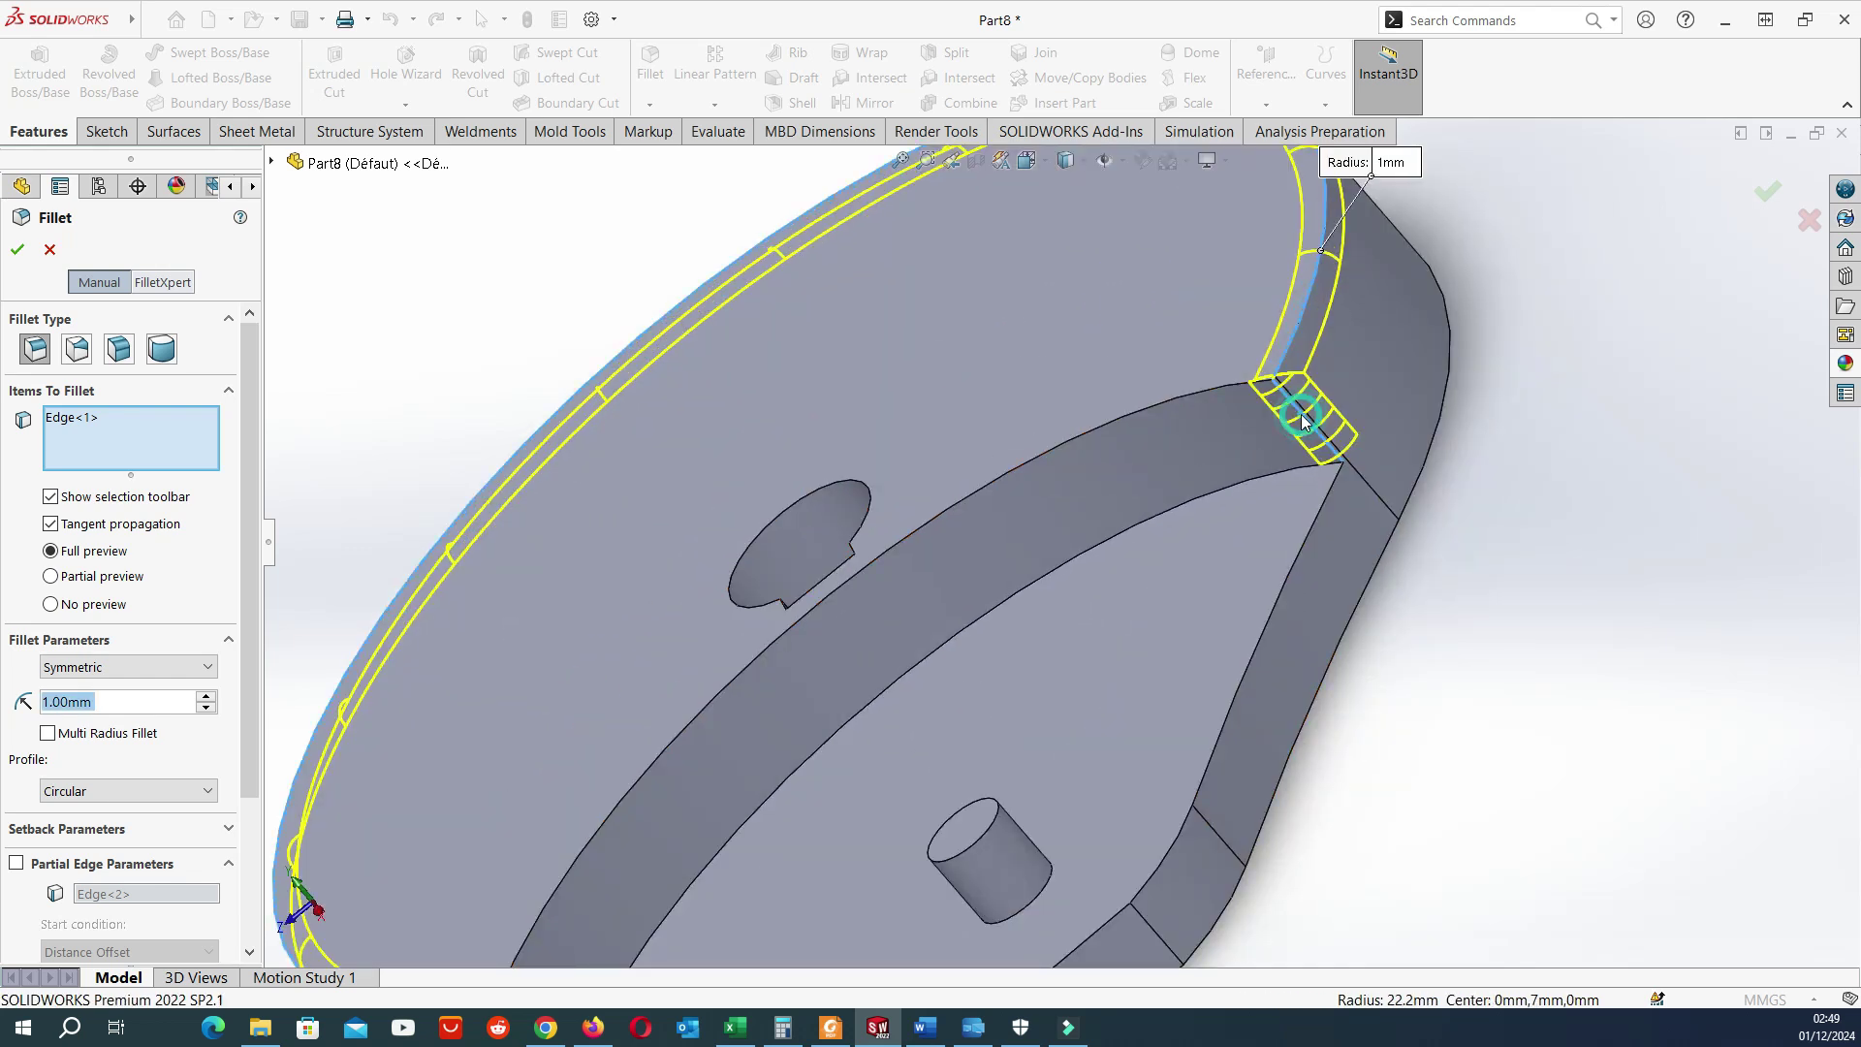
{"action": "left_click", "coordinate": [1231, 386]}
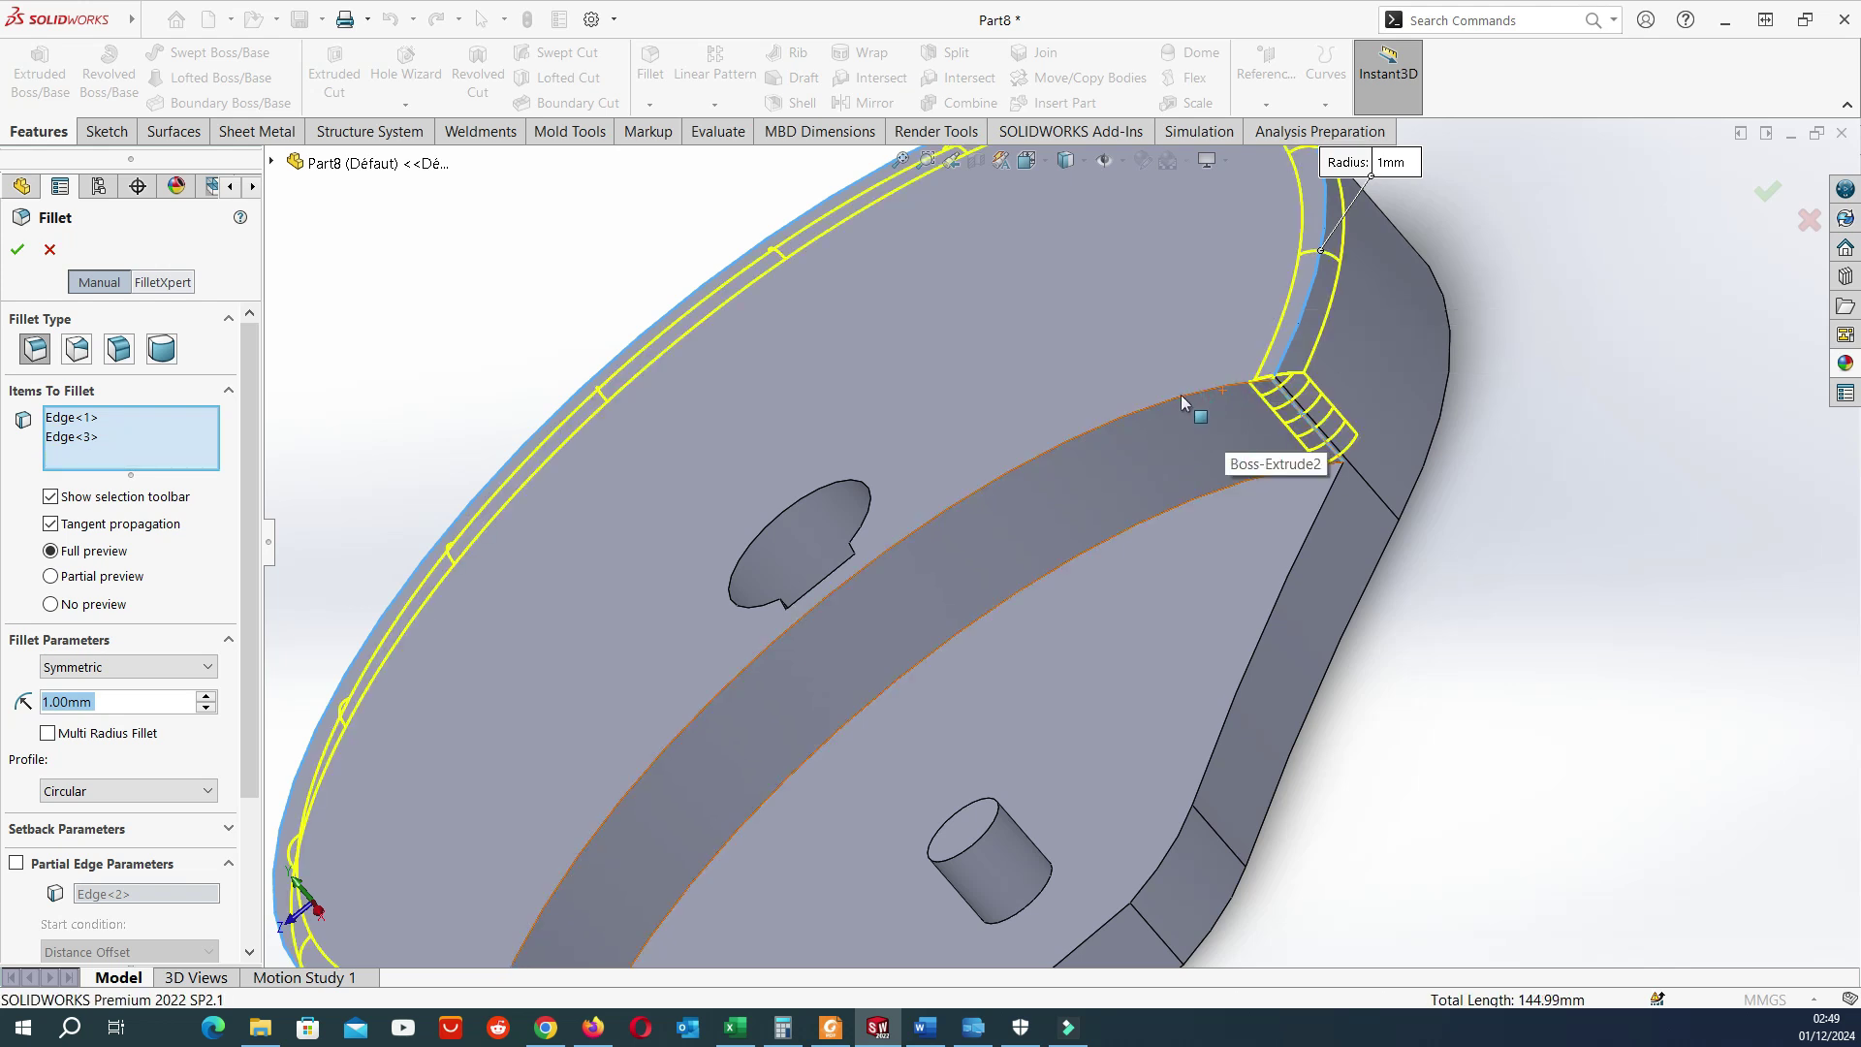
{"action": "scroll", "coordinate": [1180, 393], "scroll_direction": "up", "scroll_amount": 5}
{"action": "scroll", "coordinate": [825, 756], "scroll_direction": "down", "scroll_amount": 5}
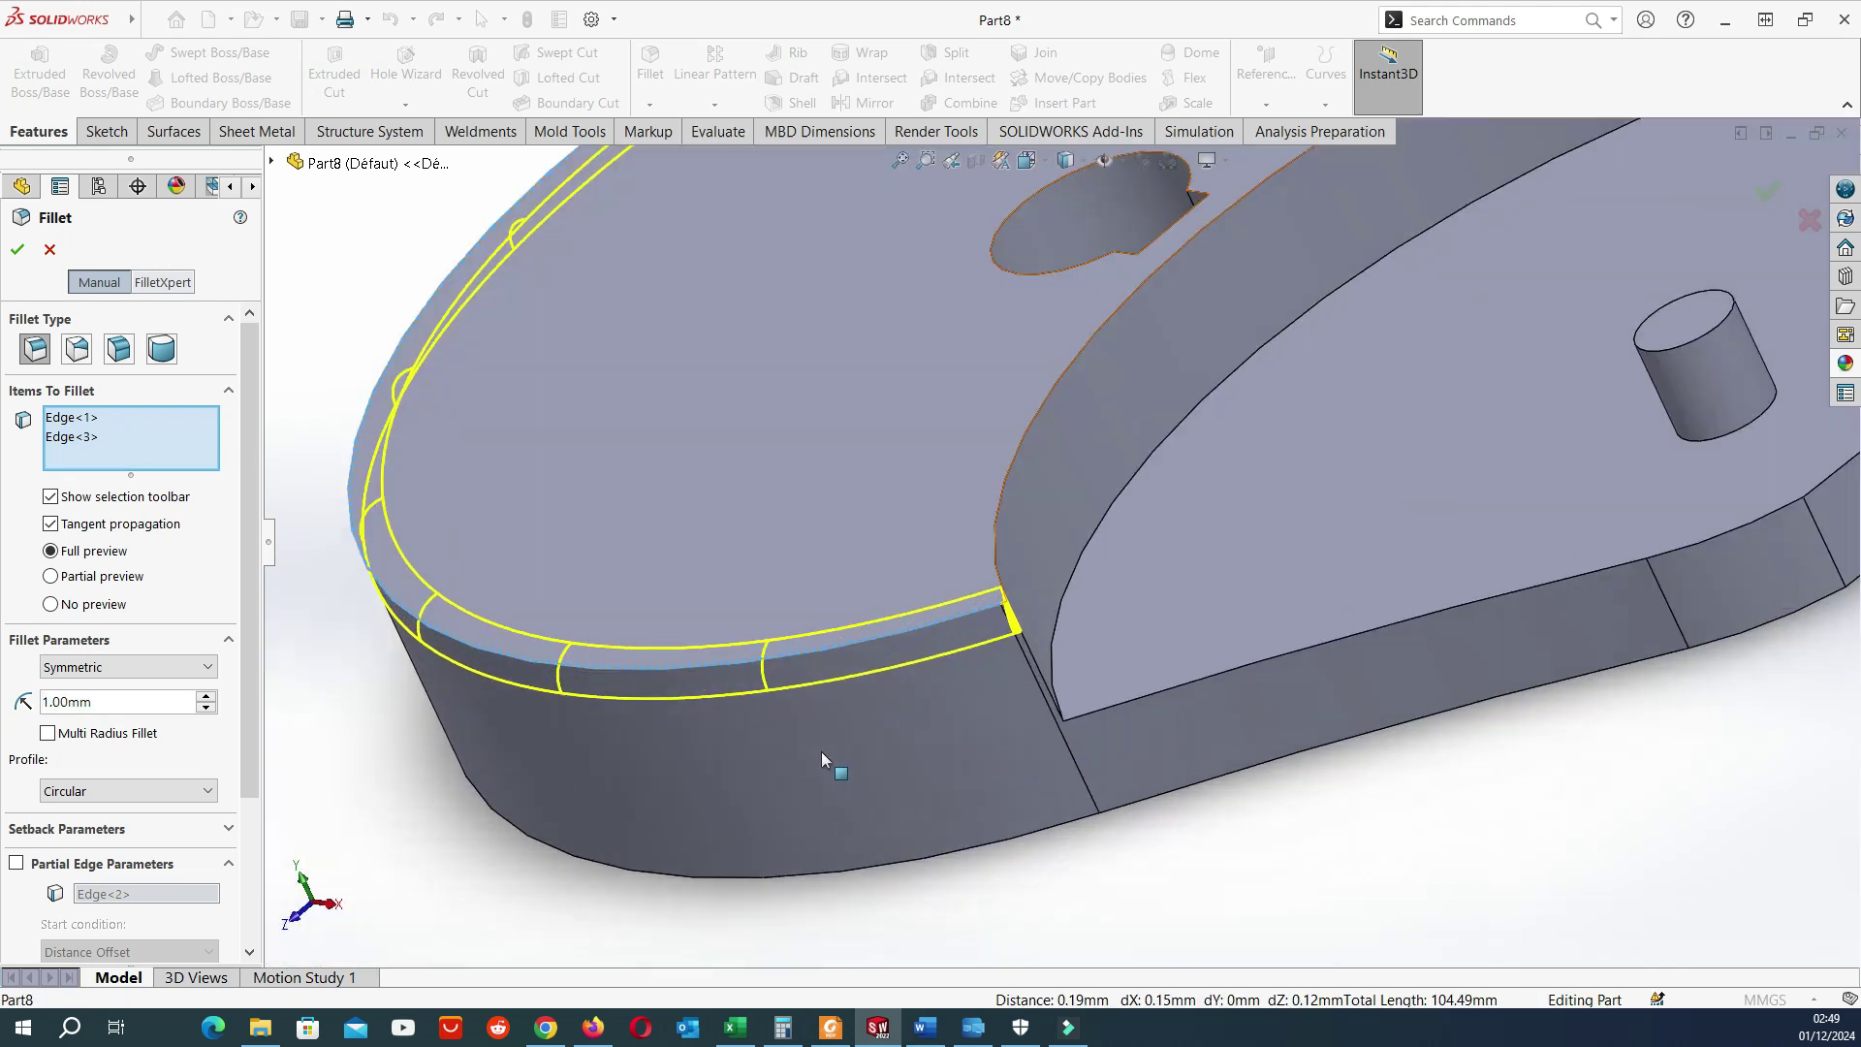
{"action": "left_click", "coordinate": [1029, 662]}
{"action": "middle_click_drag", "start_coordinate": [1020, 675], "coordinate": [979, 702]}
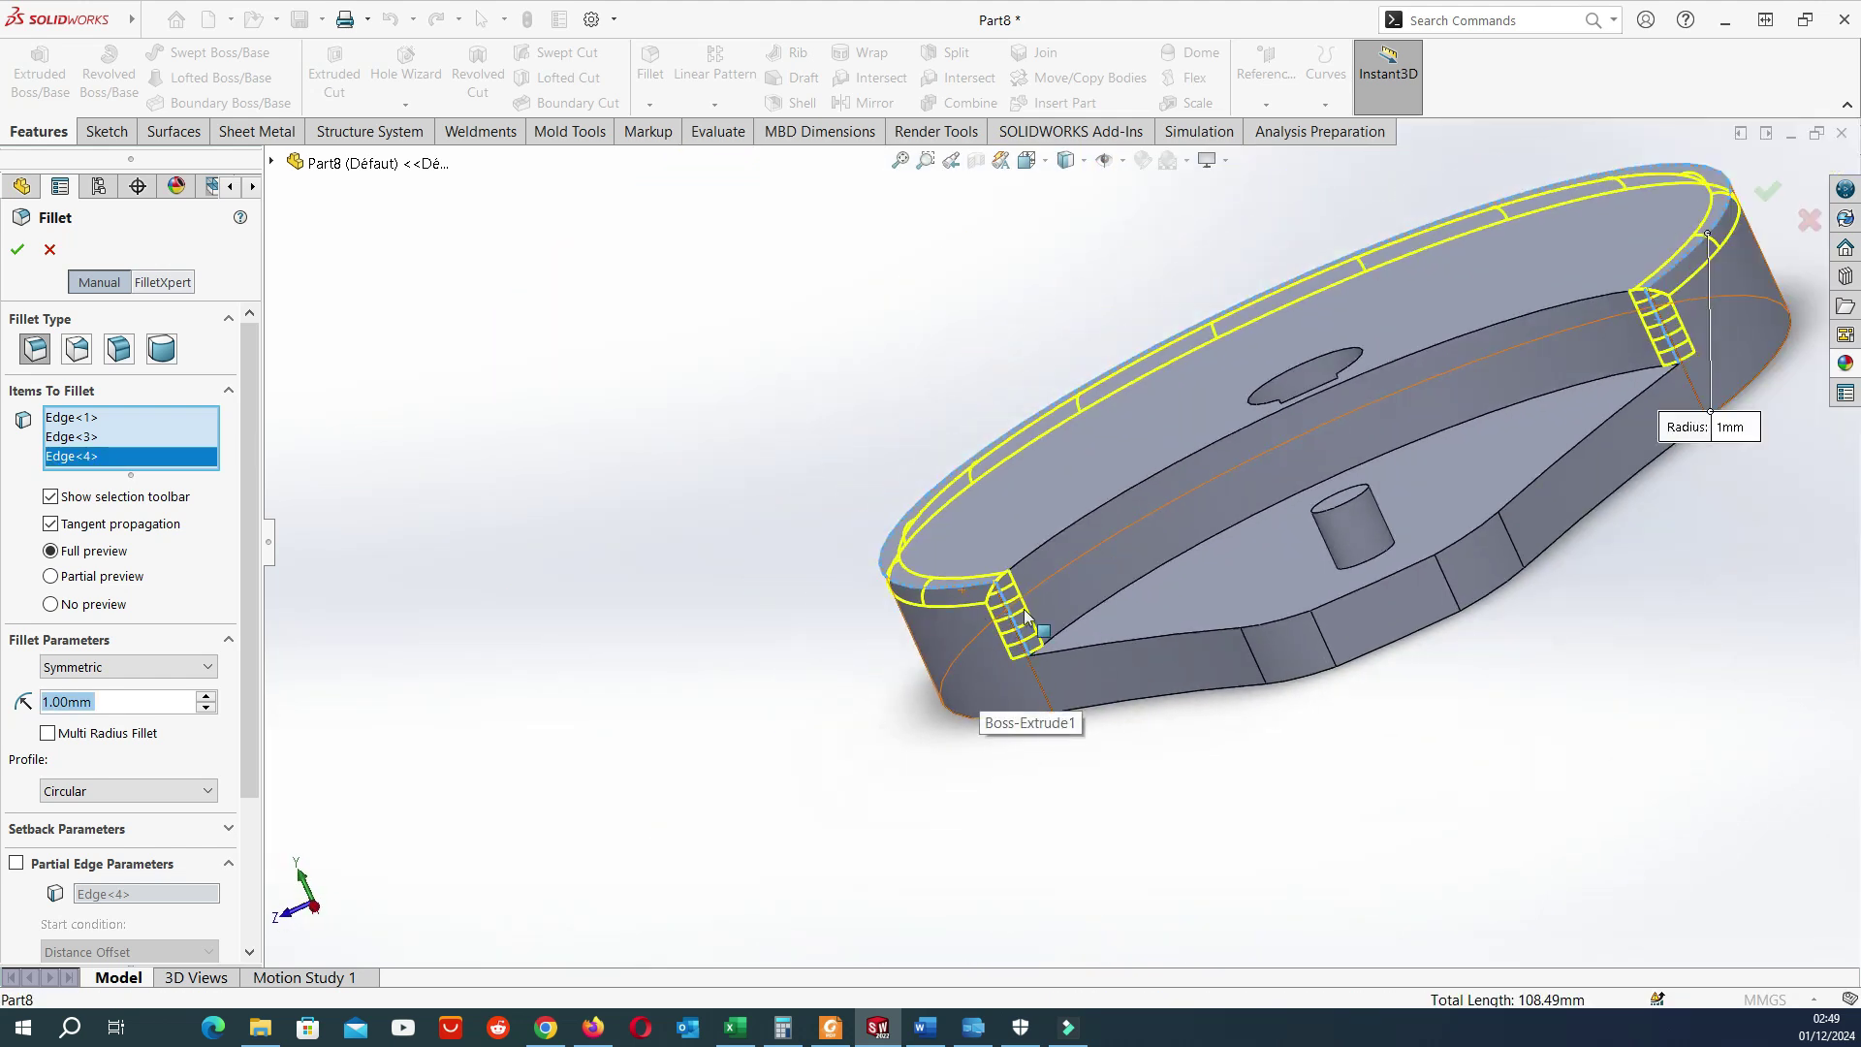
Try including the plate's straight upper edge in the fillet, deselect it, and set the fillet radius to 0.5 mm.
{"action": "middle_click_drag", "start_coordinate": [1193, 579], "coordinate": [1300, 548]}
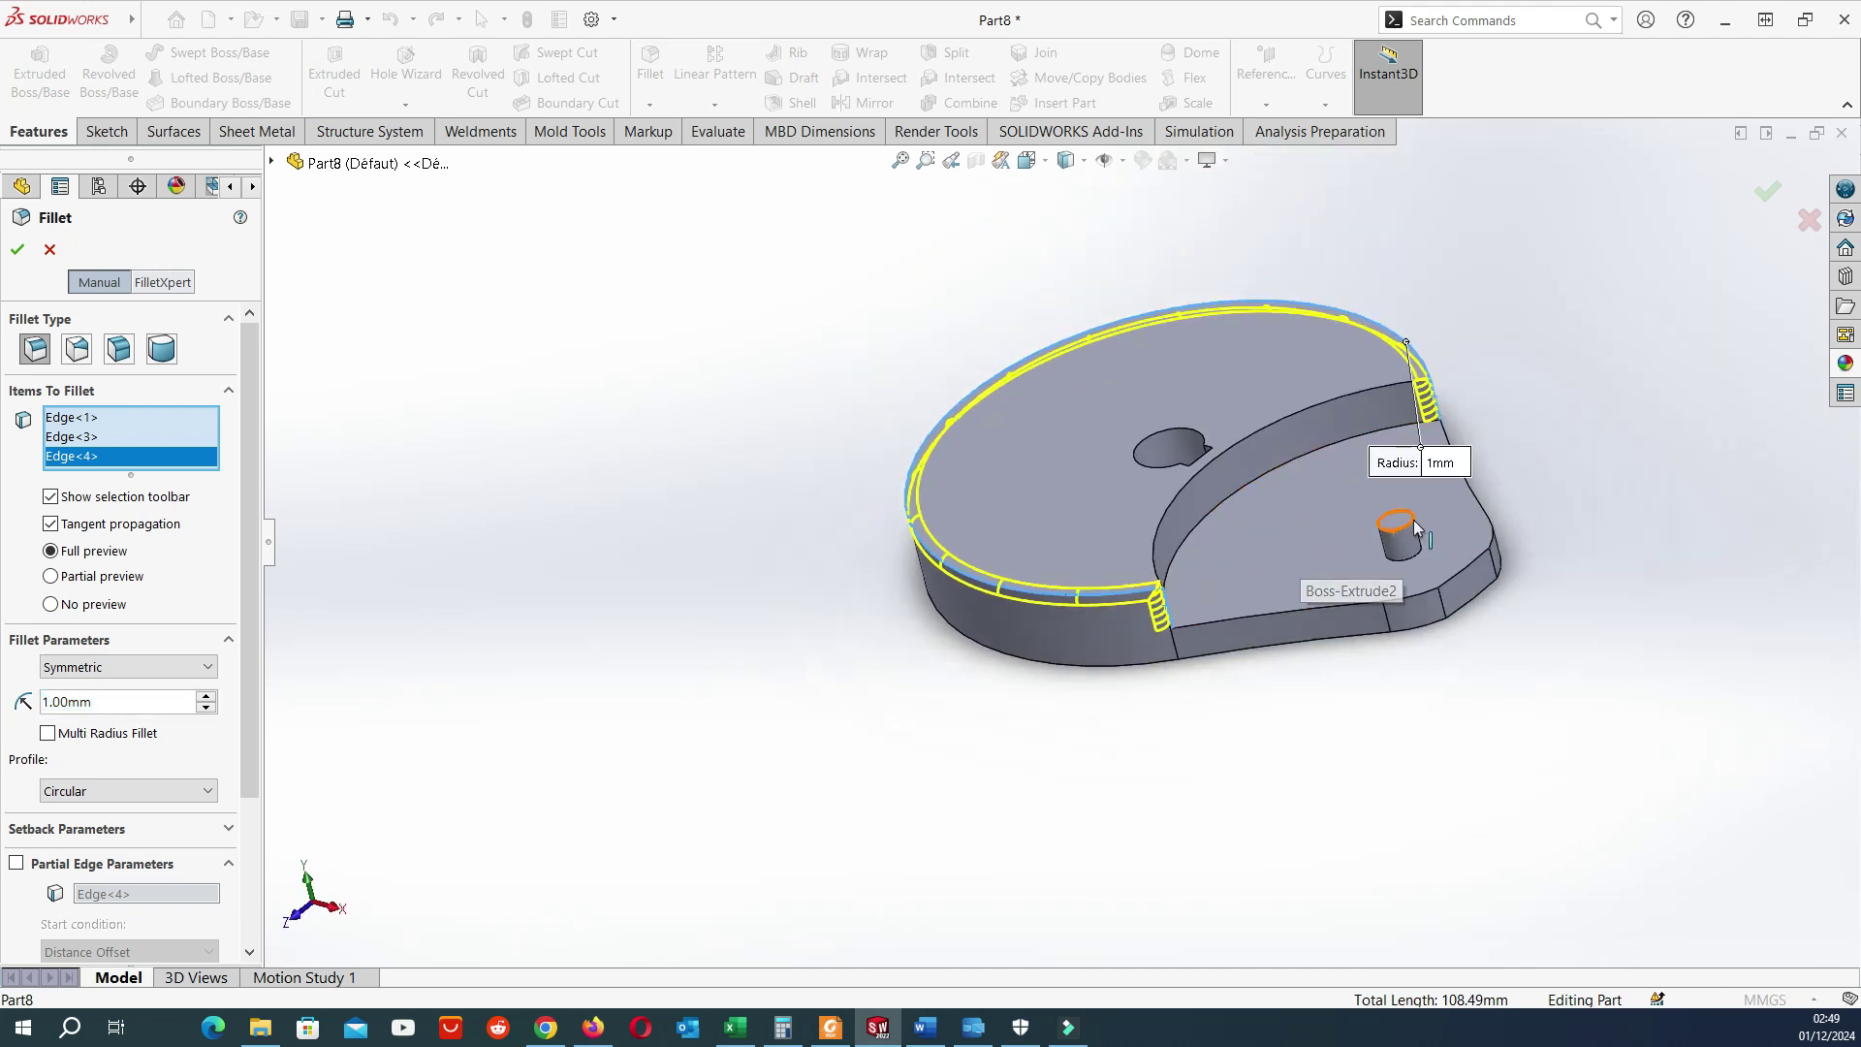
{"action": "scroll", "coordinate": [1383, 528], "scroll_direction": "down", "scroll_amount": 3}
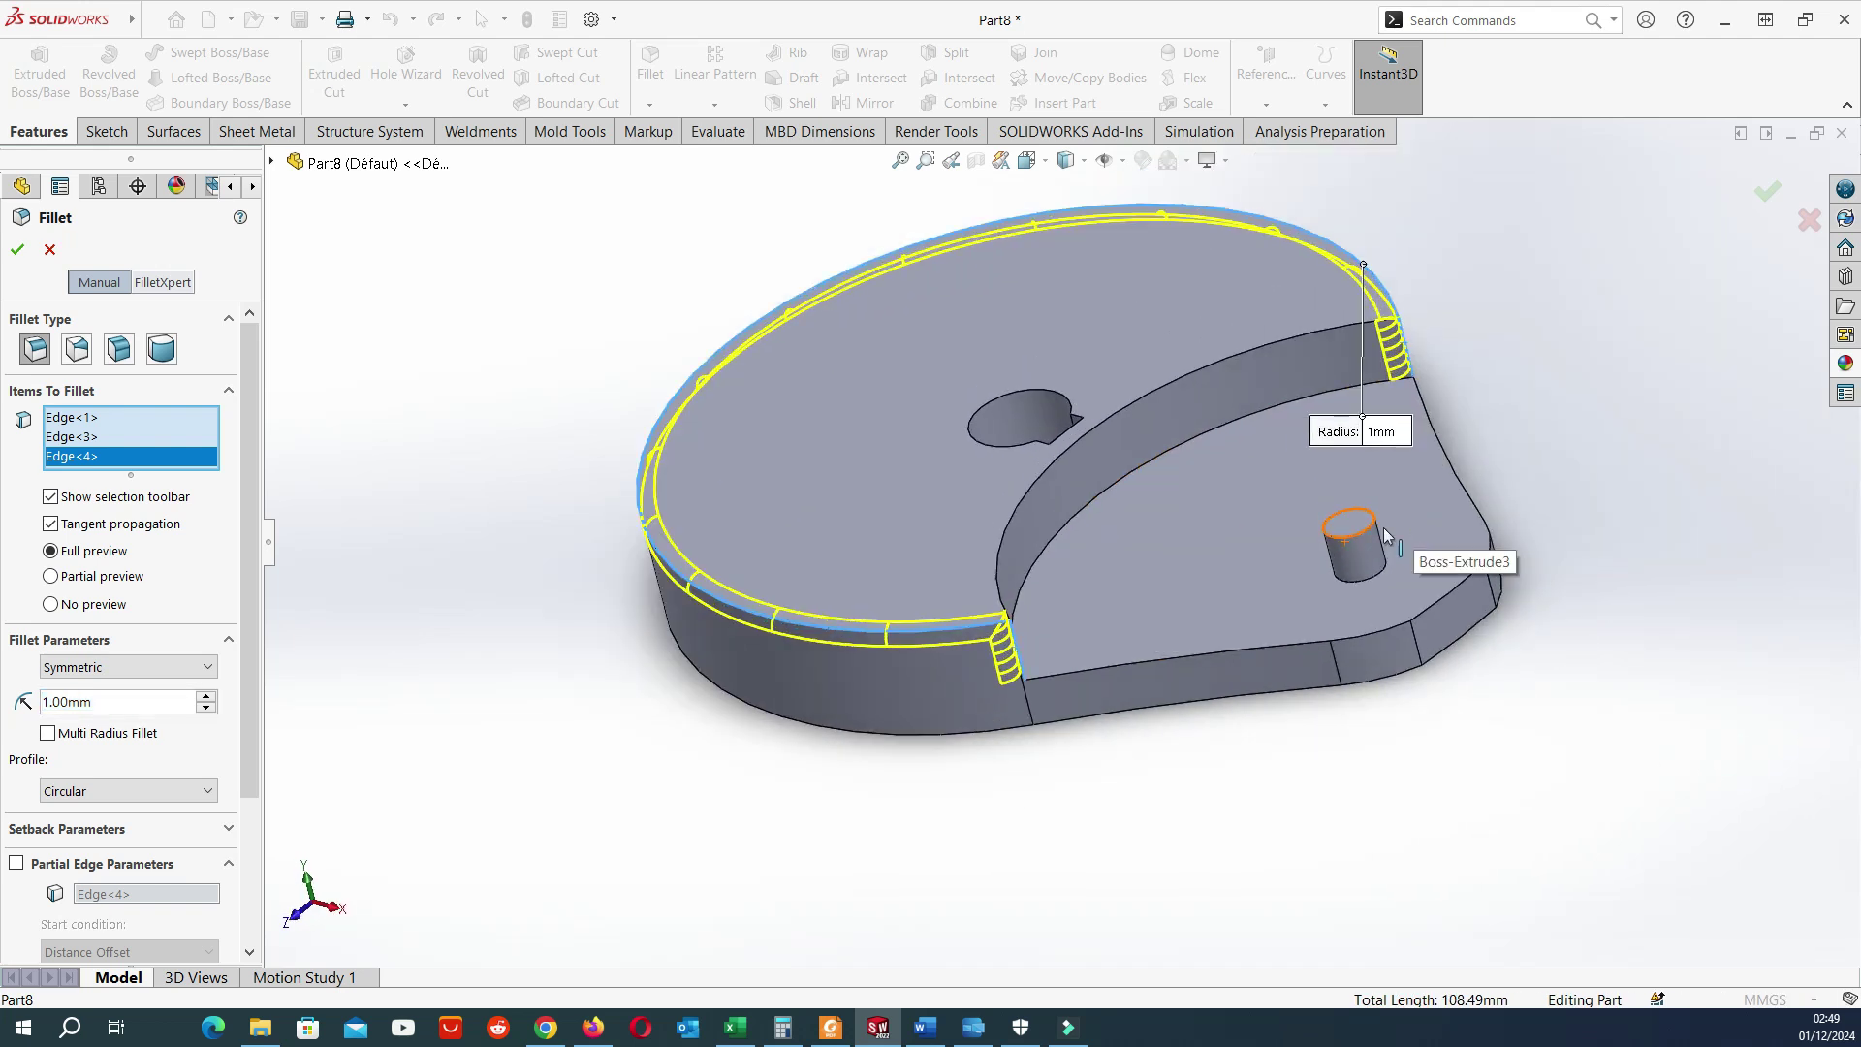
{"action": "left_click", "coordinate": [1190, 655]}
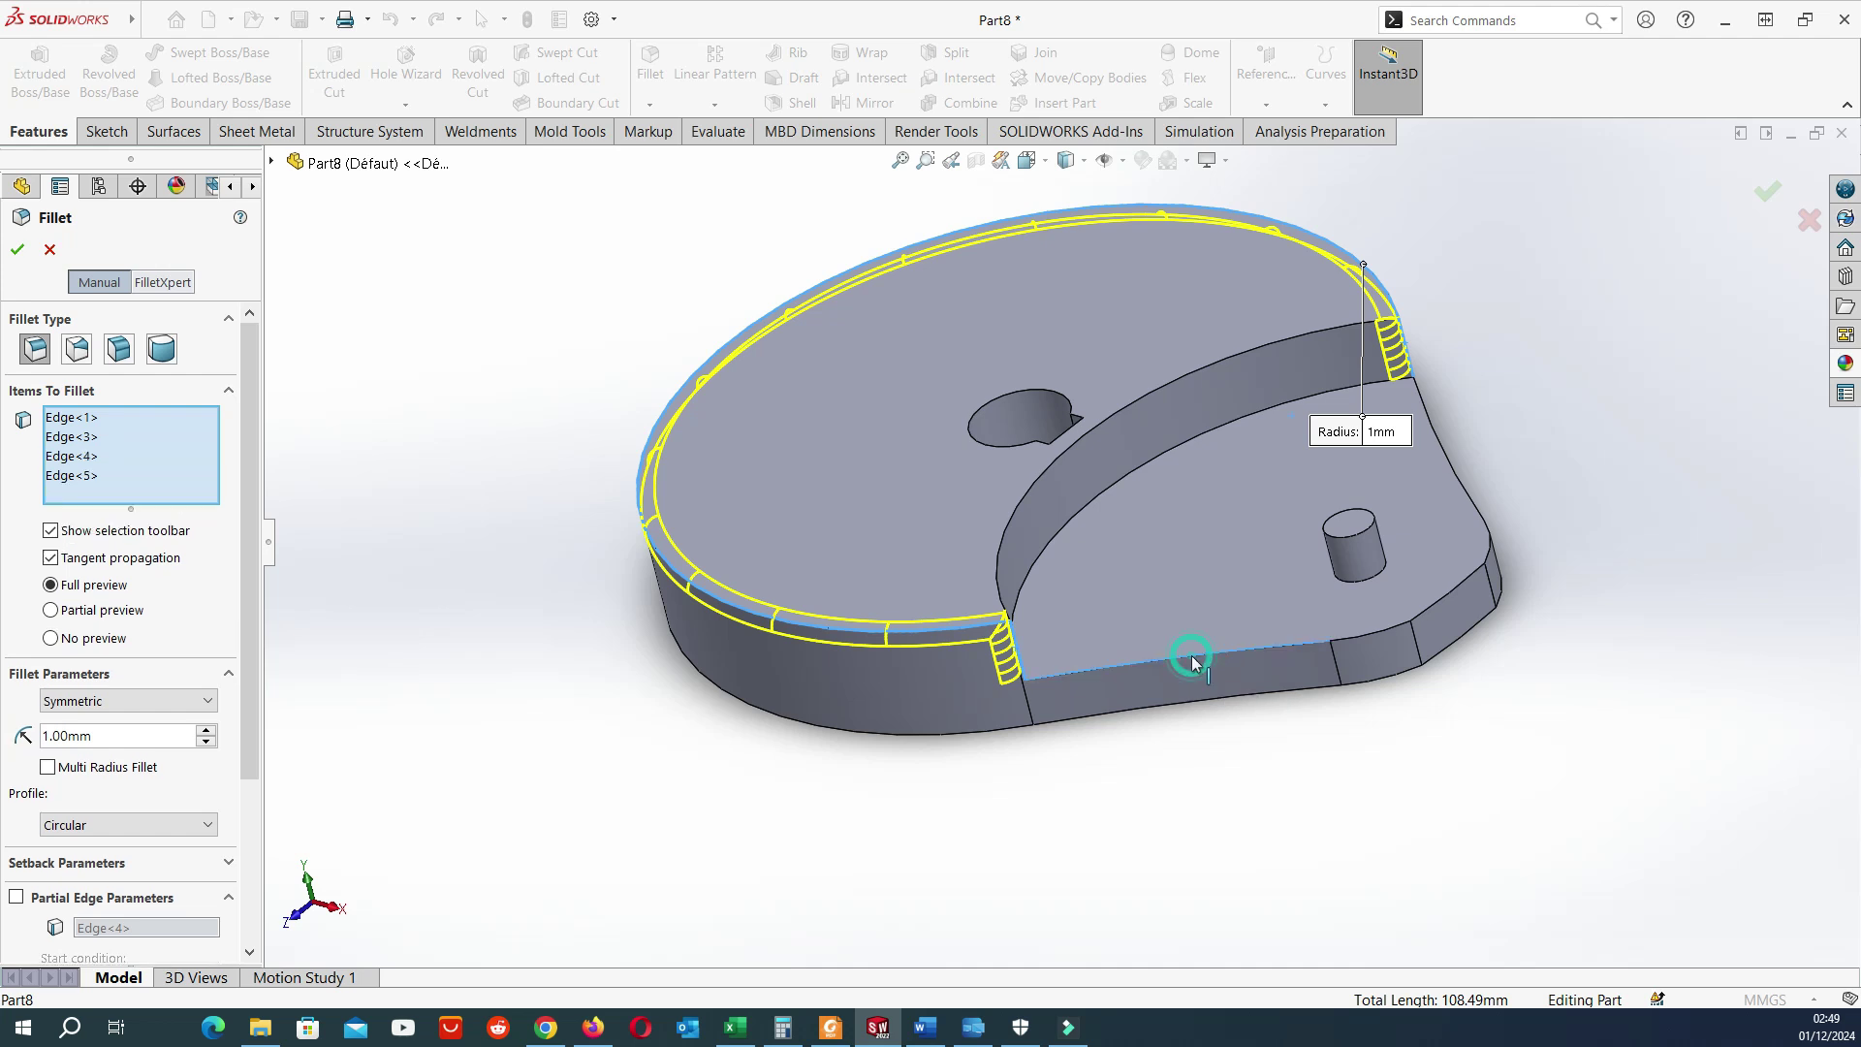
{"action": "left_click", "coordinate": [1265, 649]}
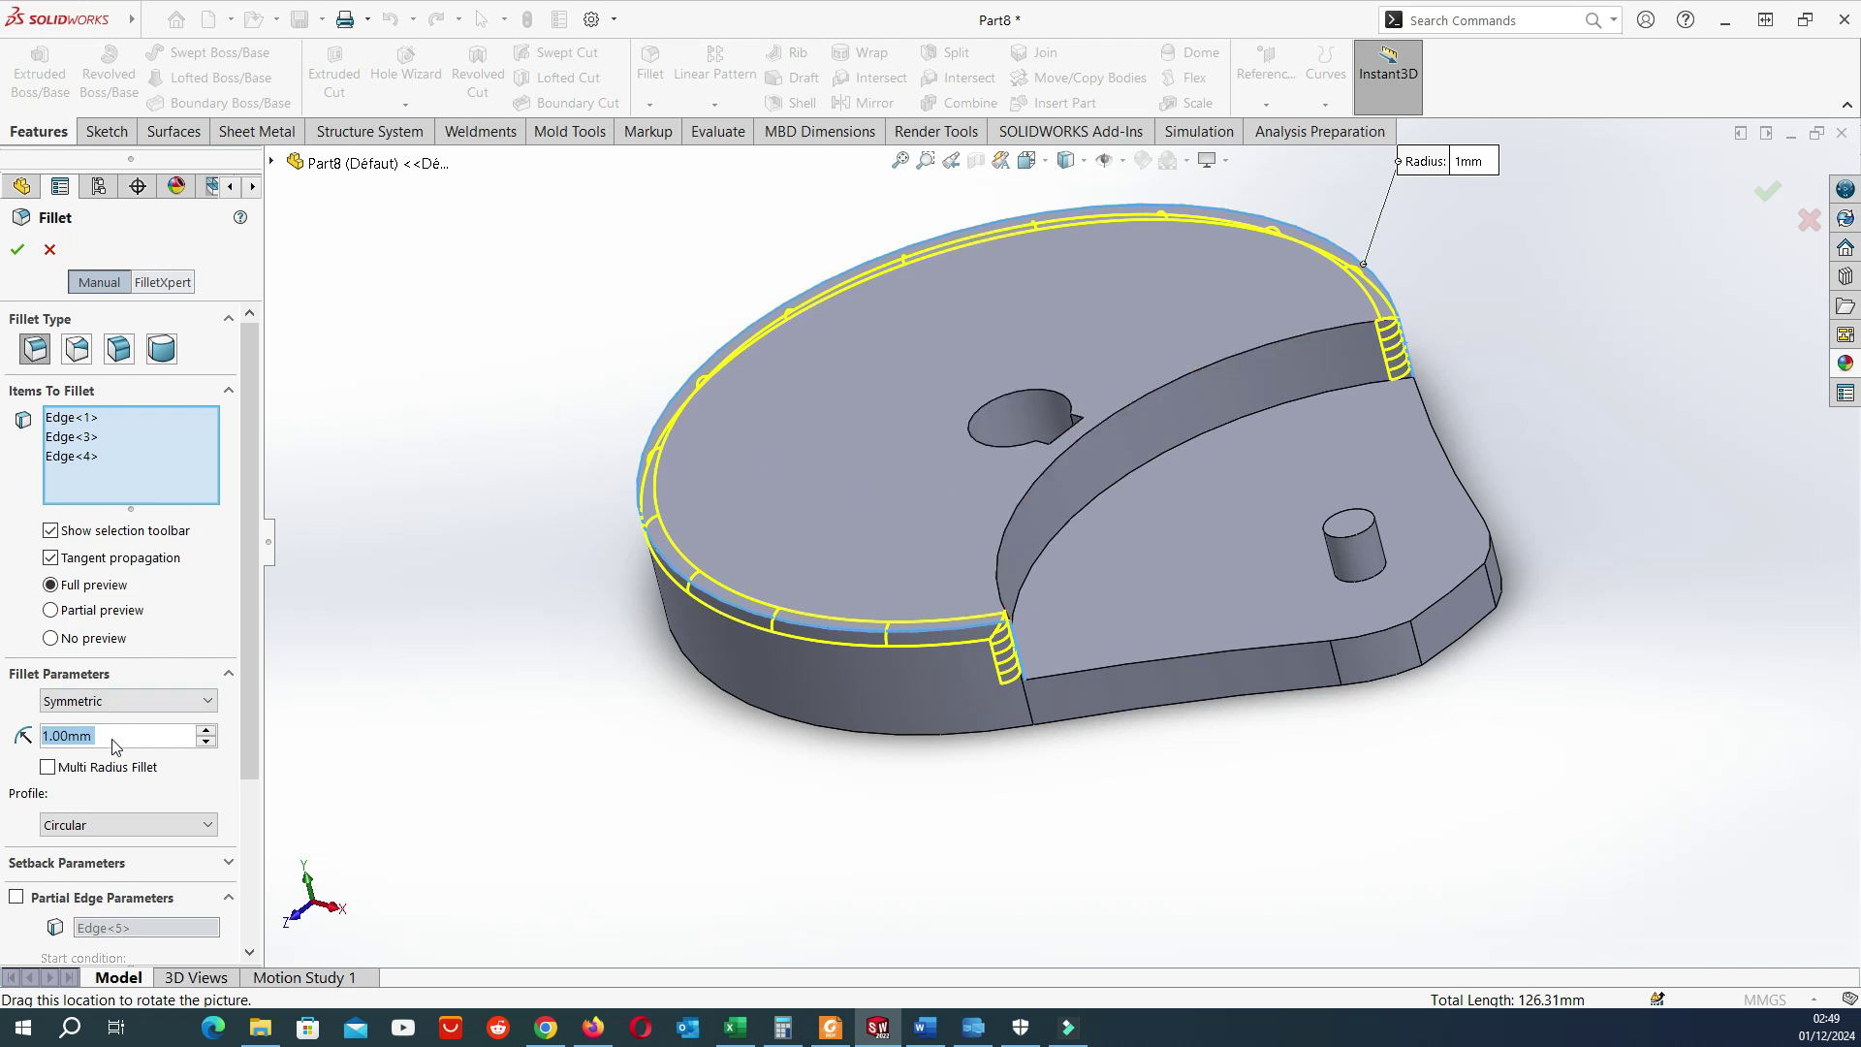
{"action": "type", "text": "0.5"}
{"action": "key", "text": "Return"}
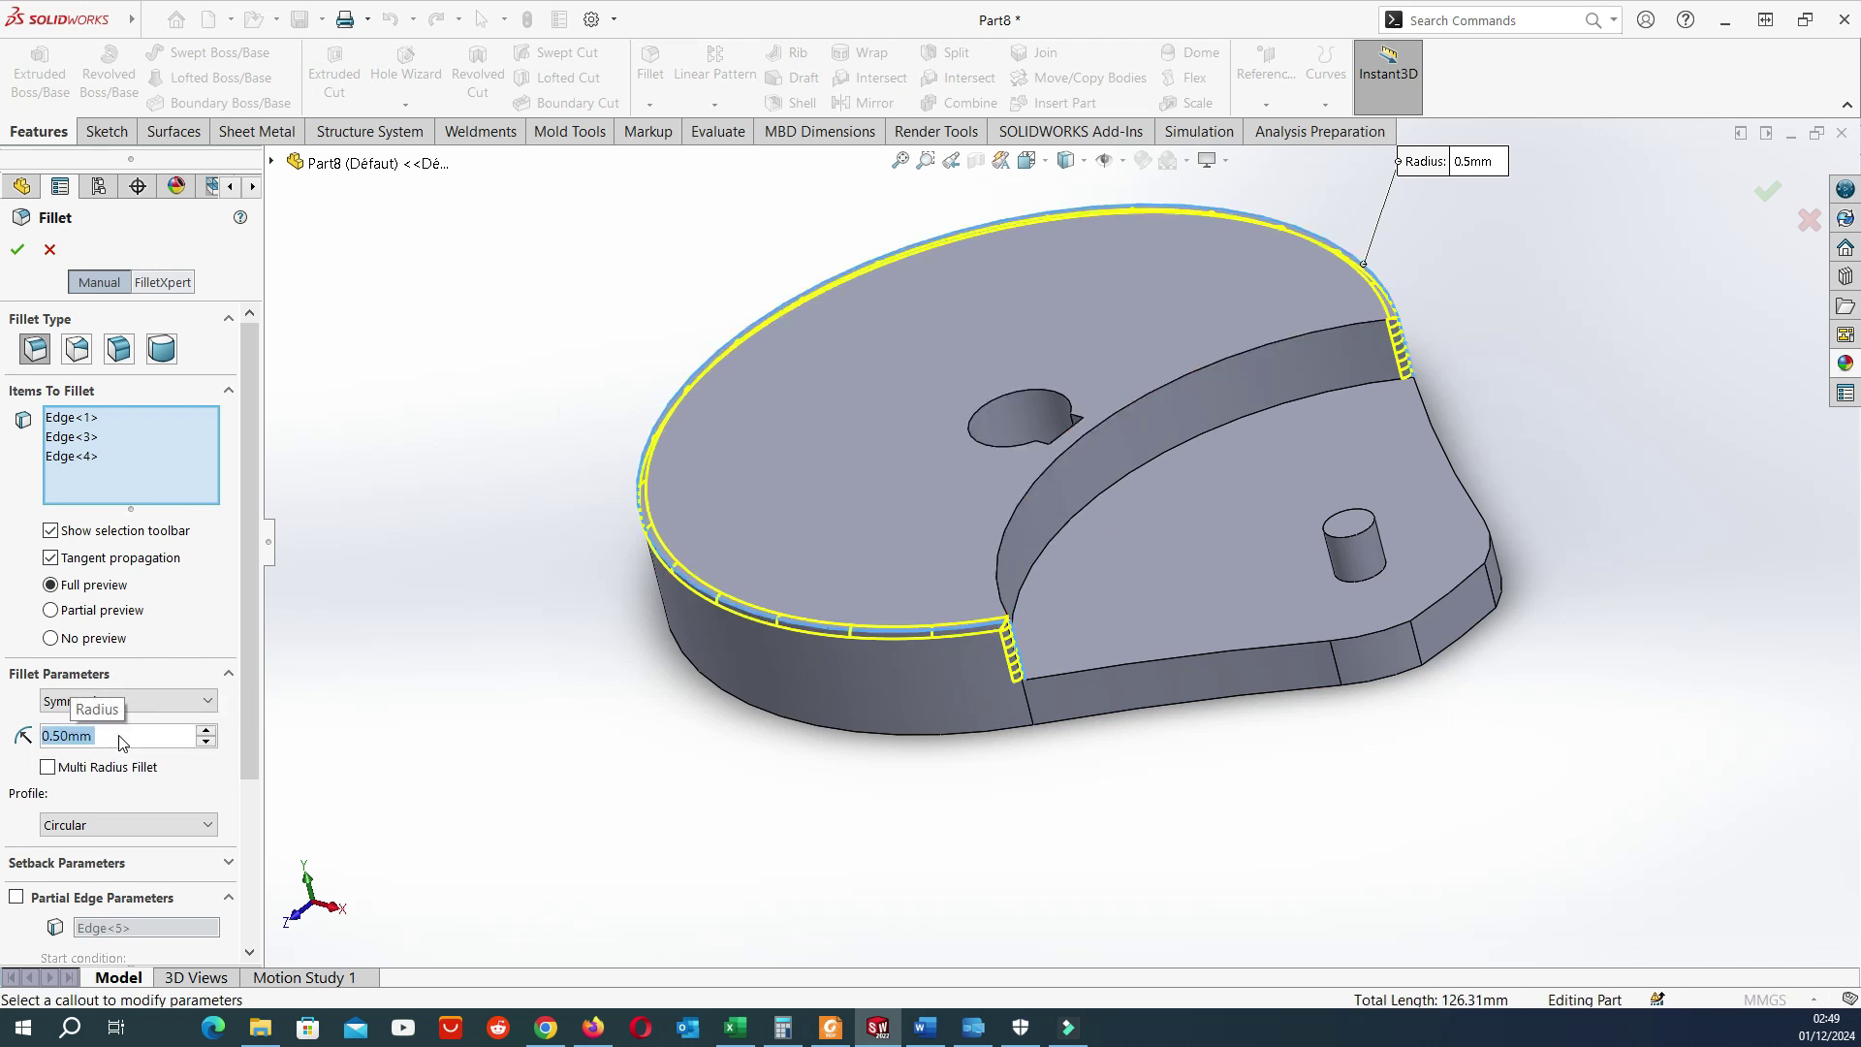
Add the lower plate's upper outer edges on both sides and around the tip, excluding the concave arc edge, and apply the fillet.
{"action": "left_click", "coordinate": [996, 574]}
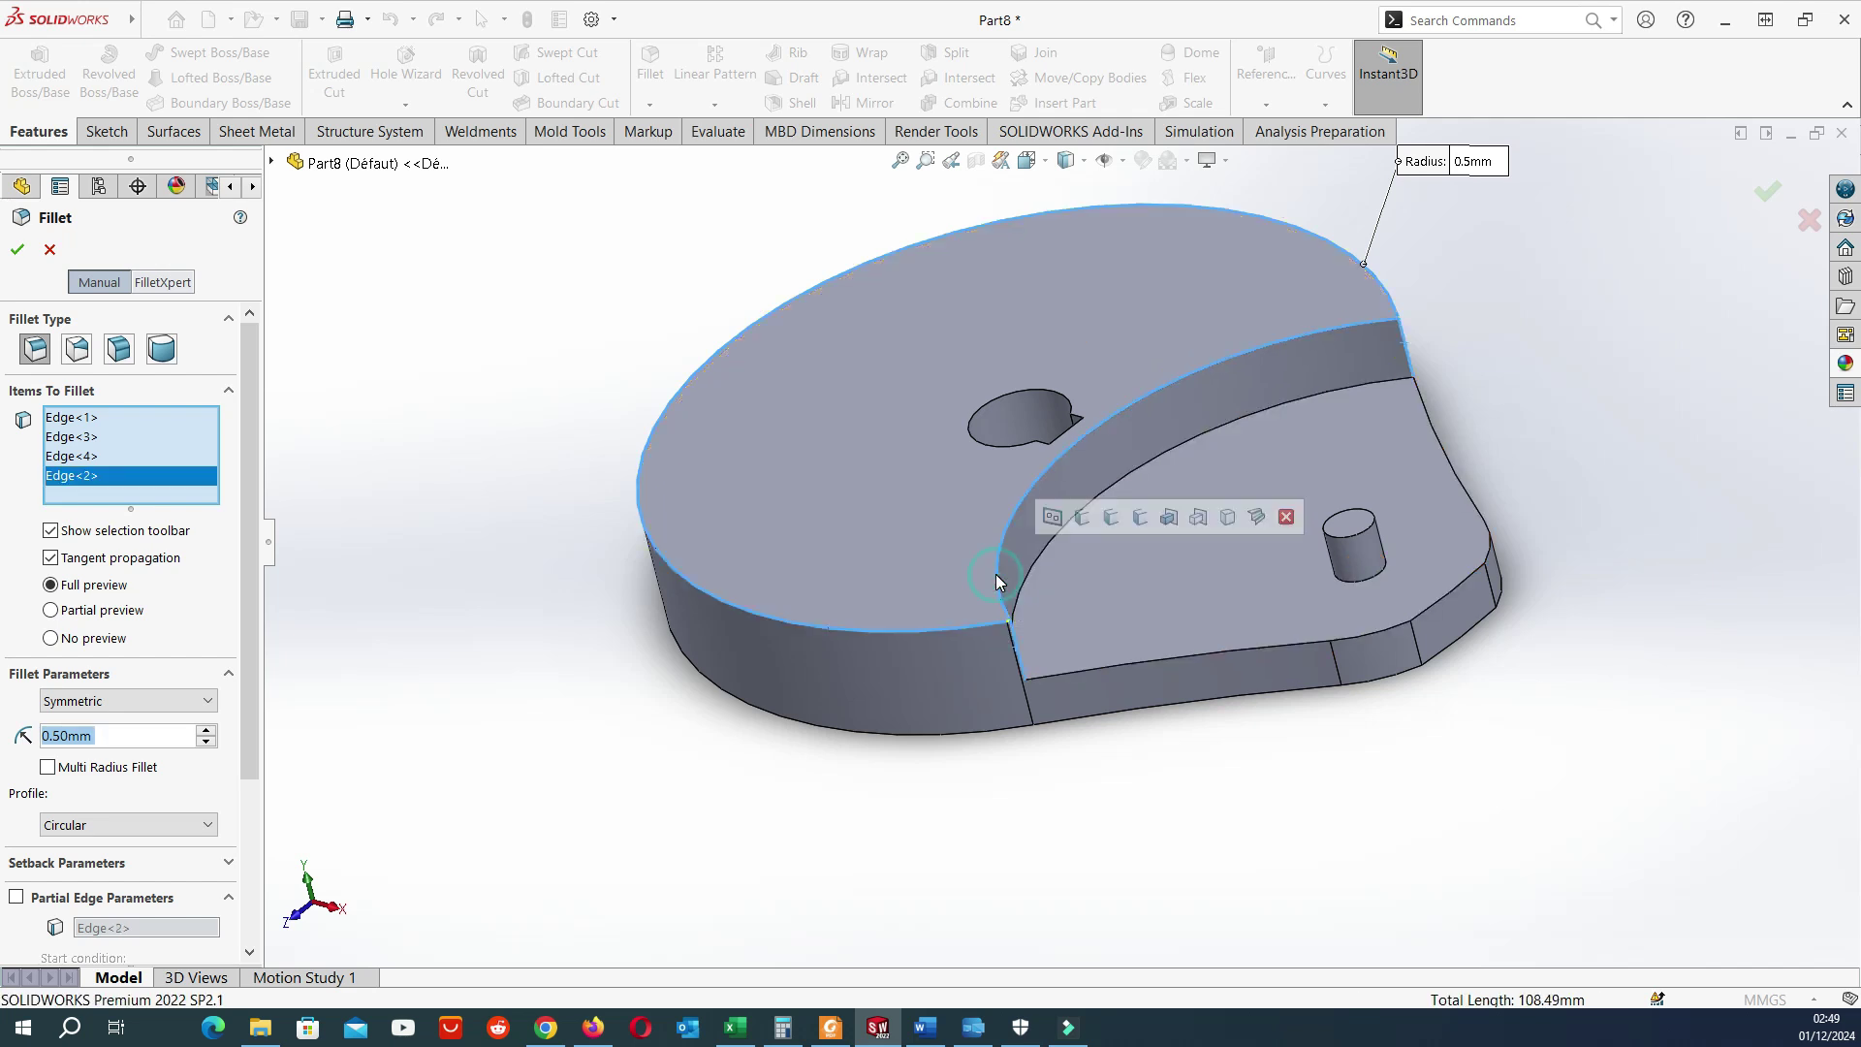
{"action": "left_click", "coordinate": [996, 573]}
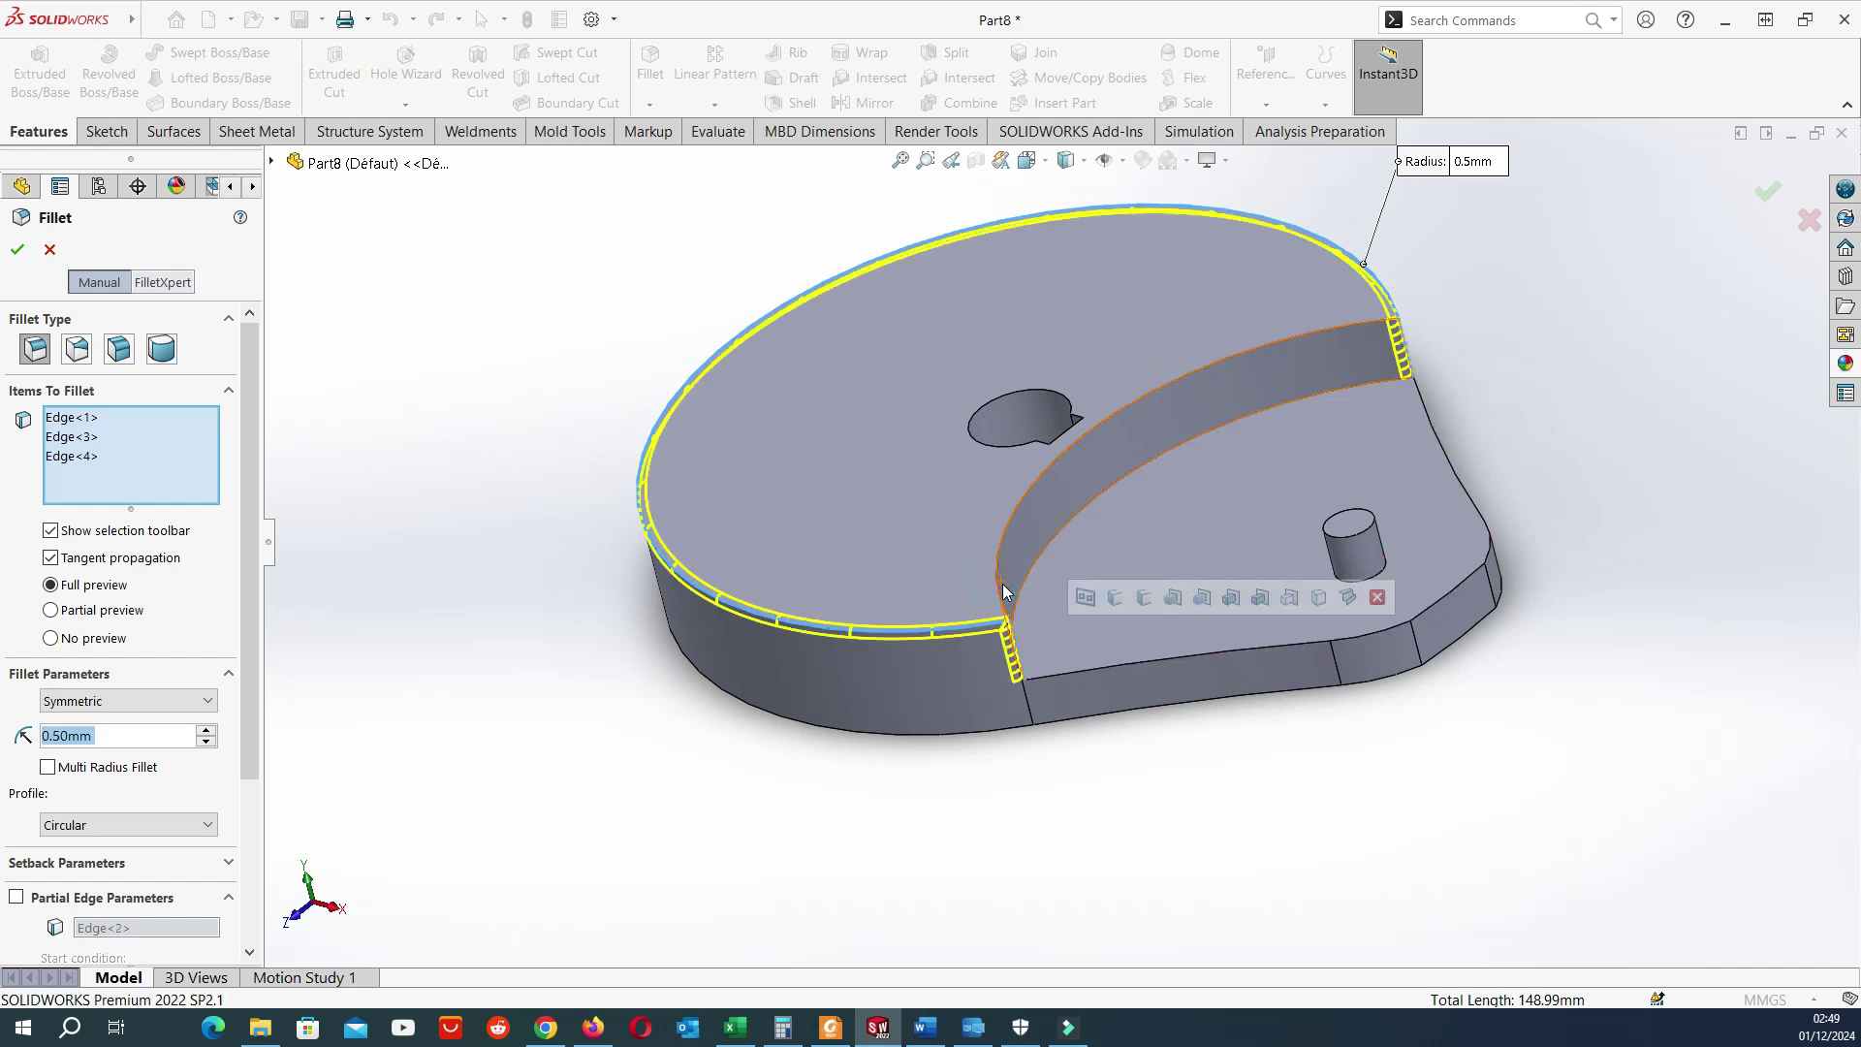
{"action": "left_click", "coordinate": [1060, 672]}
{"action": "left_click", "coordinate": [1466, 579]}
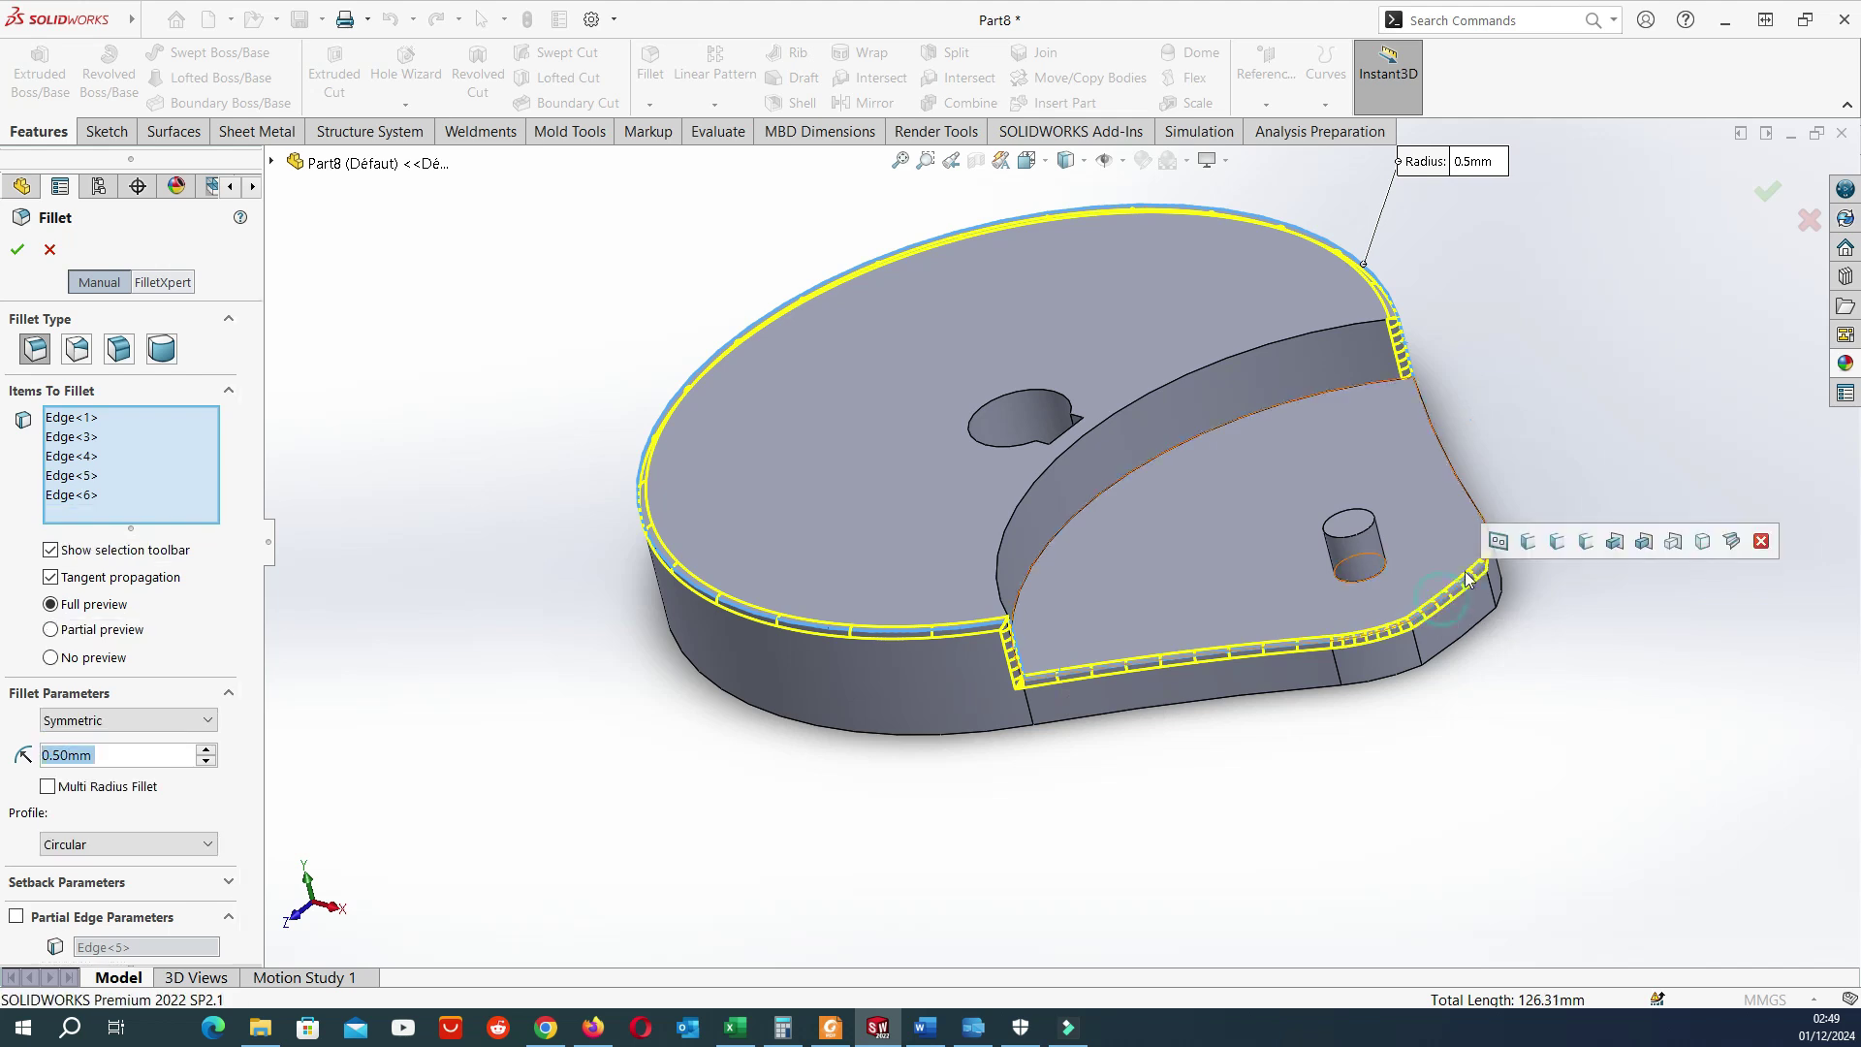
{"action": "middle_click_drag", "start_coordinate": [1467, 579], "coordinate": [1225, 682]}
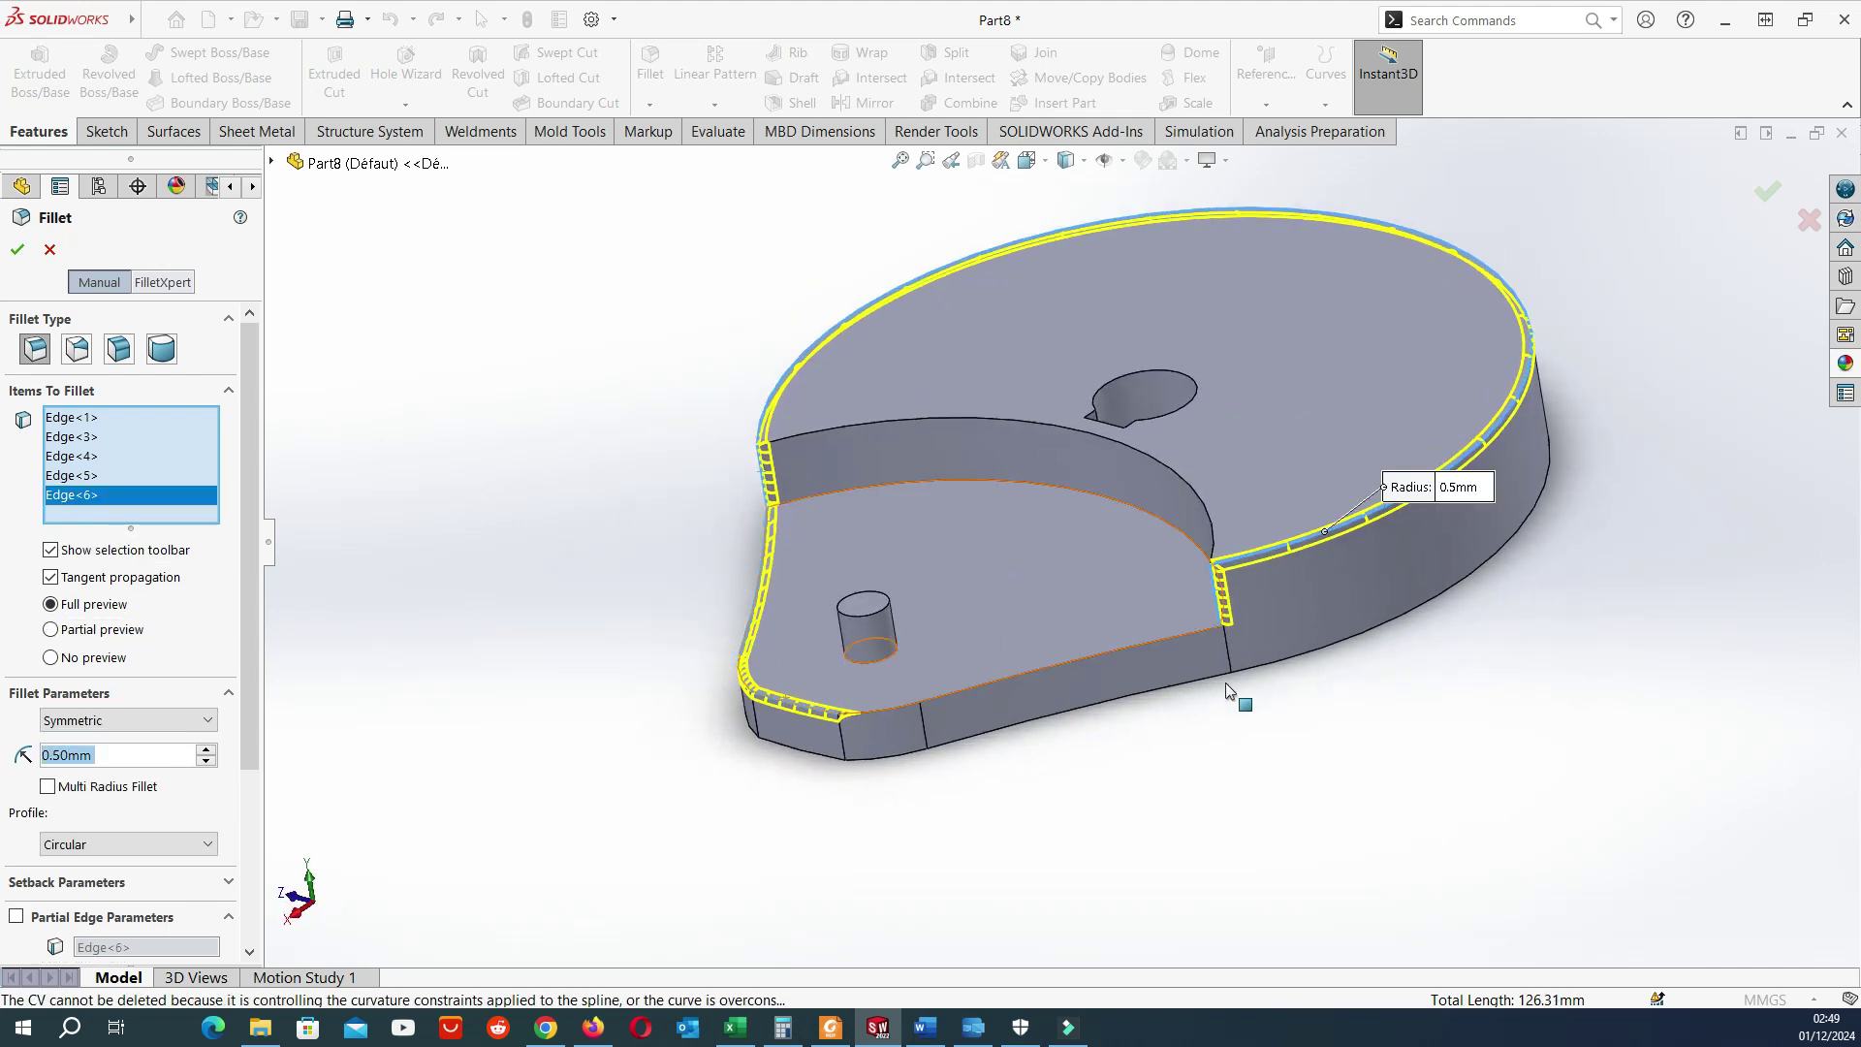
{"action": "left_click", "coordinate": [1082, 653]}
{"action": "middle_click_drag", "start_coordinate": [928, 636], "coordinate": [1167, 614]}
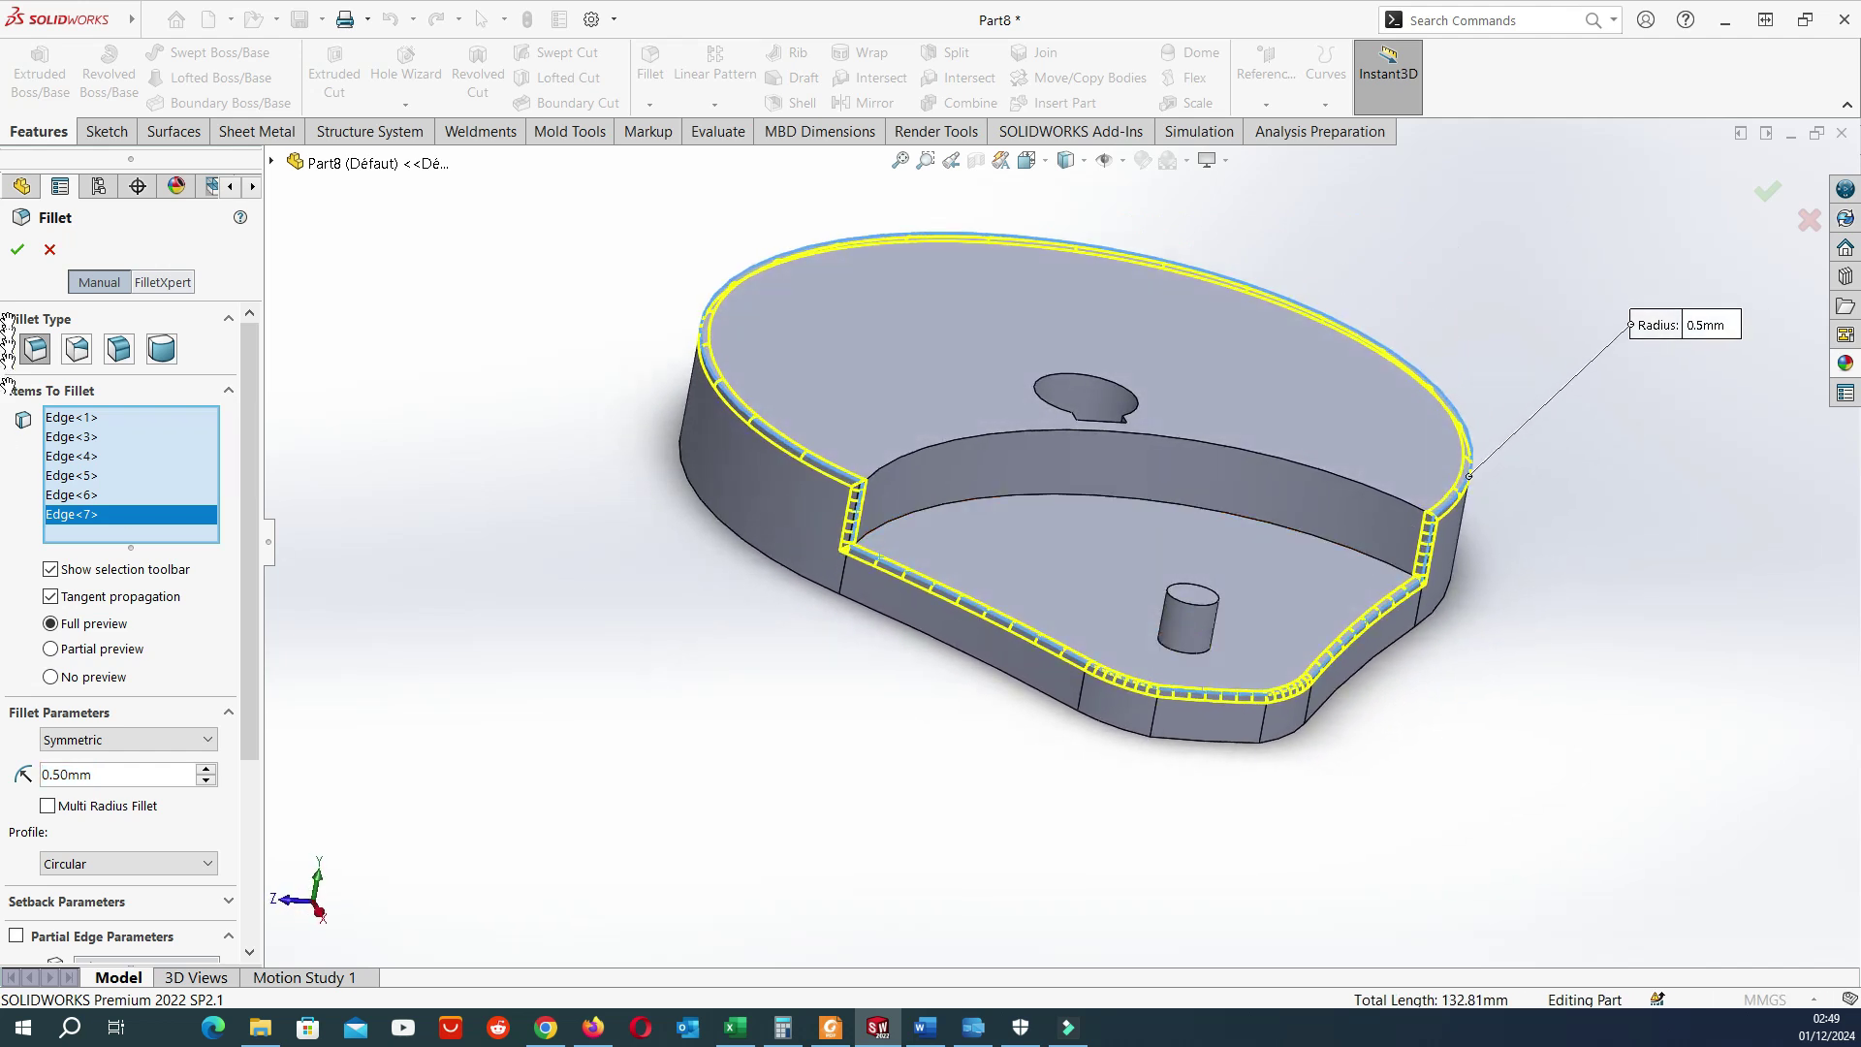
{"action": "left_click", "coordinate": [16, 251]}
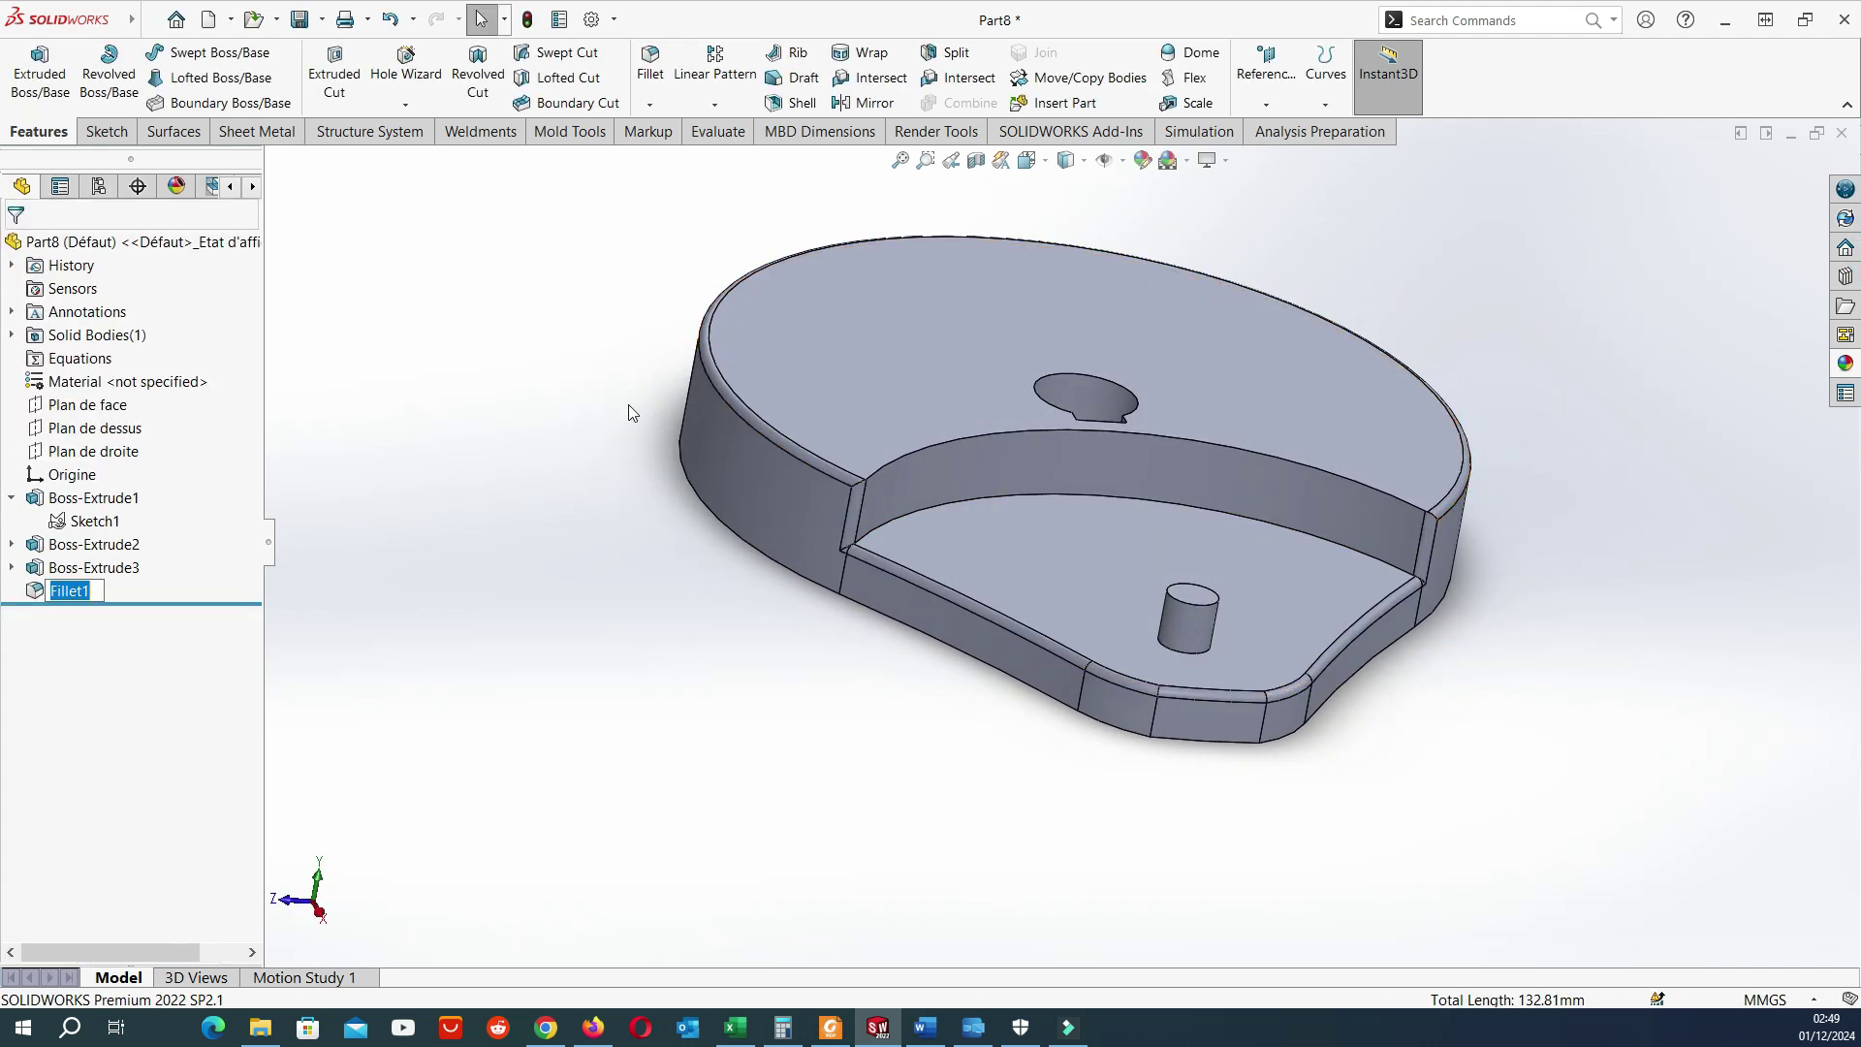
Fillet the upper edge of the raised disc's concave arc wall with a symmetric 0.5 mm radius.
{"action": "left_click", "coordinate": [651, 64]}
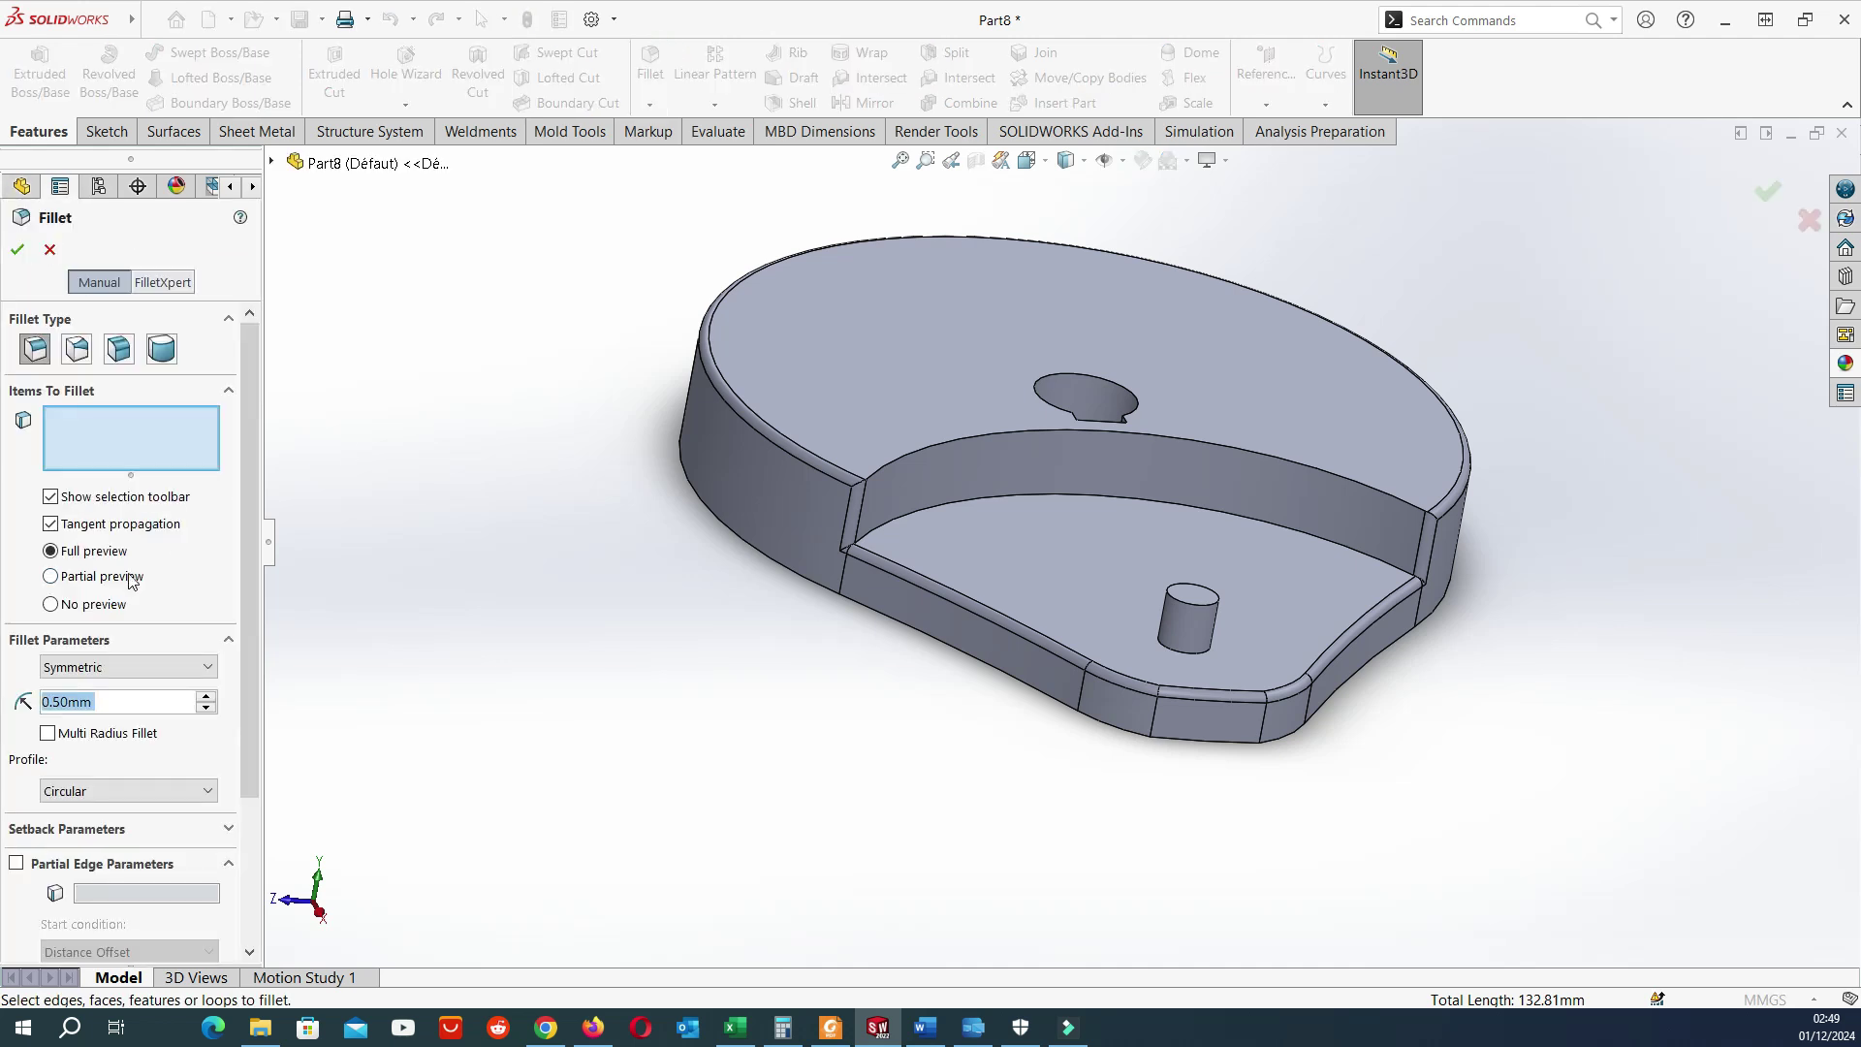
{"action": "left_click", "coordinate": [915, 448]}
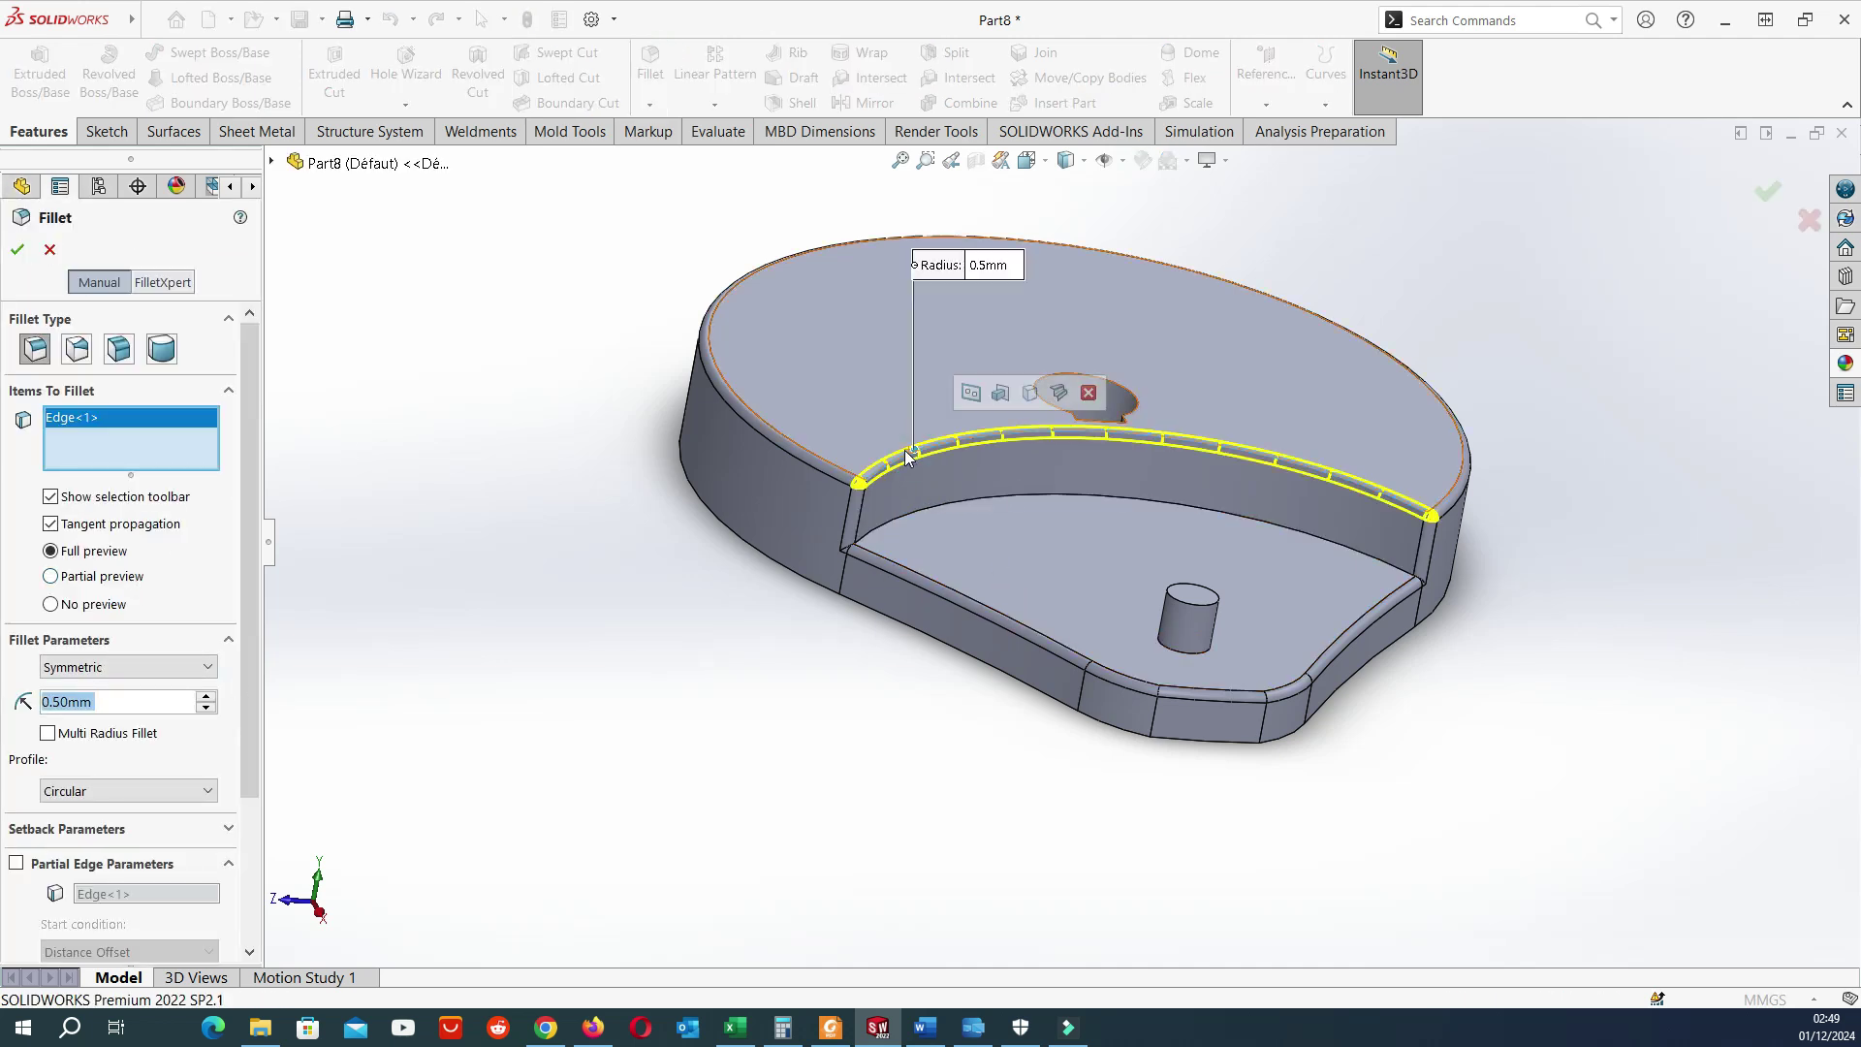
{"action": "left_click", "coordinate": [16, 248]}
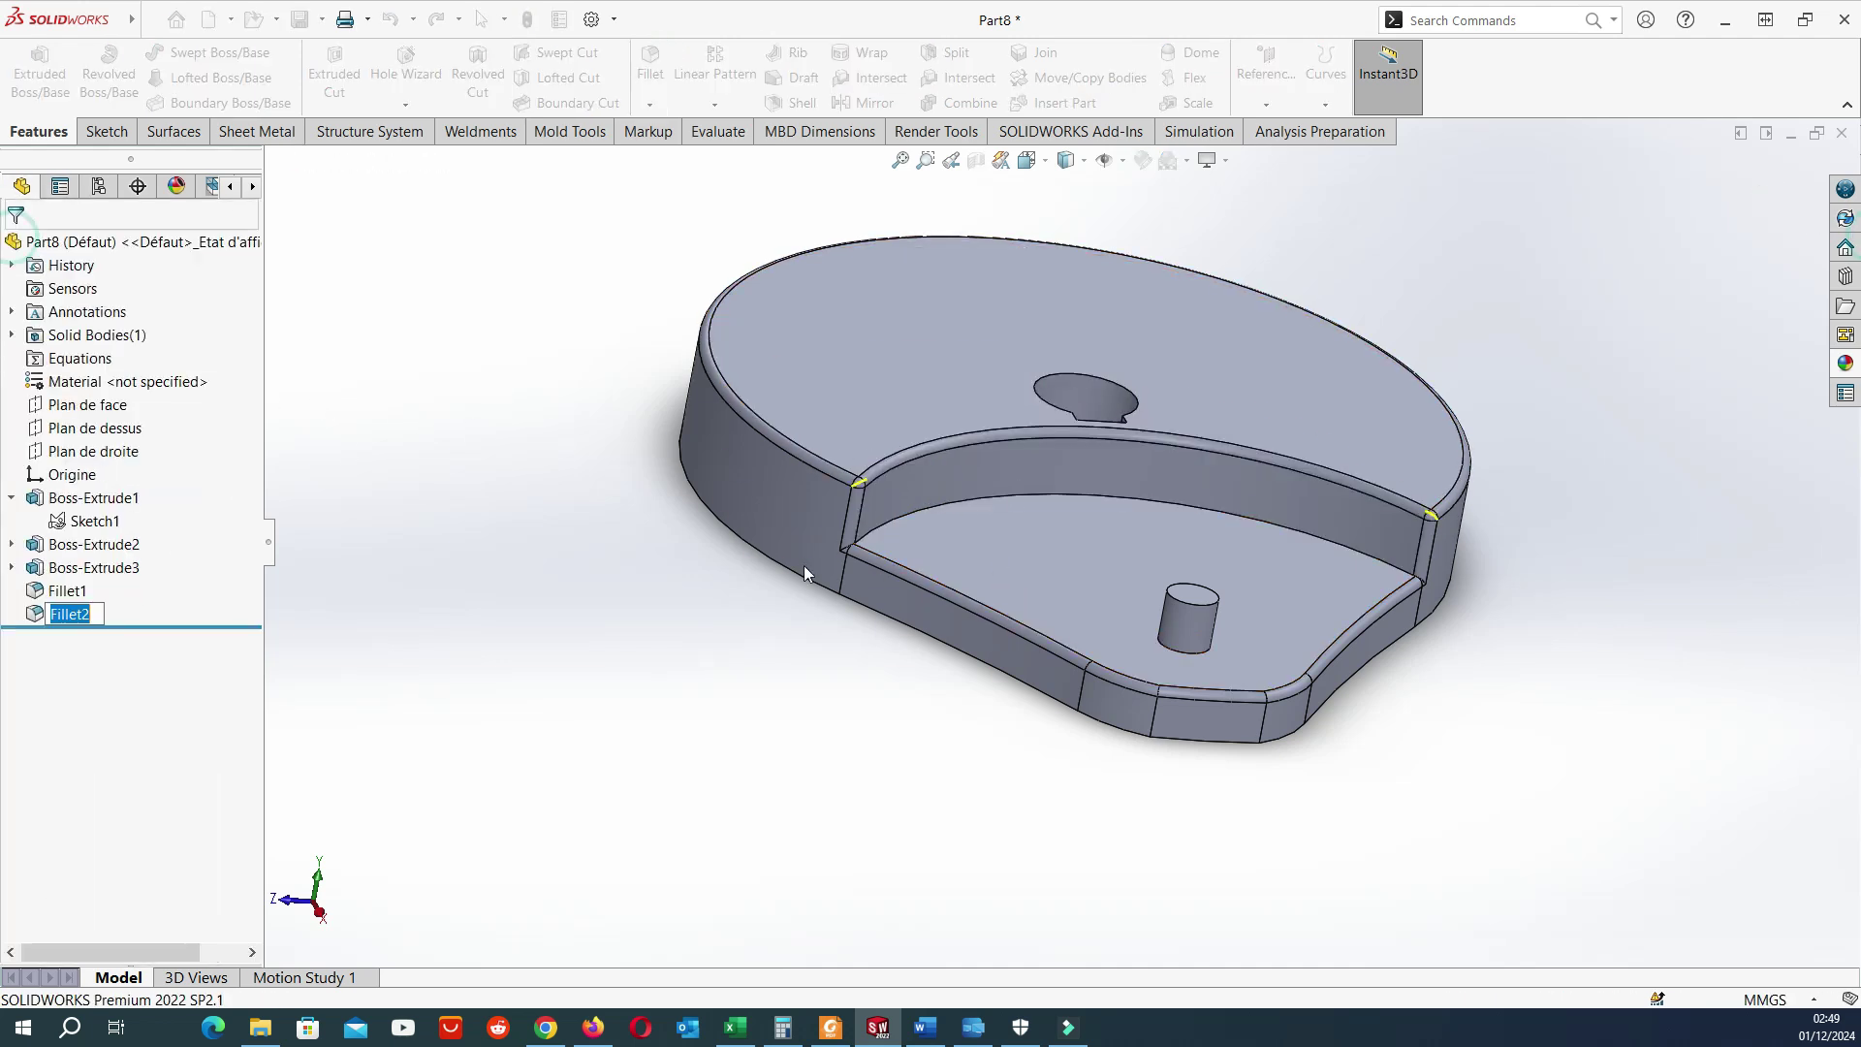
Color the whole part dark yellow from the standard swatches, with red 192 and green 192.
{"action": "middle_click_drag", "start_coordinate": [683, 467], "coordinate": [877, 558]}
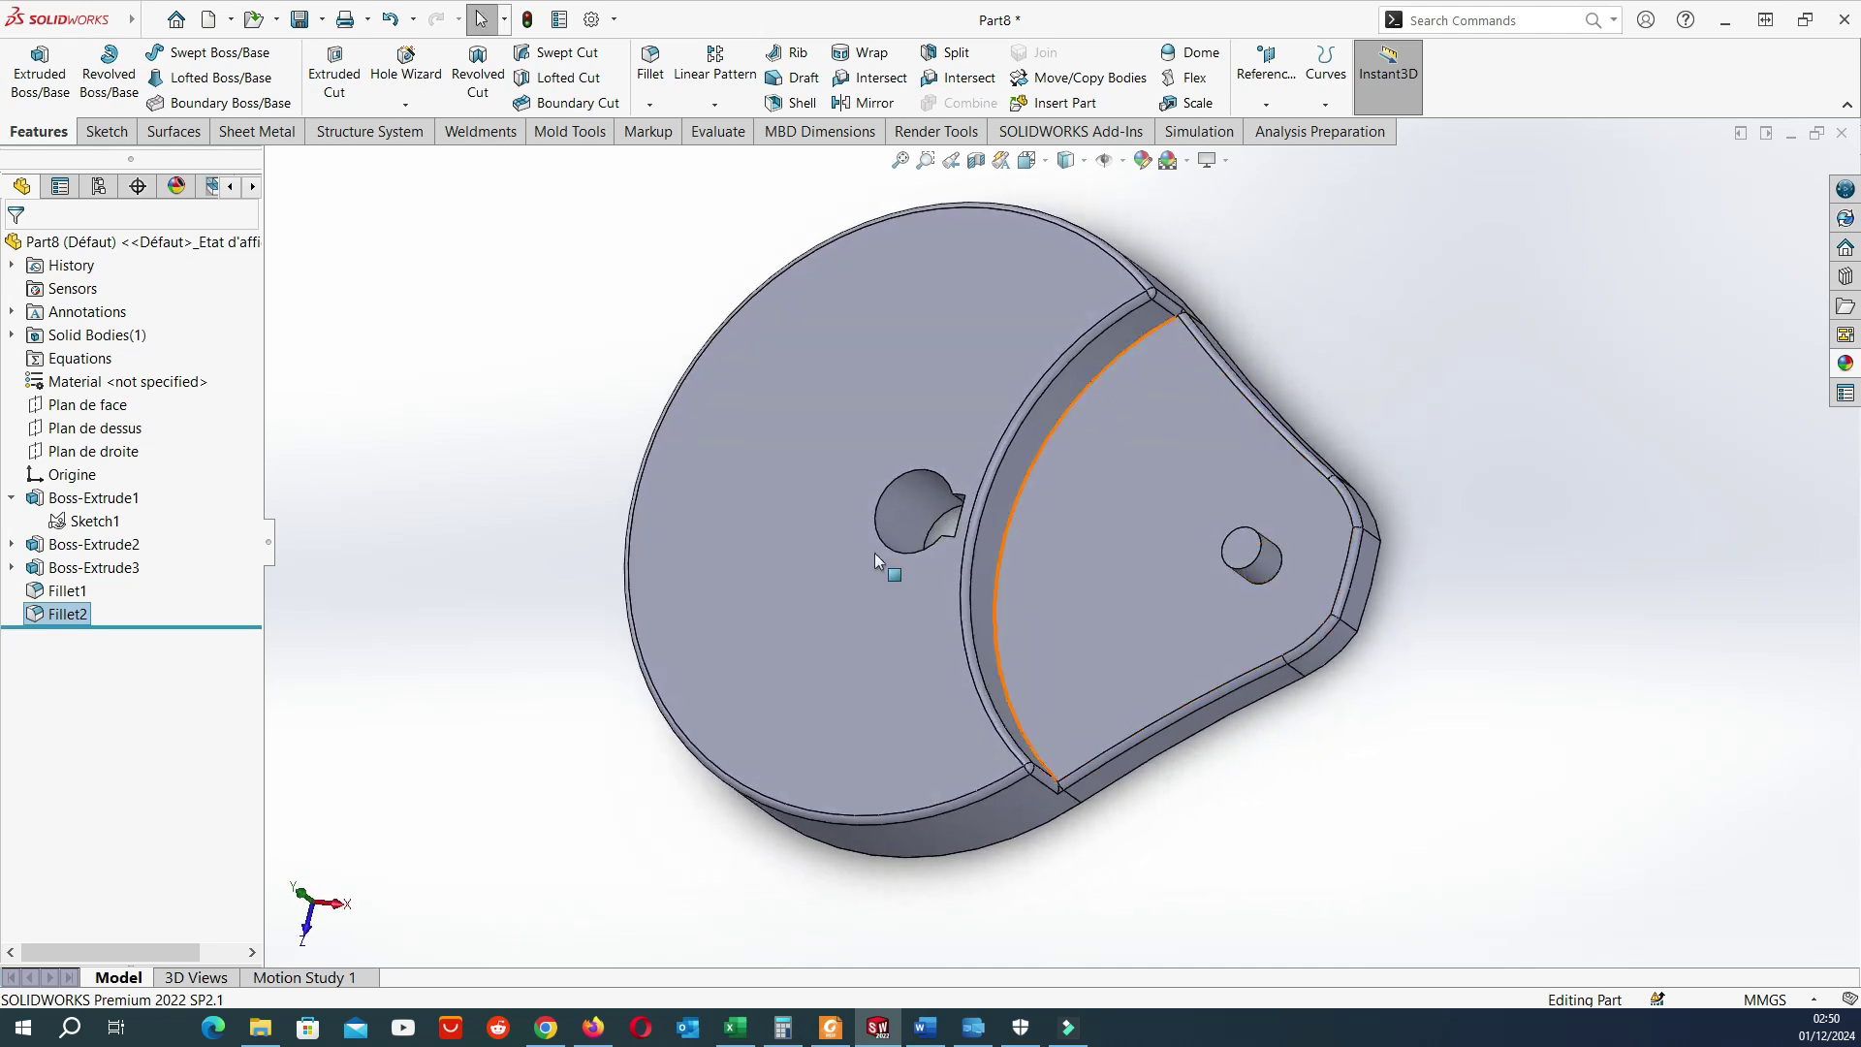
{"action": "right_click", "coordinate": [44, 242]}
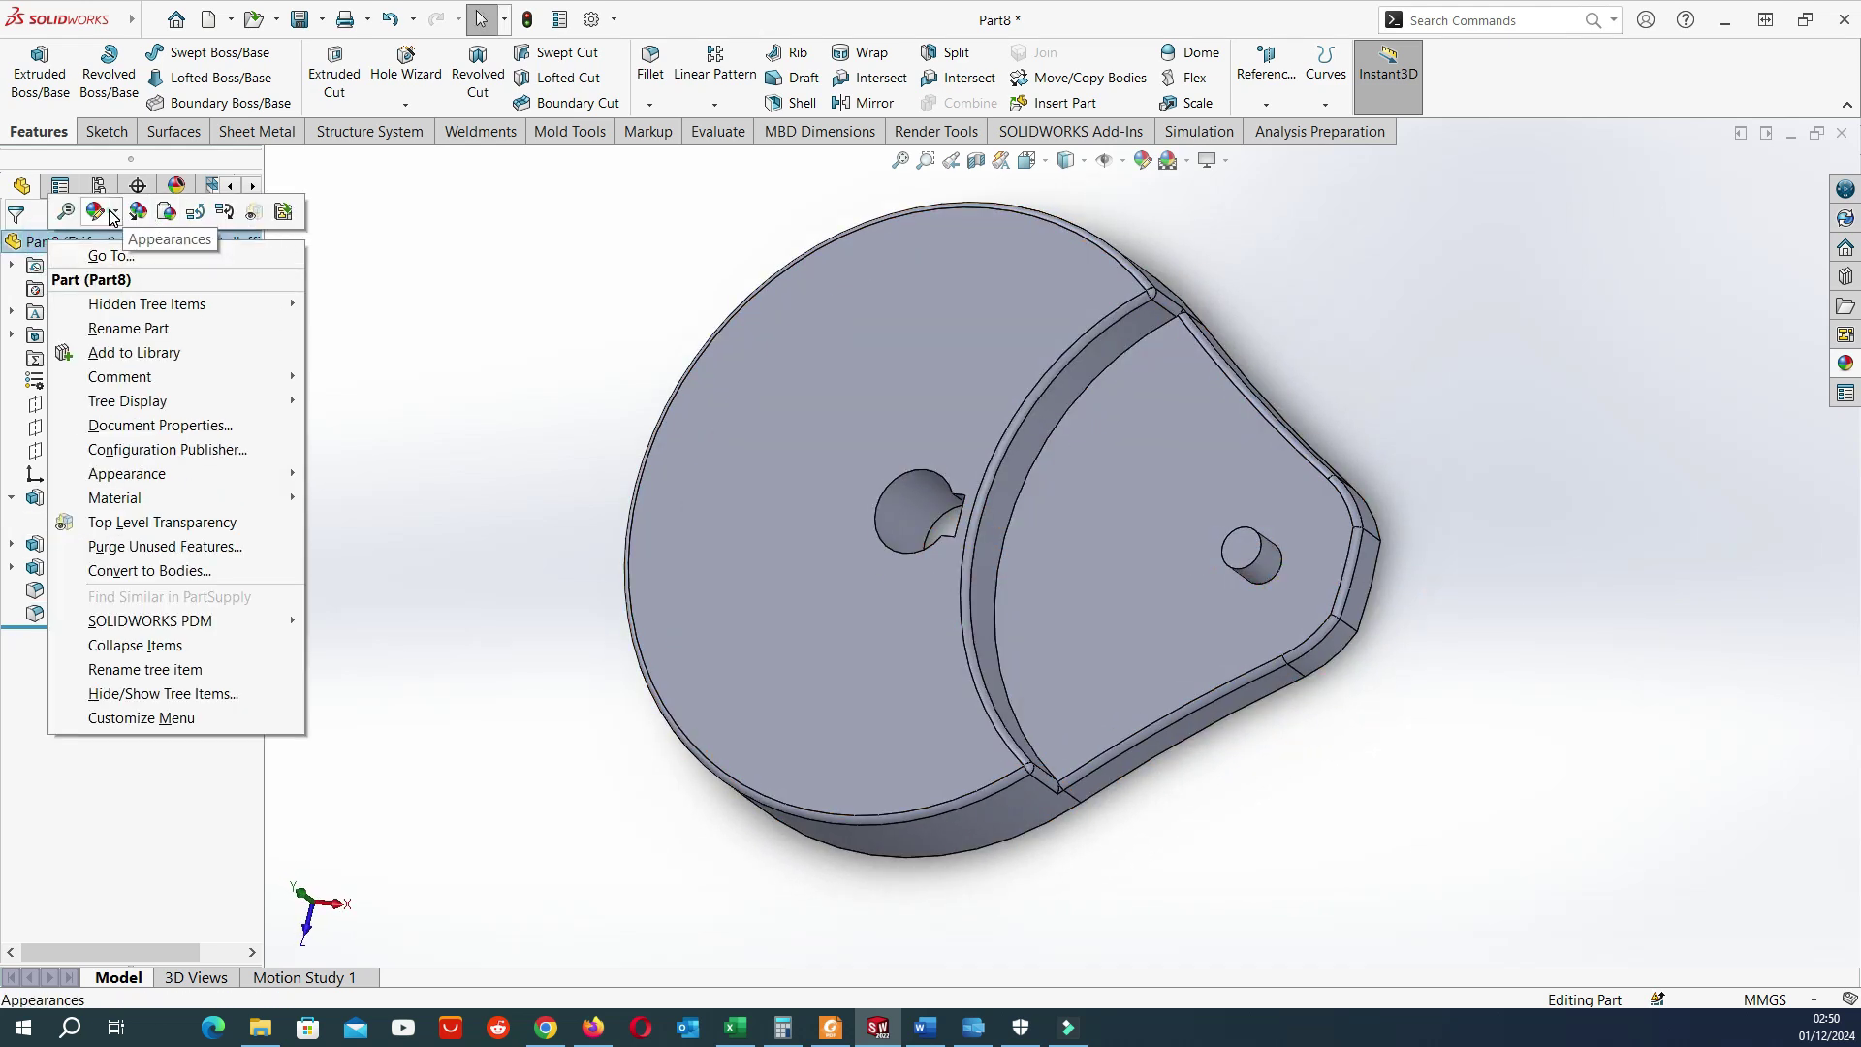
{"action": "left_click", "coordinate": [327, 355]}
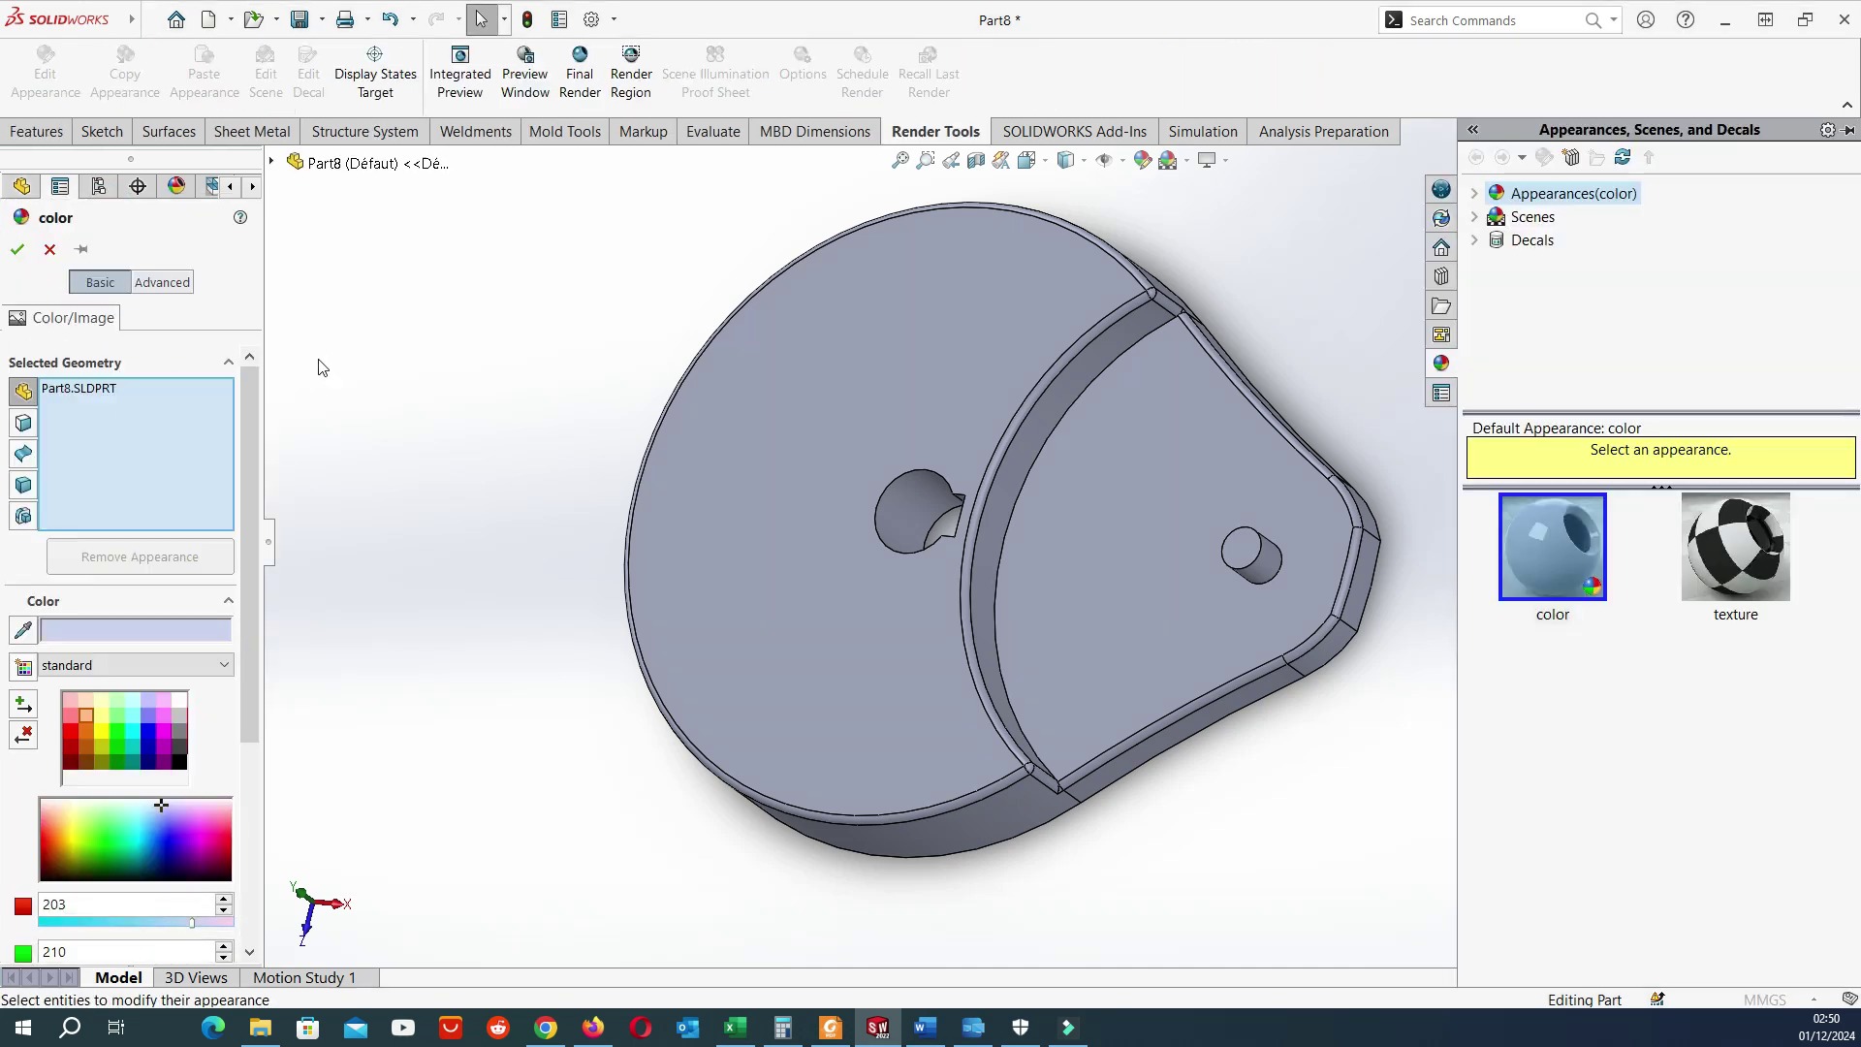
{"action": "left_click", "coordinate": [101, 729]}
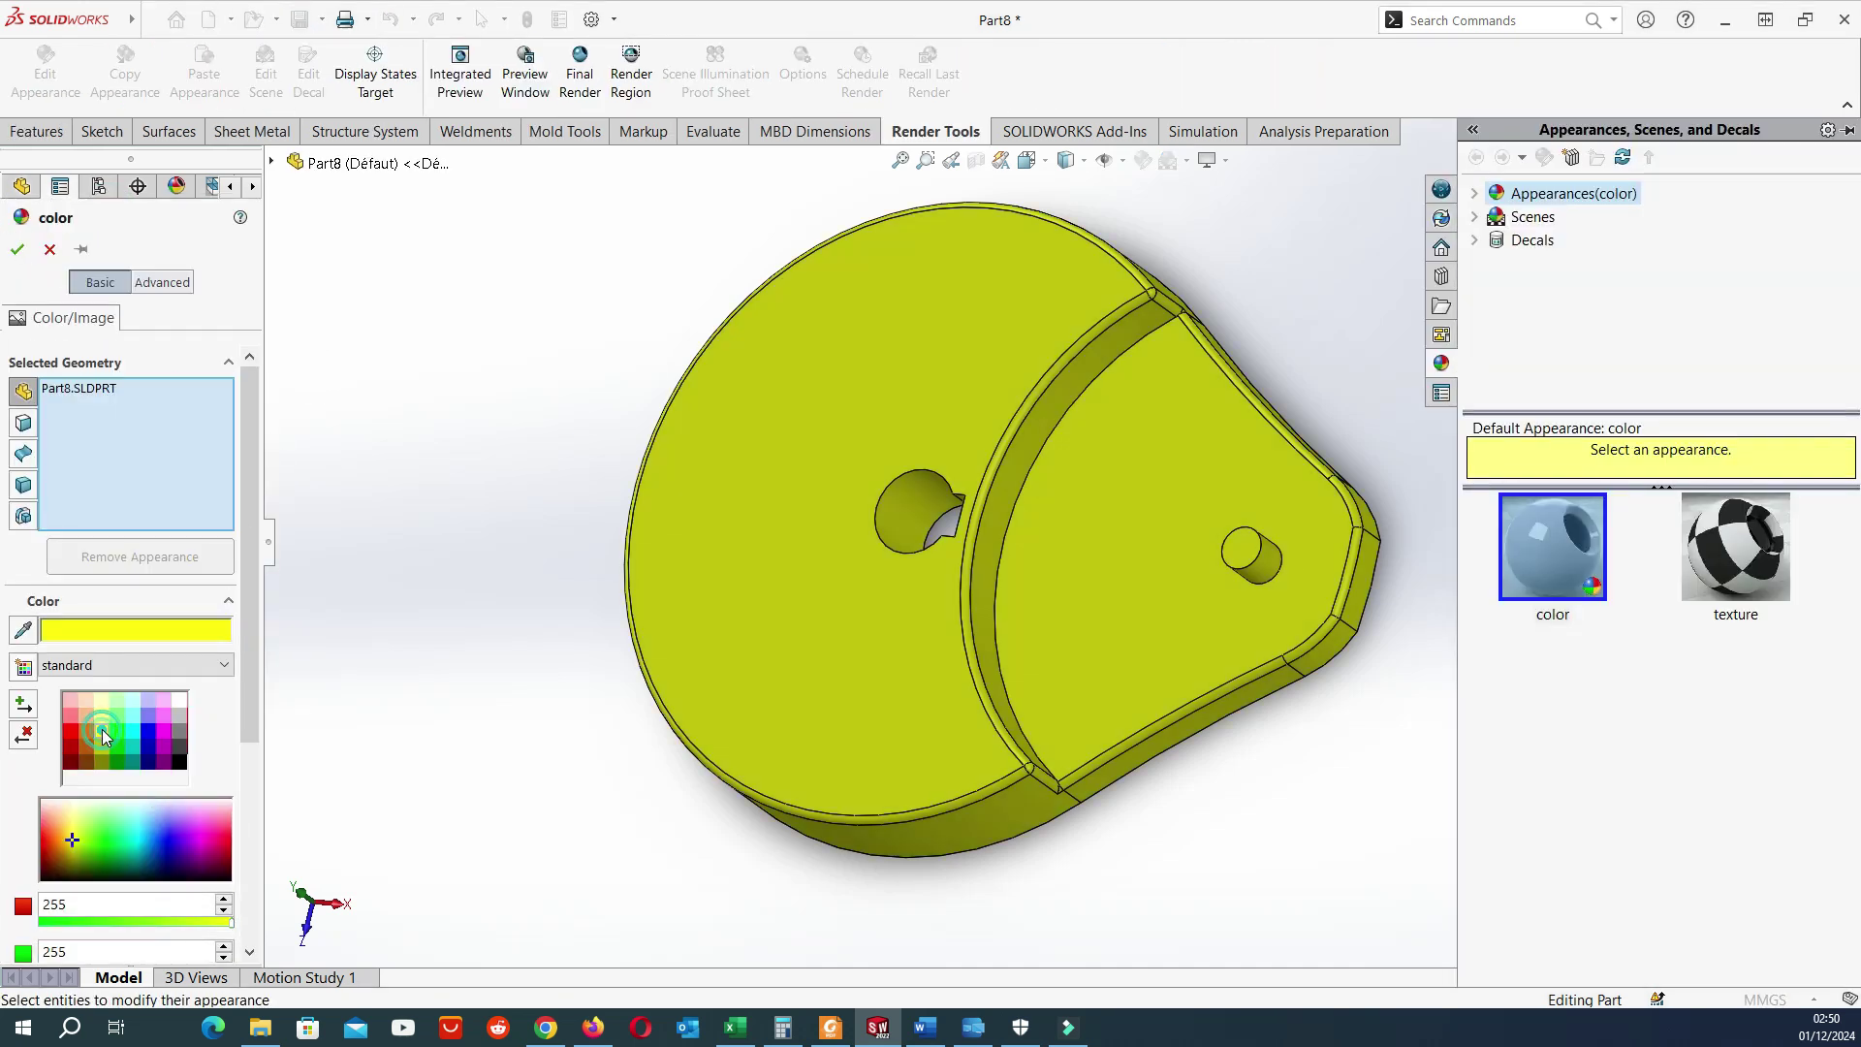
{"action": "left_click", "coordinate": [100, 744]}
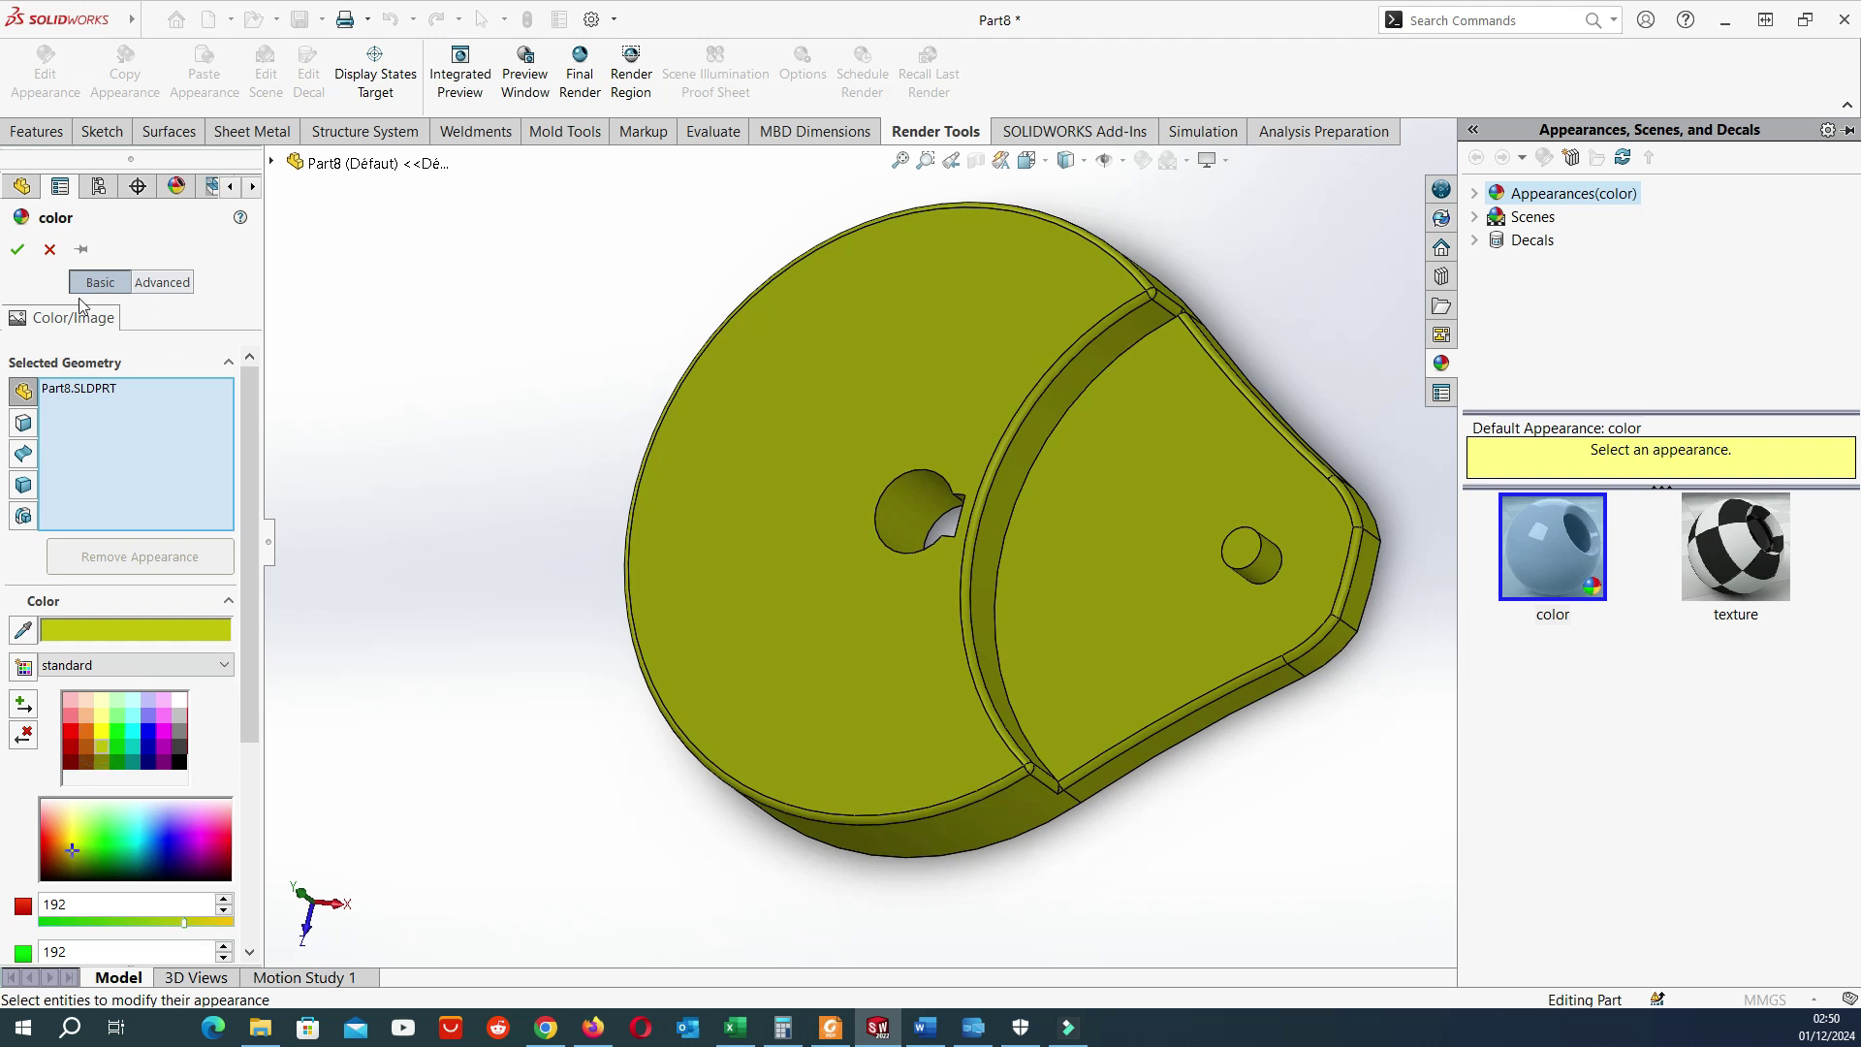
{"action": "left_click", "coordinate": [17, 250]}
Save the part as "normal gear" in the maltese cross folder as a SOLIDWORKS Part.
{"action": "middle_click_drag", "start_coordinate": [710, 475], "coordinate": [614, 555]}
{"action": "middle_click_drag", "start_coordinate": [1130, 580], "coordinate": [1184, 562]}
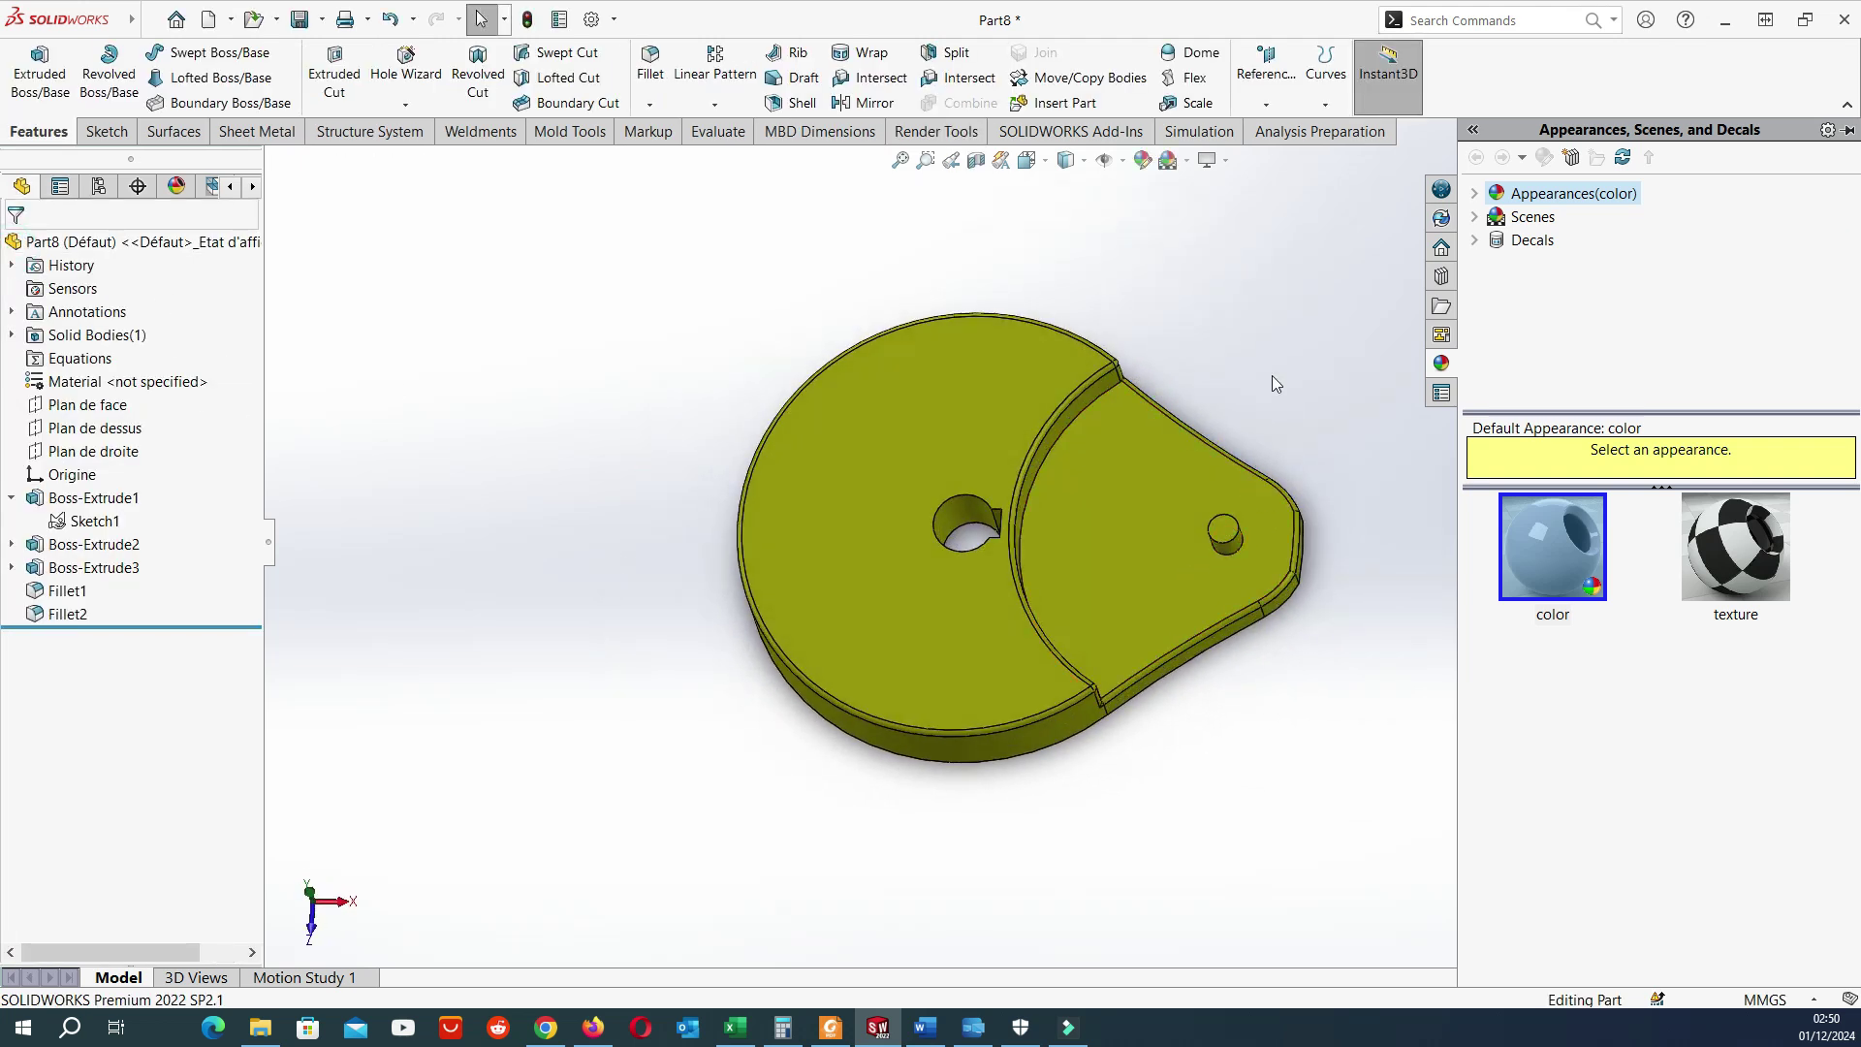
{"action": "left_click", "coordinate": [1271, 375]}
{"action": "left_click", "coordinate": [299, 20]}
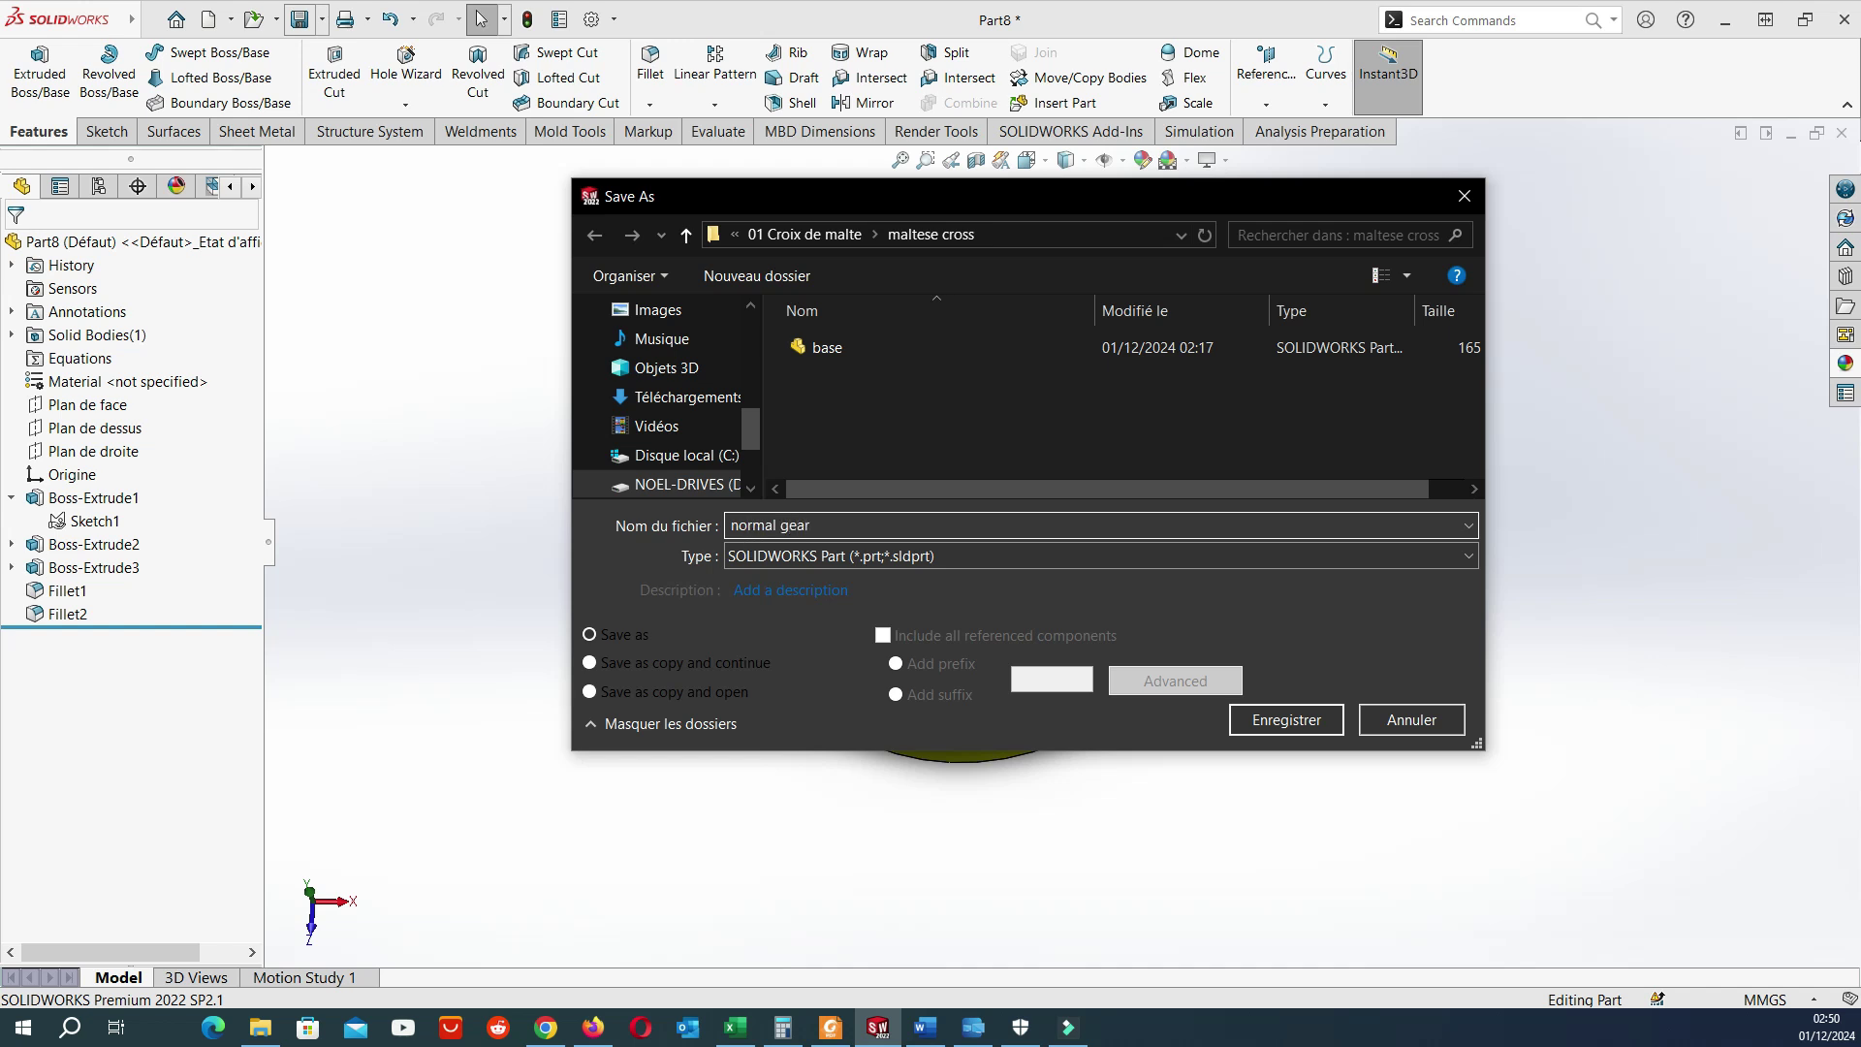
{"action": "left_click", "coordinate": [1275, 727]}
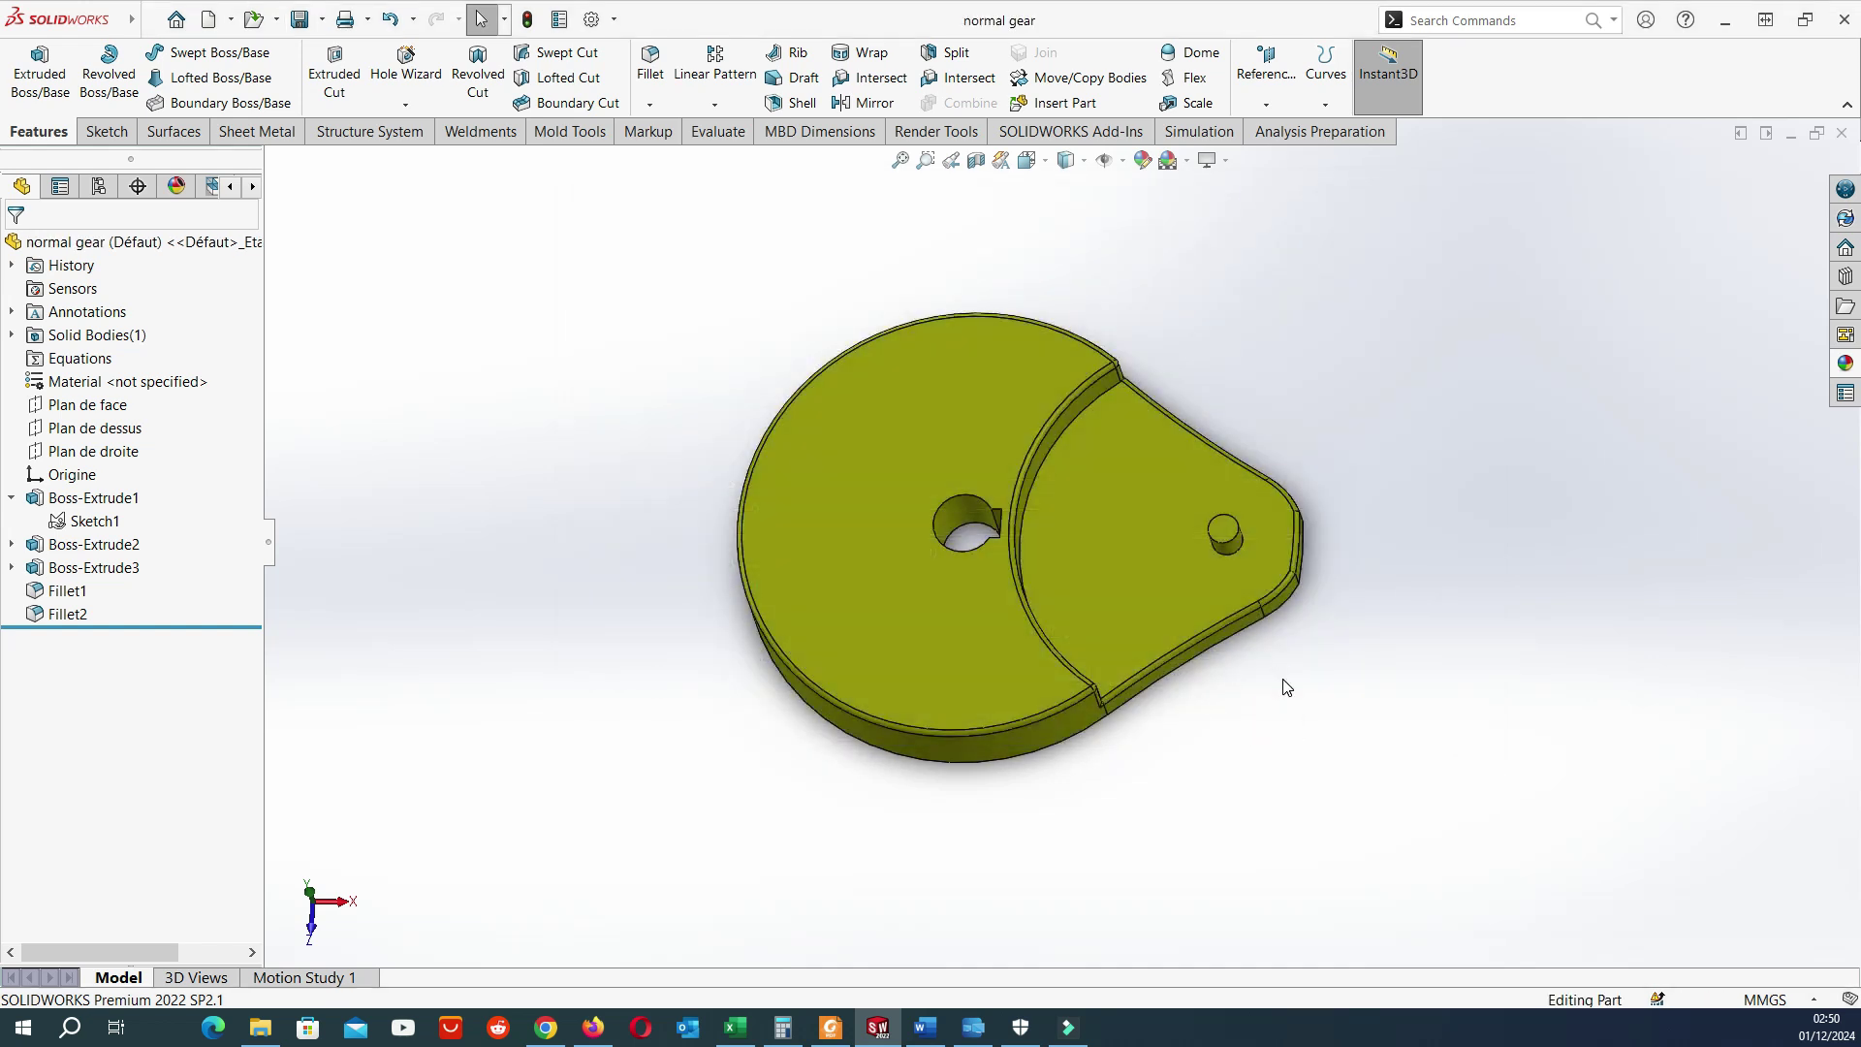